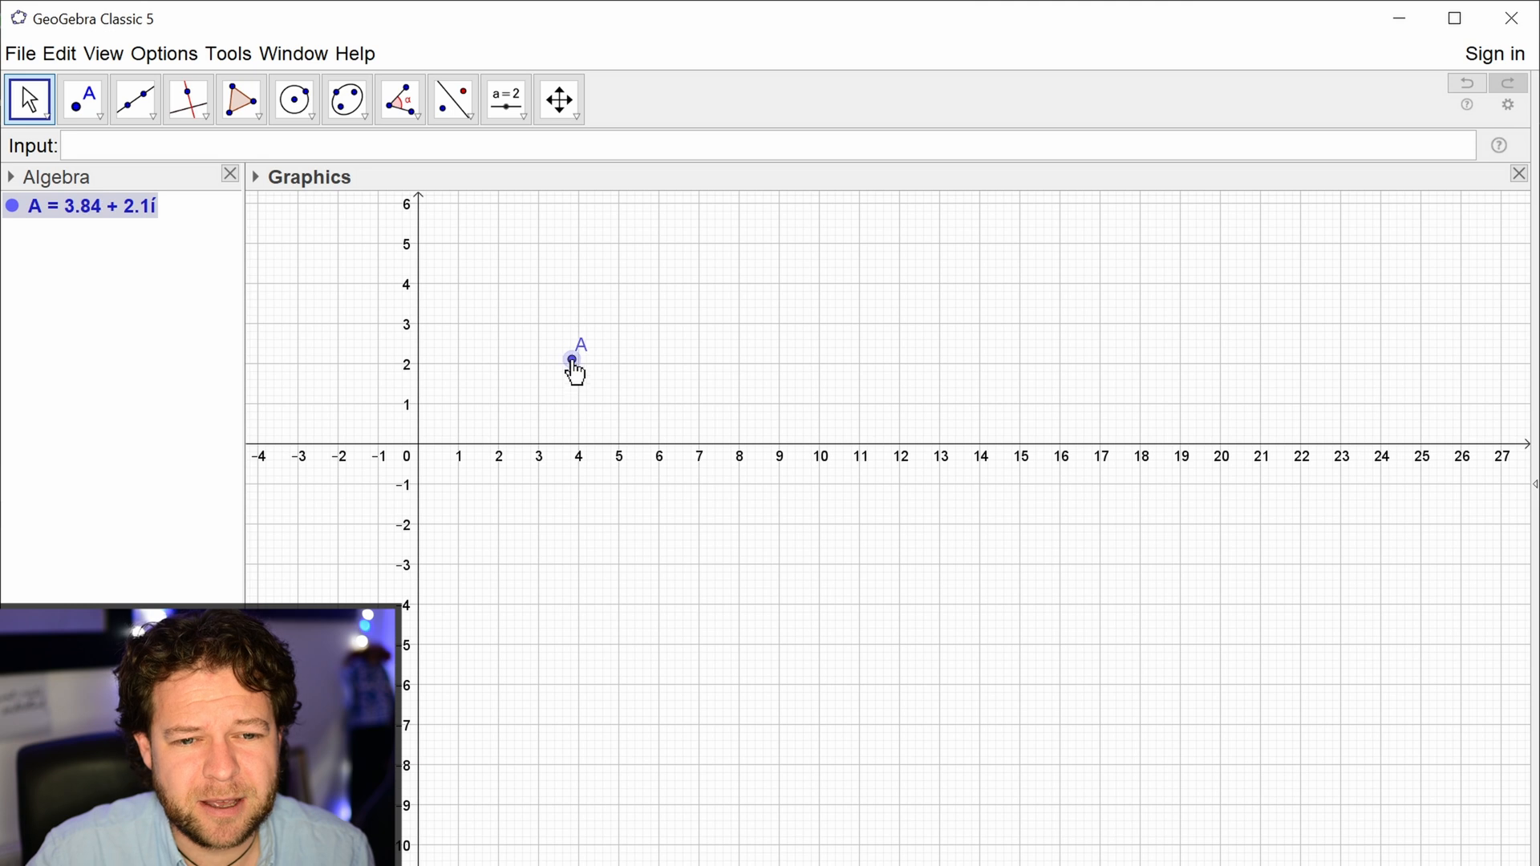
Step: Place a complex number at about 1.86 + 1.1i and rename it c
click(99, 118)
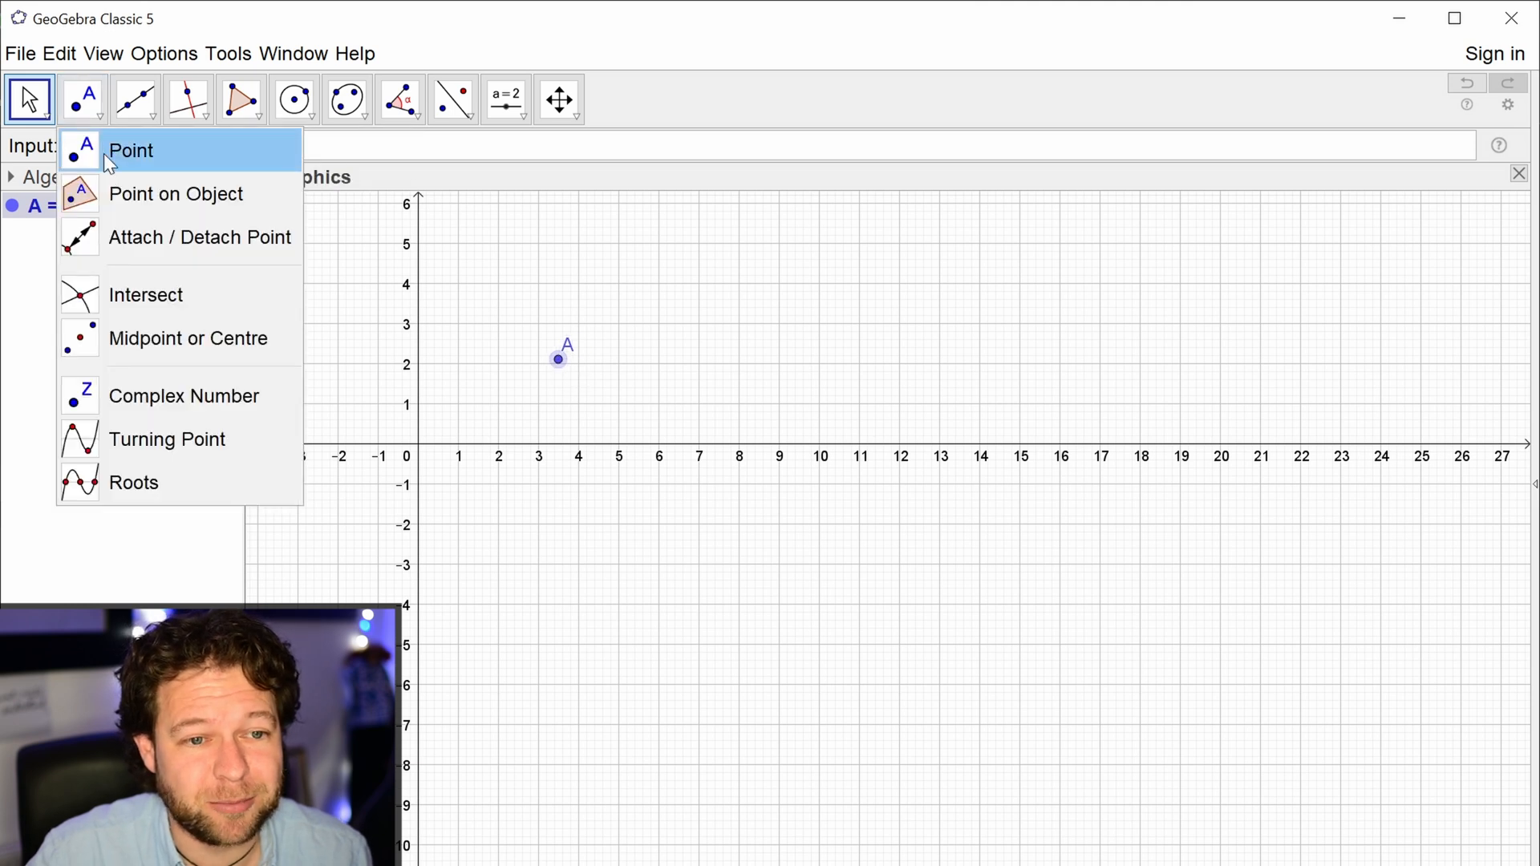
click(162, 401)
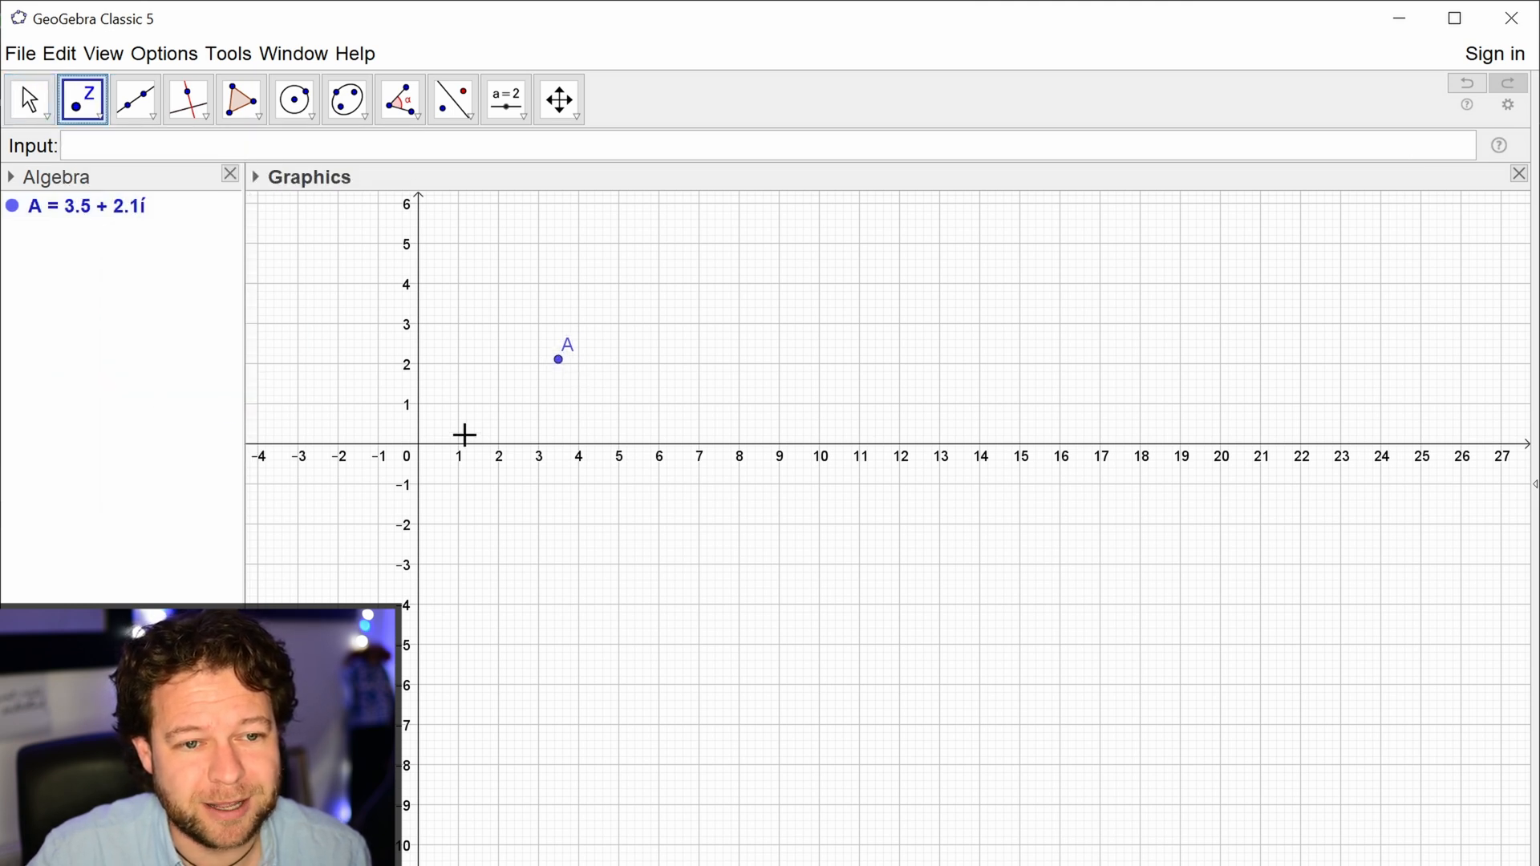
click(492, 399)
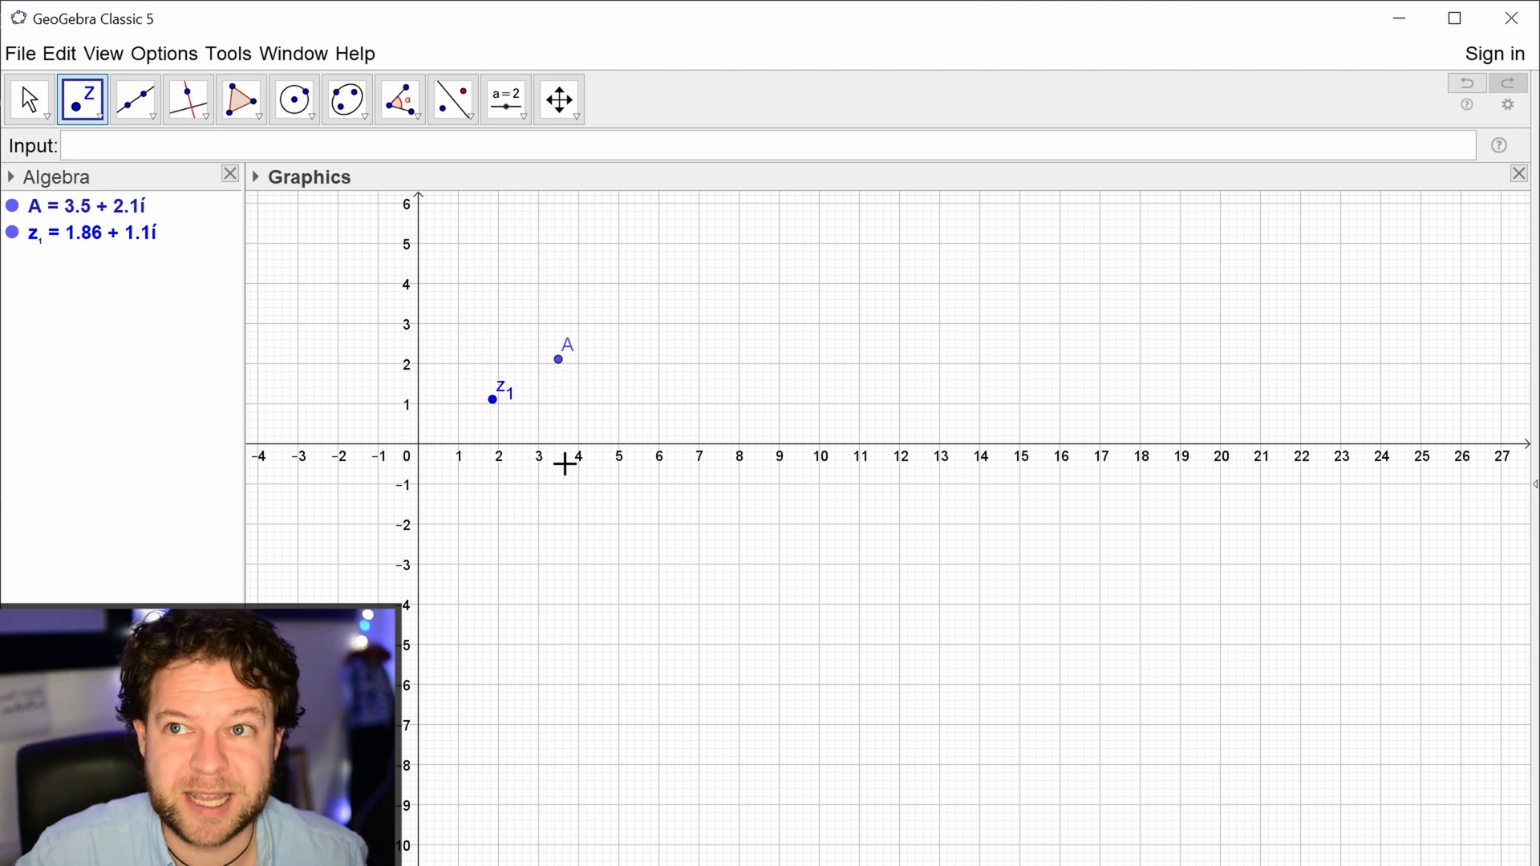
right_click(497, 408)
click(574, 540)
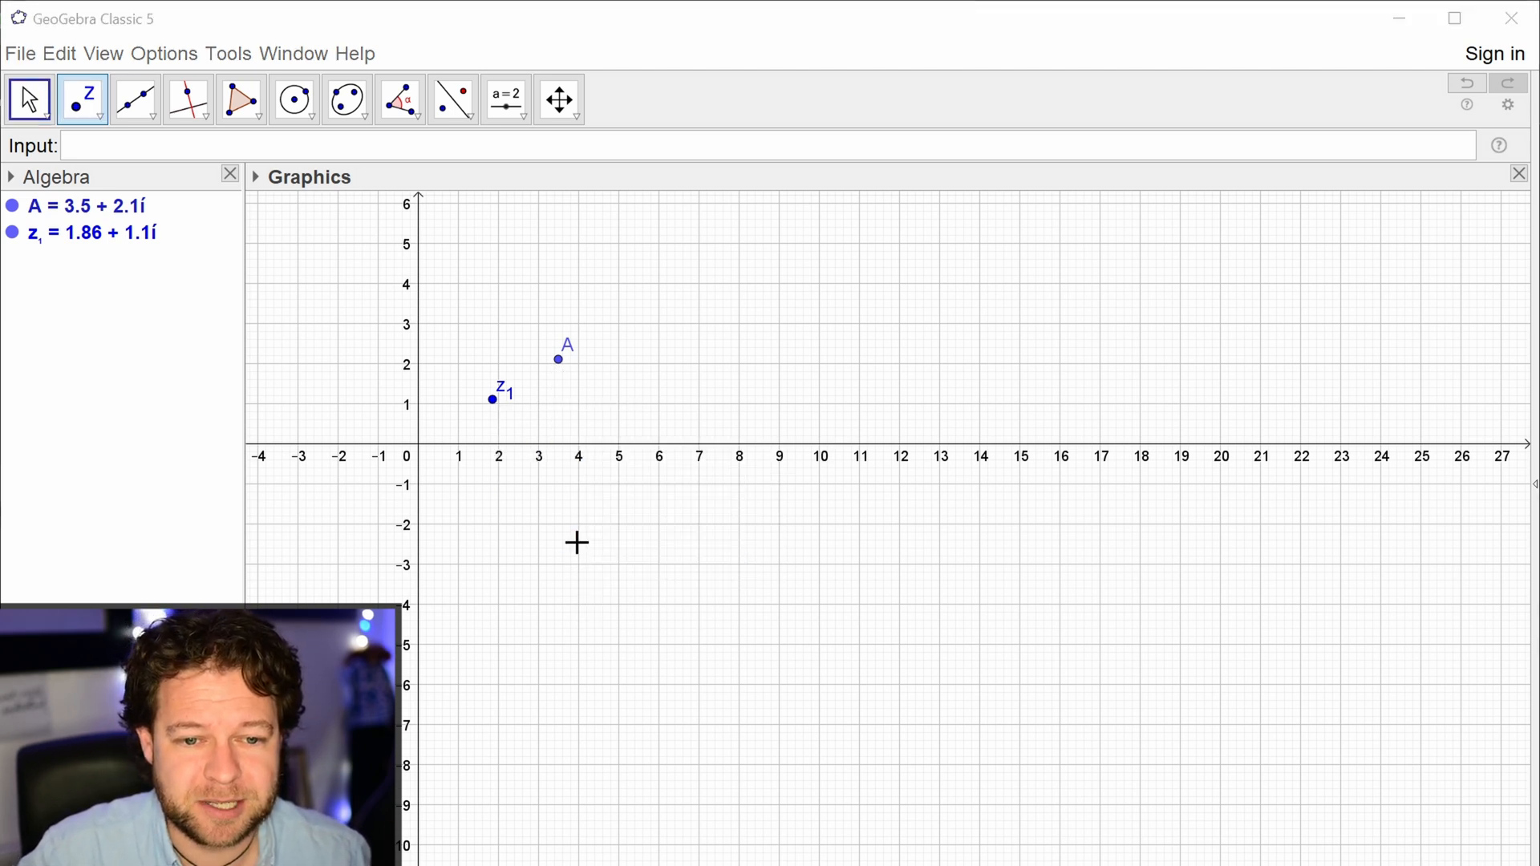
text(c)
key(Return)
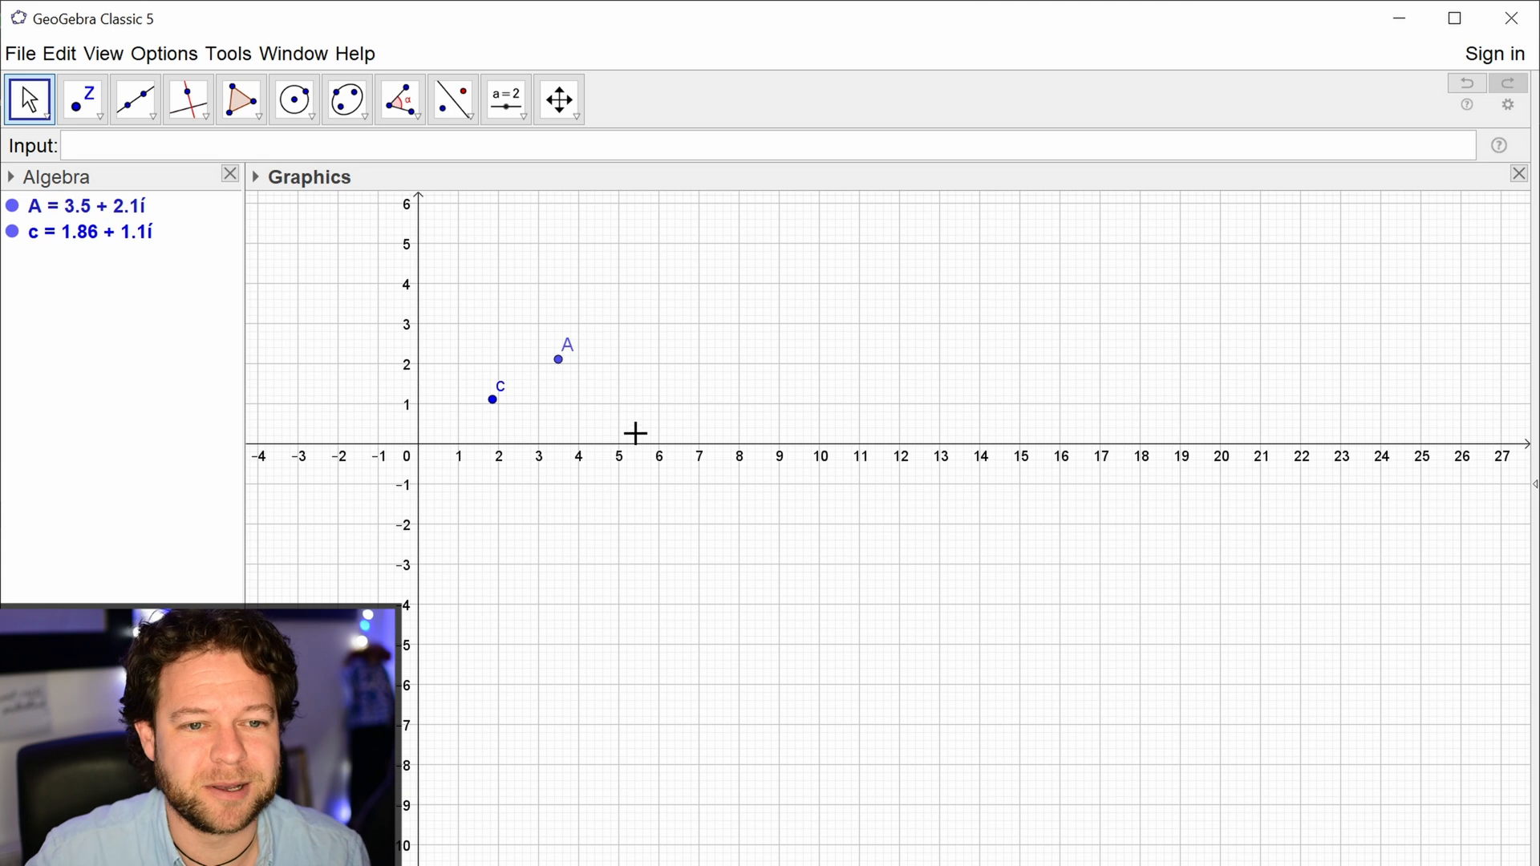
Step: Define the complex function f(z) = z^2 + c
click(479, 157)
text(f(z)
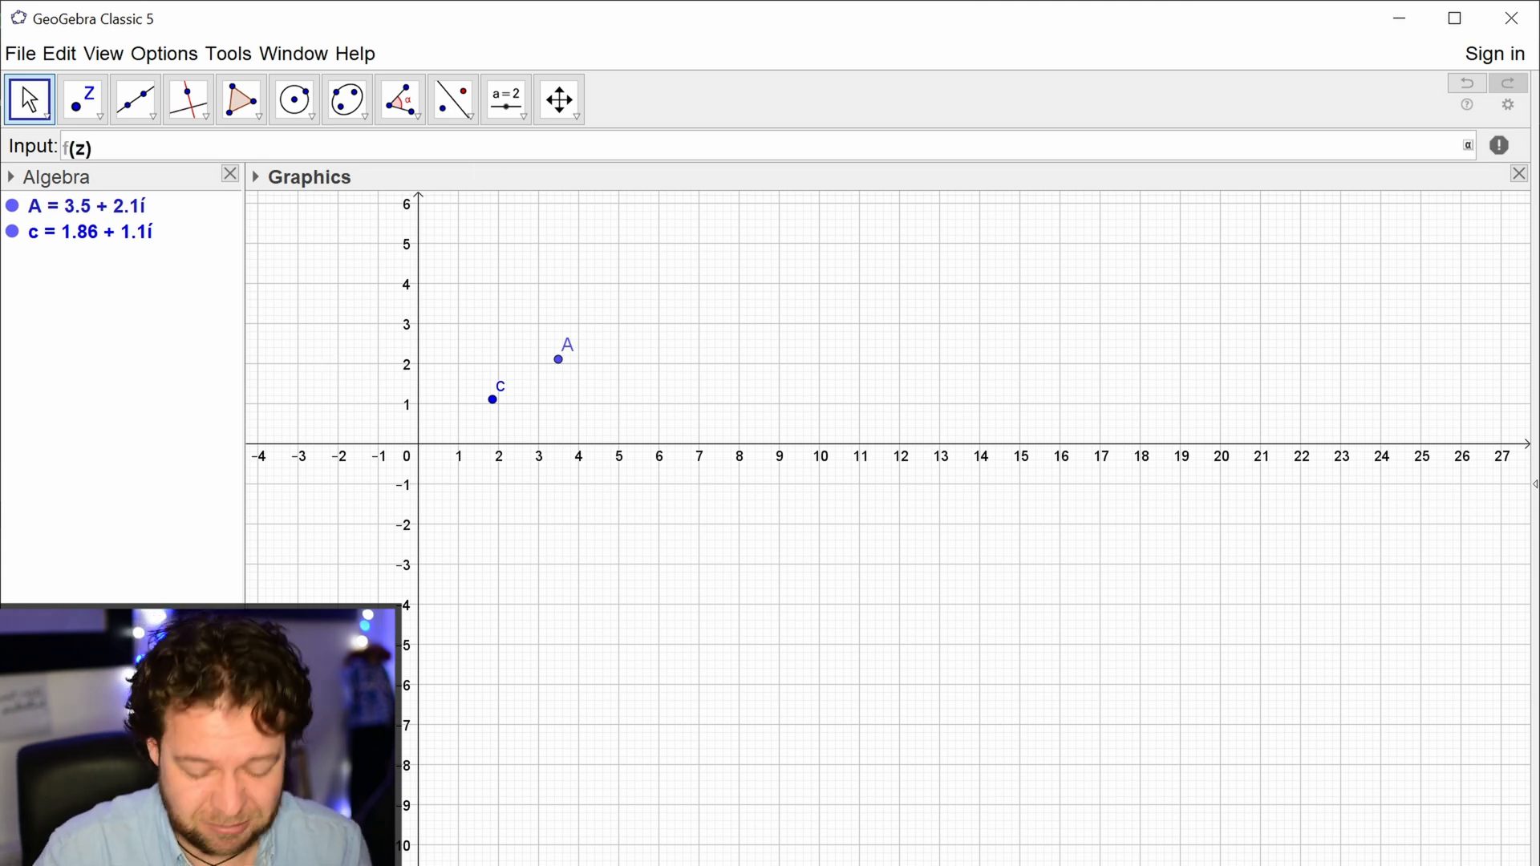
text())
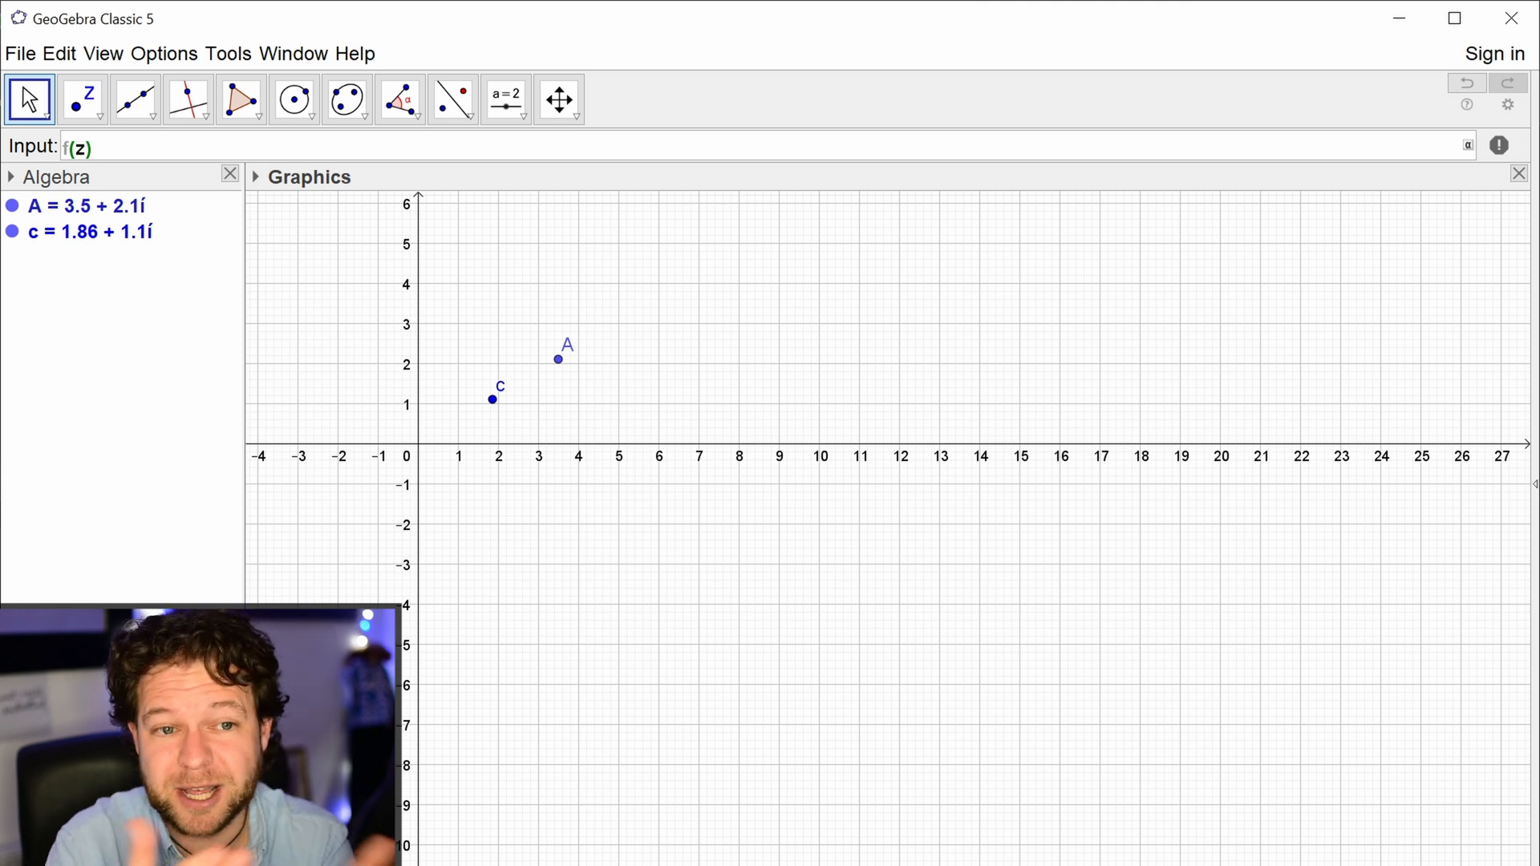
text(=)
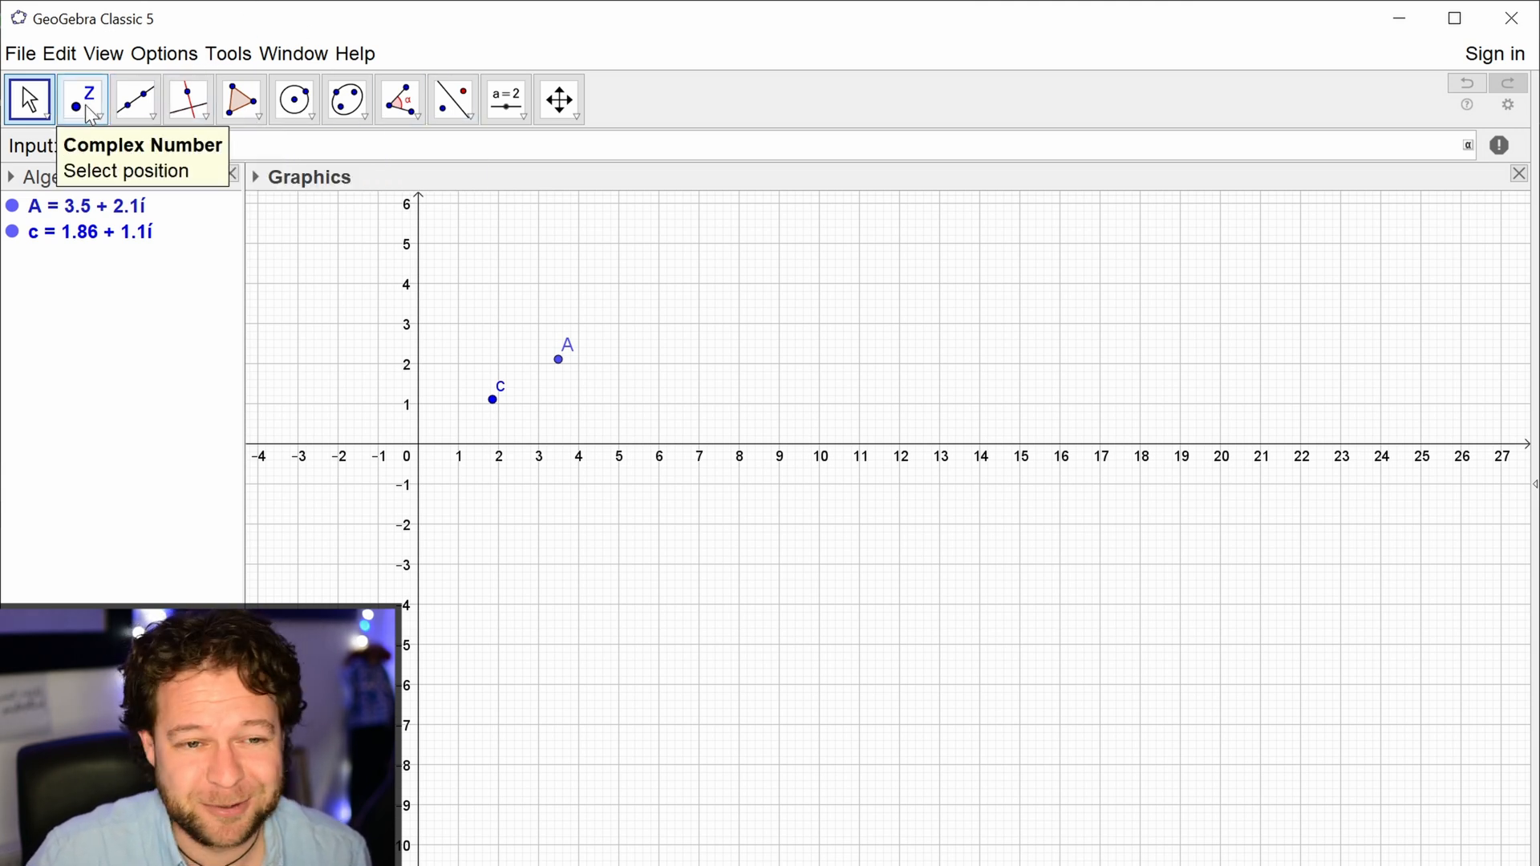
text(z)
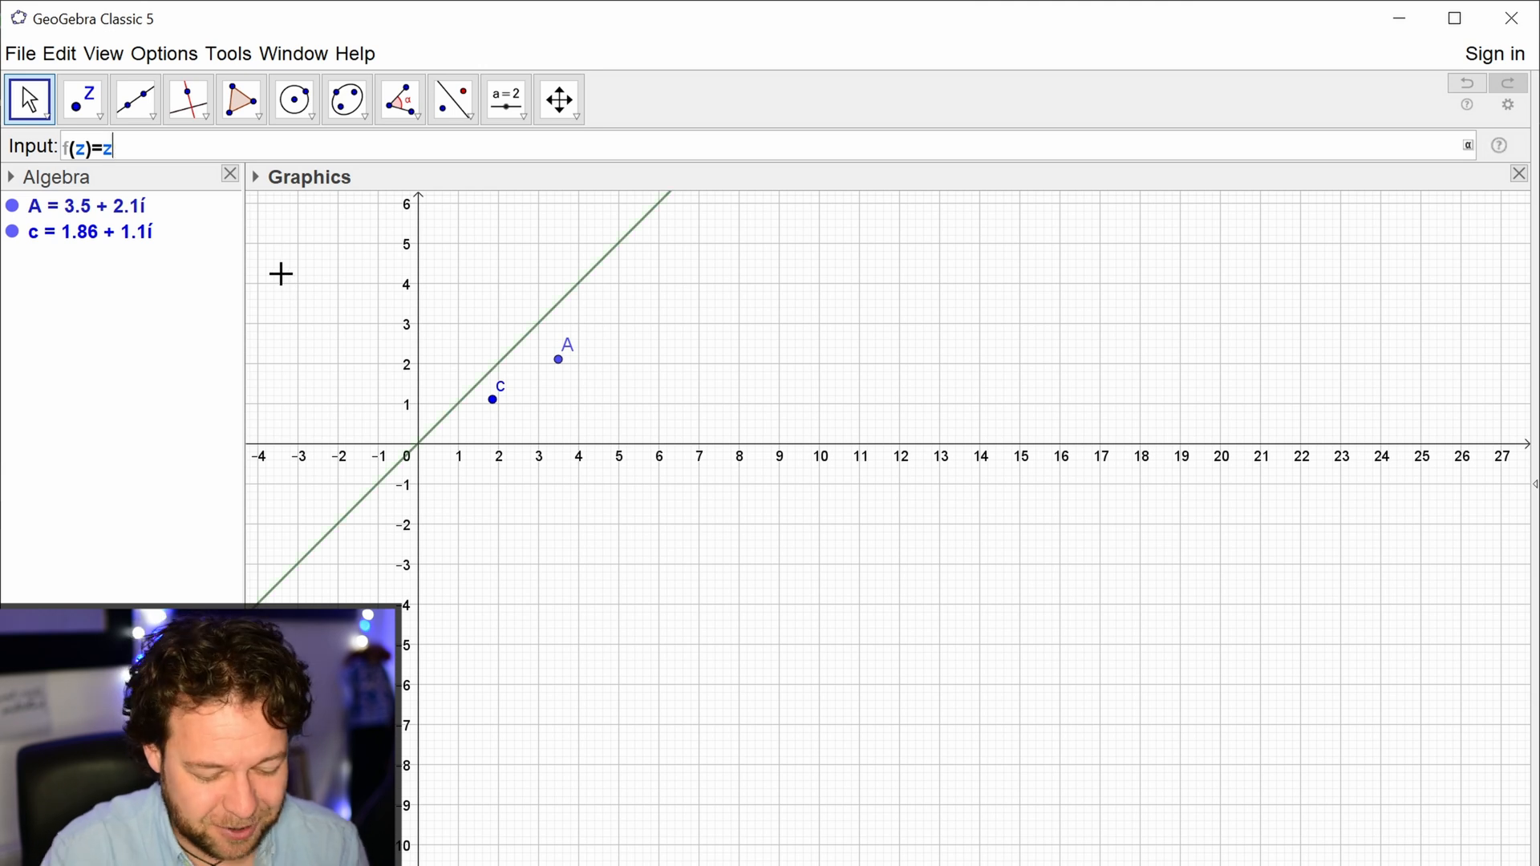
text(^2+c)
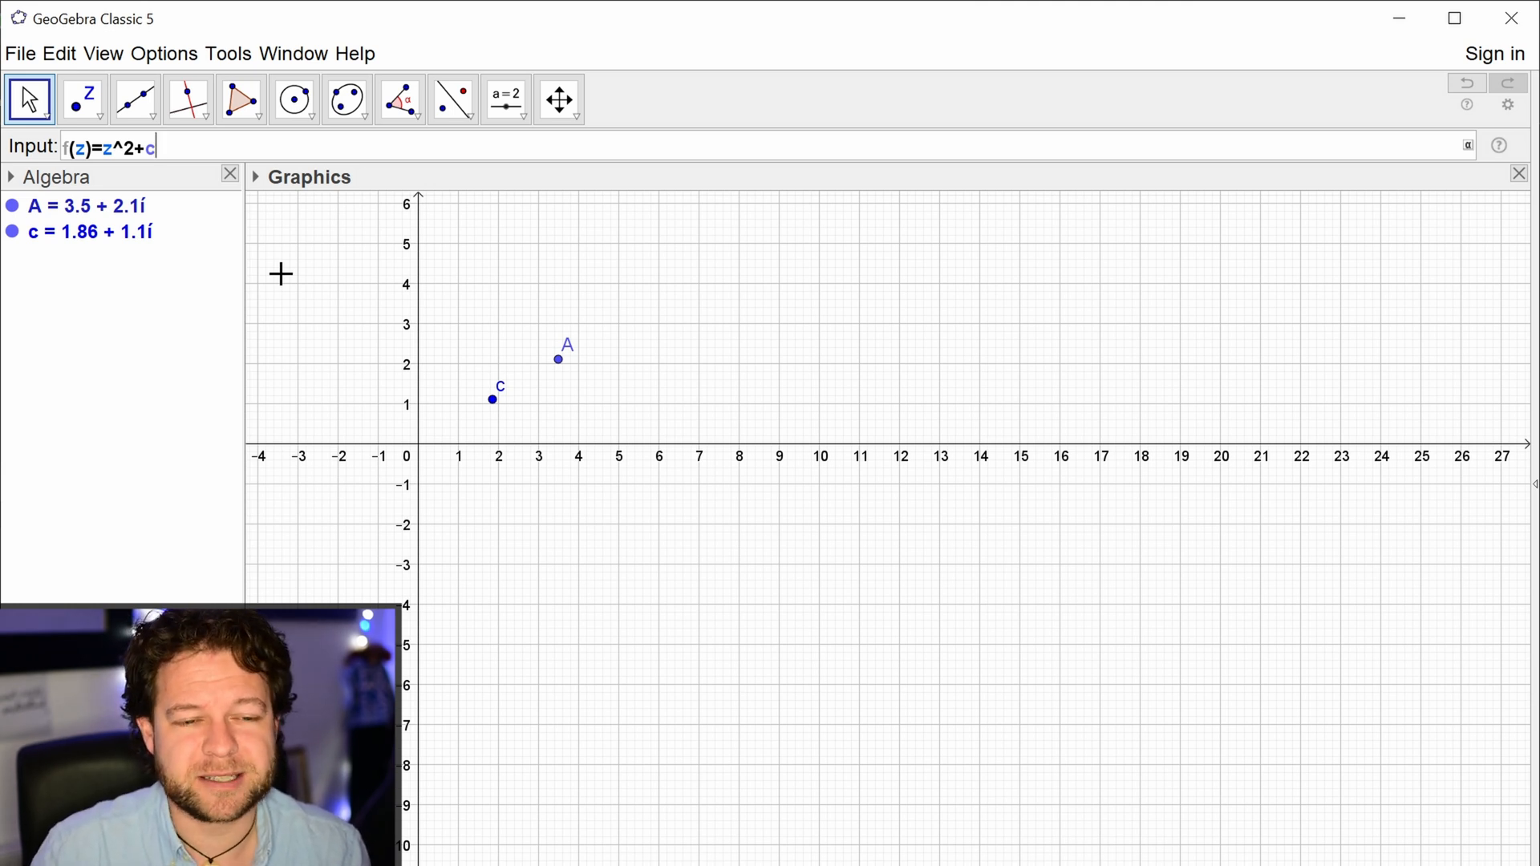
key(Return)
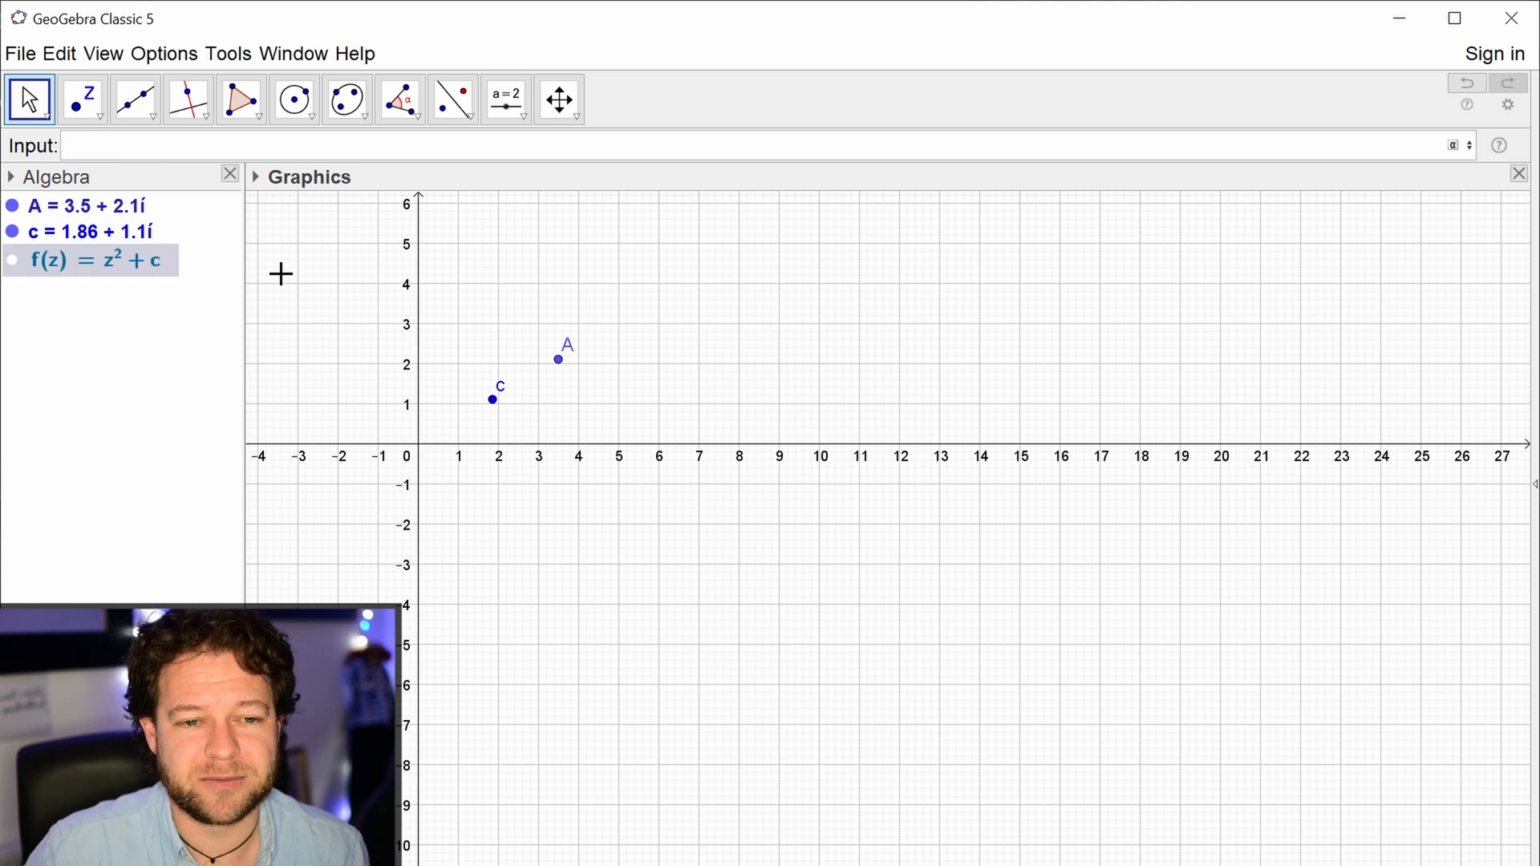
right_click(155, 256)
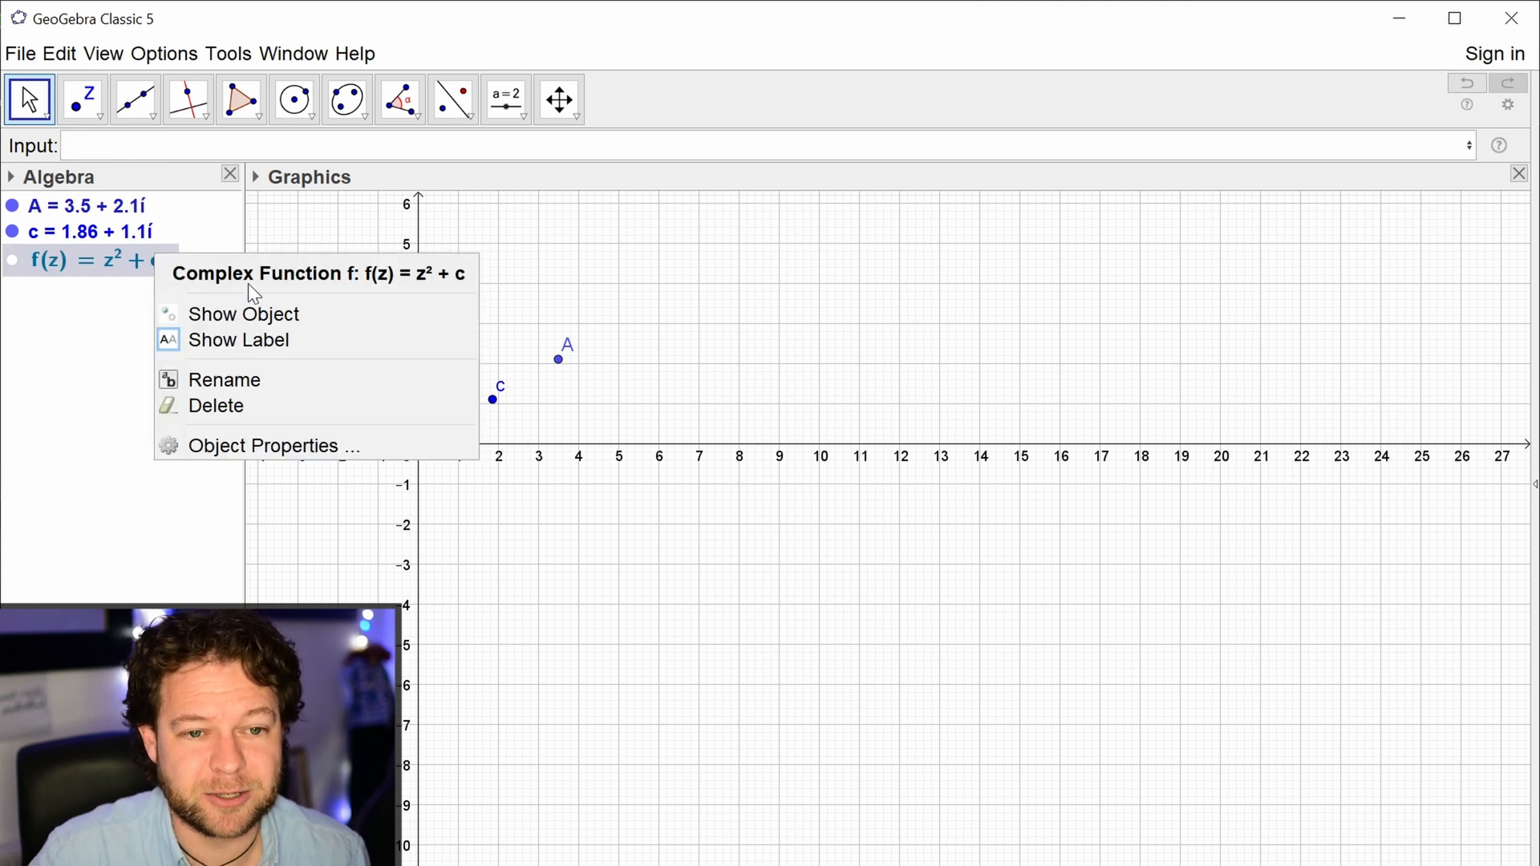
click(103, 336)
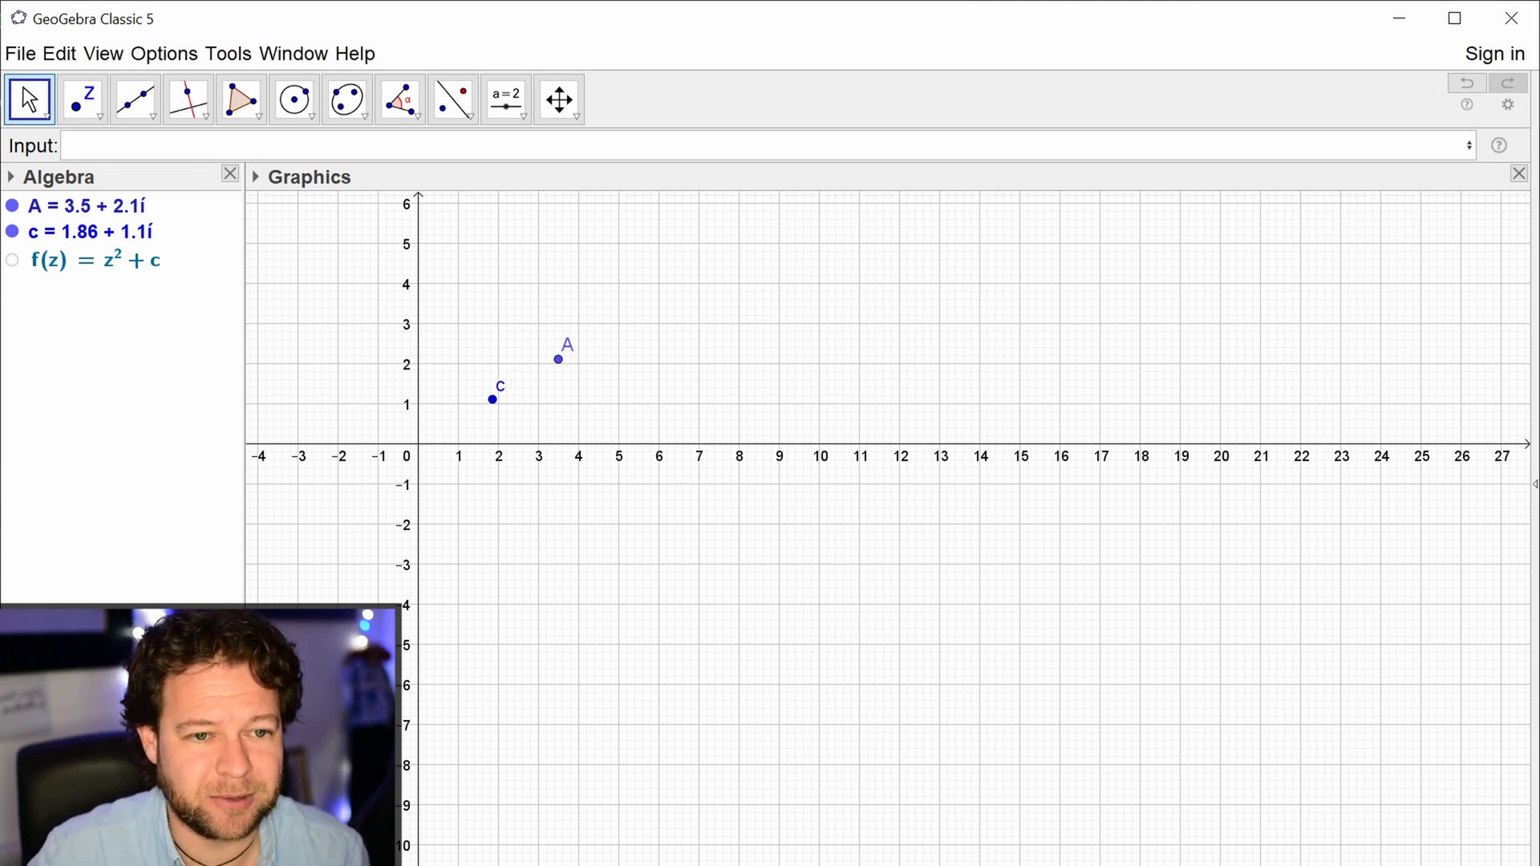
Step: Plot the real function g(x) = x and redefine it as g(x) = x^2
click(204, 147)
text(g(x) = x)
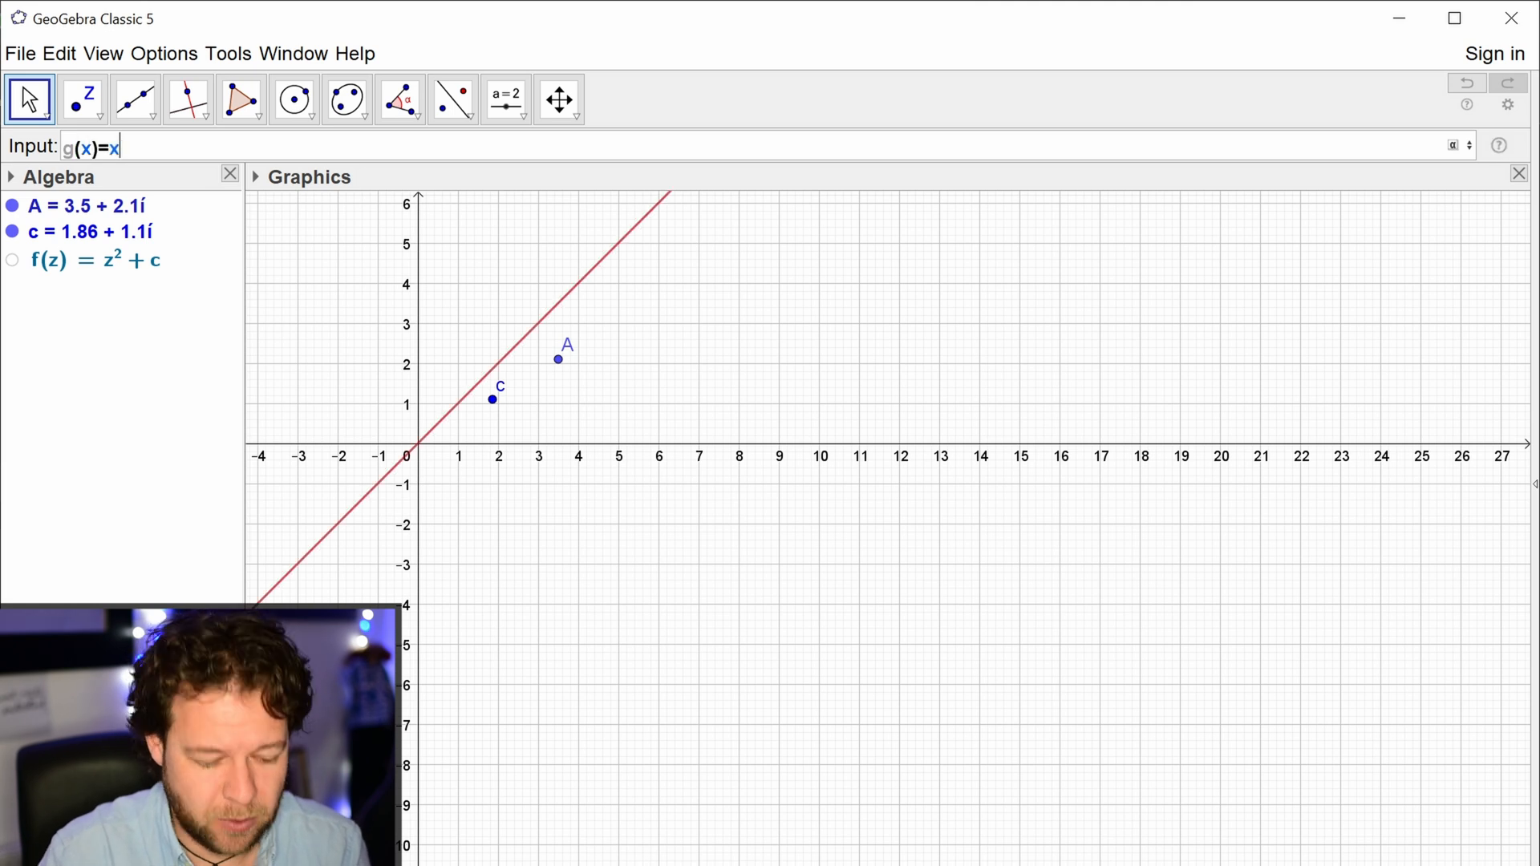
key(Return)
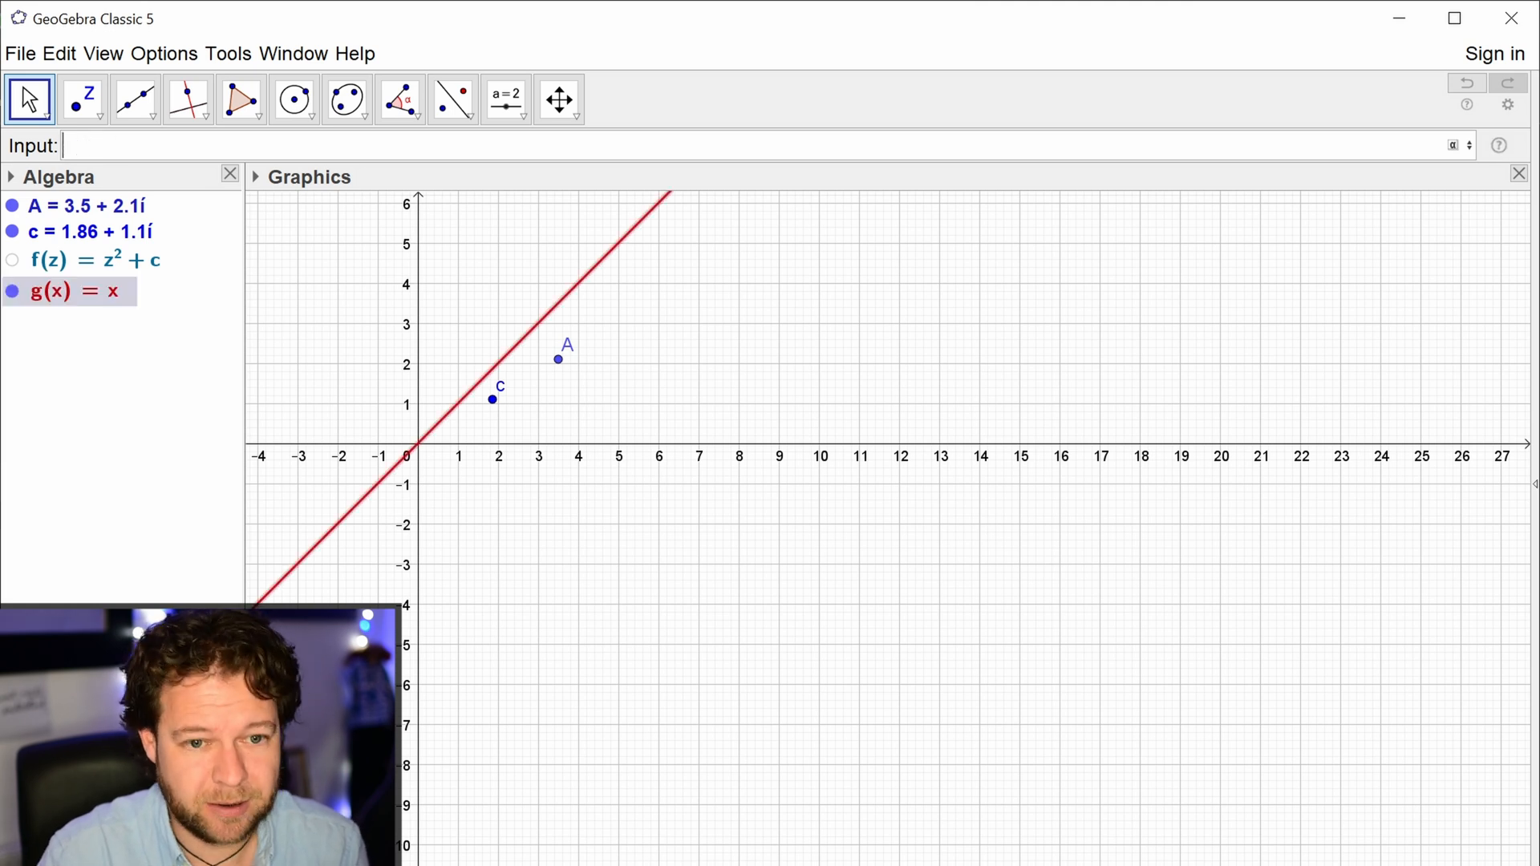
click(117, 293)
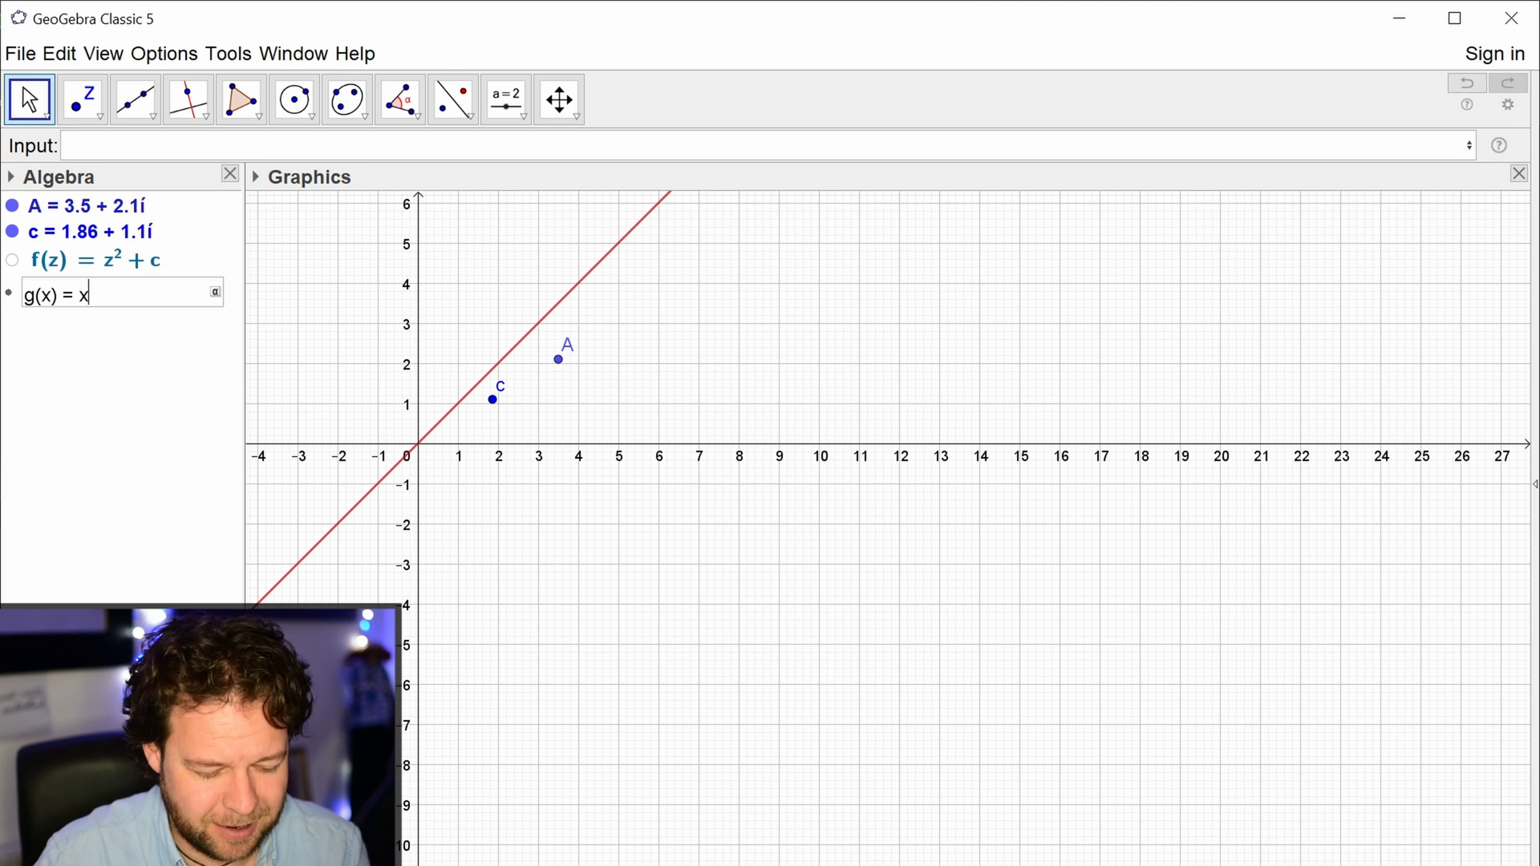
text(^2)
key(Return)
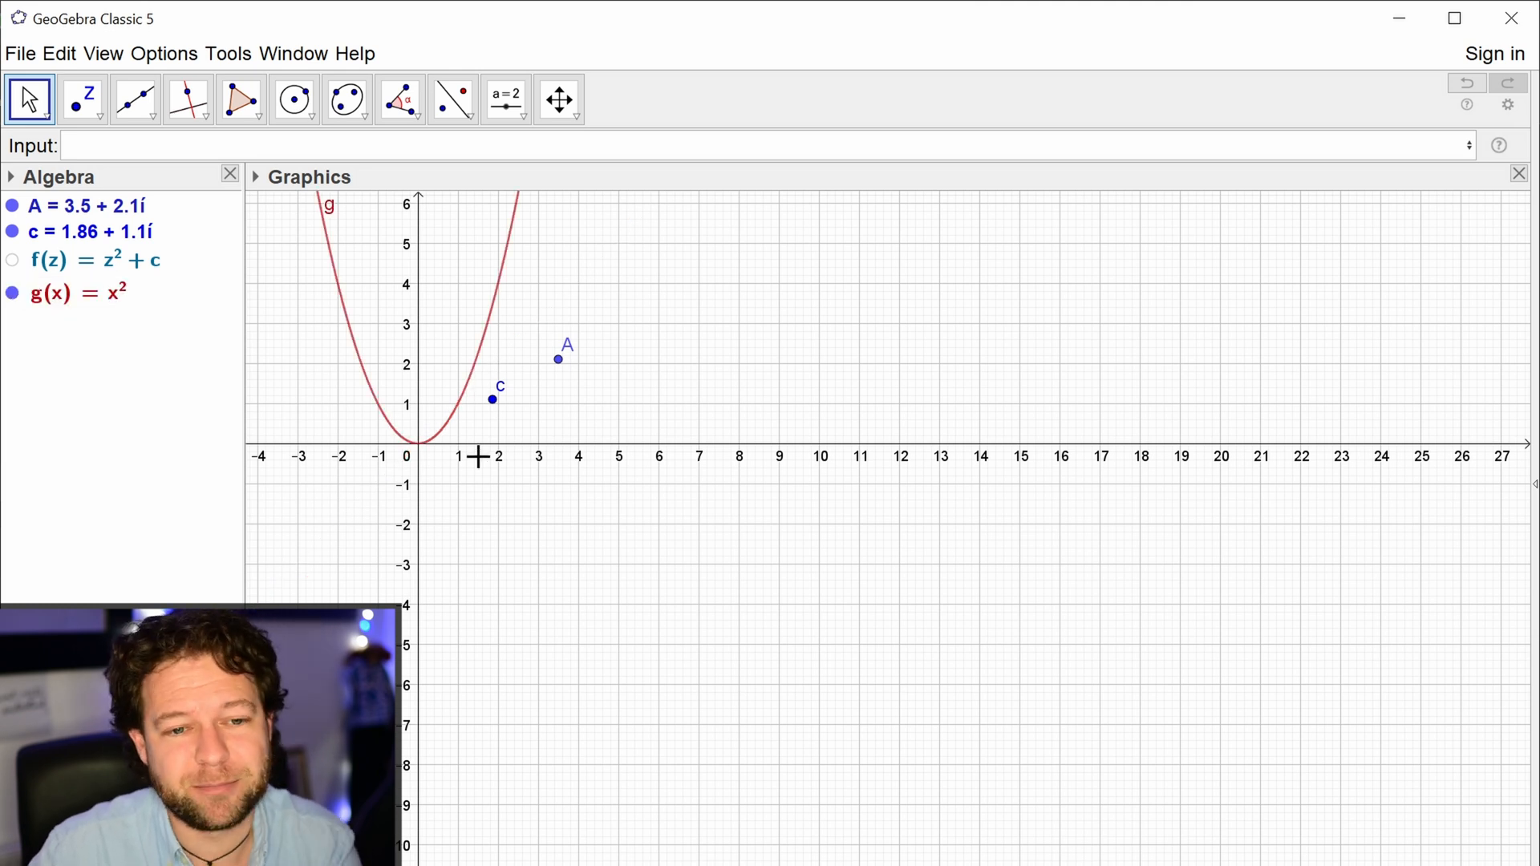
Step: Hide the parabola g and delete it
click(36, 296)
click(12, 293)
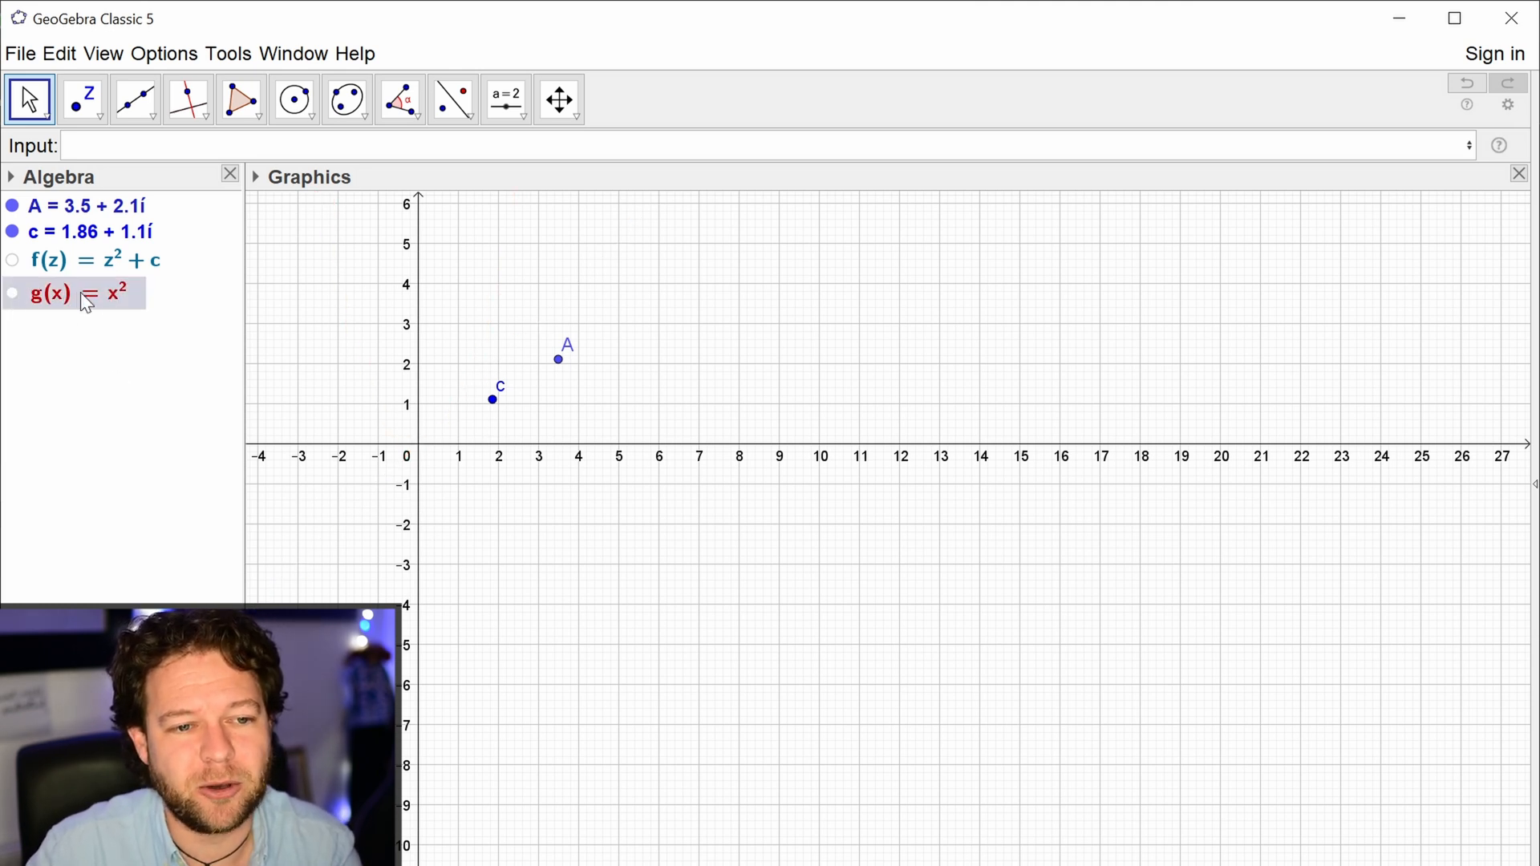
key(Delete)
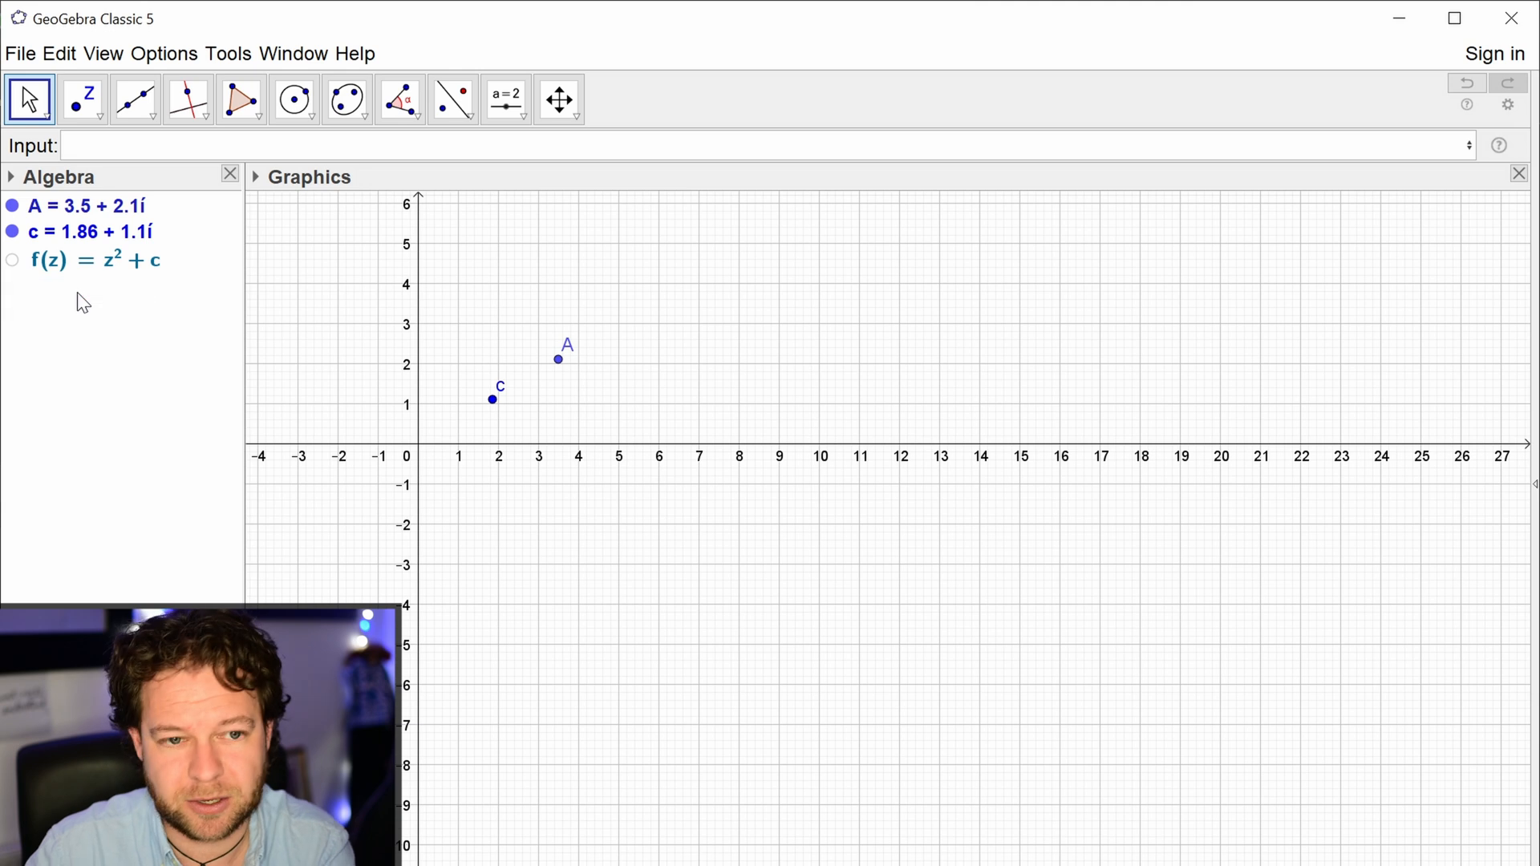
Step: Show the graph of f(z) while moving point c to the origin, and hide the function again
click(13, 267)
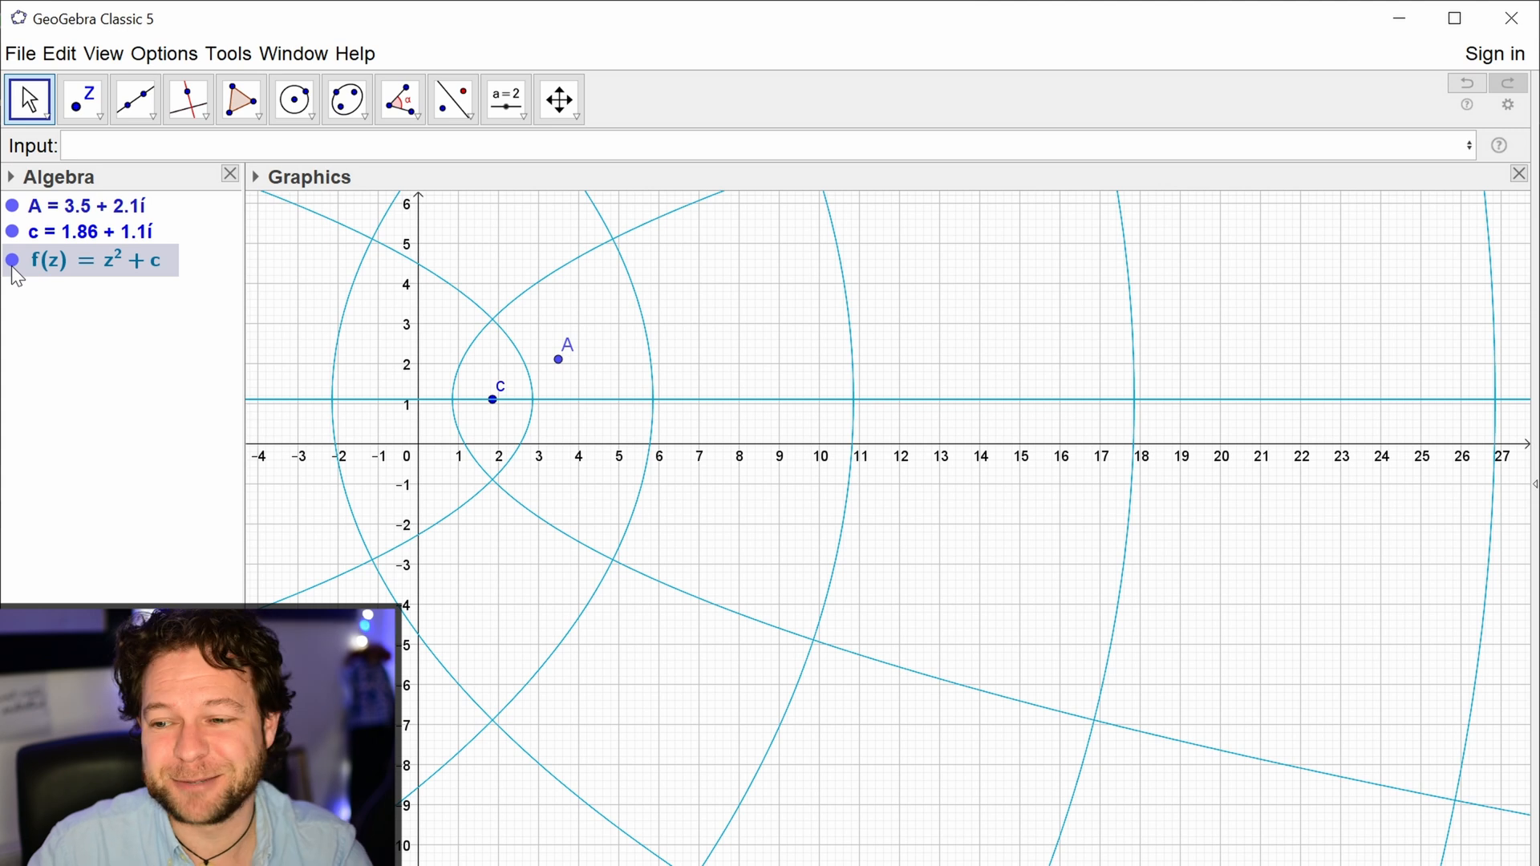
drag(493, 407, 419, 444)
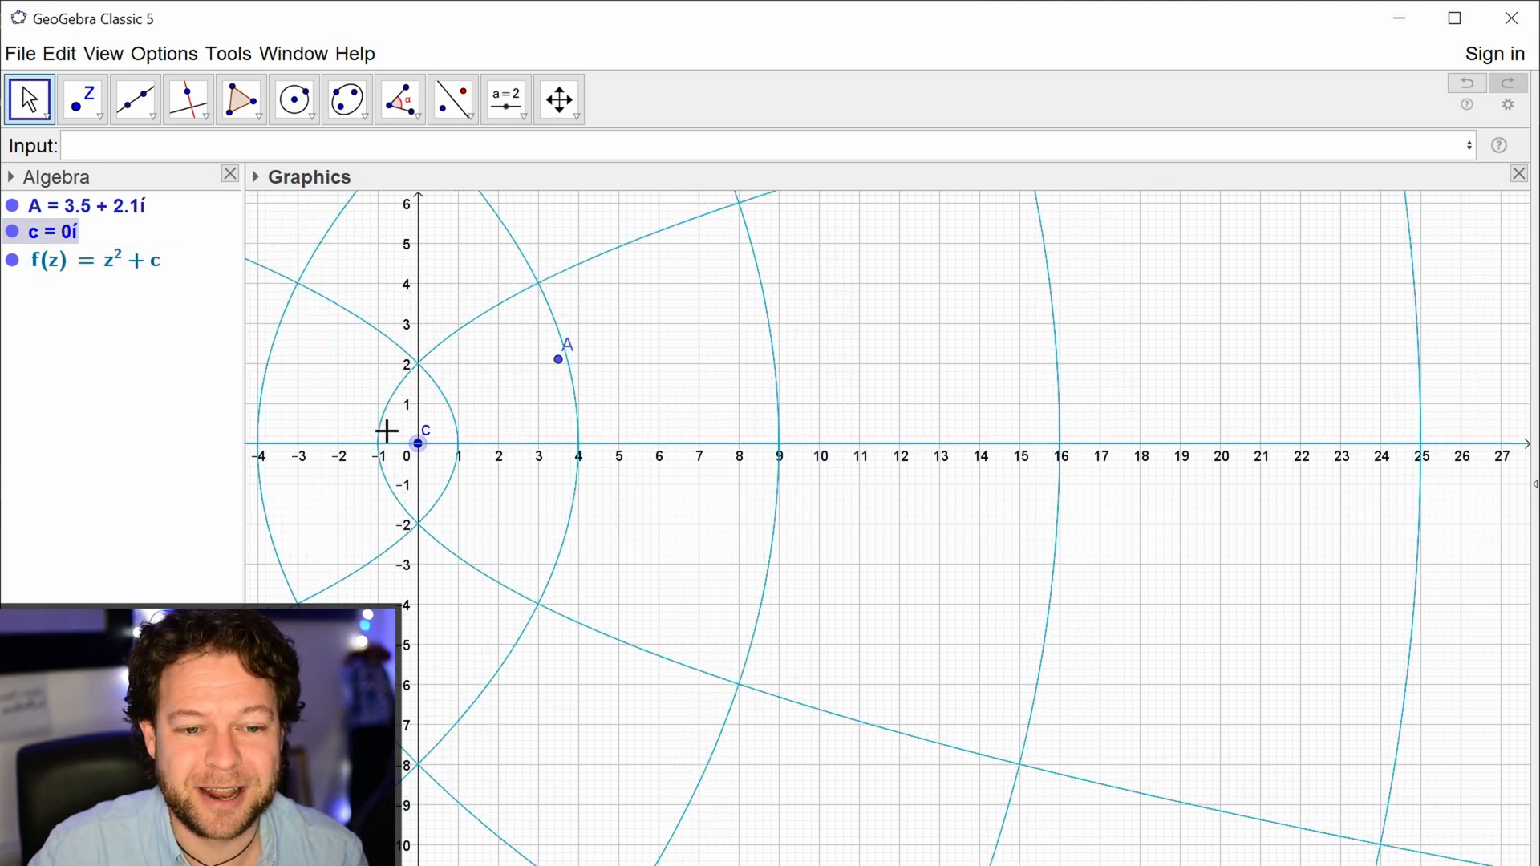
click(13, 262)
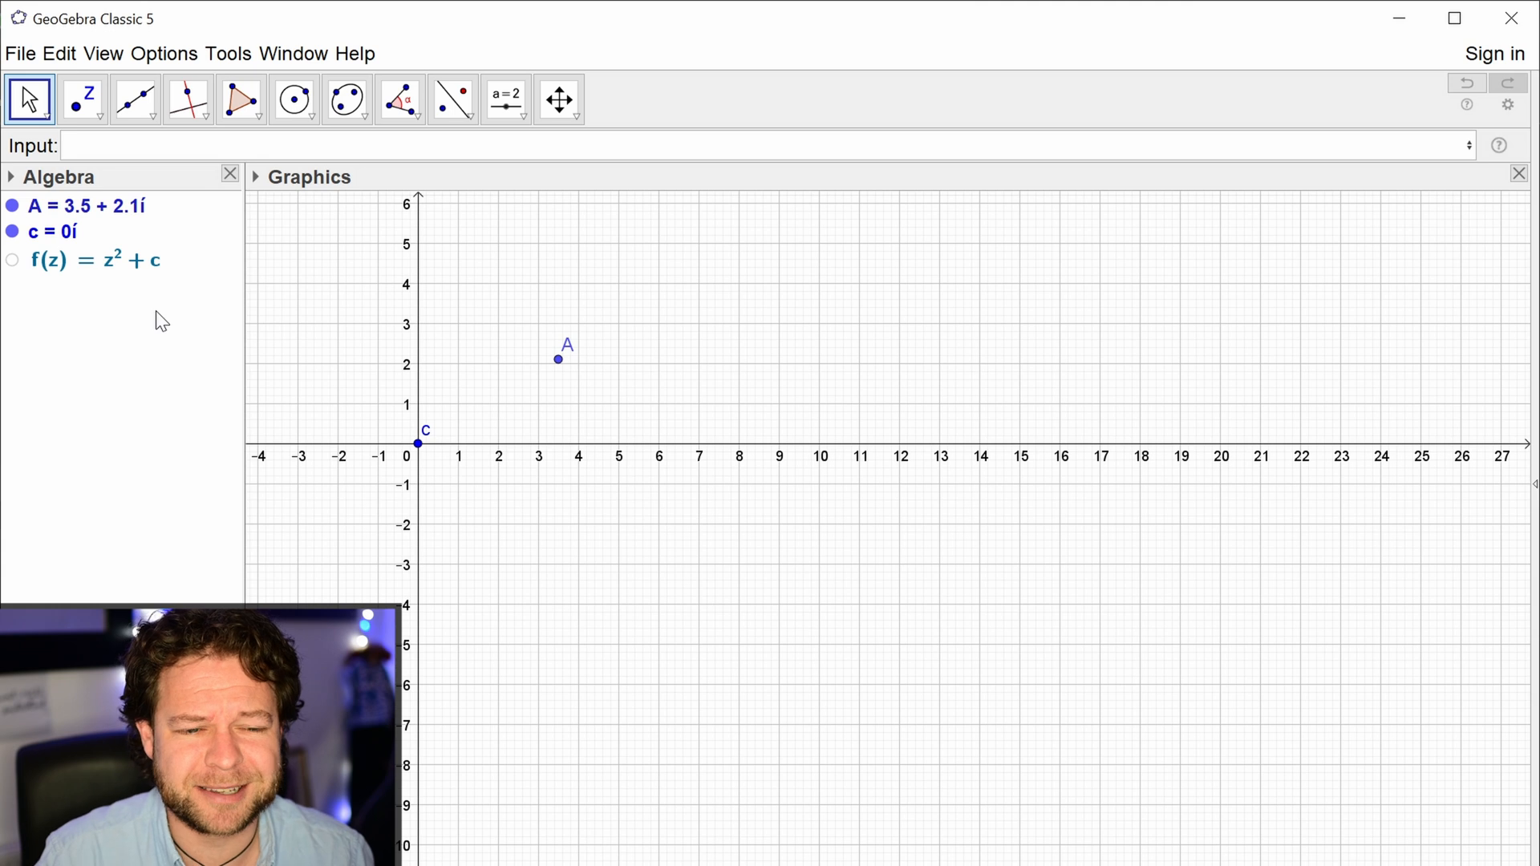
Step: Move point A to 5 + 4i while keeping c at the origin
mouse_move(418, 443)
mouse_down()
mouse_move(416, 425)
mouse_move(419, 444)
mouse_up()
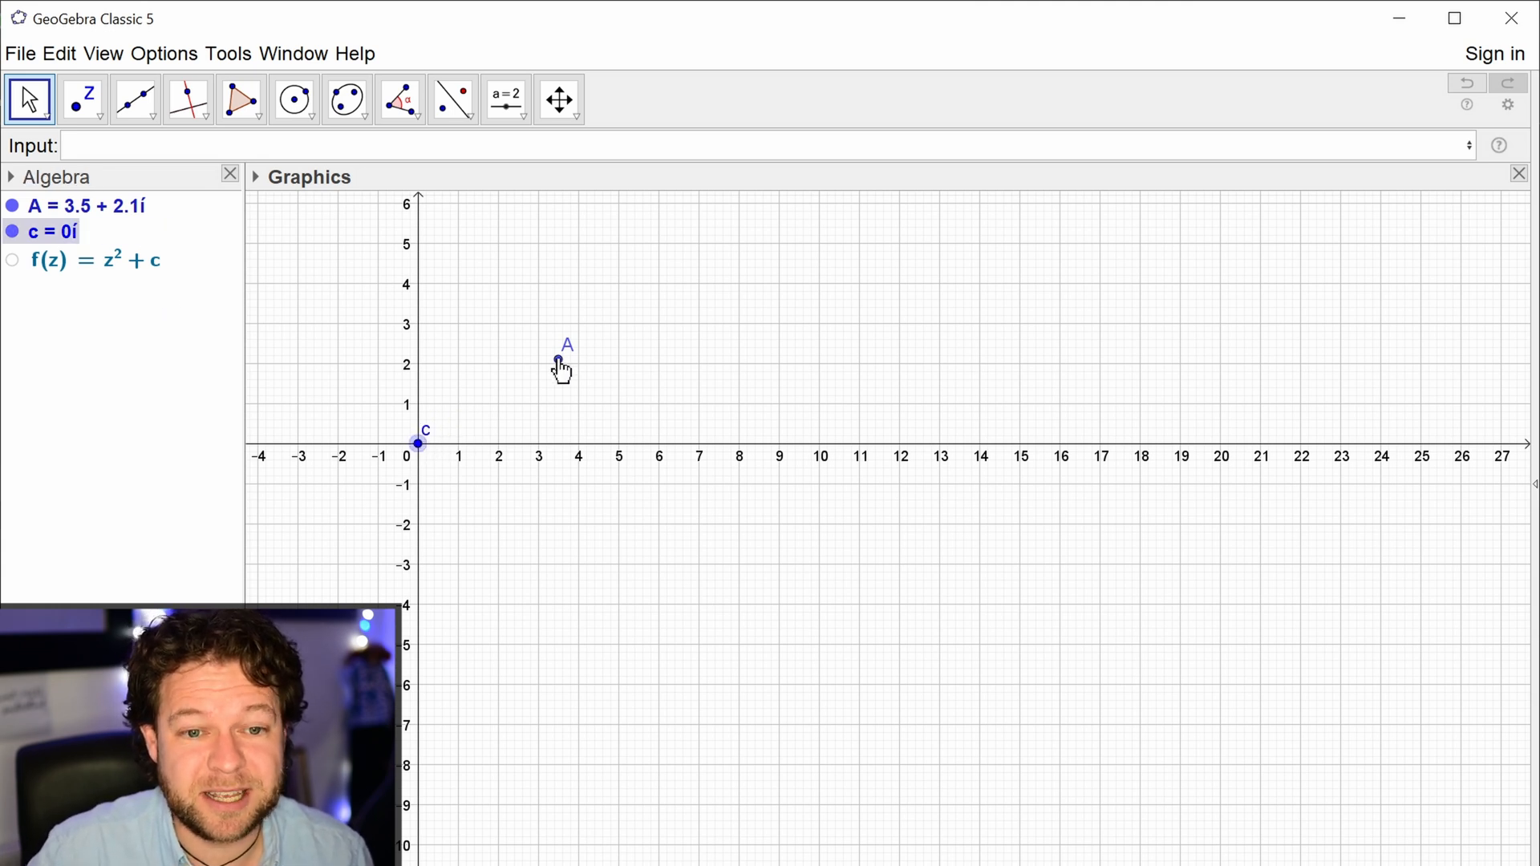
drag(561, 362, 624, 298)
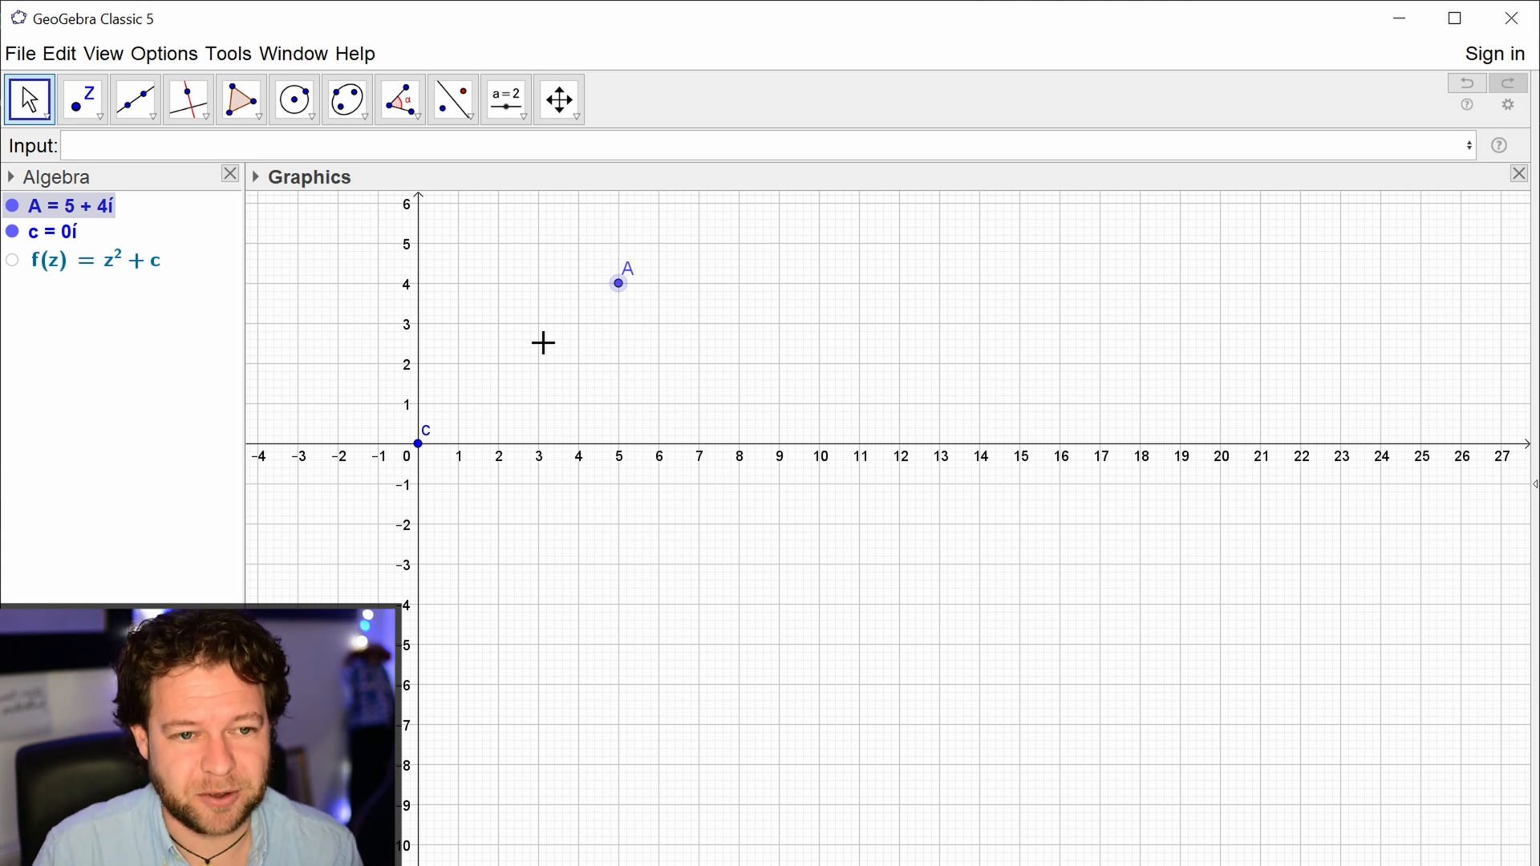
Step: Try to create an iteration list of f starting from A with 10 iterations using IterationList(f, A, 10)
click(646, 146)
text(itear)
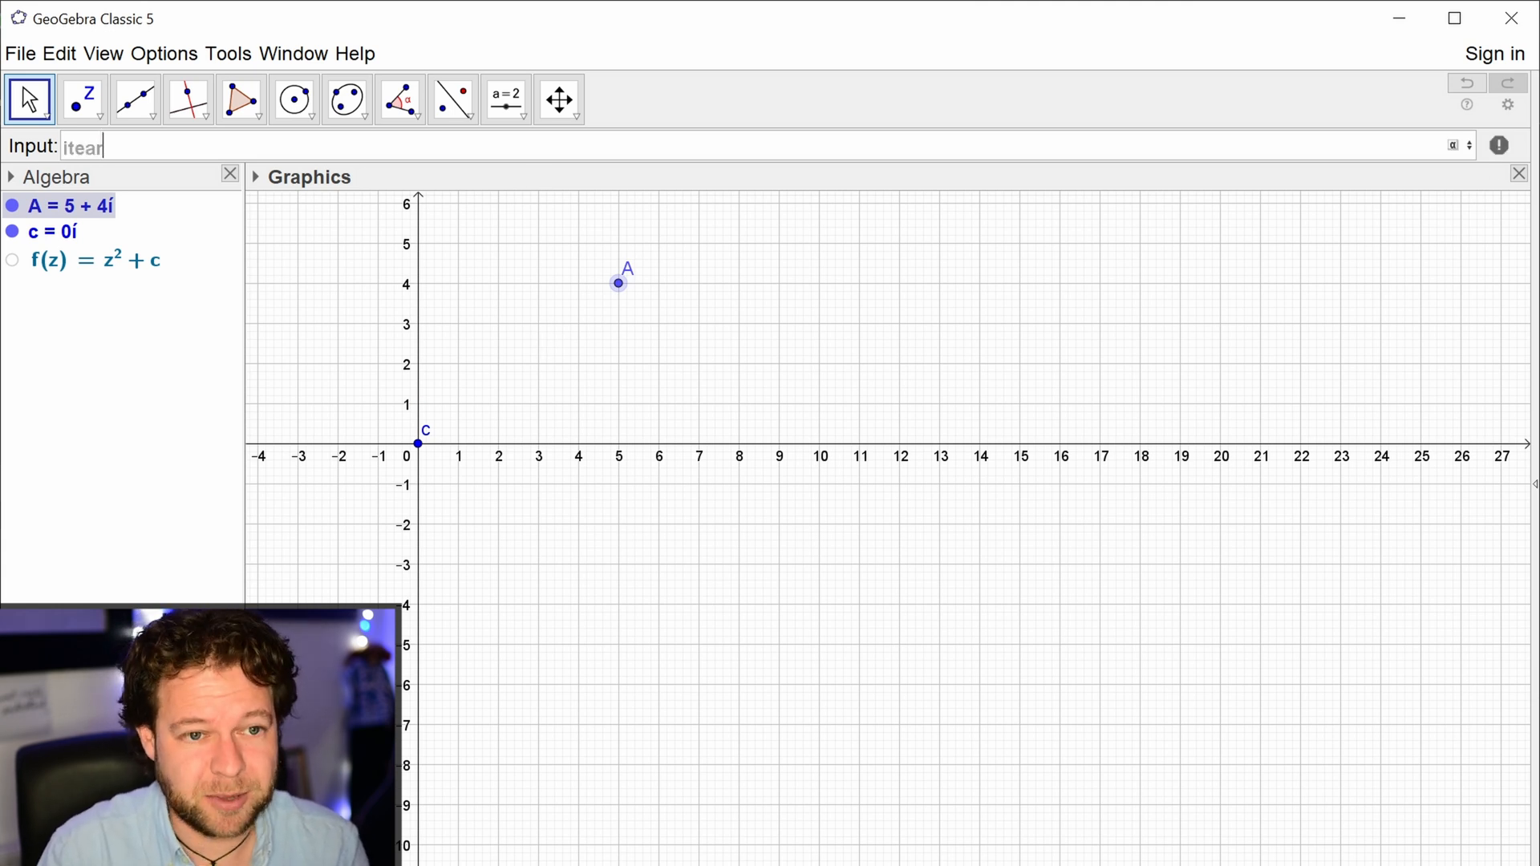
key(BackSpace)
text(r)
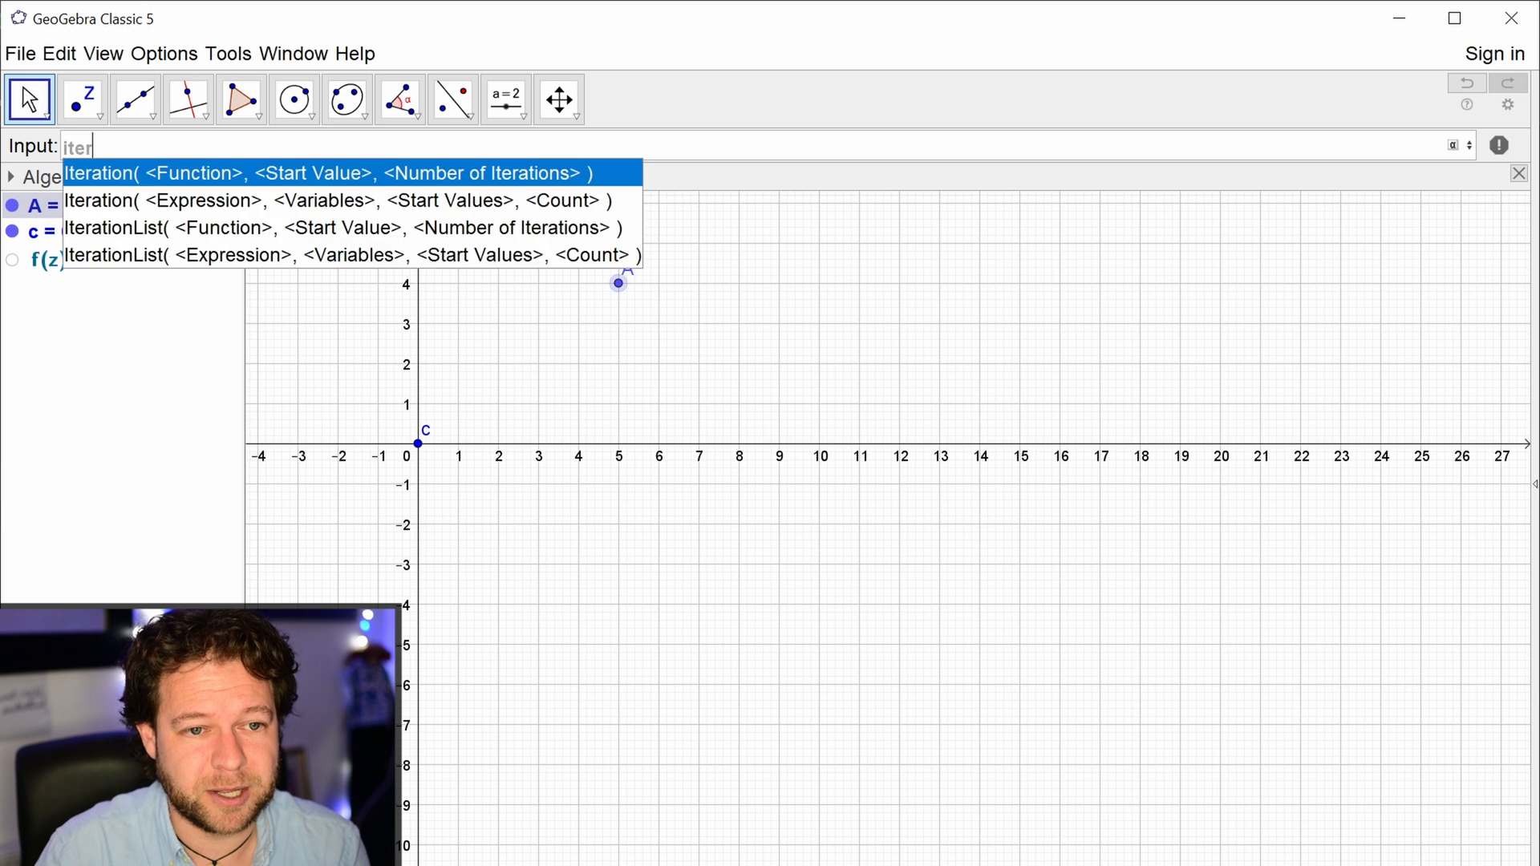
key(Down)
key(Down)
key(Return)
text(f)
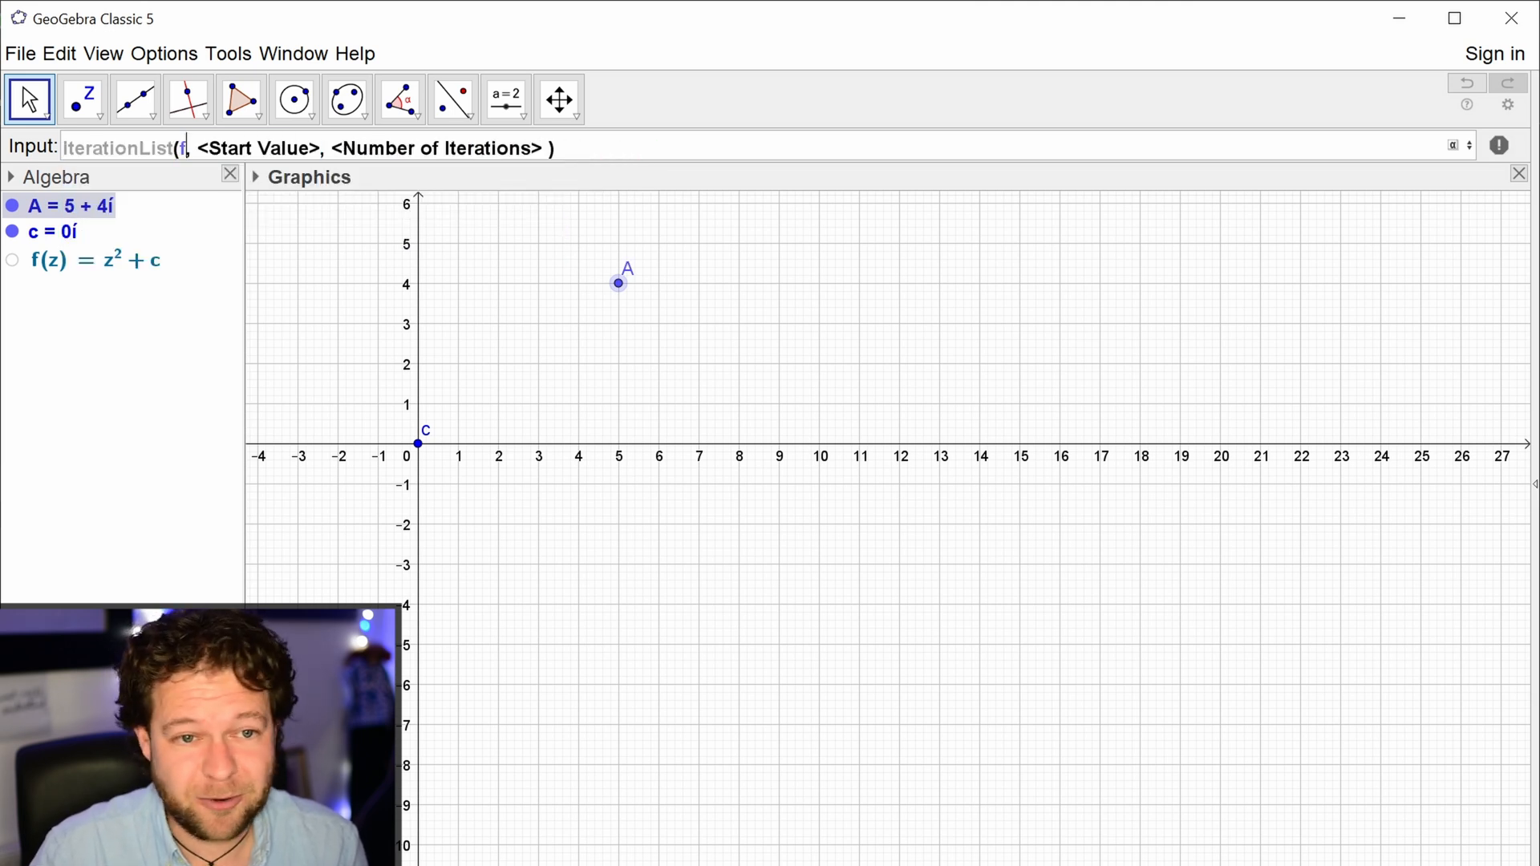
key(Tab)
text(A)
key(Tab)
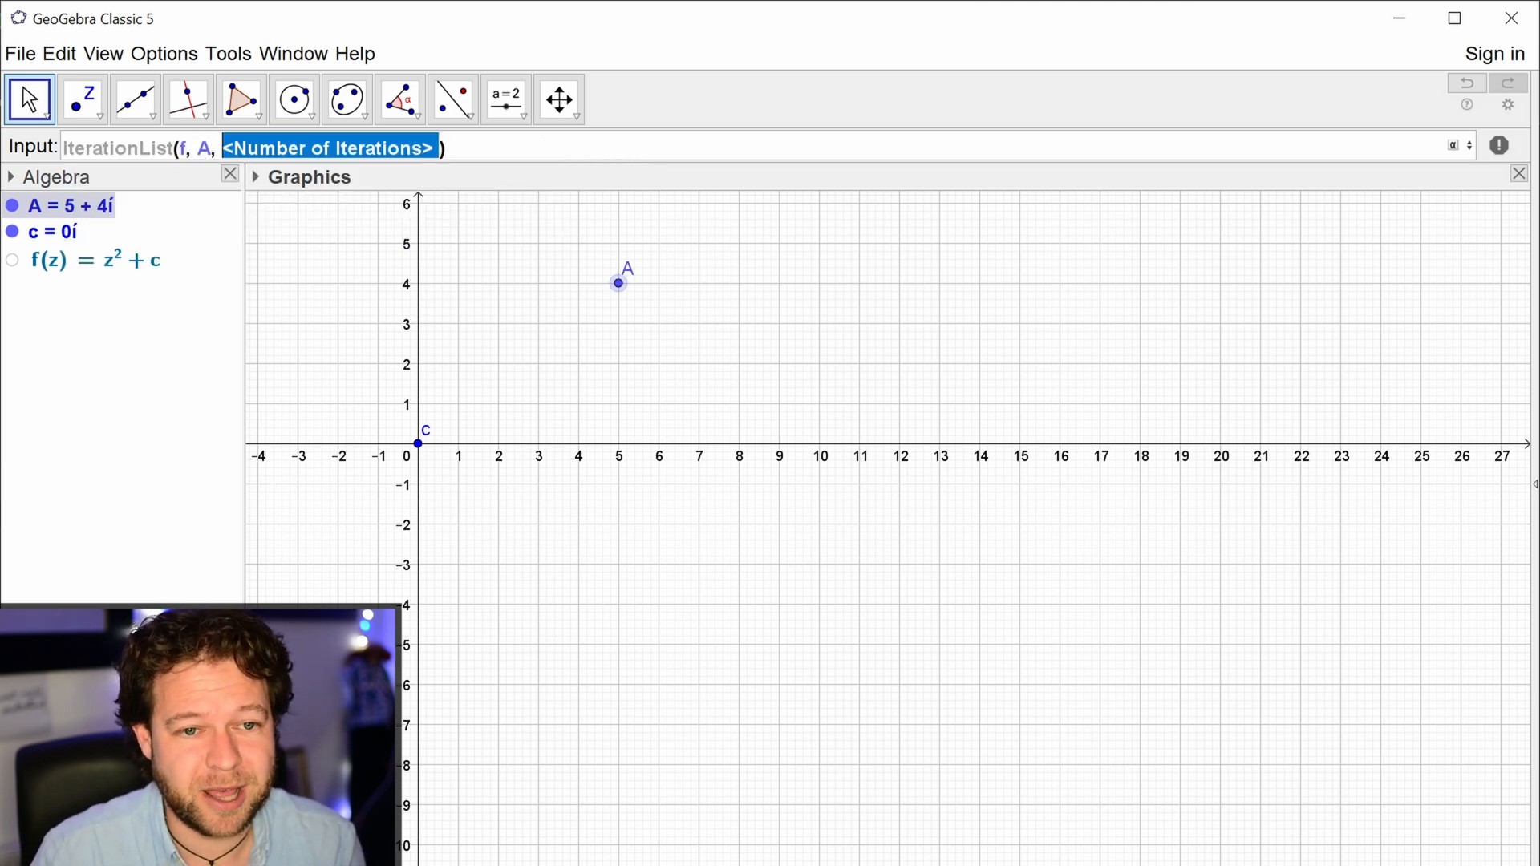
text(10)
key(Return)
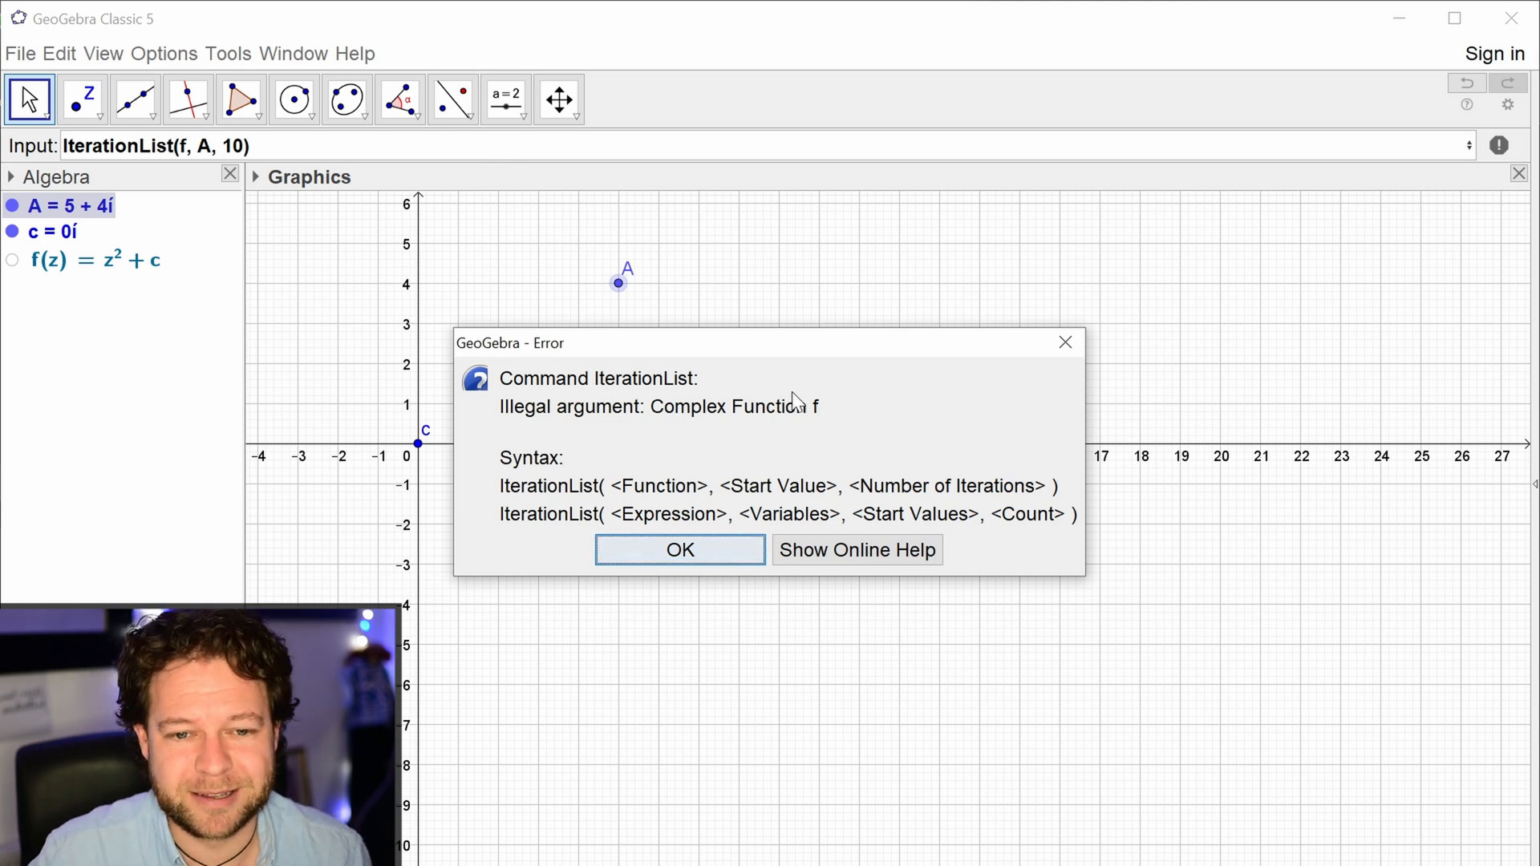
click(697, 562)
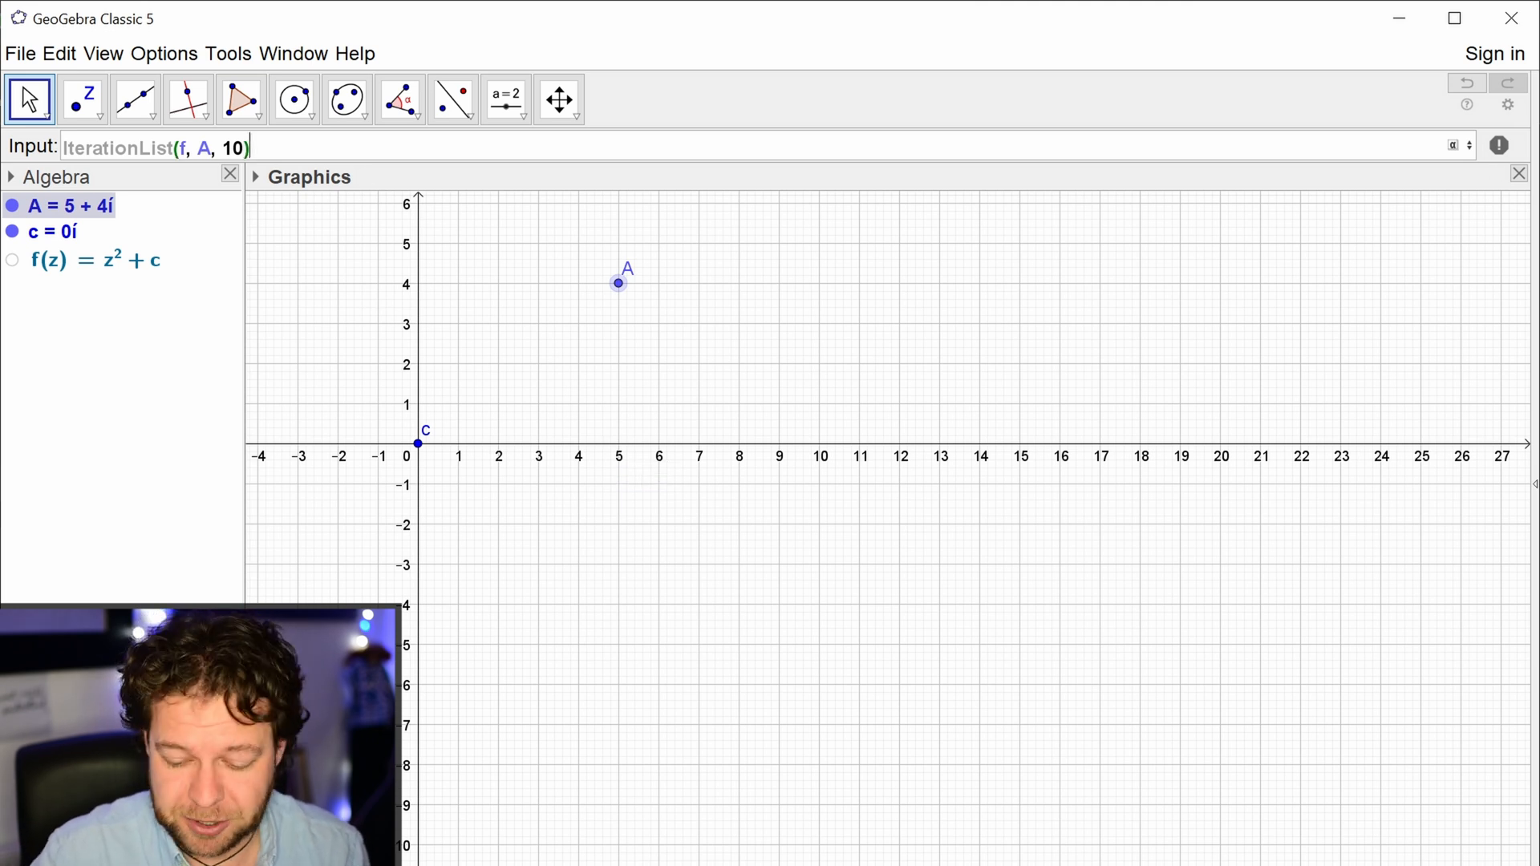
key(Escape)
Step: Open the Spreadsheet view, widen the view and its column A, and select cell A1
click(160, 53)
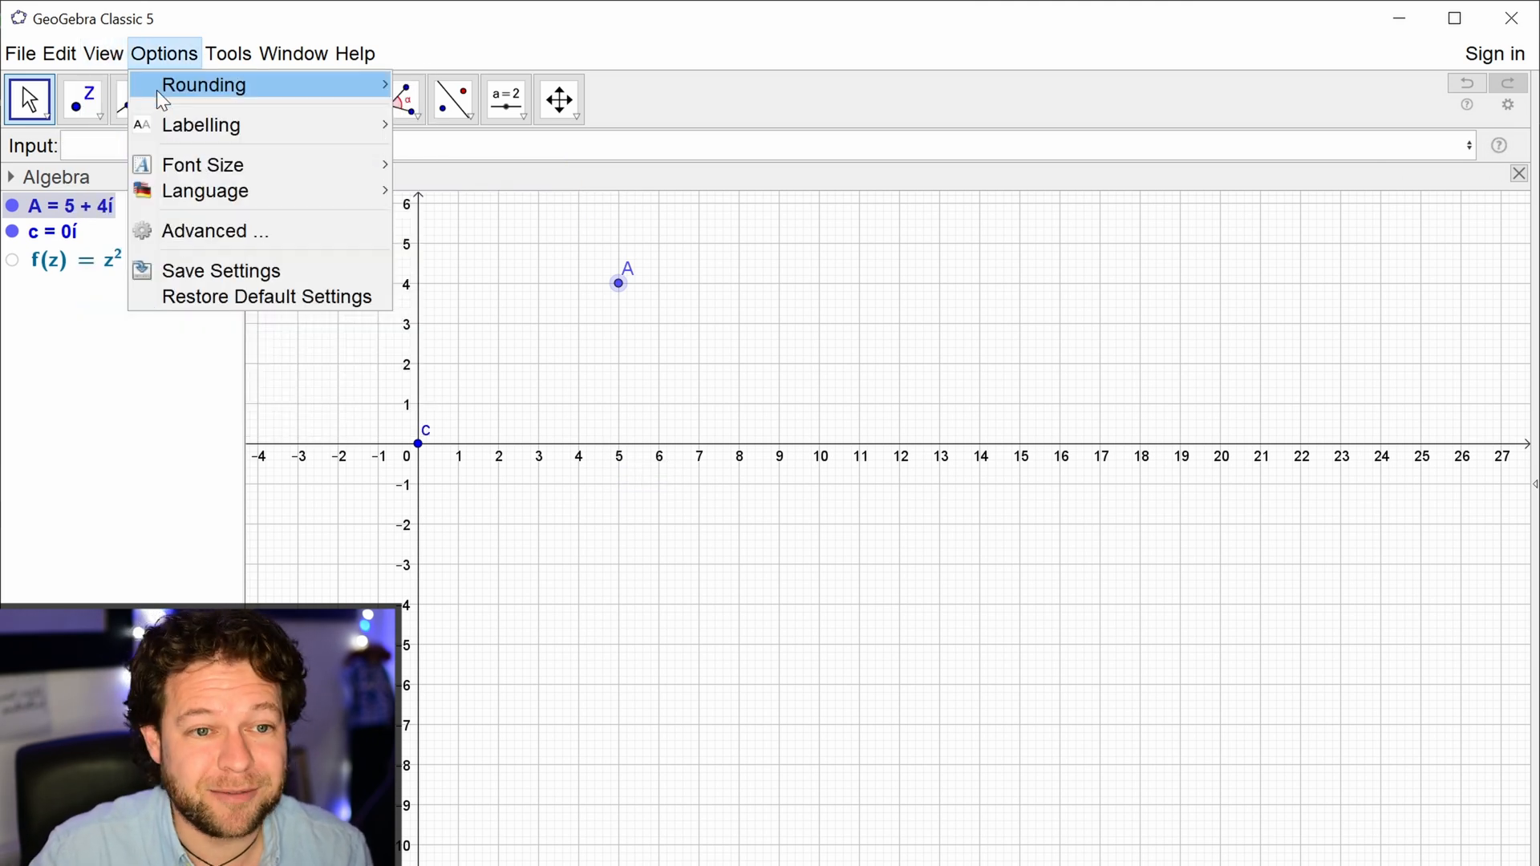
click(172, 110)
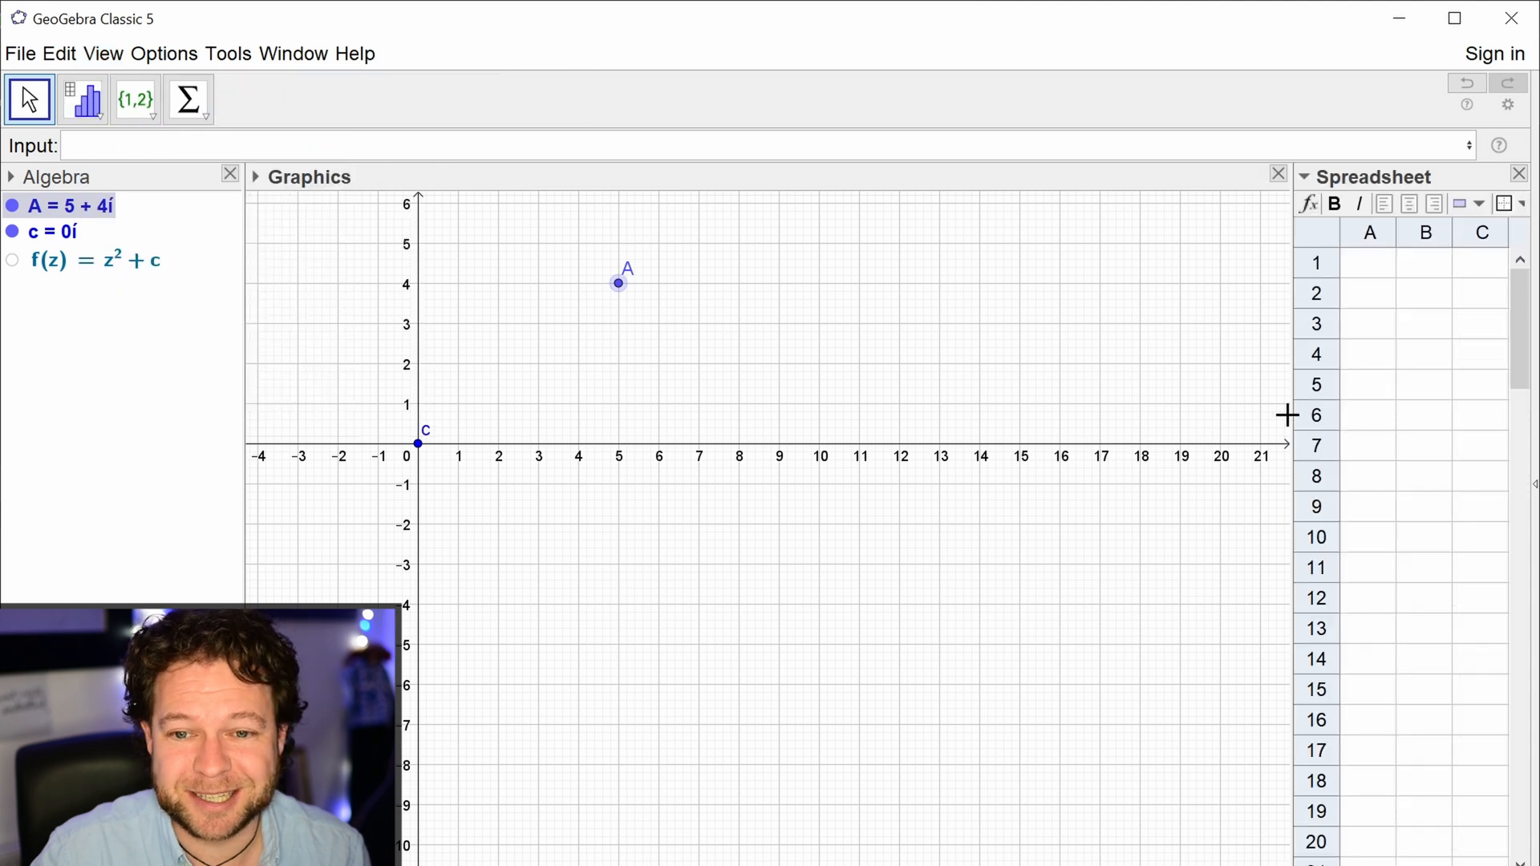
drag(1287, 416, 1057, 397)
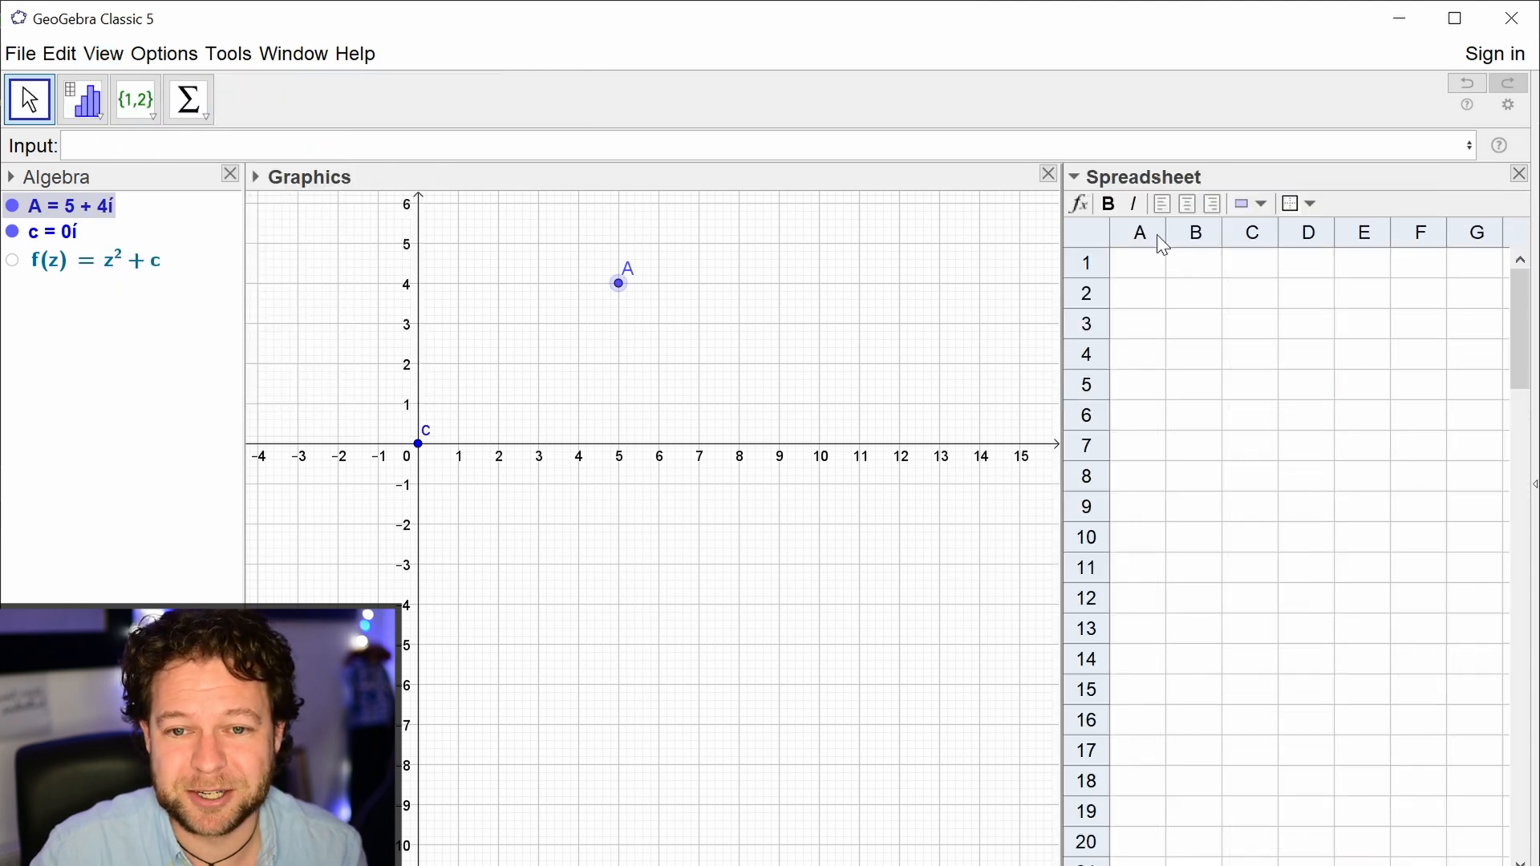
drag(1168, 234, 1240, 236)
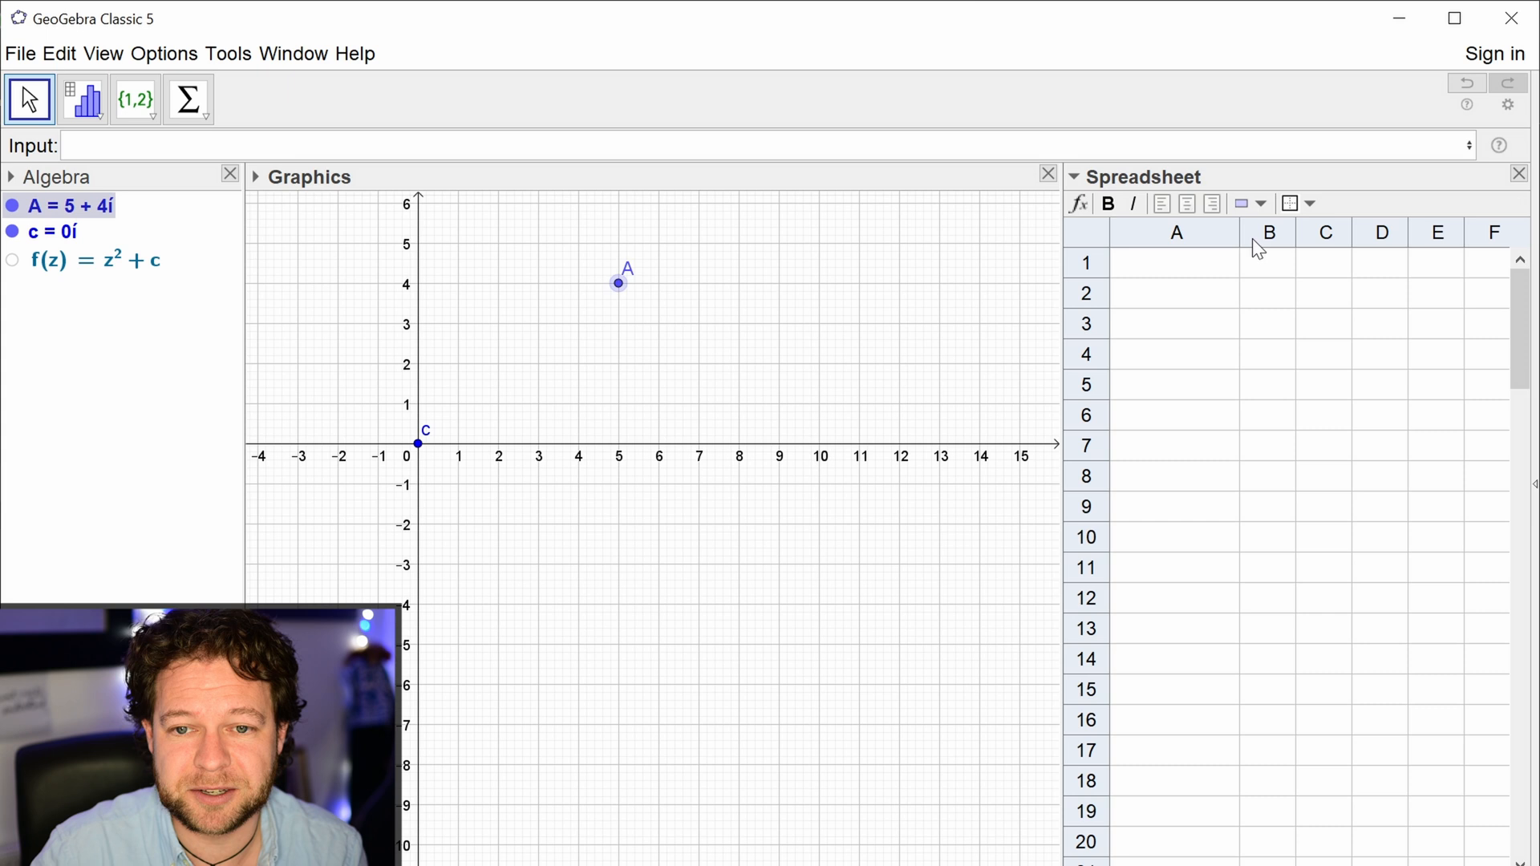
click(1192, 272)
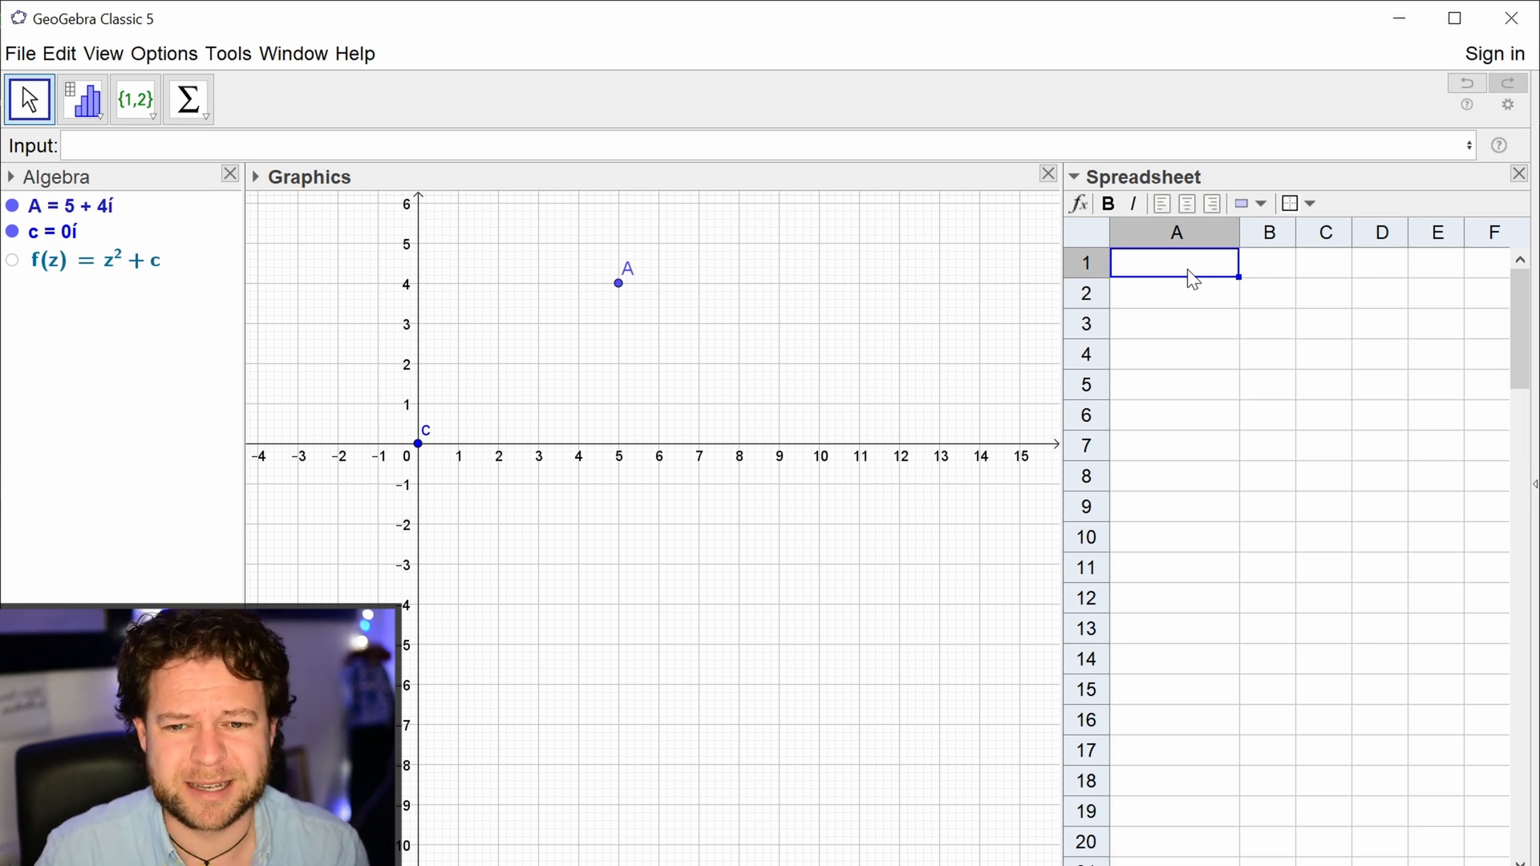
Step: Link cell A1 to point A with =A, and move point A to 4 + 4i
text(=A)
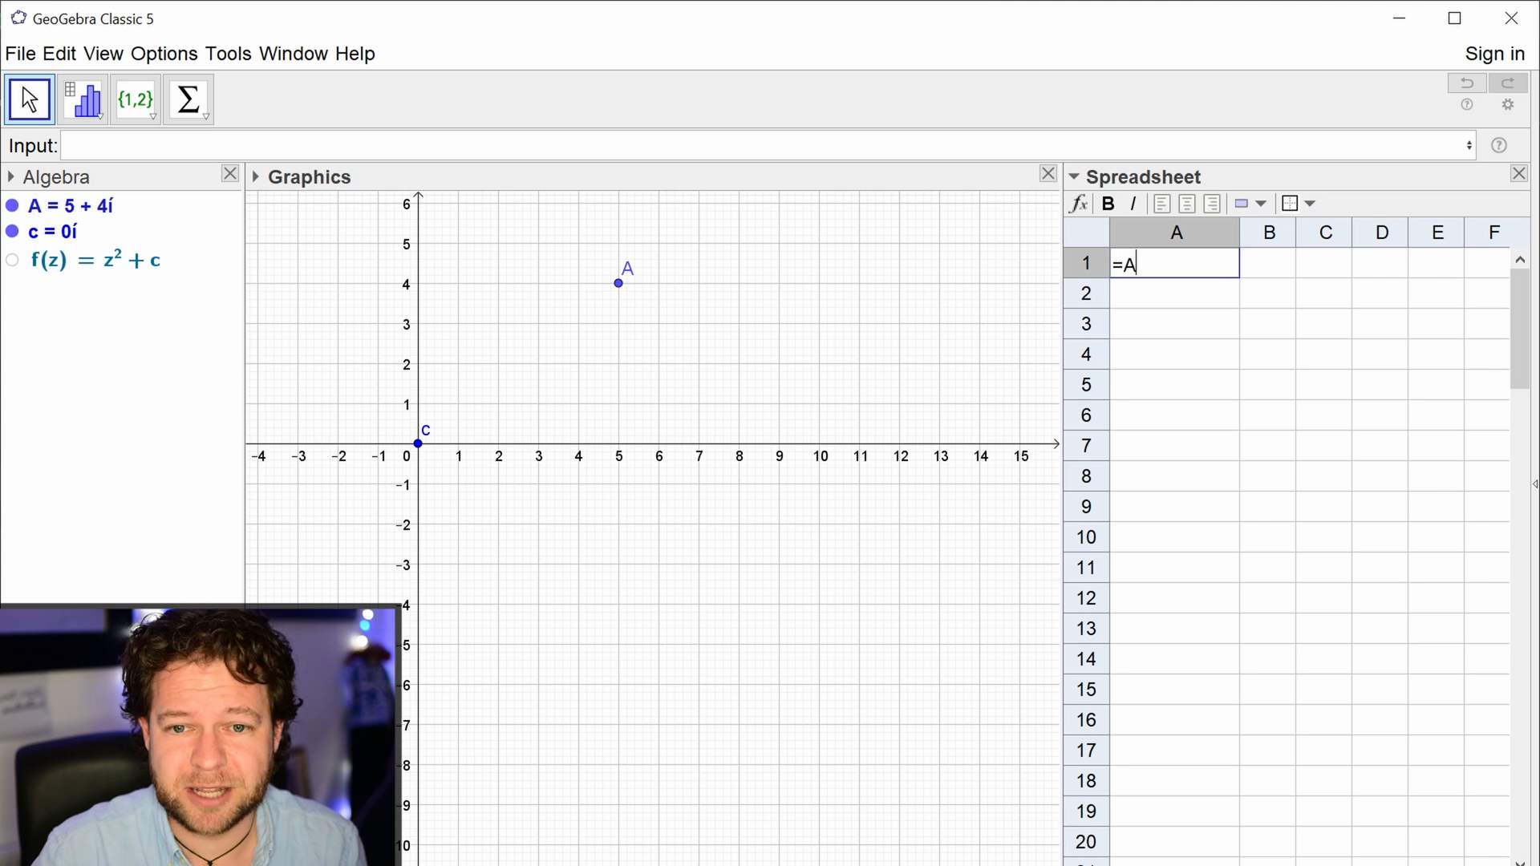
key(Return)
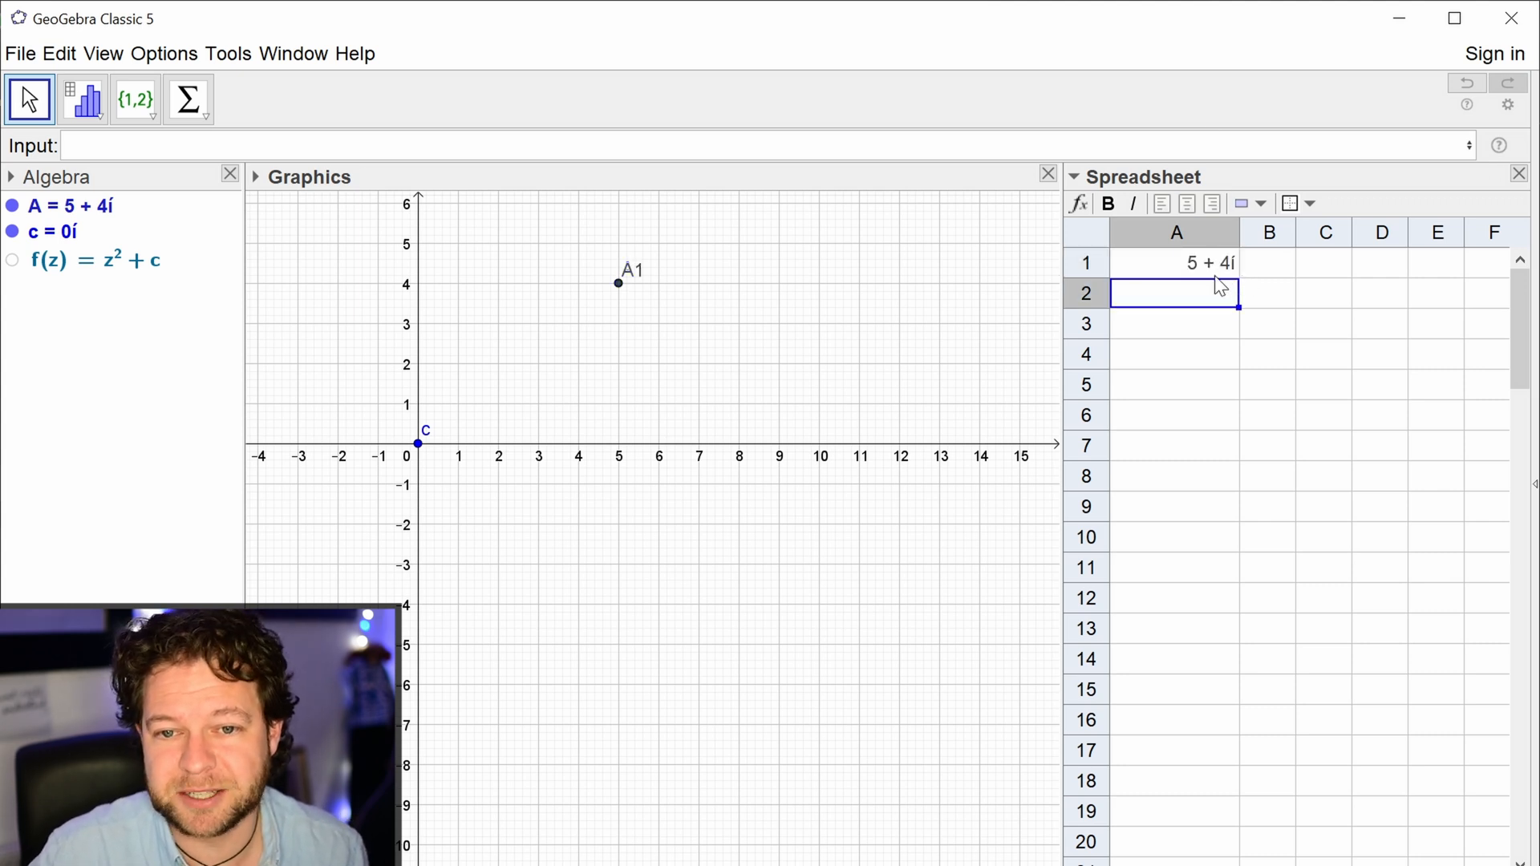
drag(619, 283, 581, 287)
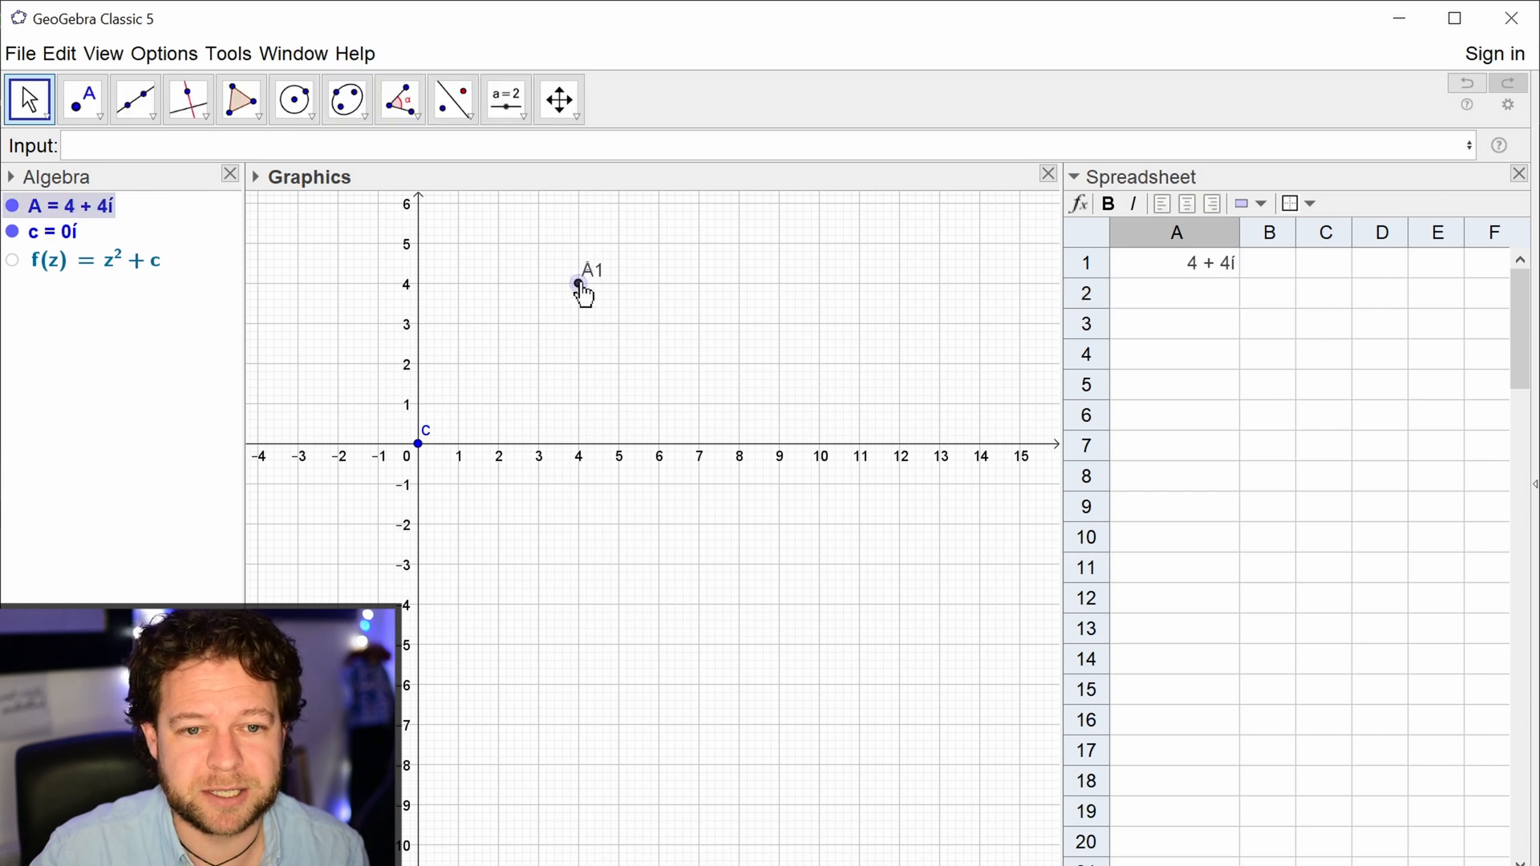
Step: Enter =f(A1) in cell A2 to compute the first iterate
click(1192, 303)
text(=)
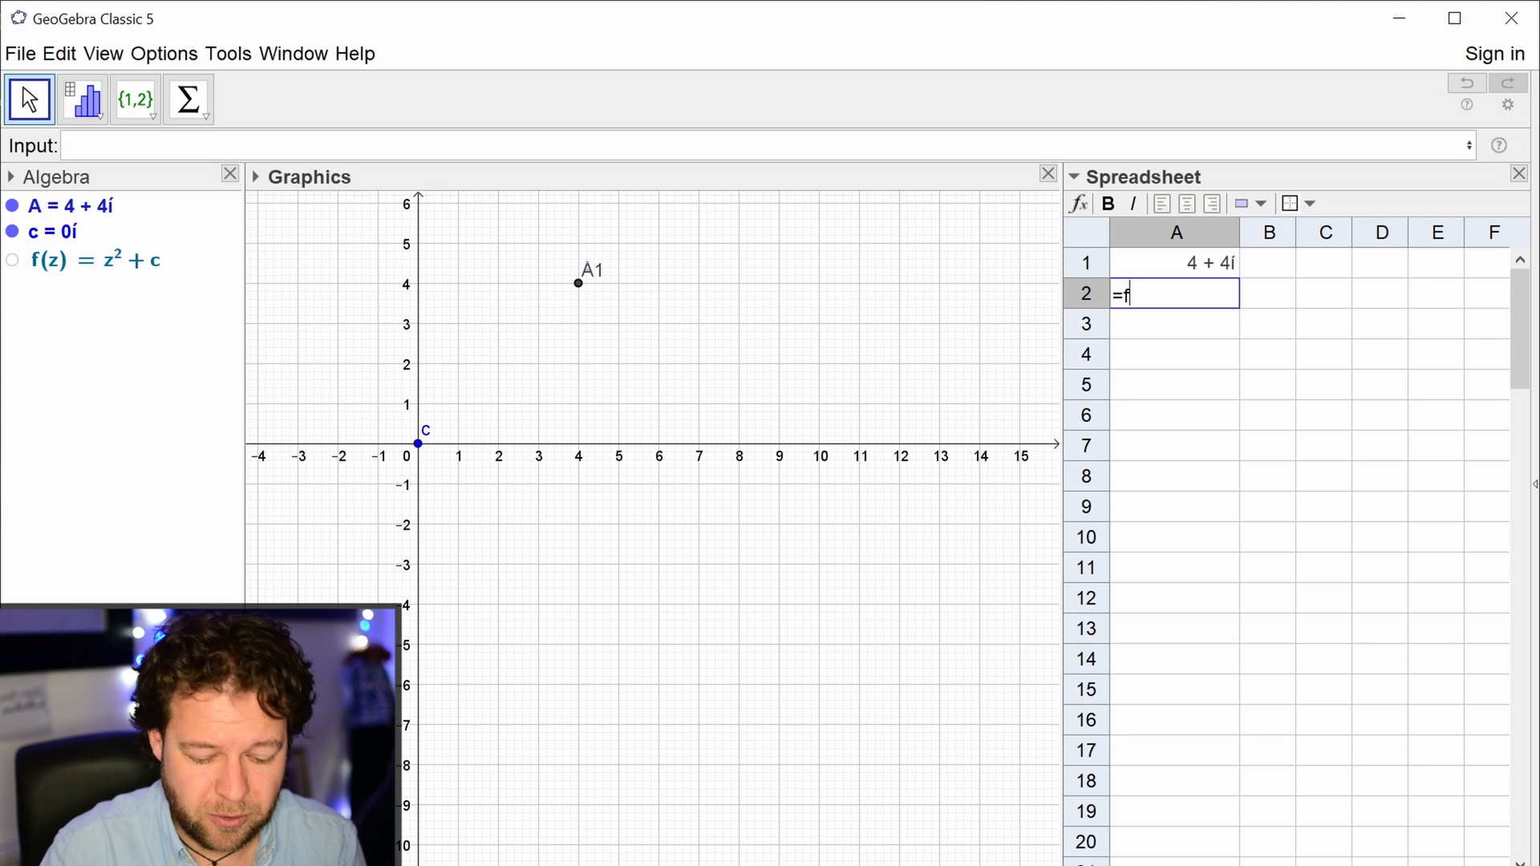
text(f()
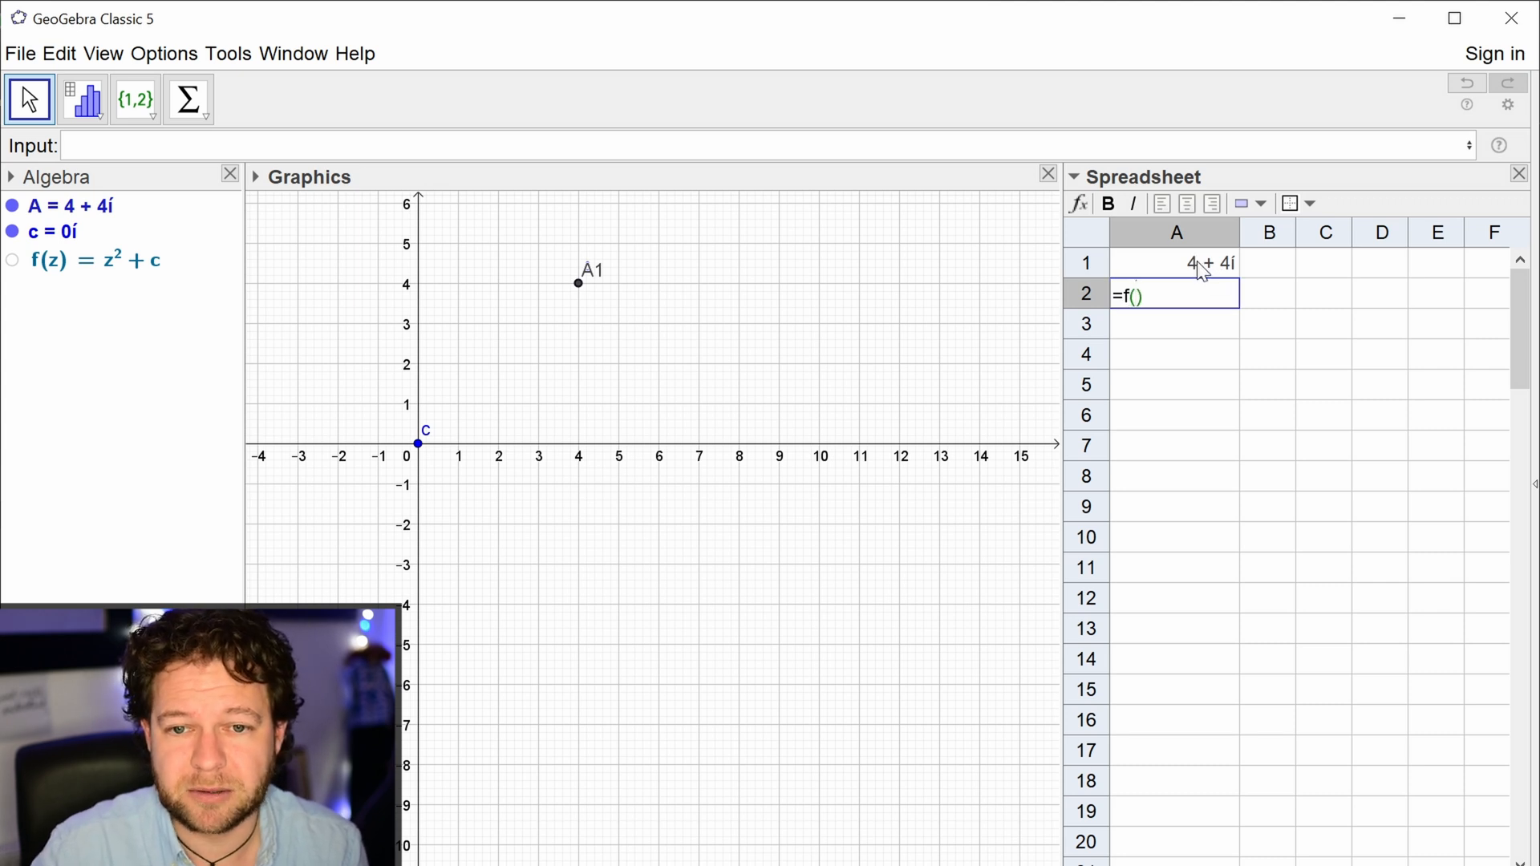
text(A1)
key(Return)
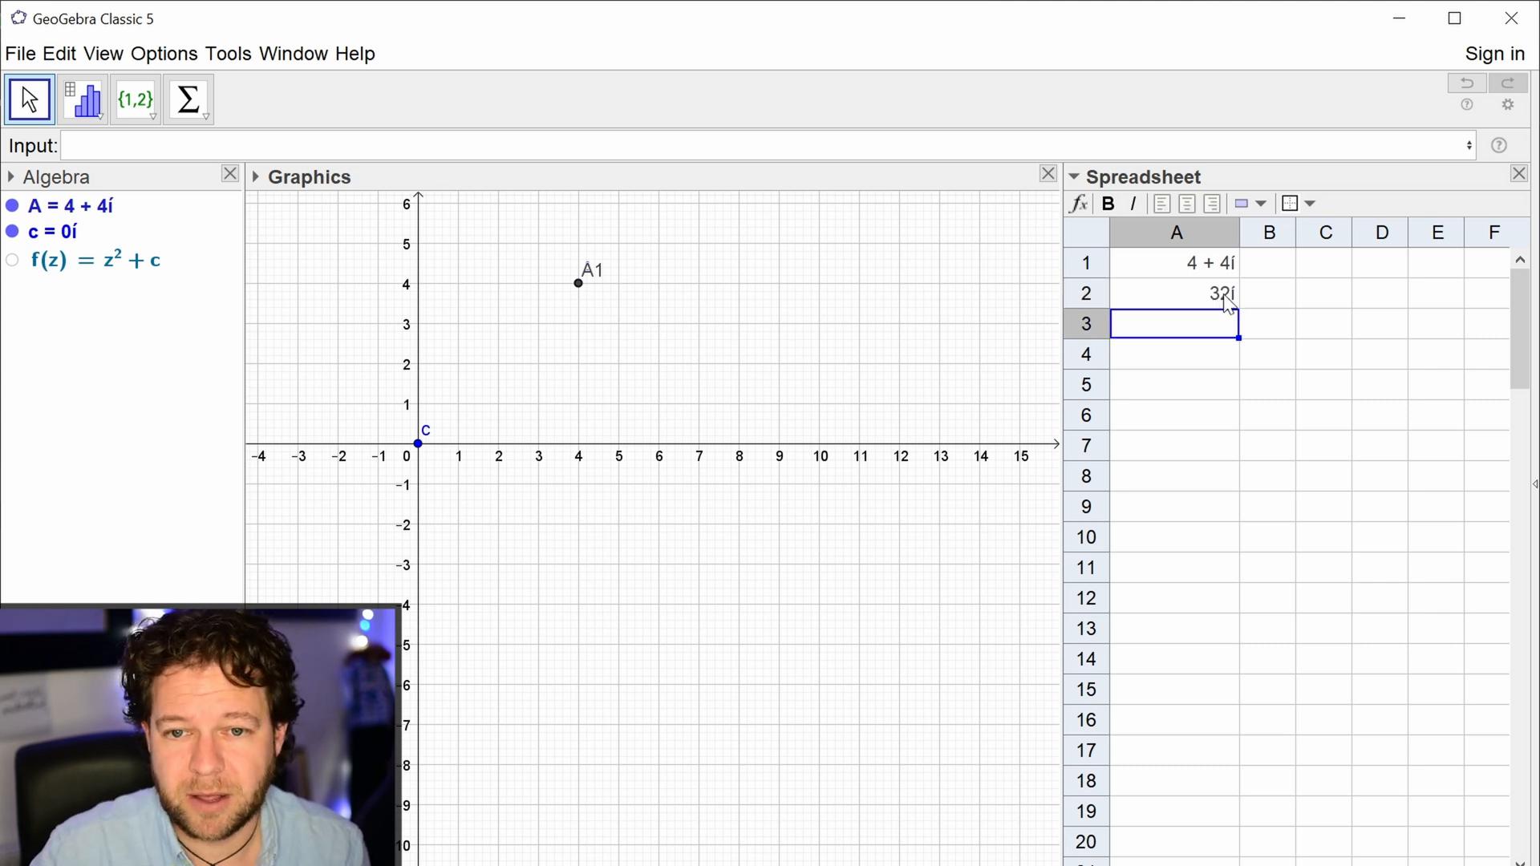
Step: Fill the iteration formula from cell A2 down column A well beyond row 20
click(1223, 296)
click(1244, 312)
click(1224, 302)
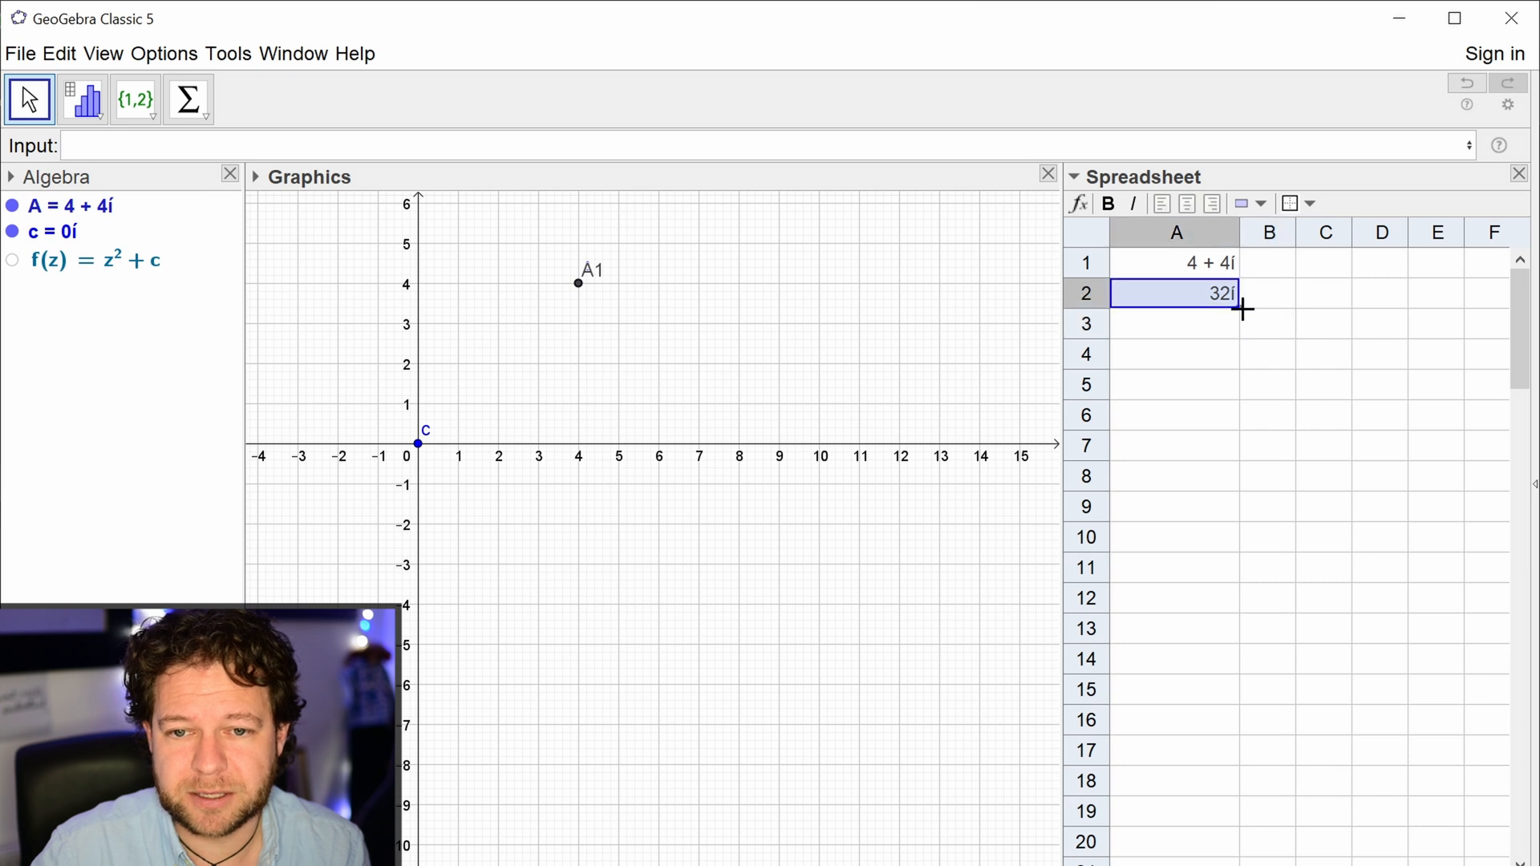
drag(1241, 309, 1214, 835)
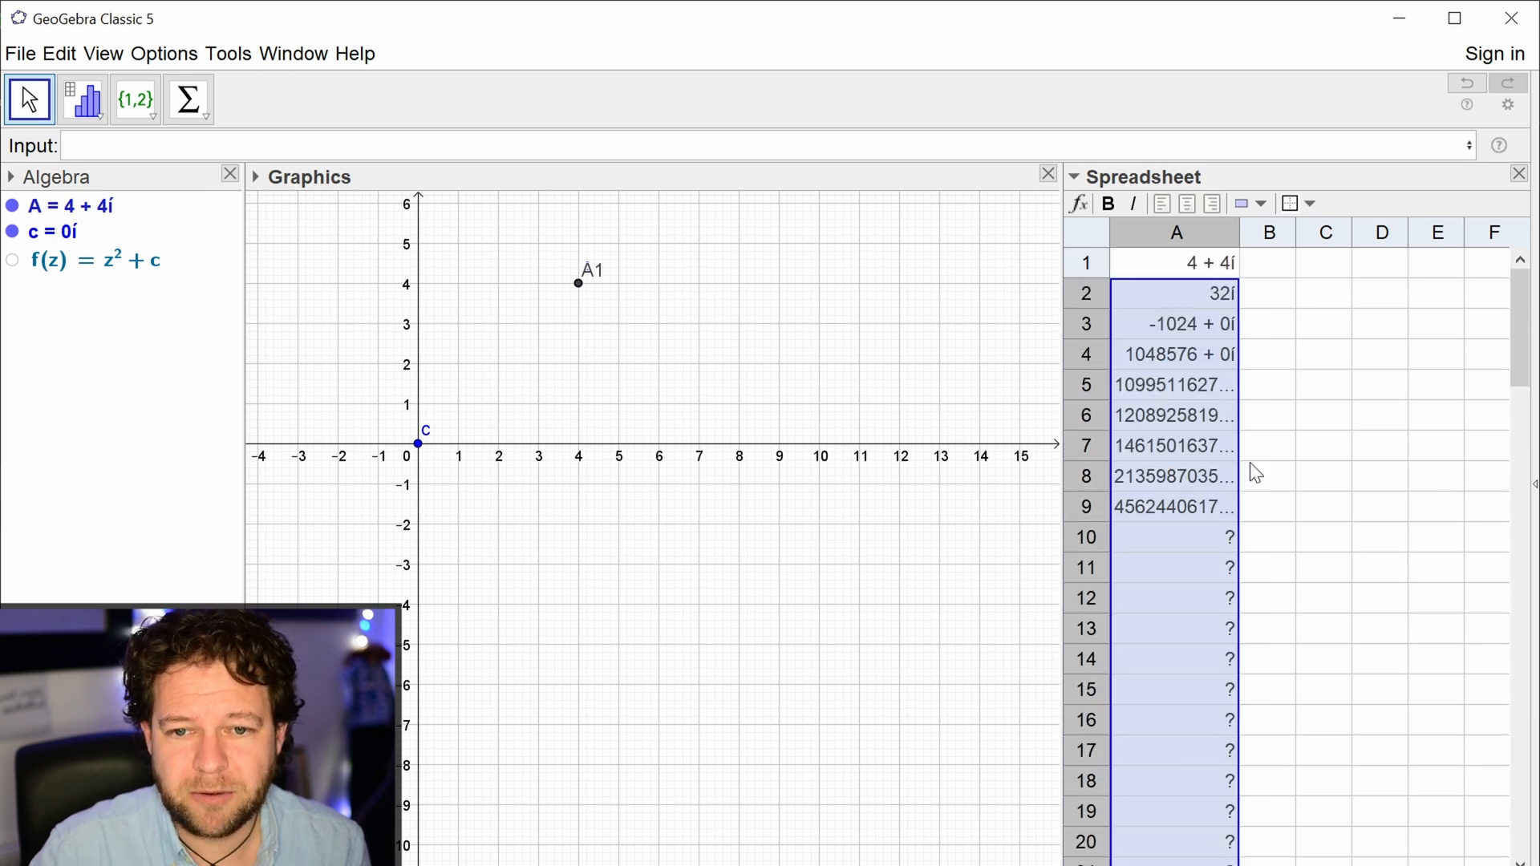
click(1221, 423)
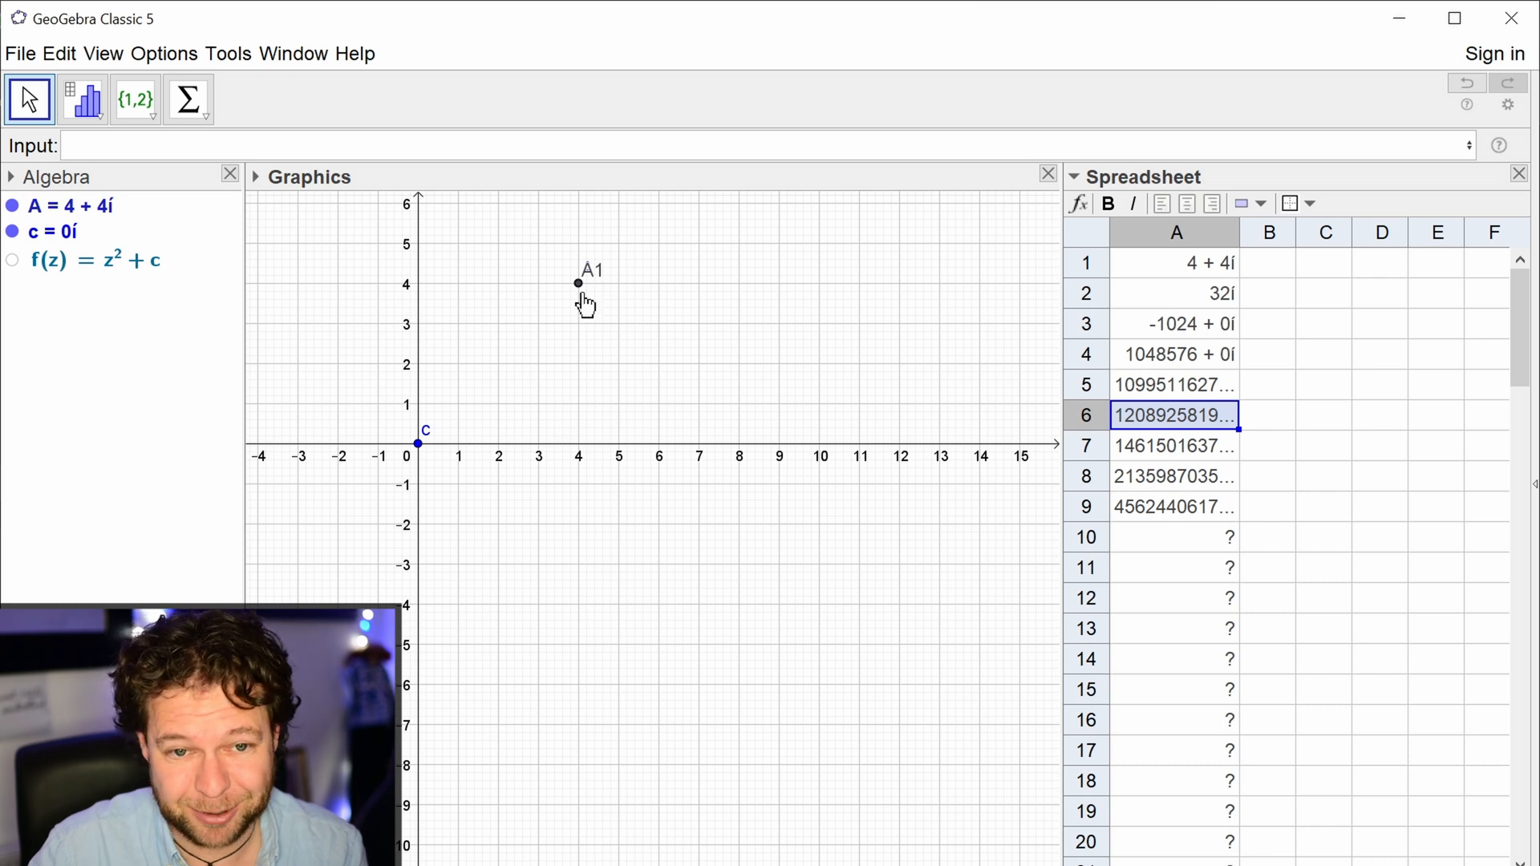
Step: Move point A to 0.68 + 0.52i and hide the labels of all the points in column A
drag(578, 283, 450, 433)
click(1165, 232)
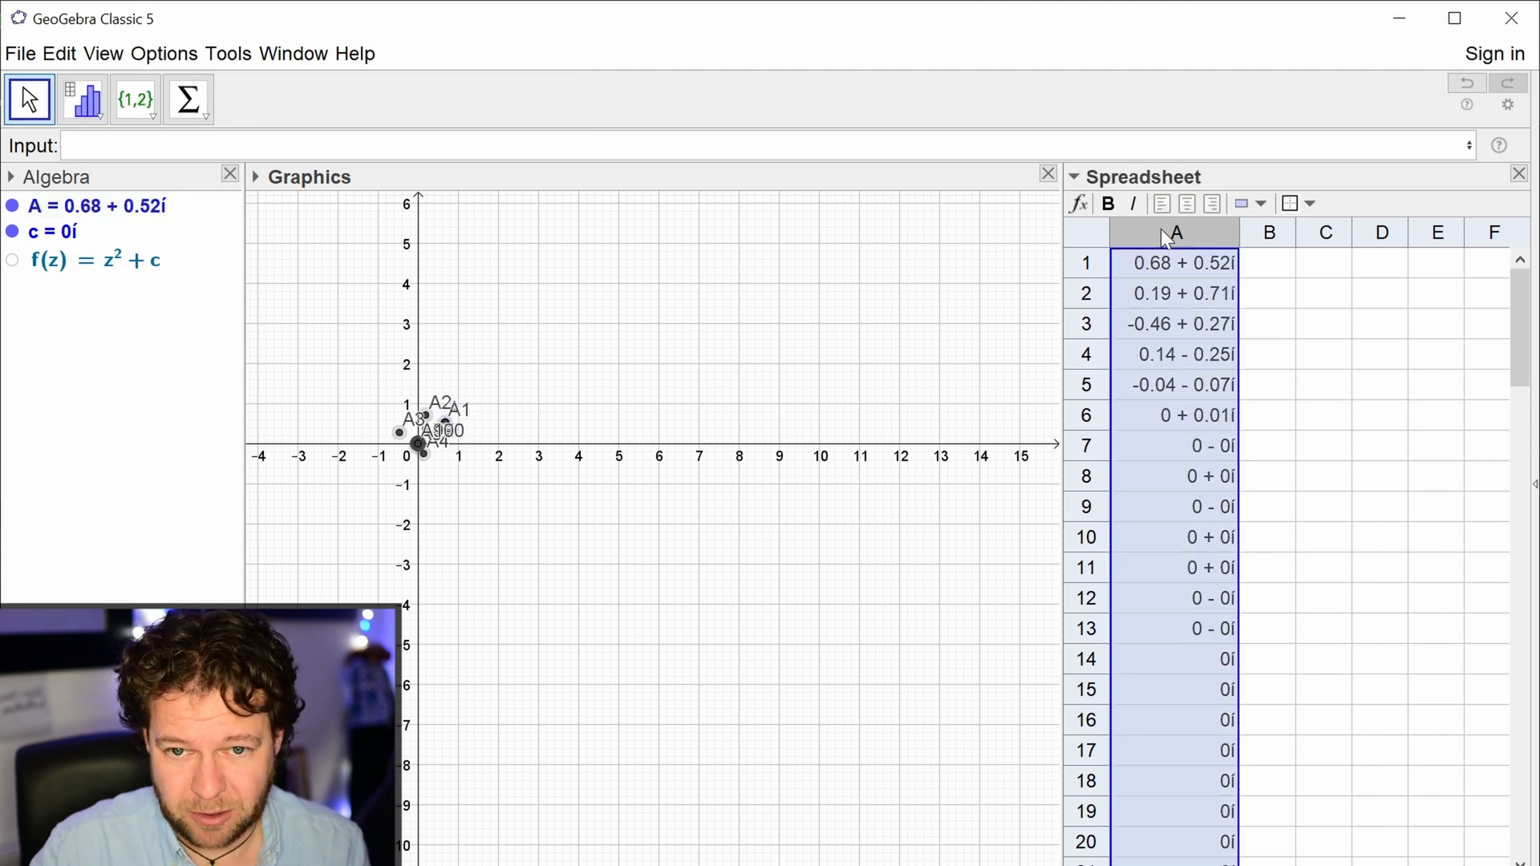
right_click(1162, 230)
click(1287, 540)
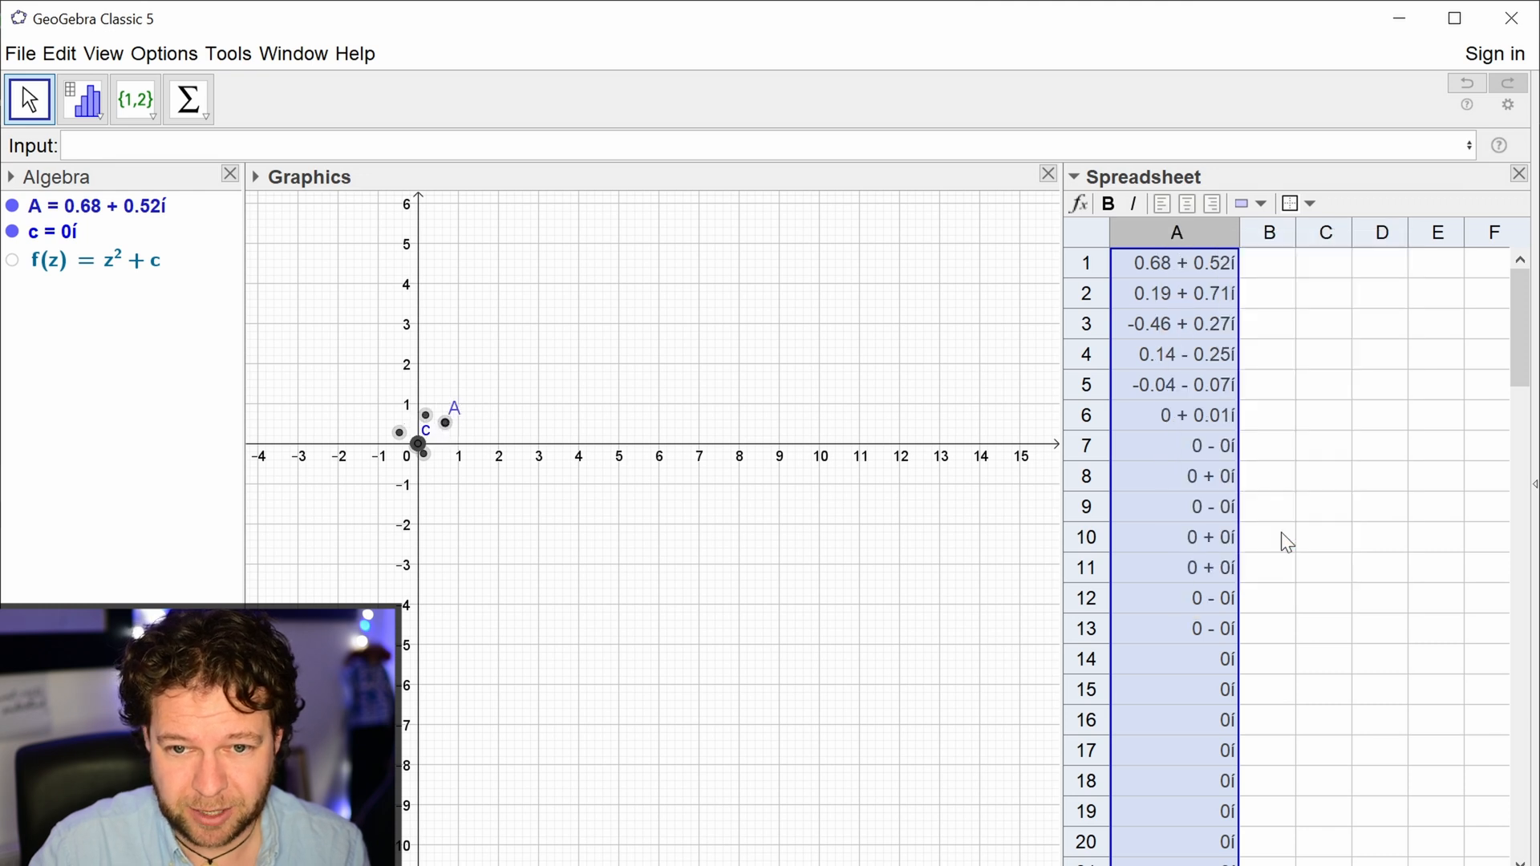
click(476, 368)
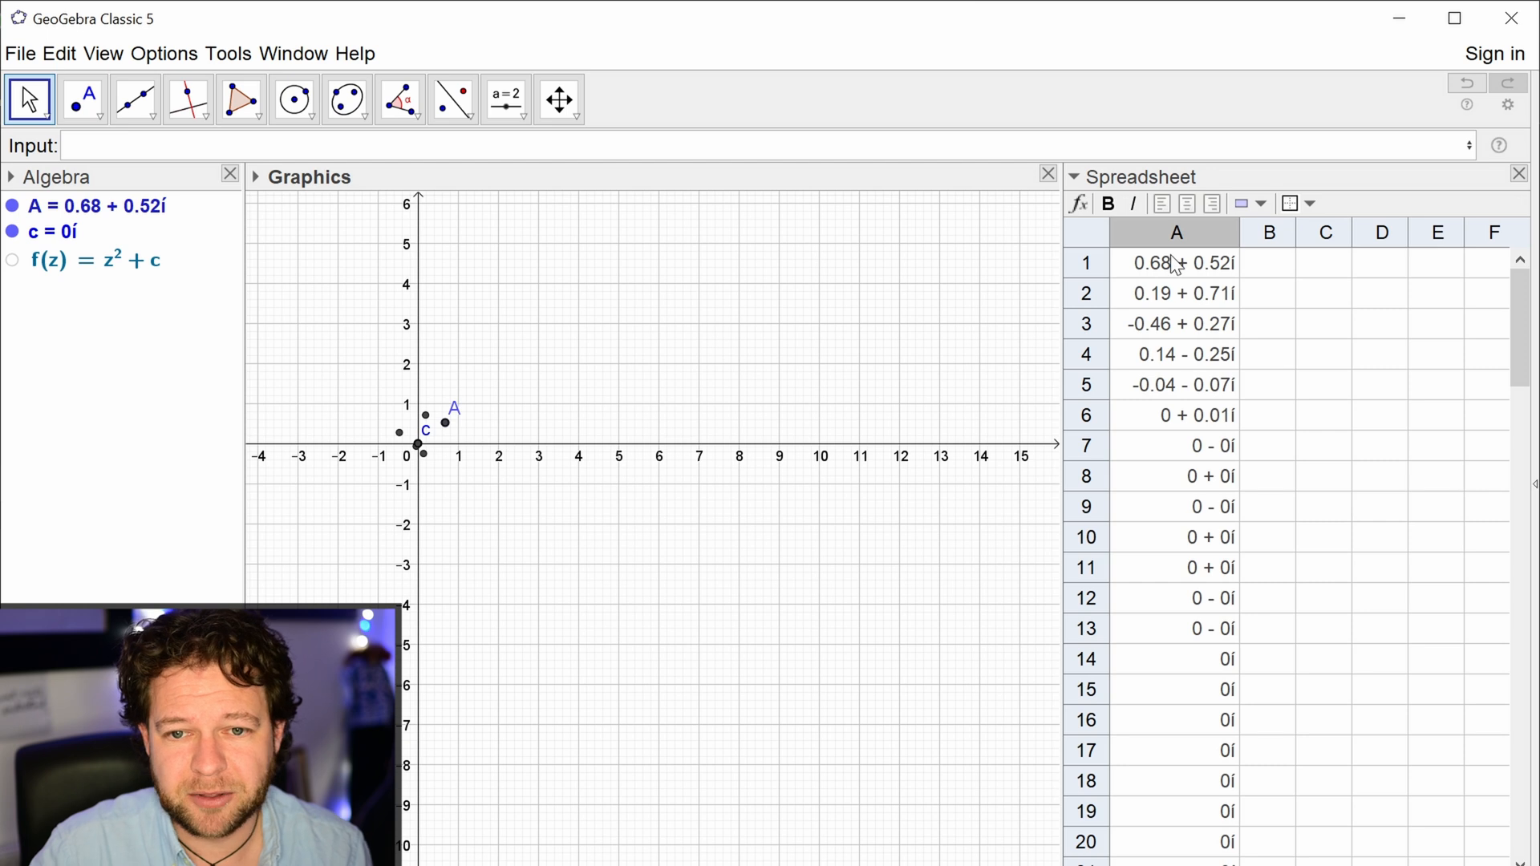
Step: Hide the plotted points of cells A1 and A2 in the graph
click(1175, 264)
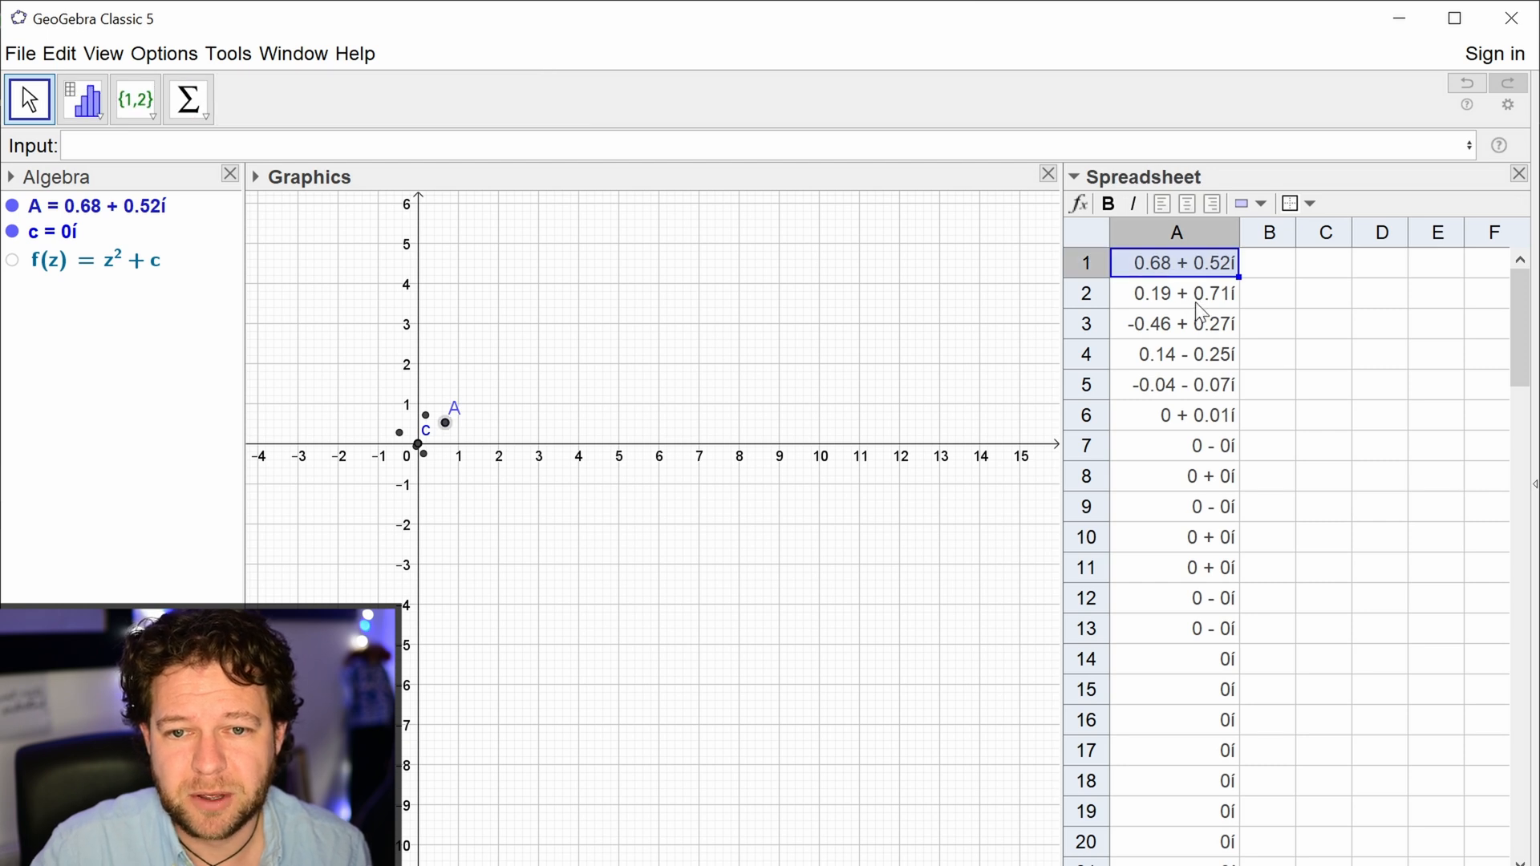
shift+click(1201, 309)
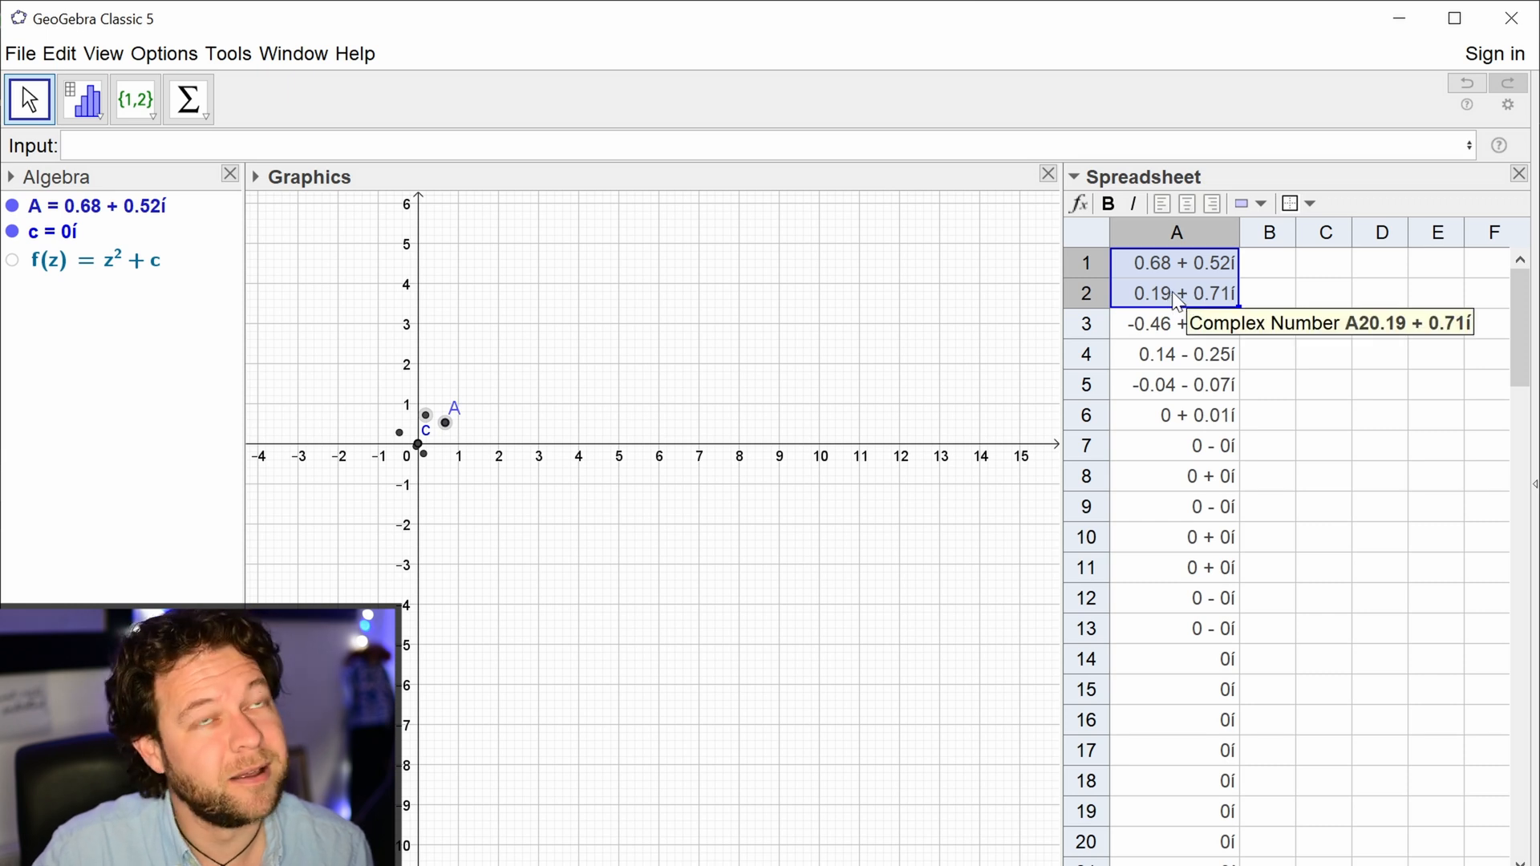
right_click(1164, 307)
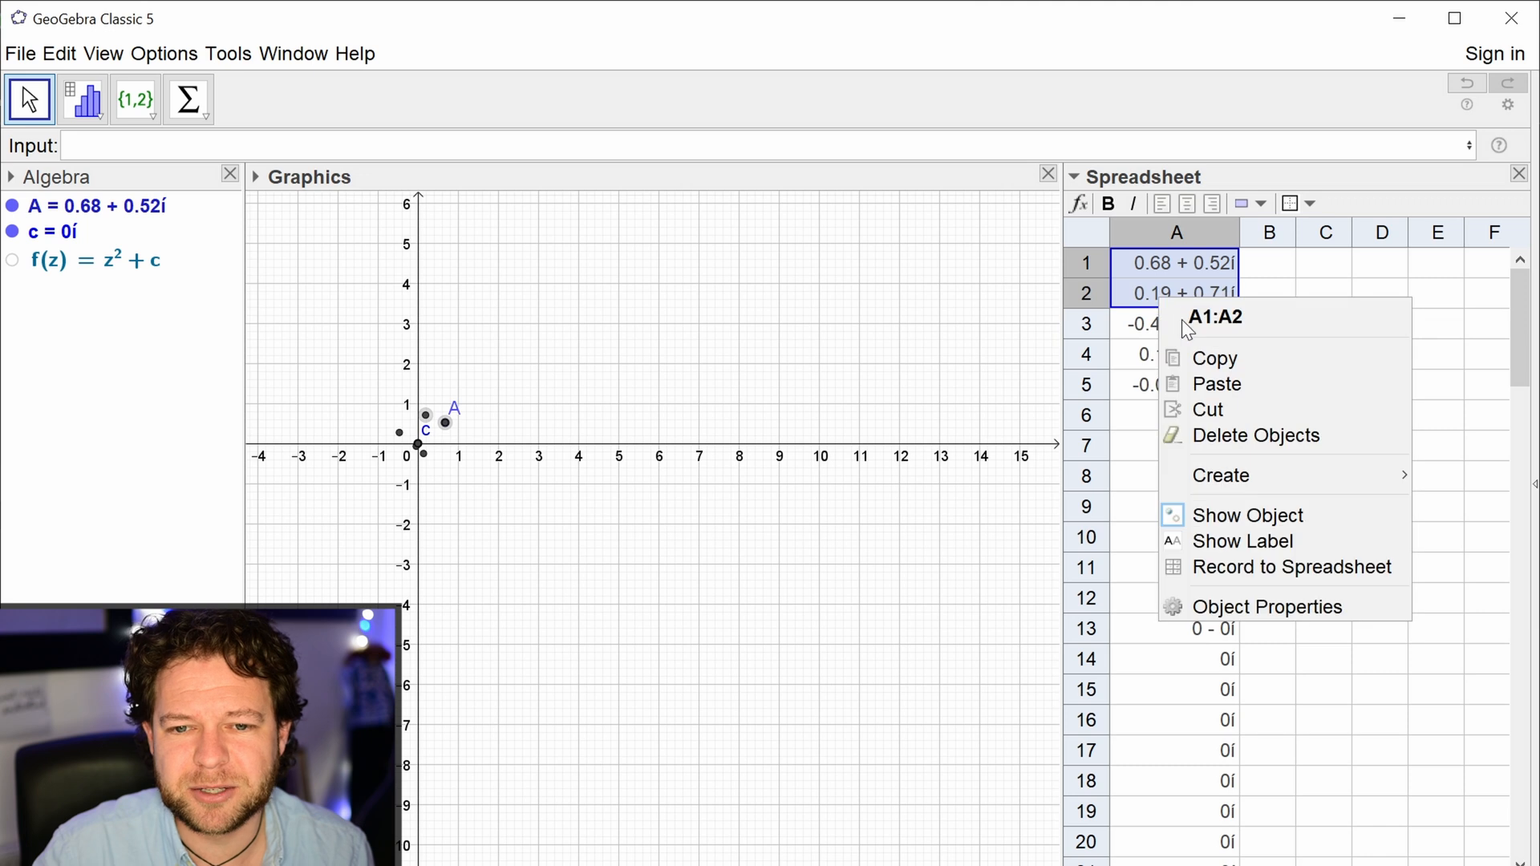
click(1187, 513)
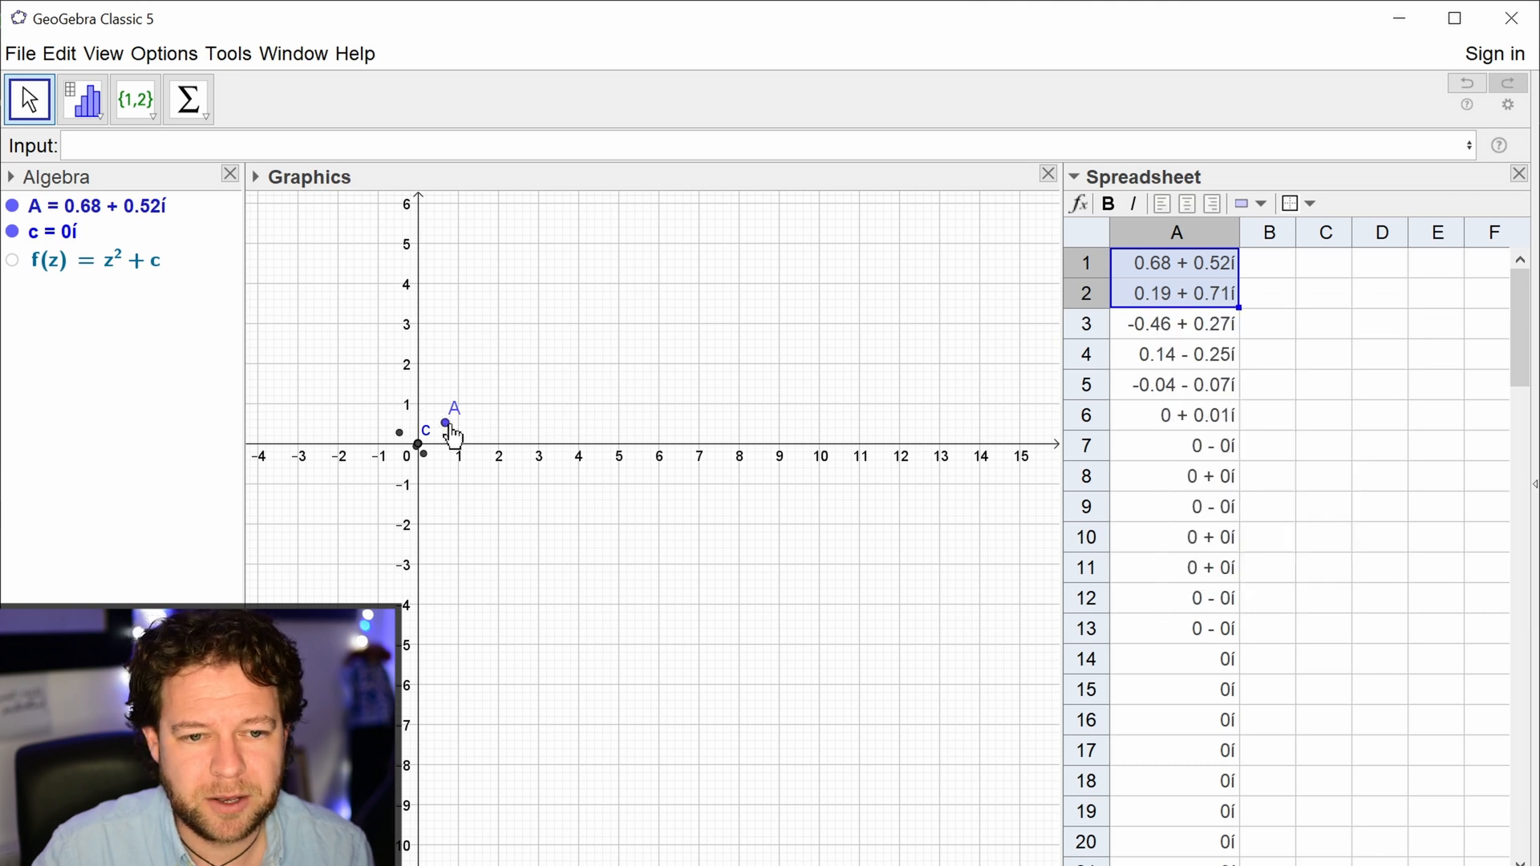
click(454, 437)
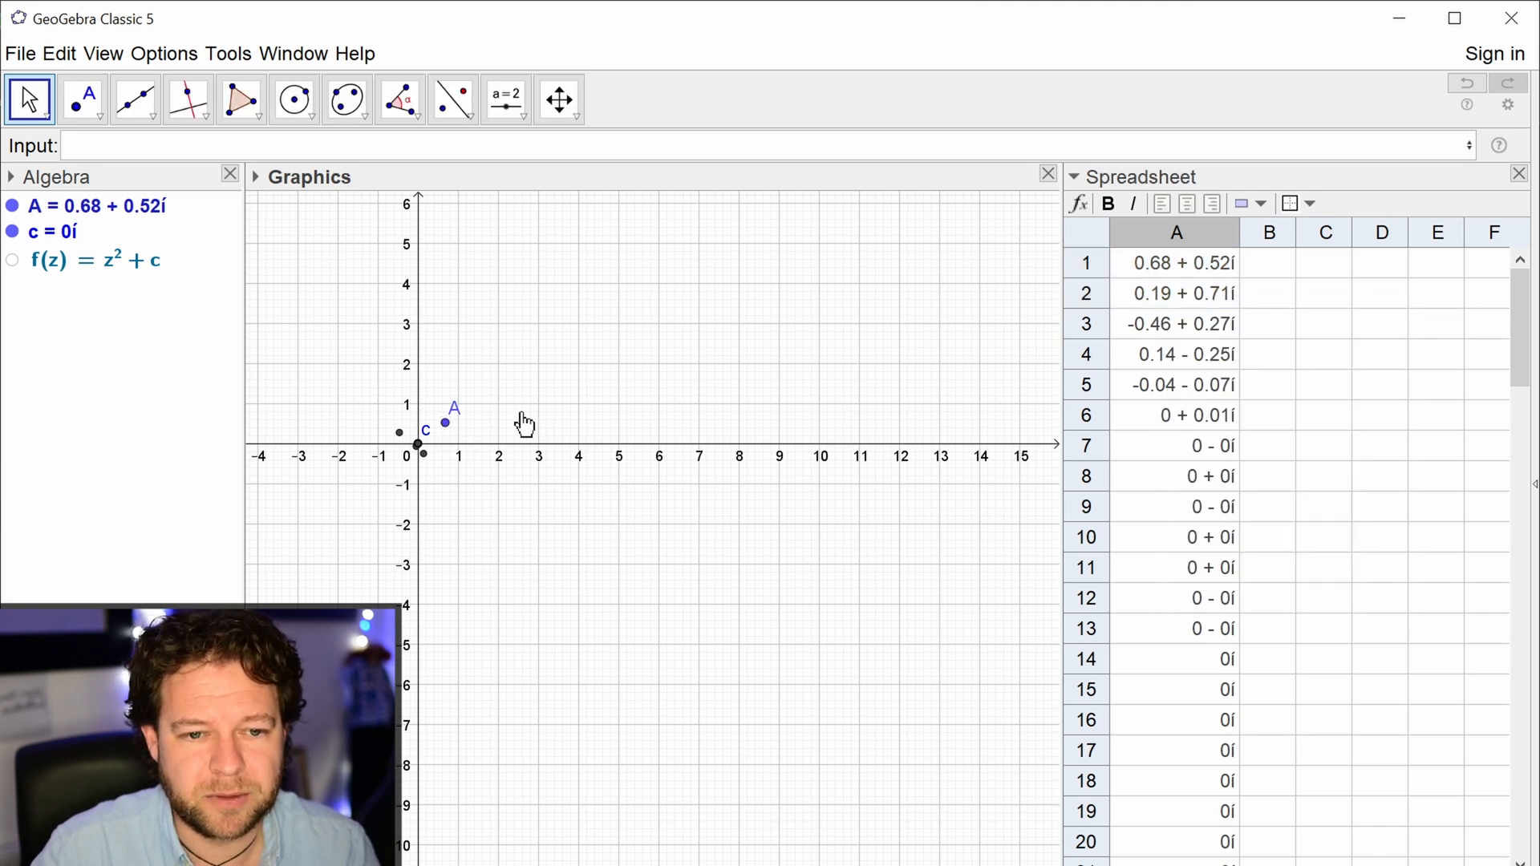
Step: Show the plotted point of cell A2 again
click(1182, 273)
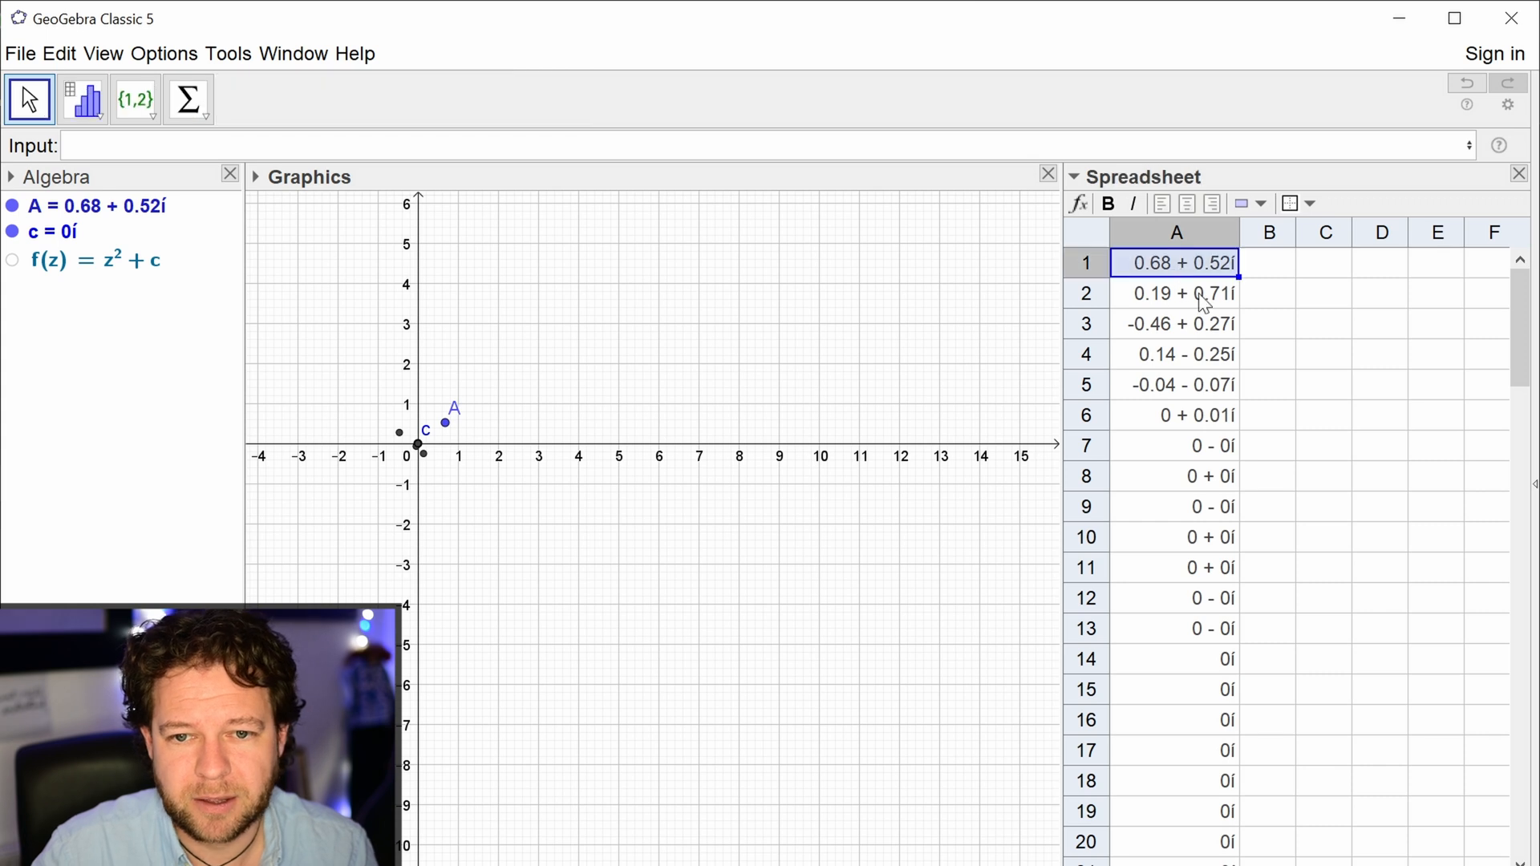
right_click(1203, 295)
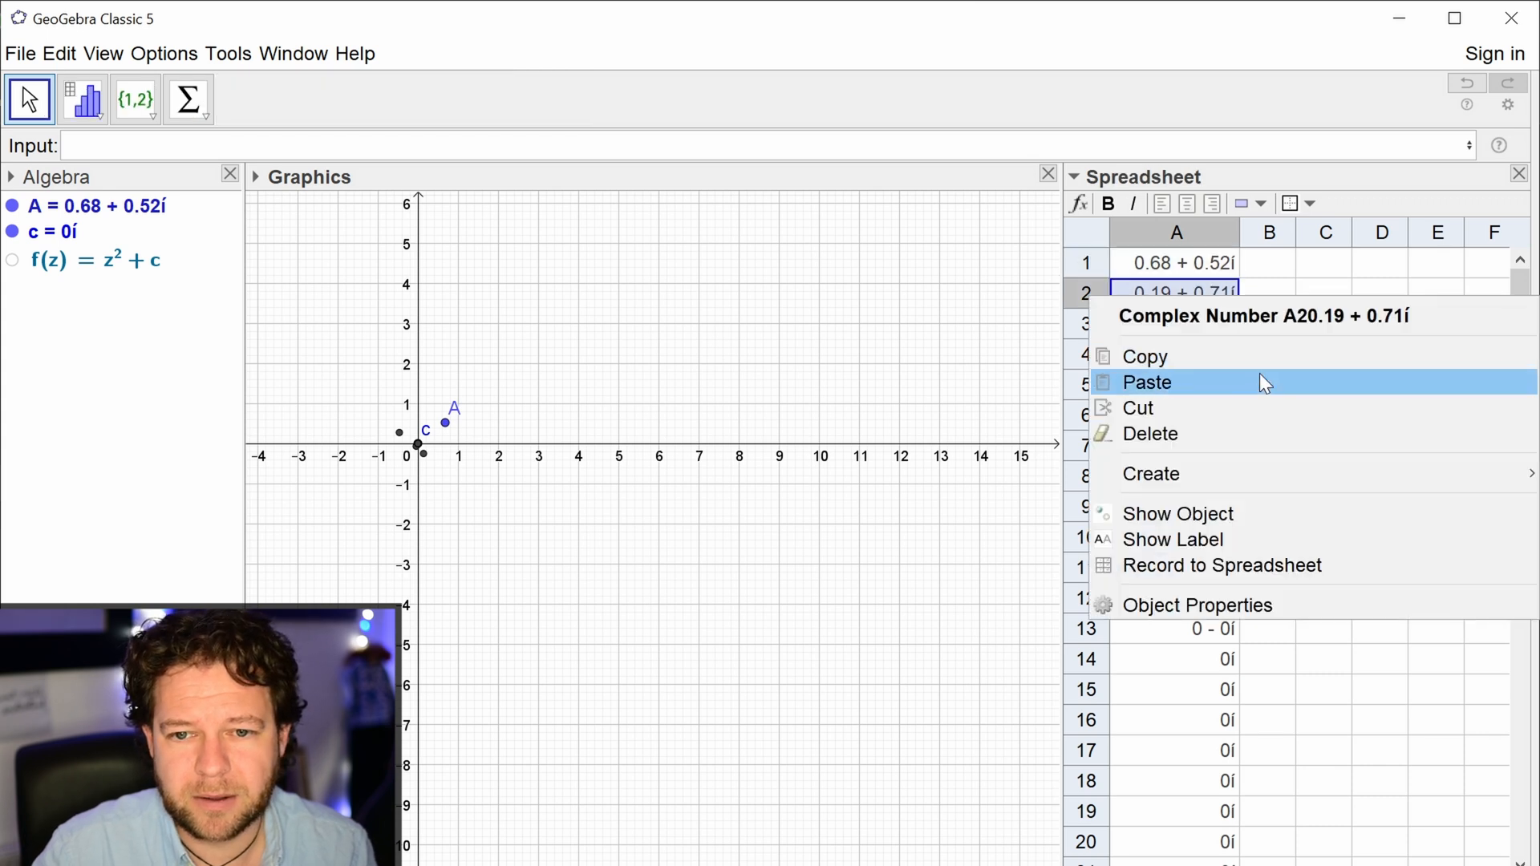
click(1152, 514)
click(735, 389)
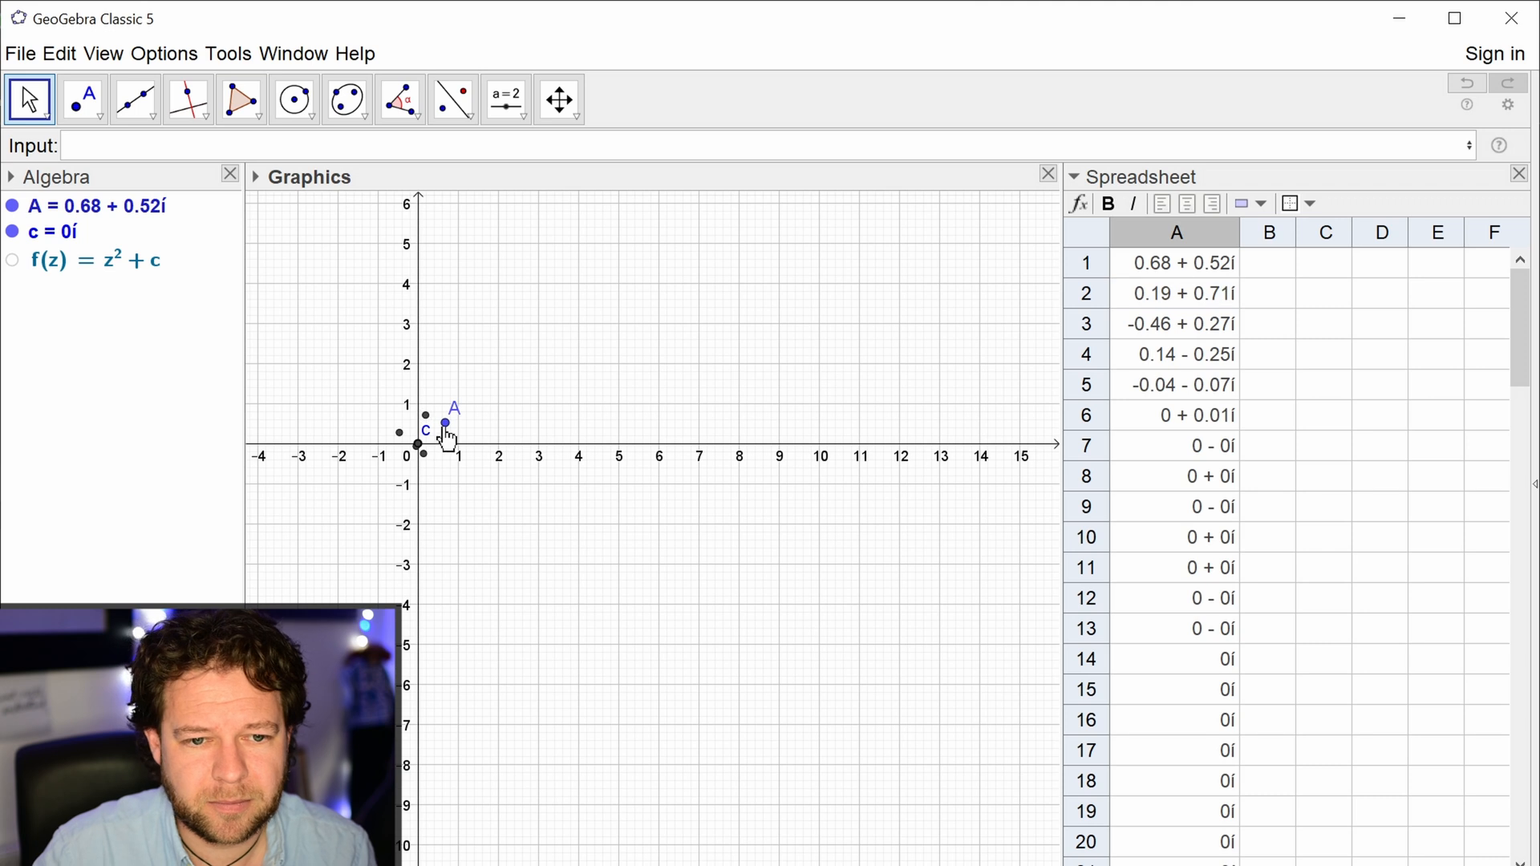
Step: Move point A to 0.71 + 0.57i in a closer view of the points around the origin
click(128, 206)
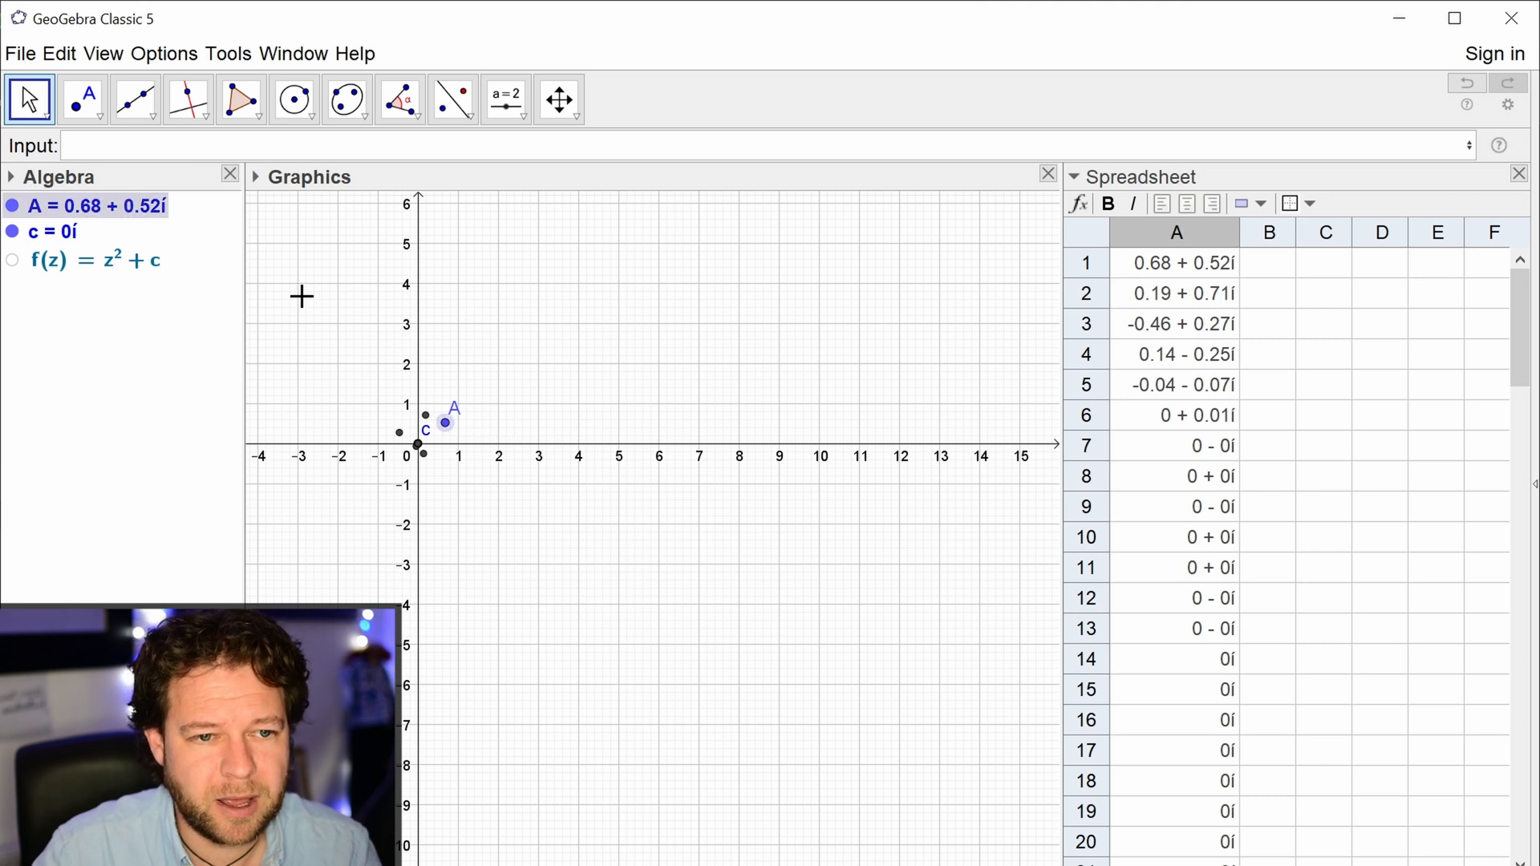
click(447, 427)
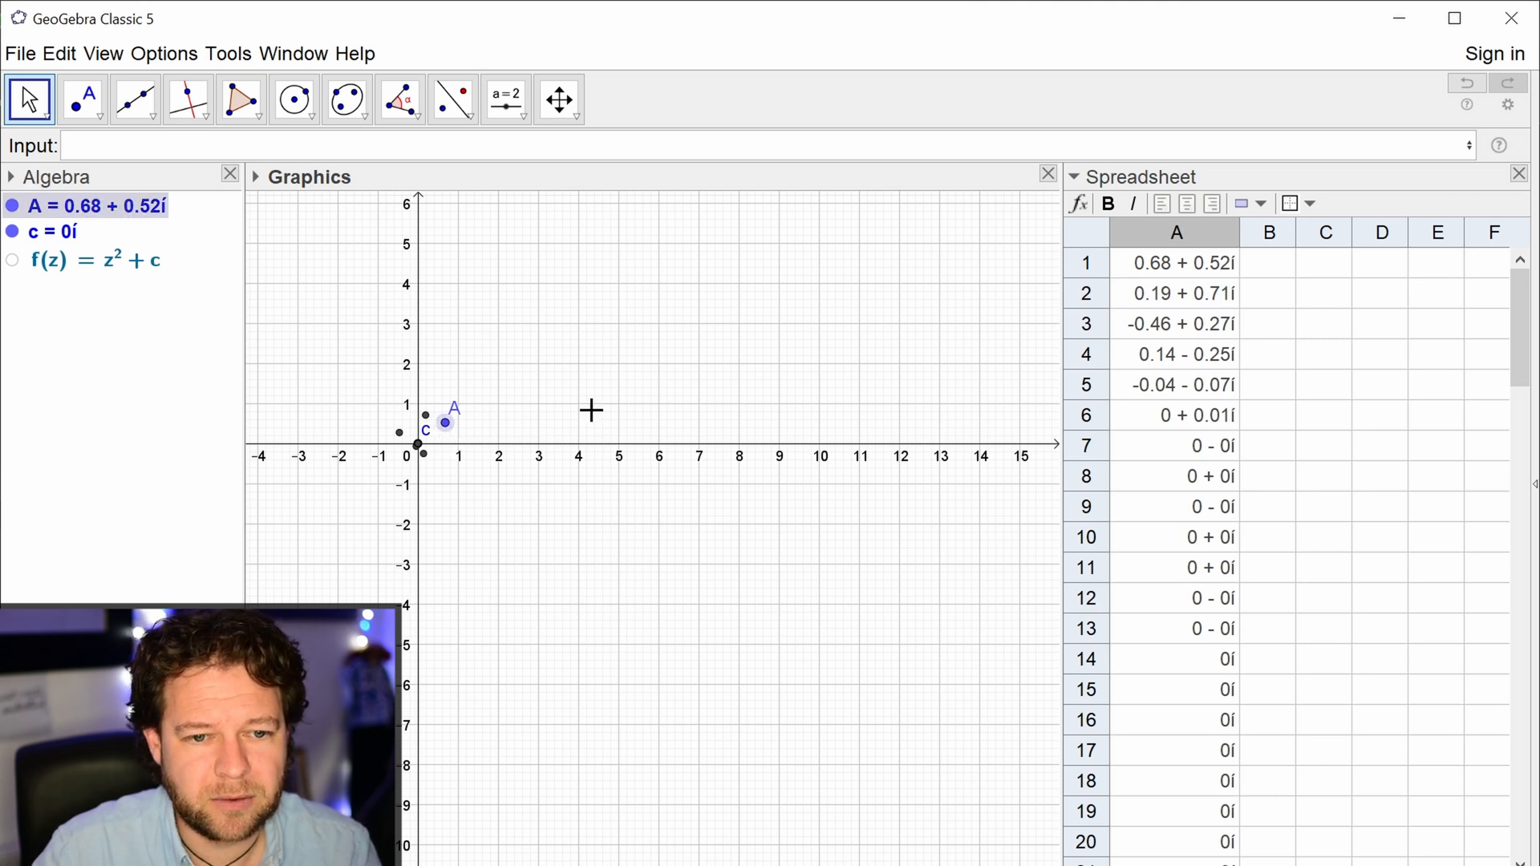
scroll(395, 406, up, 5)
click(497, 475)
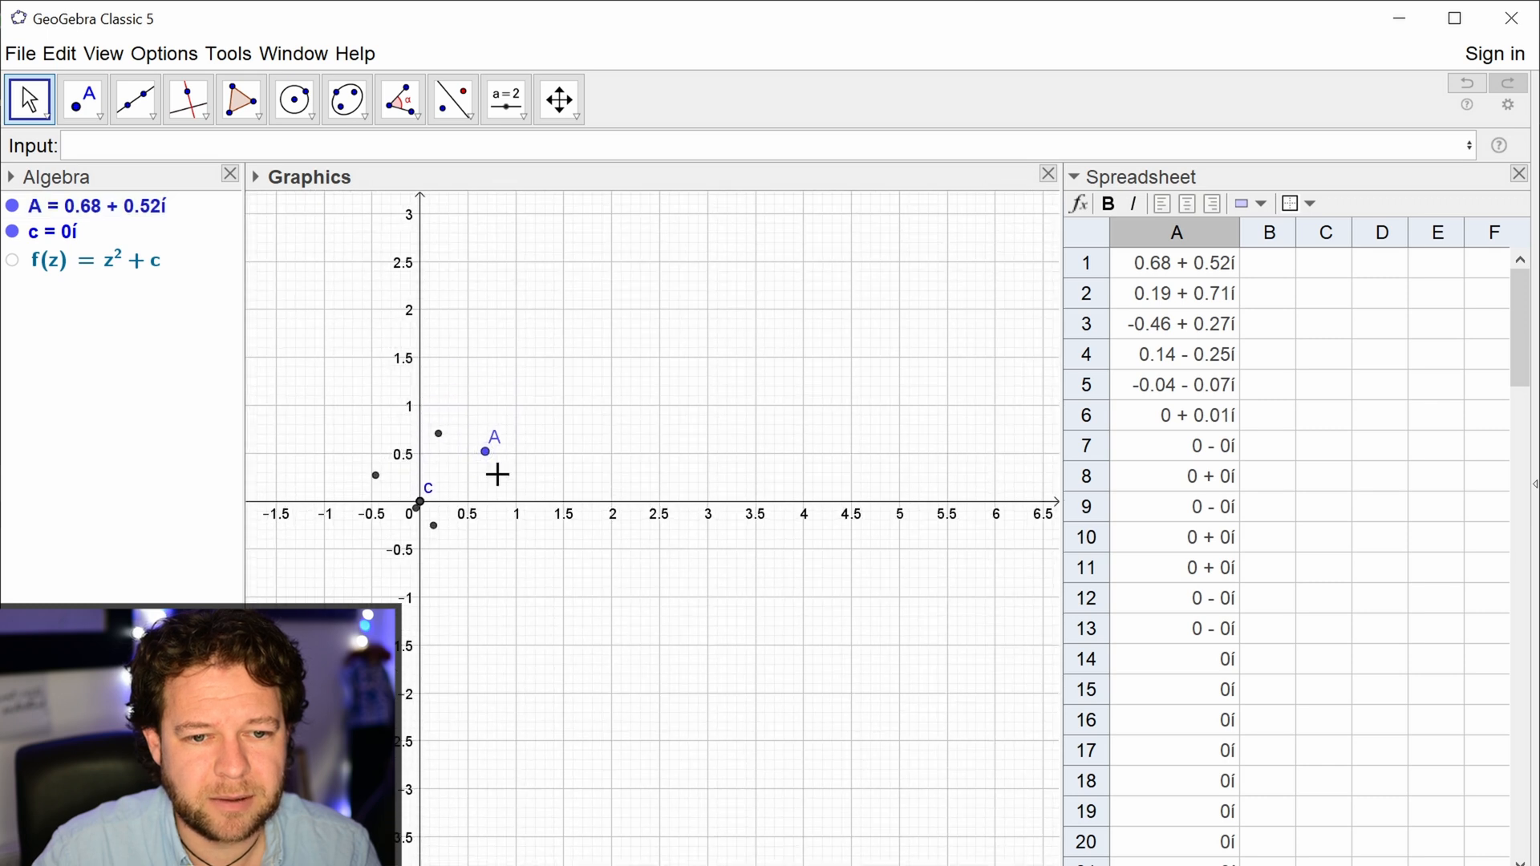
mouse_move(491, 467)
mouse_down()
mouse_move(570, 517)
mouse_move(545, 452)
mouse_move(447, 461)
mouse_move(402, 542)
mouse_move(379, 507)
mouse_move(406, 469)
mouse_move(474, 461)
mouse_move(480, 494)
mouse_move(409, 526)
mouse_move(508, 464)
mouse_move(458, 445)
mouse_move(432, 527)
mouse_move(502, 481)
mouse_move(489, 457)
mouse_up()
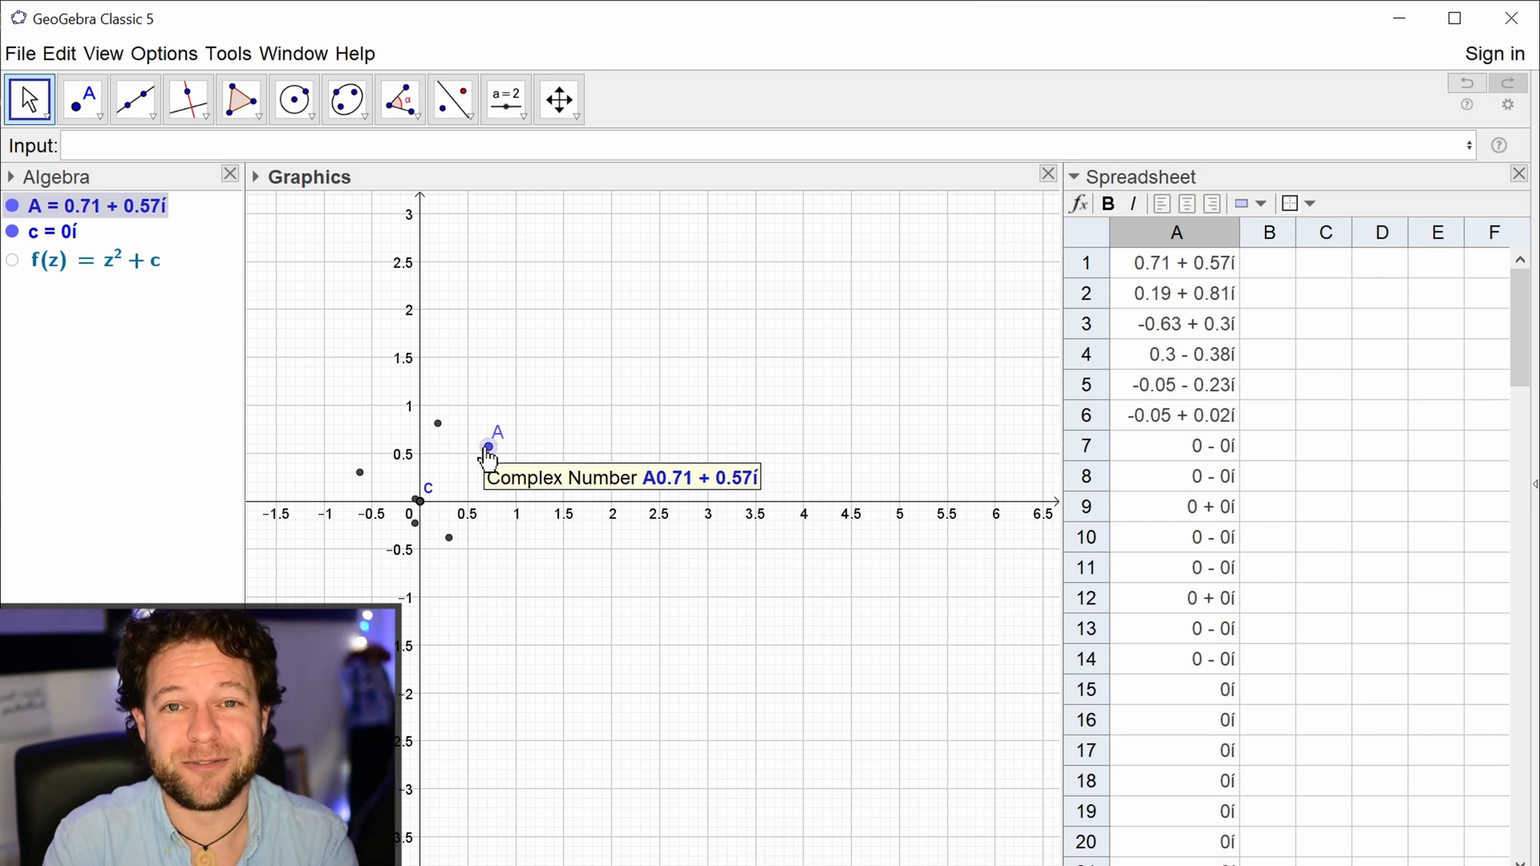
Step: Review the iterates further down column A, and move point A to 0.59 + 0.3i
scroll(1260, 714, down, 7)
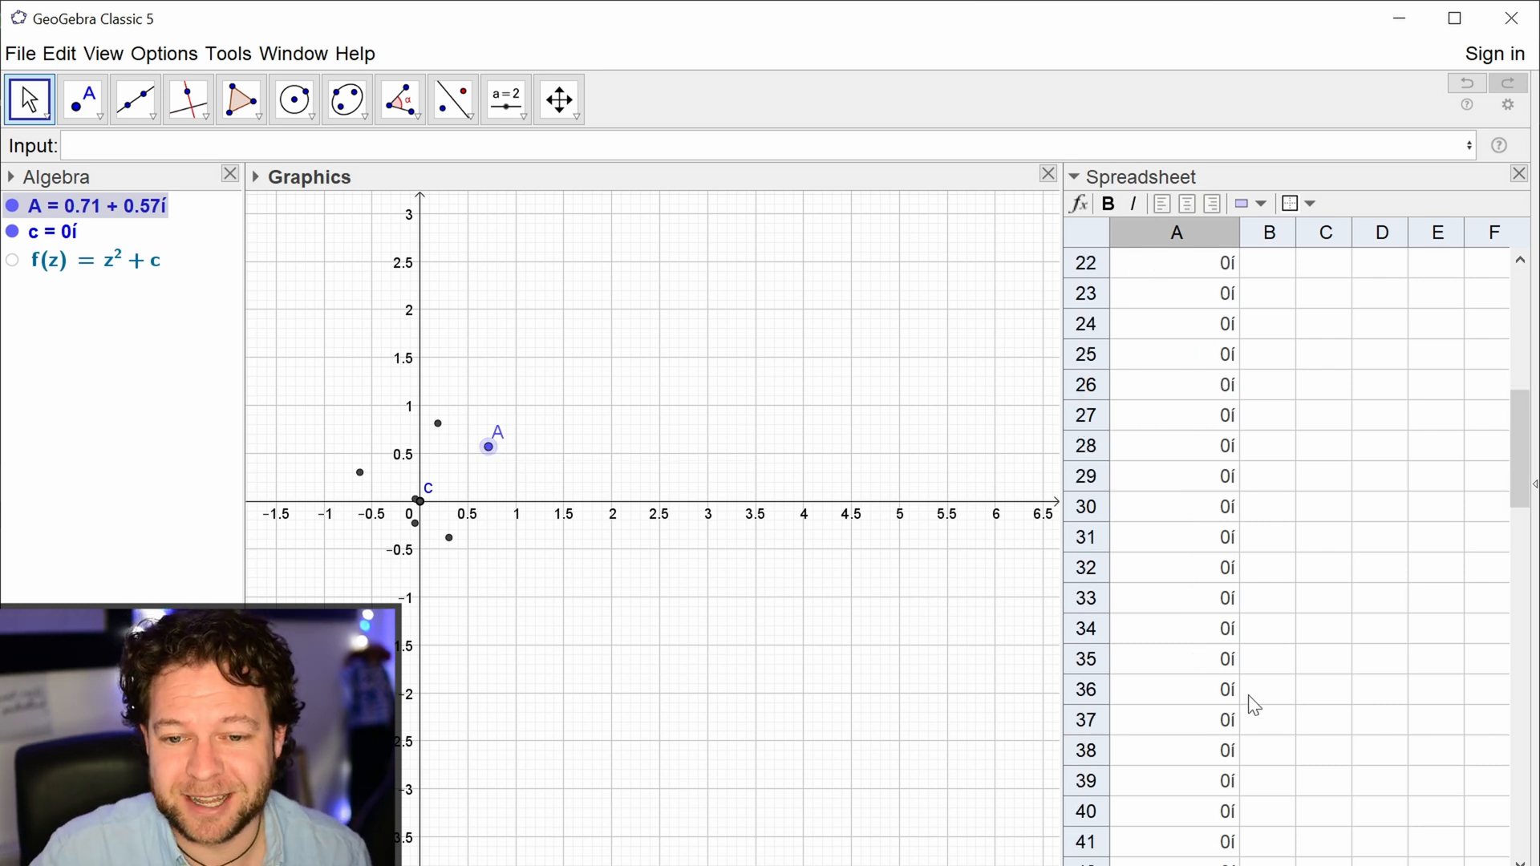
scroll(1255, 706, down, 4)
scroll(1229, 706, up, 11)
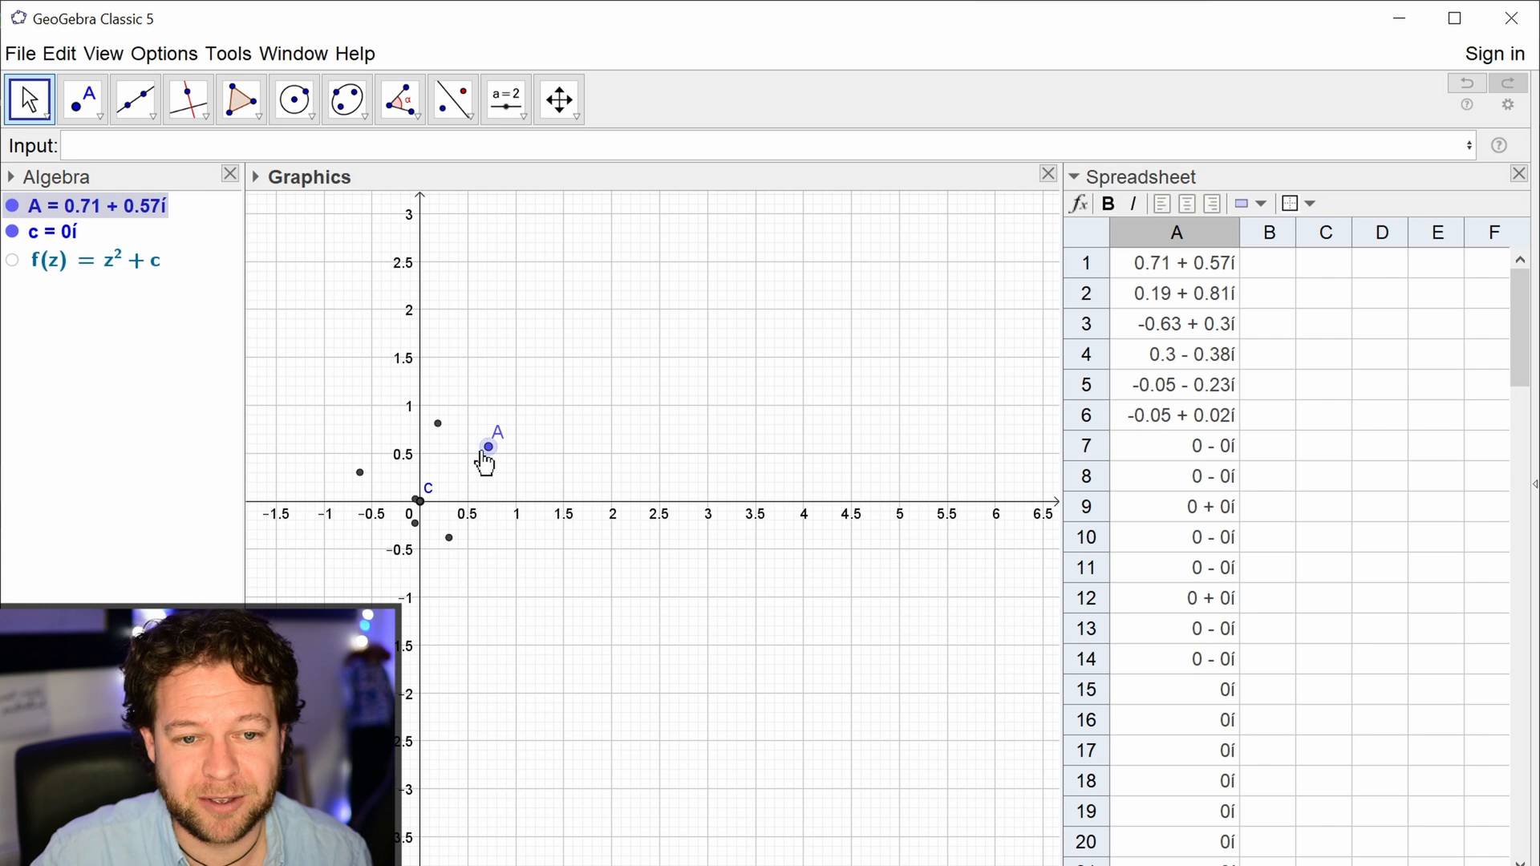
mouse_move(486, 463)
mouse_down()
mouse_move(585, 463)
mouse_move(499, 476)
mouse_move(454, 451)
mouse_move(595, 420)
mouse_move(411, 462)
mouse_move(352, 422)
mouse_move(374, 457)
mouse_move(363, 507)
mouse_move(325, 509)
mouse_move(299, 554)
mouse_move(435, 543)
mouse_move(500, 515)
mouse_move(488, 476)
mouse_up()
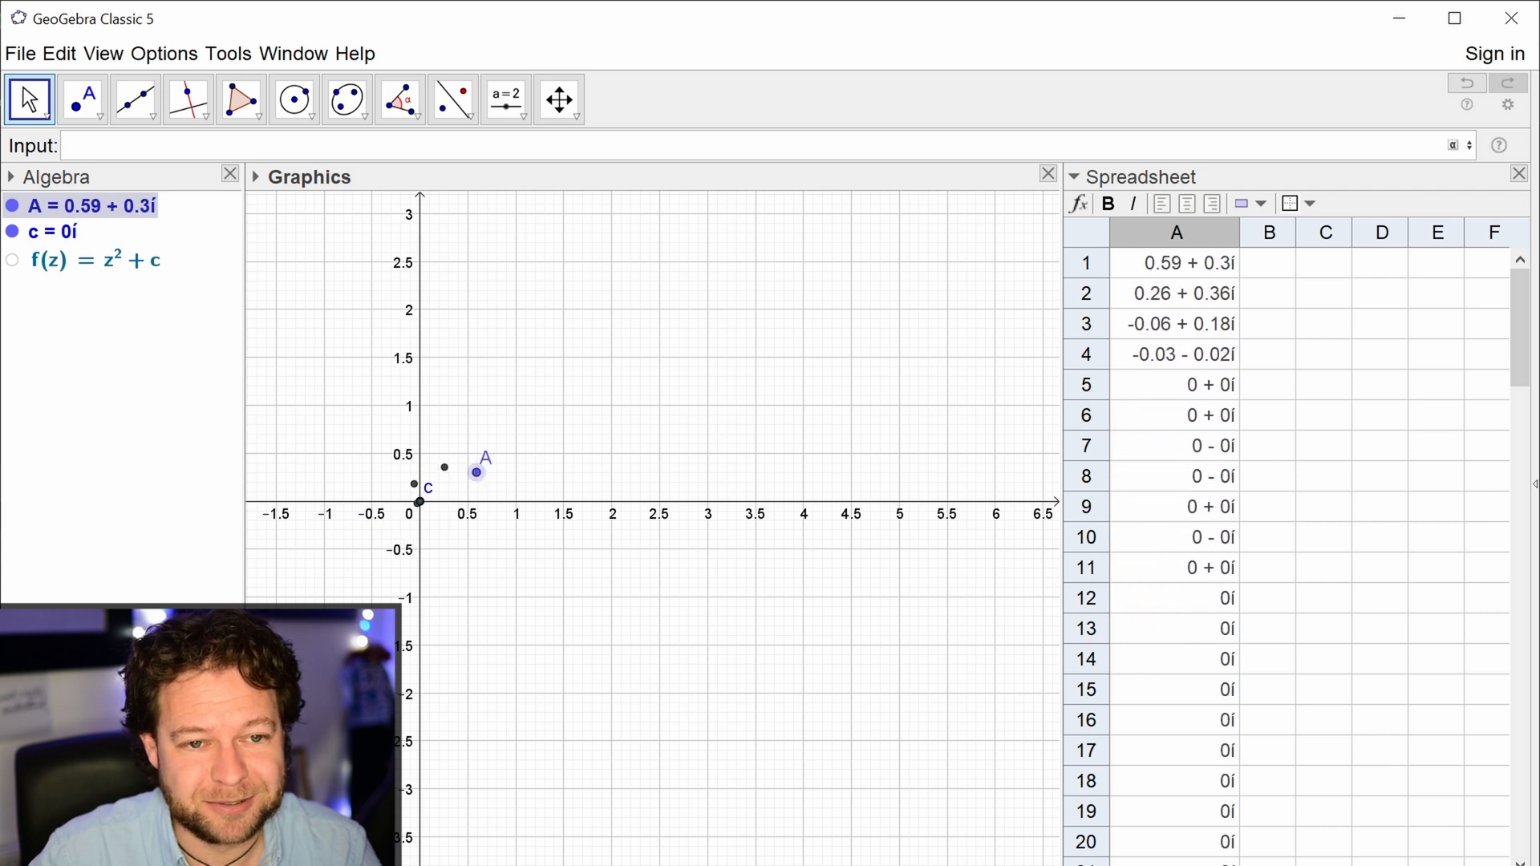
Step: Create the unit circle with Circle((0,0), 1), and move point A to 0.64 + 0.32i inside it
text(Circ)
key(Return)
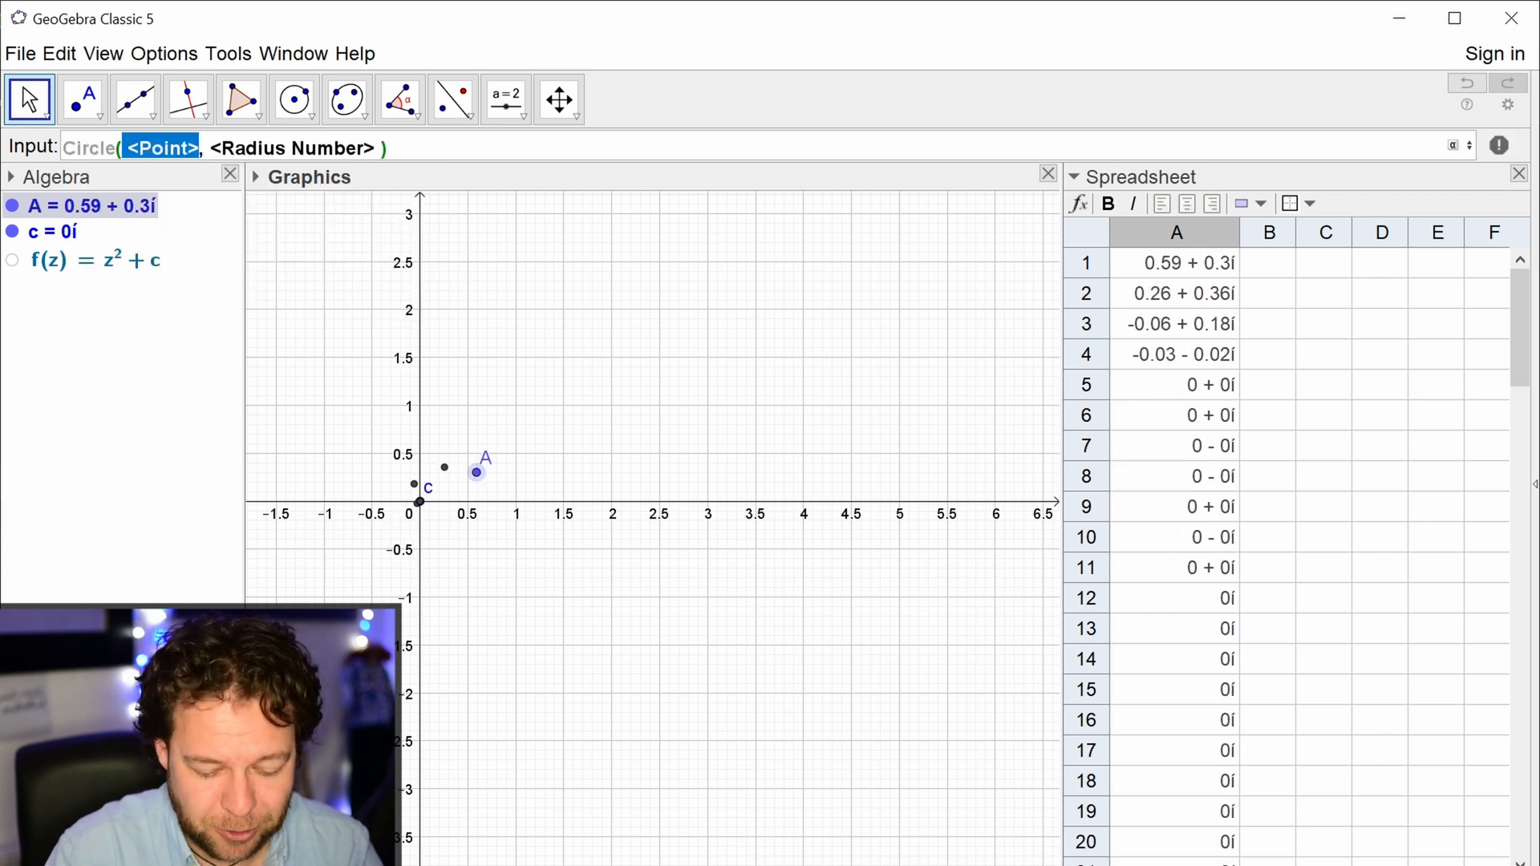
text((0,0))
key(Tab)
text(1)
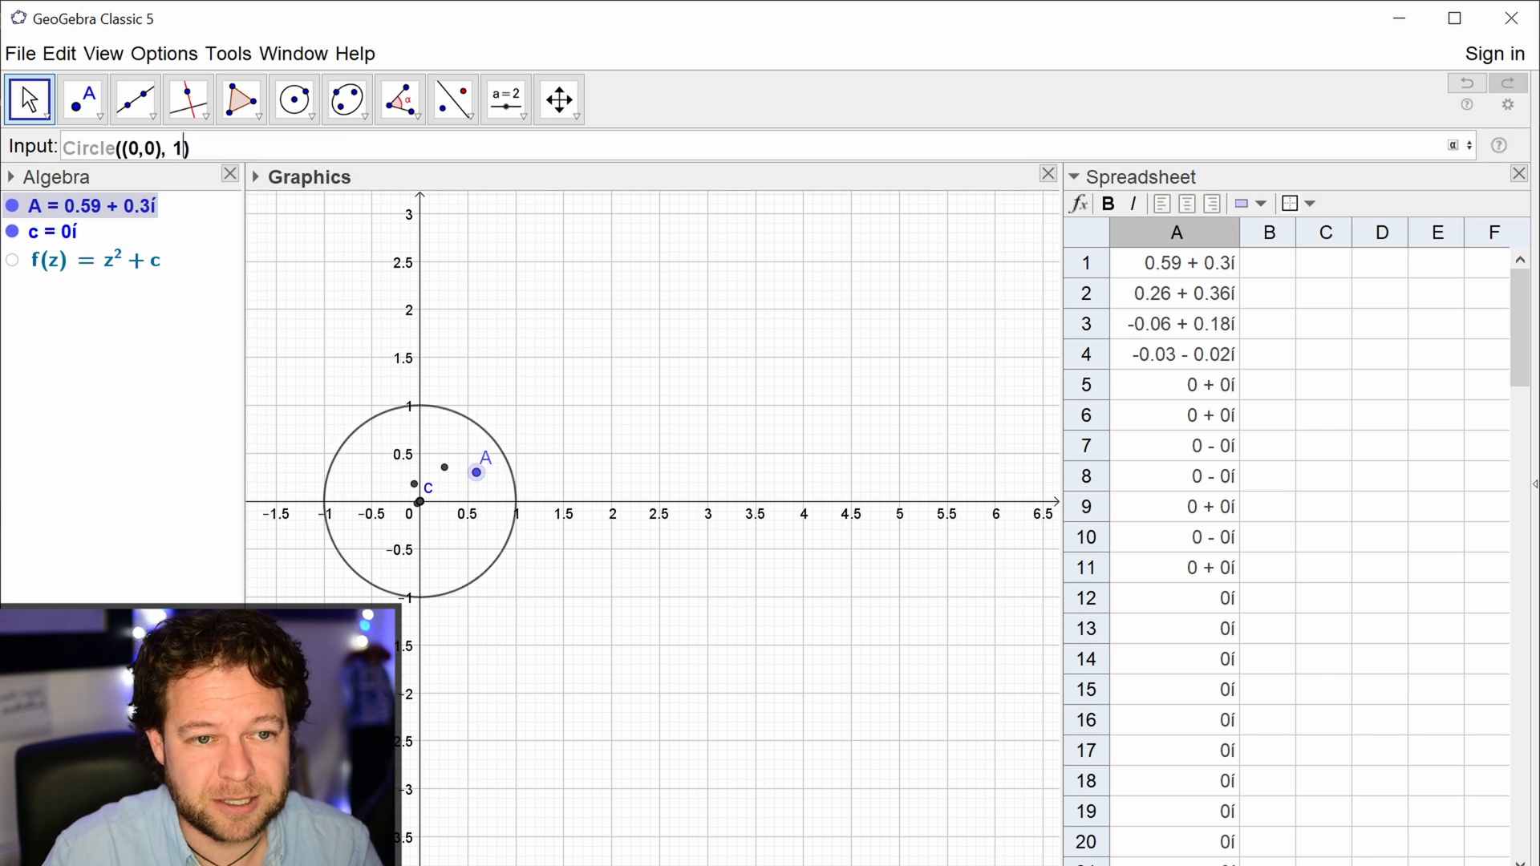
key(Return)
mouse_move(489, 486)
mouse_down()
mouse_move(496, 504)
mouse_move(468, 451)
mouse_move(373, 448)
mouse_move(353, 525)
mouse_move(447, 566)
mouse_move(495, 490)
mouse_move(540, 457)
mouse_move(406, 440)
mouse_move(358, 513)
mouse_move(378, 556)
mouse_move(468, 540)
mouse_move(417, 457)
mouse_move(381, 564)
mouse_move(489, 486)
mouse_up()
Step: Try to enter a segment command in cell B2
click(1267, 297)
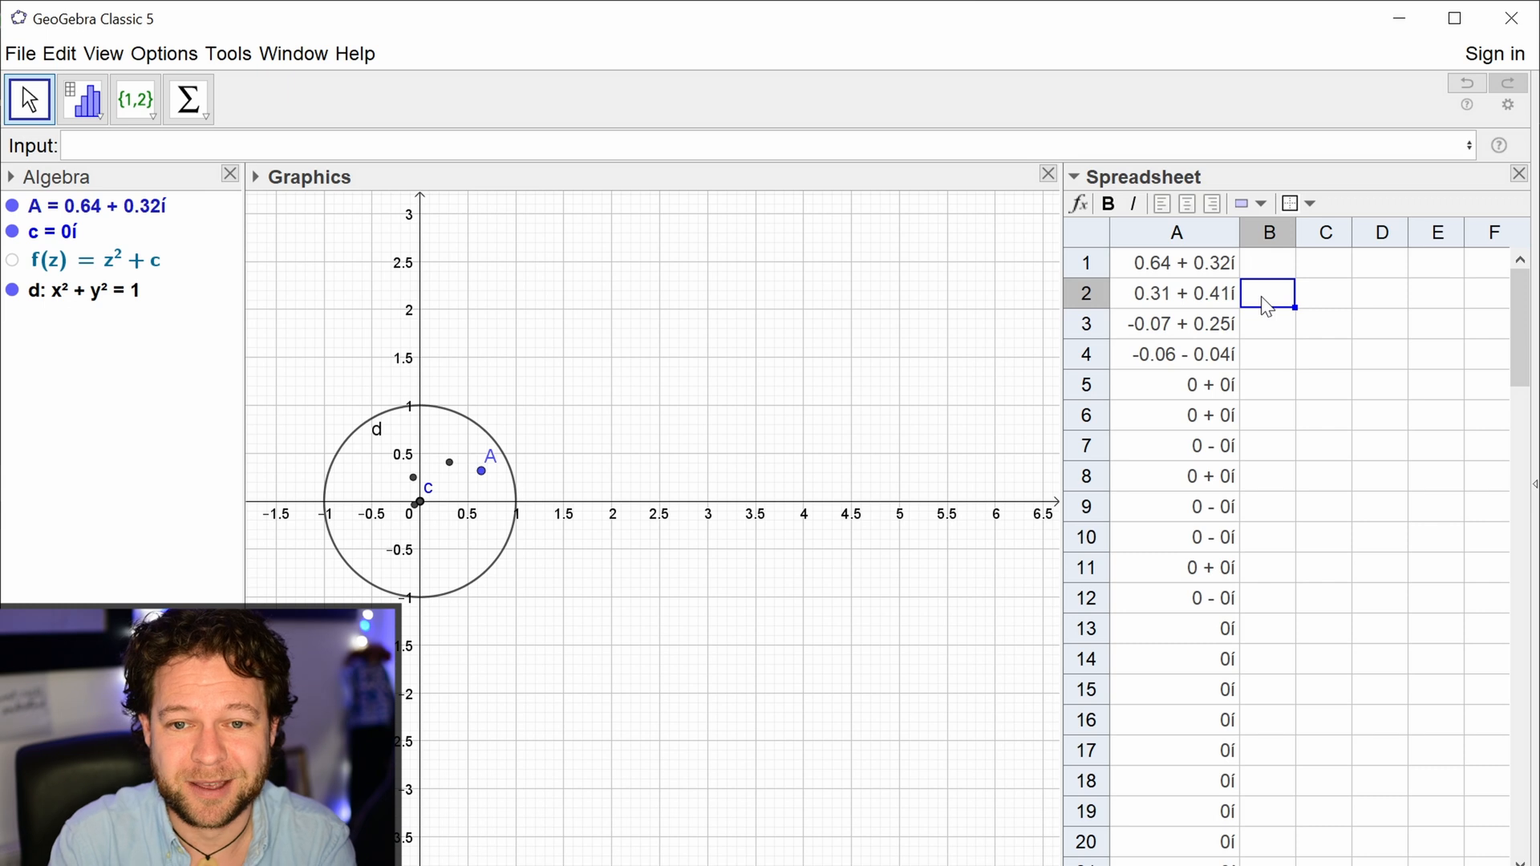
text(=)
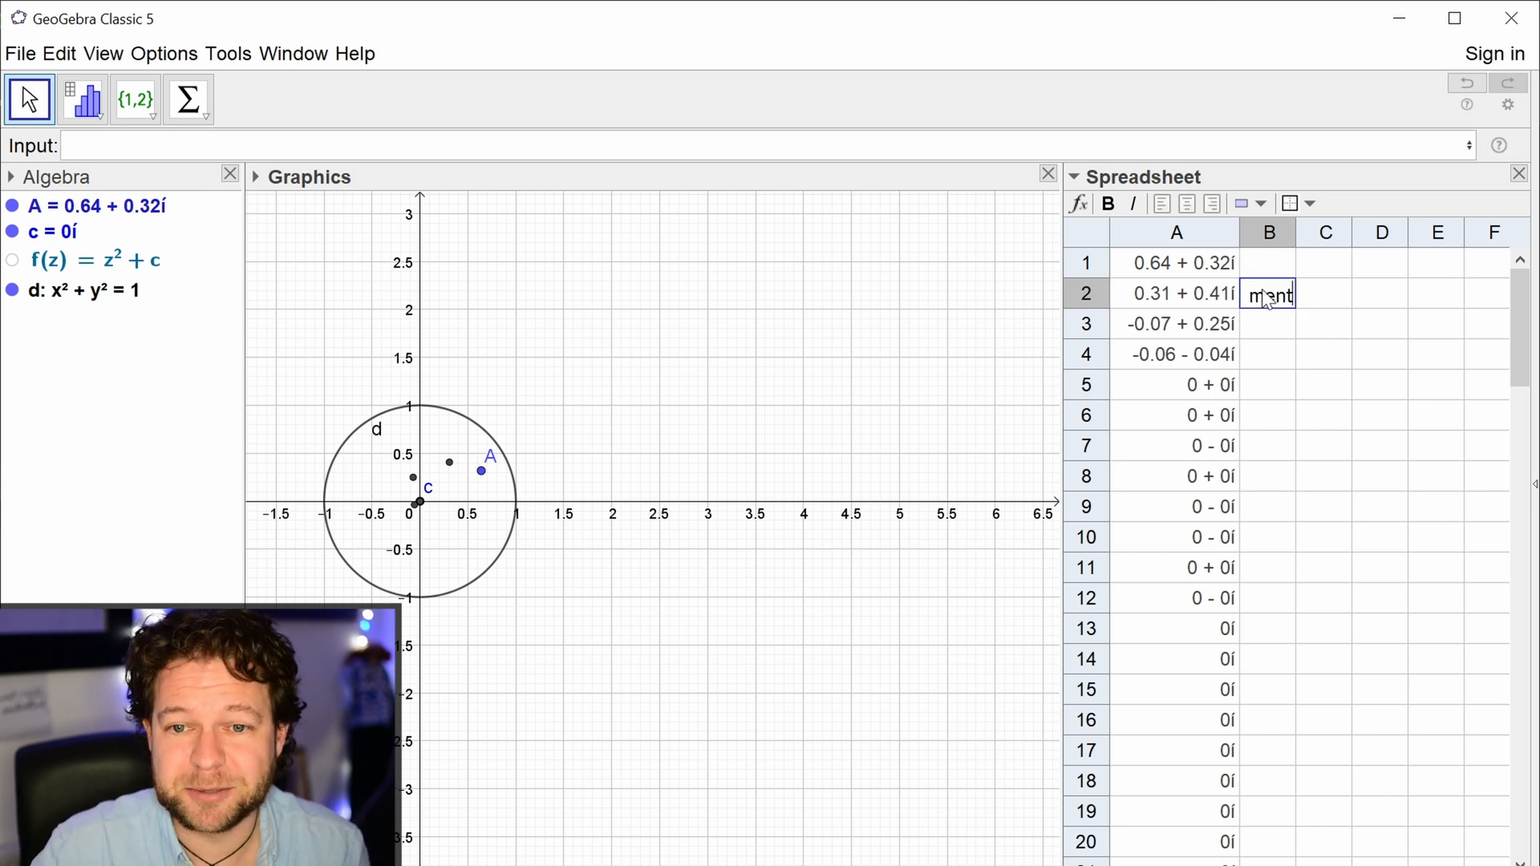
key(Return)
Step: Widen column B and clear the contents of cell B2
drag(1293, 234, 1448, 234)
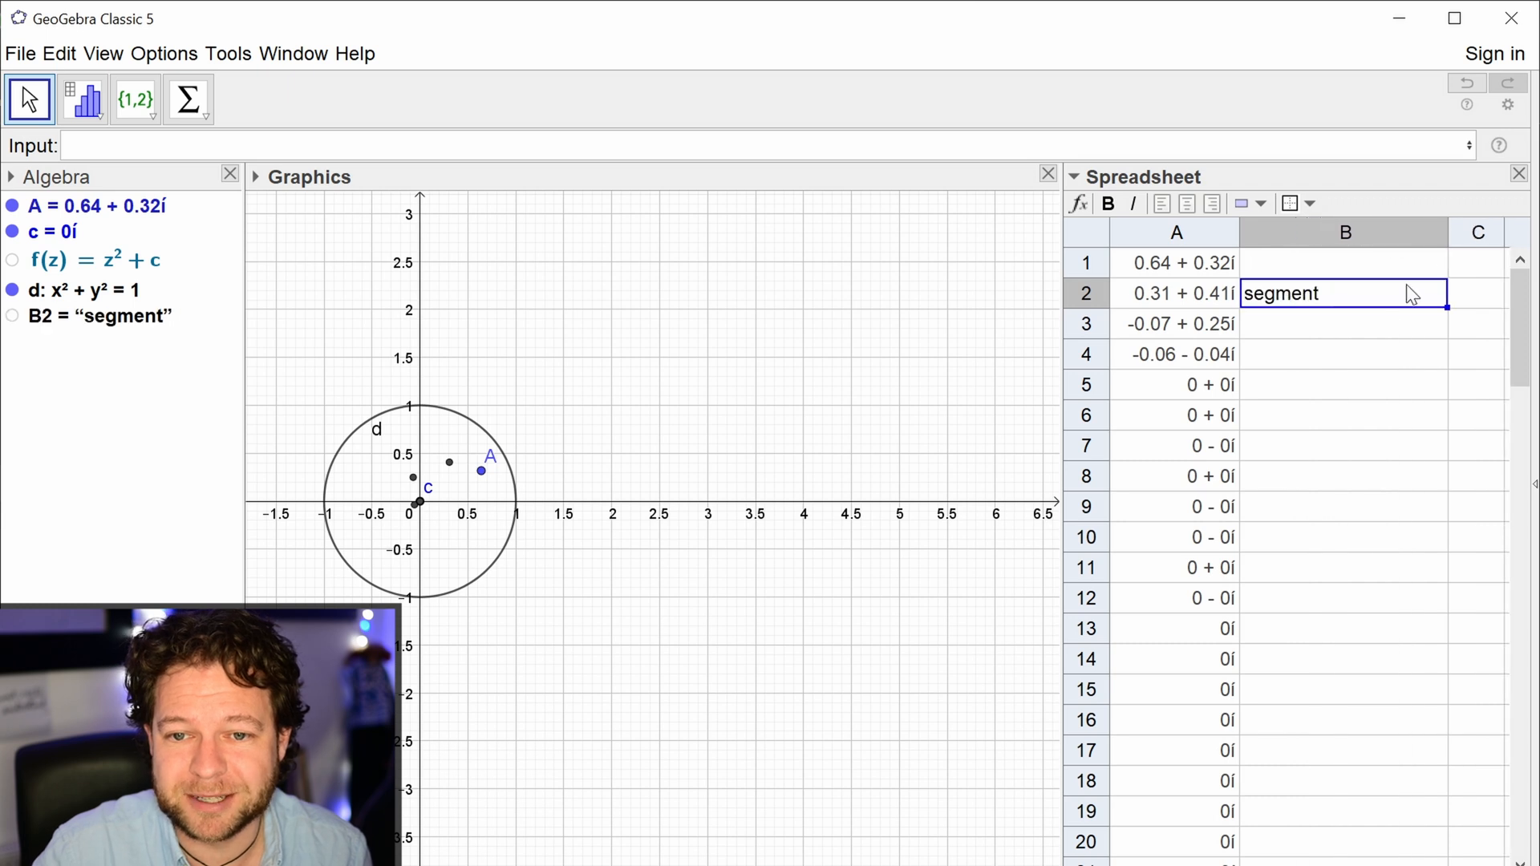
click(1358, 297)
key(Delete)
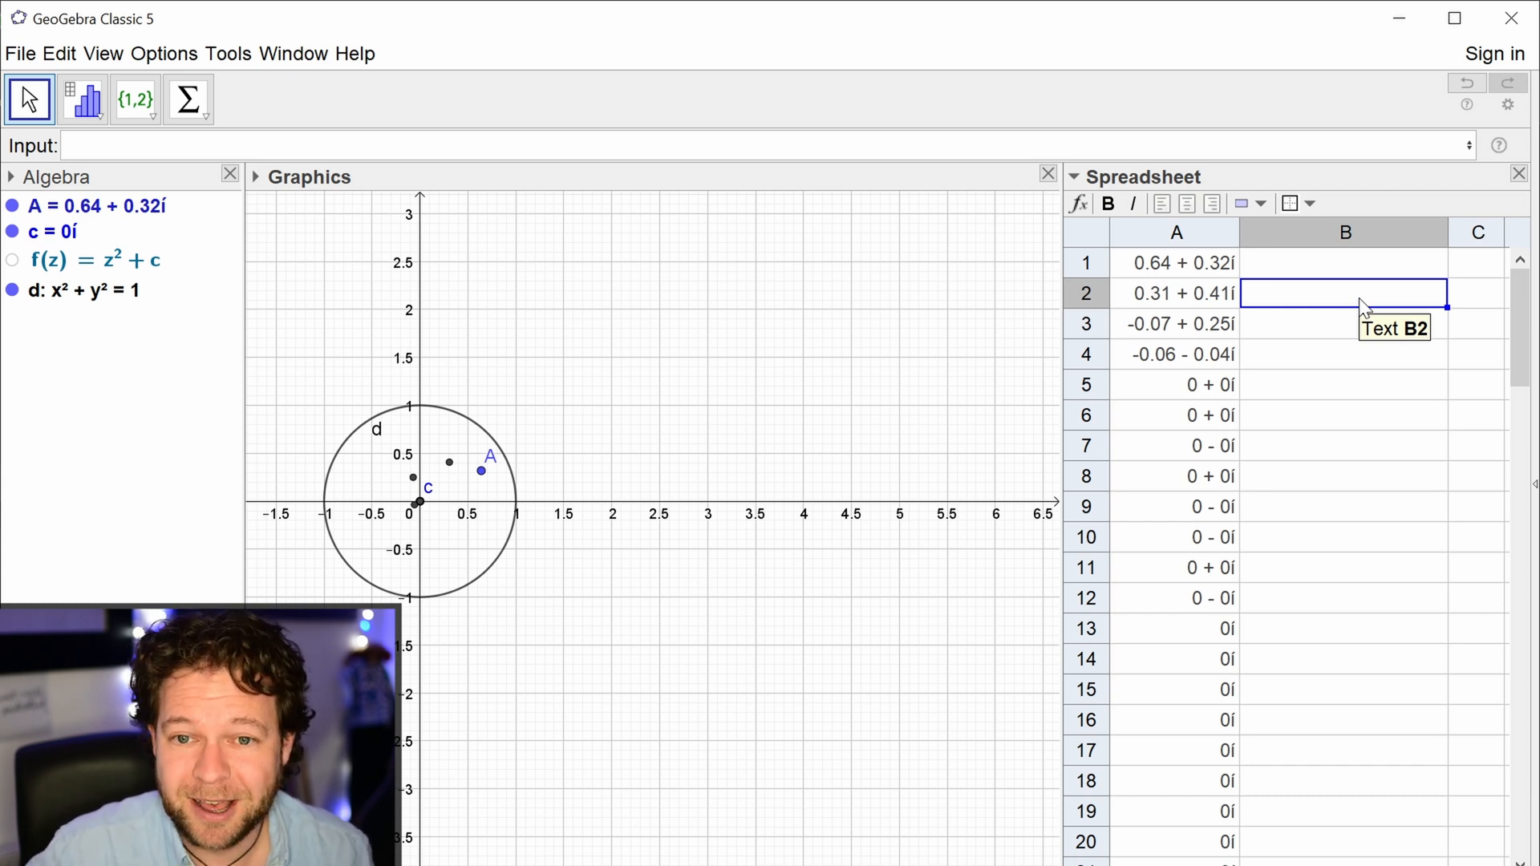
Step: Open the spreadsheet options and enable Use Auto-complete
right_click(1325, 365)
click(1401, 572)
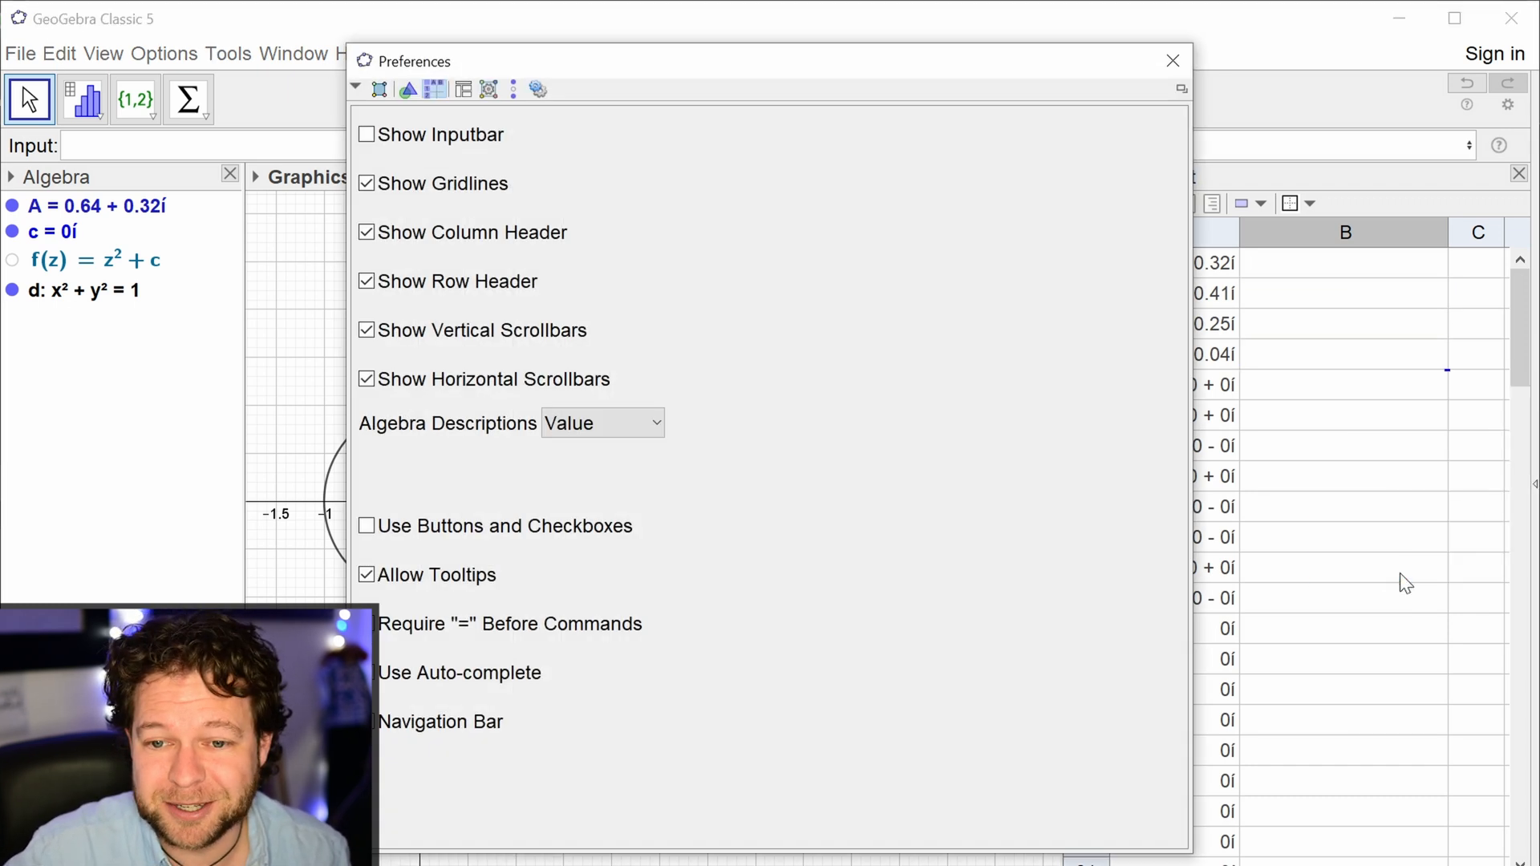
click(436, 684)
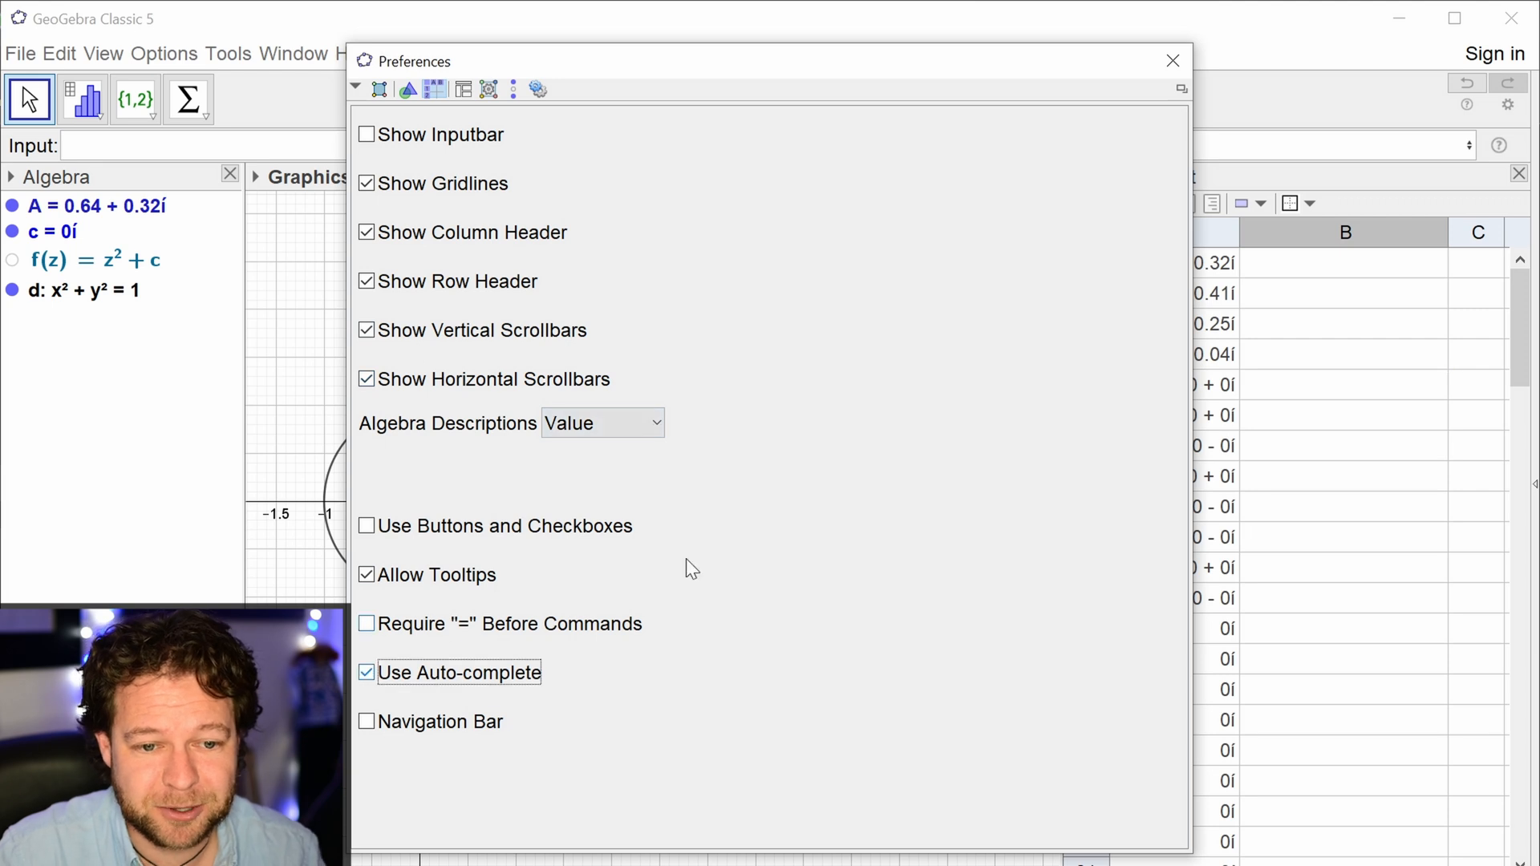
Step: Close the preferences and enter the command Segment(A1, A2) in cell B2
click(1173, 61)
click(1288, 303)
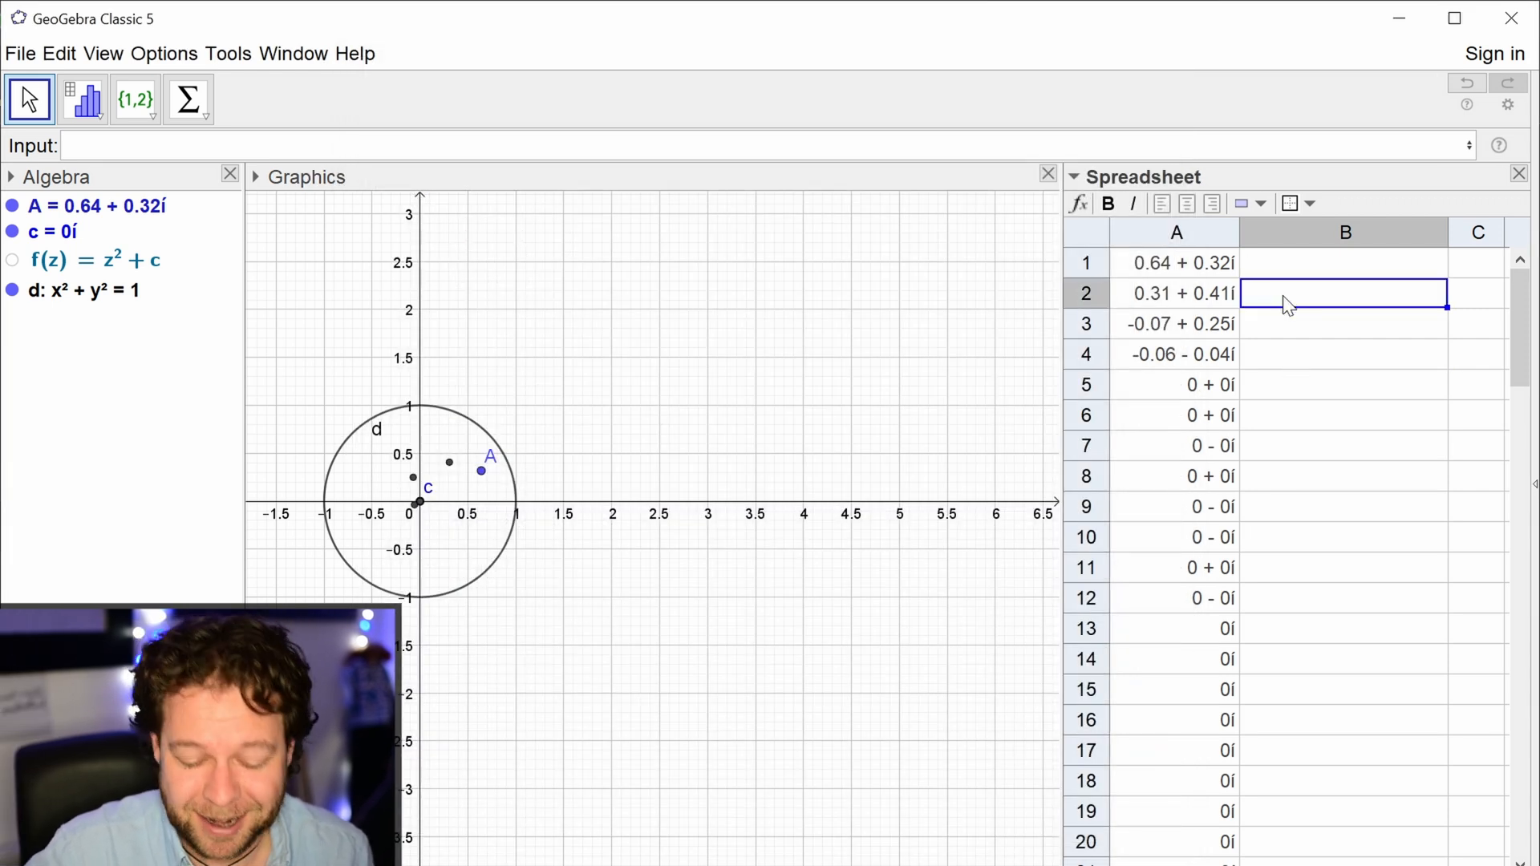
text(=seg)
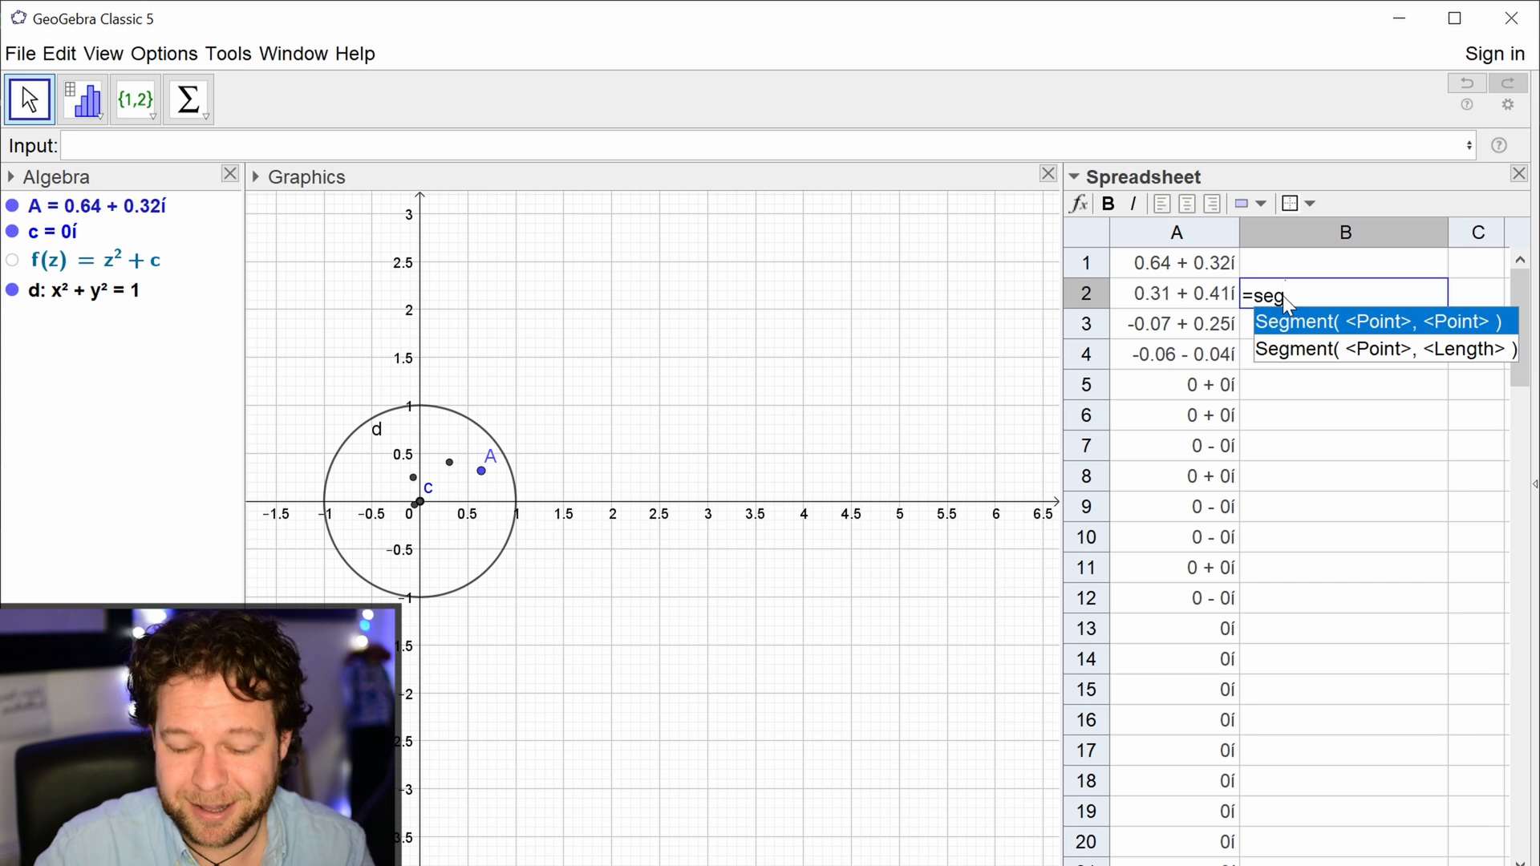
key(Return)
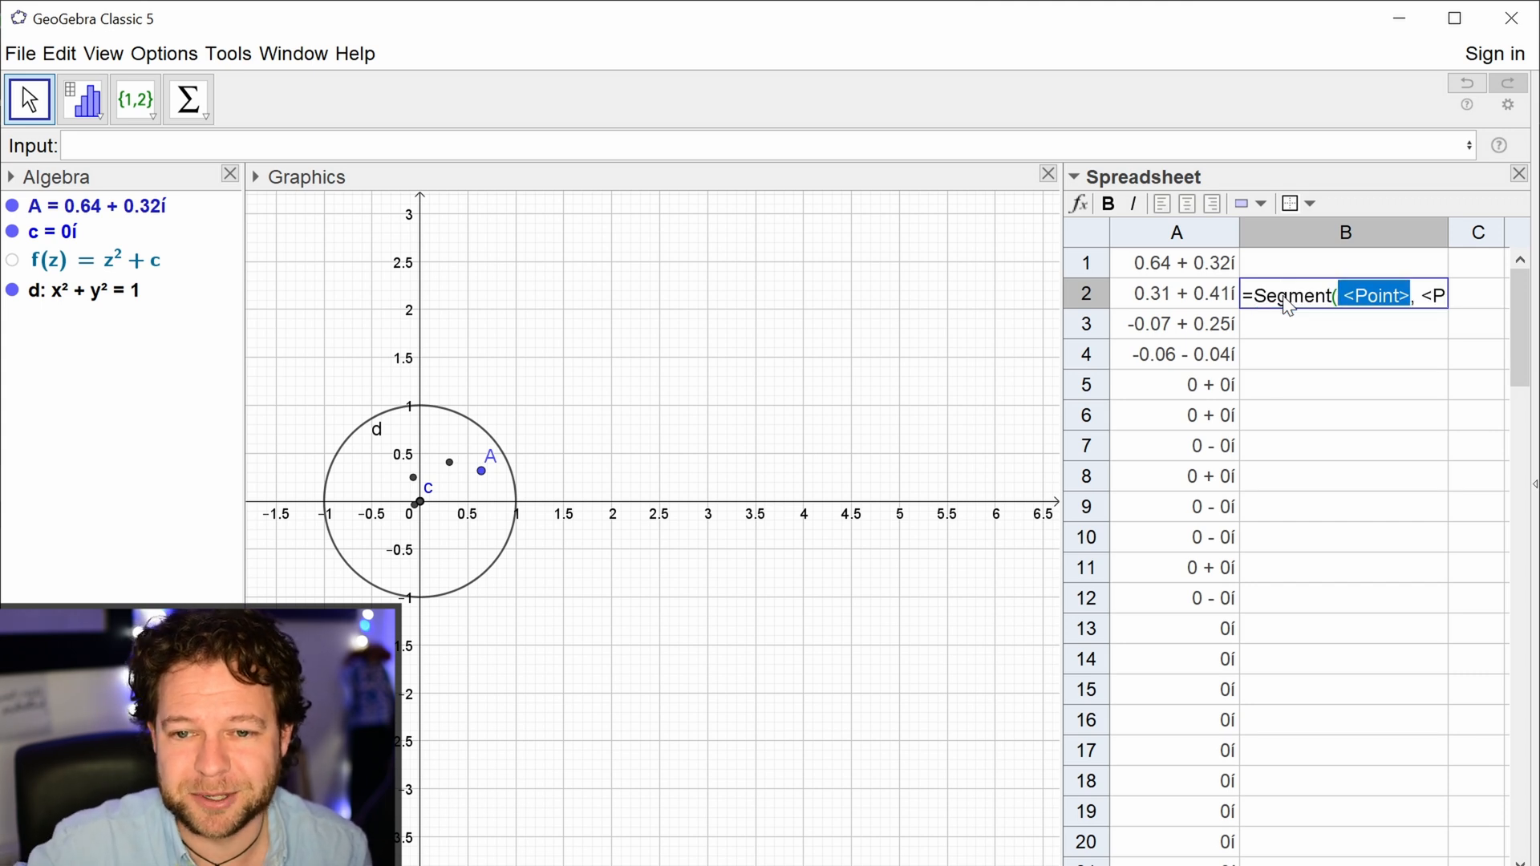
text(A)
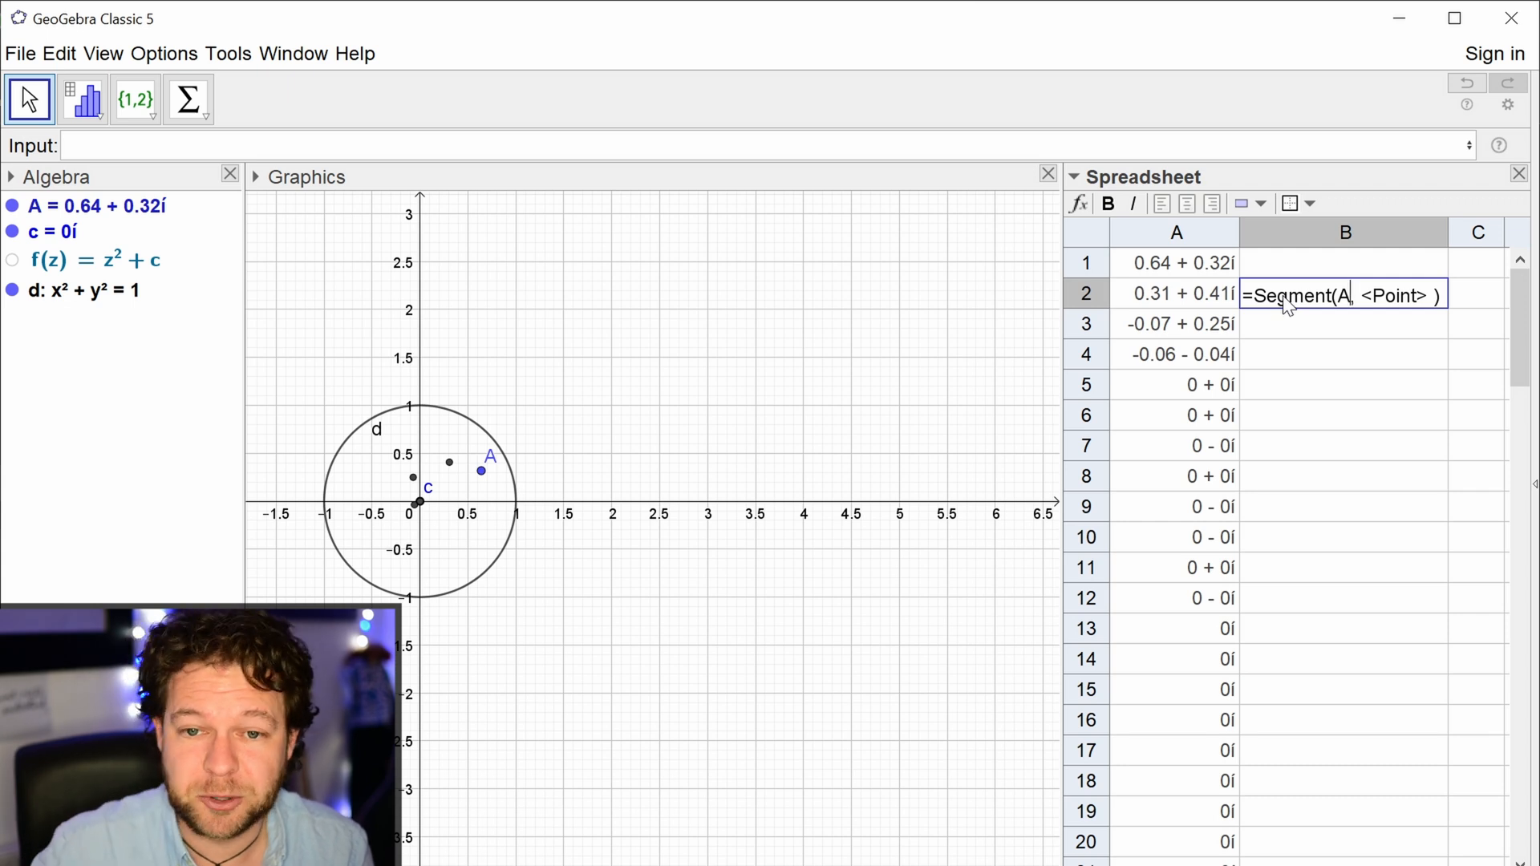
text(2)
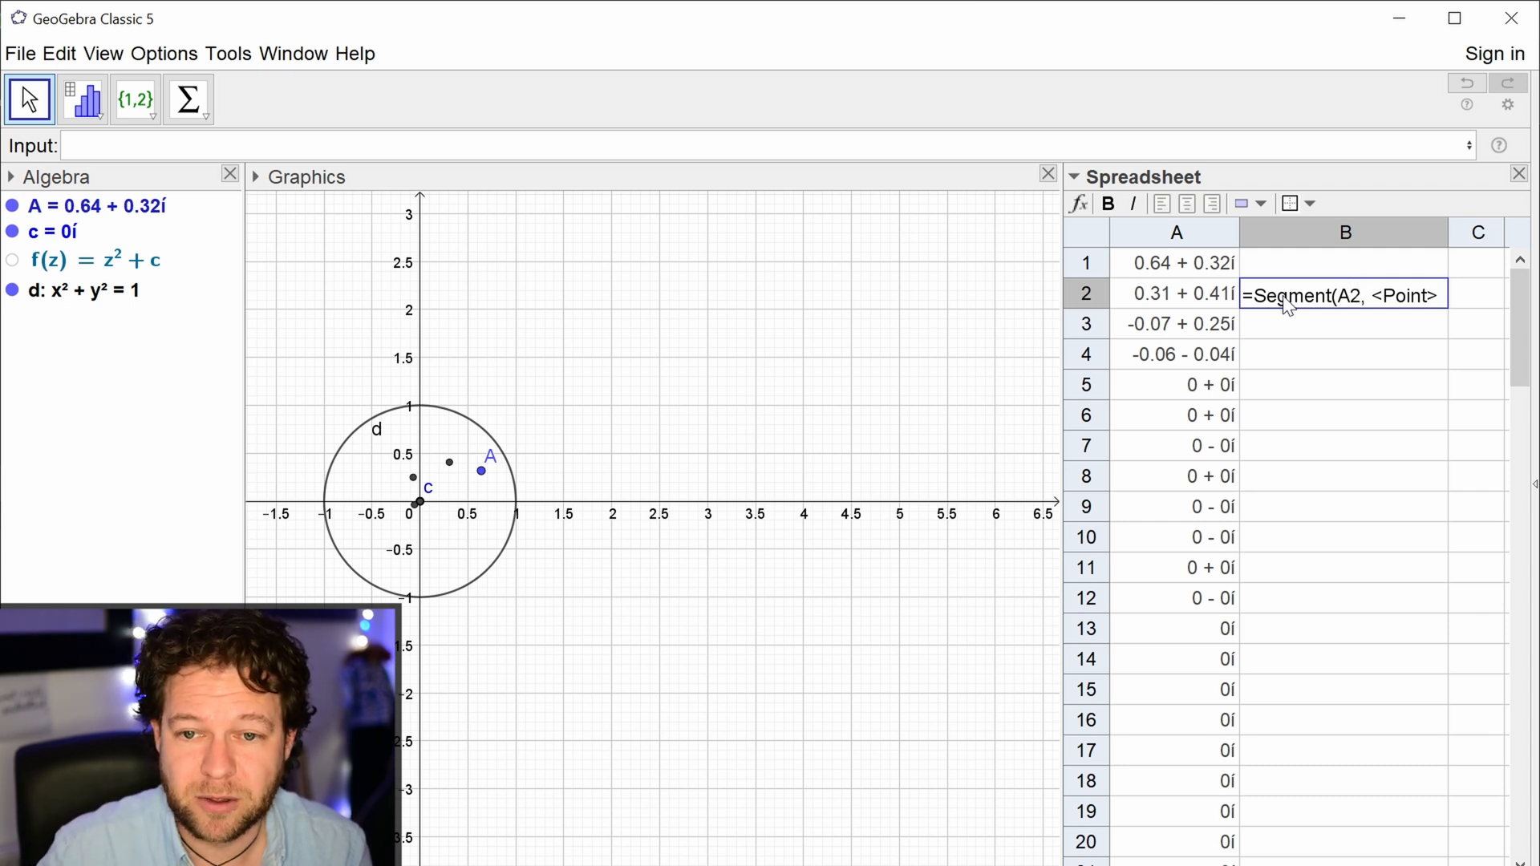
key(BackSpace)
text(1)
key(Tab)
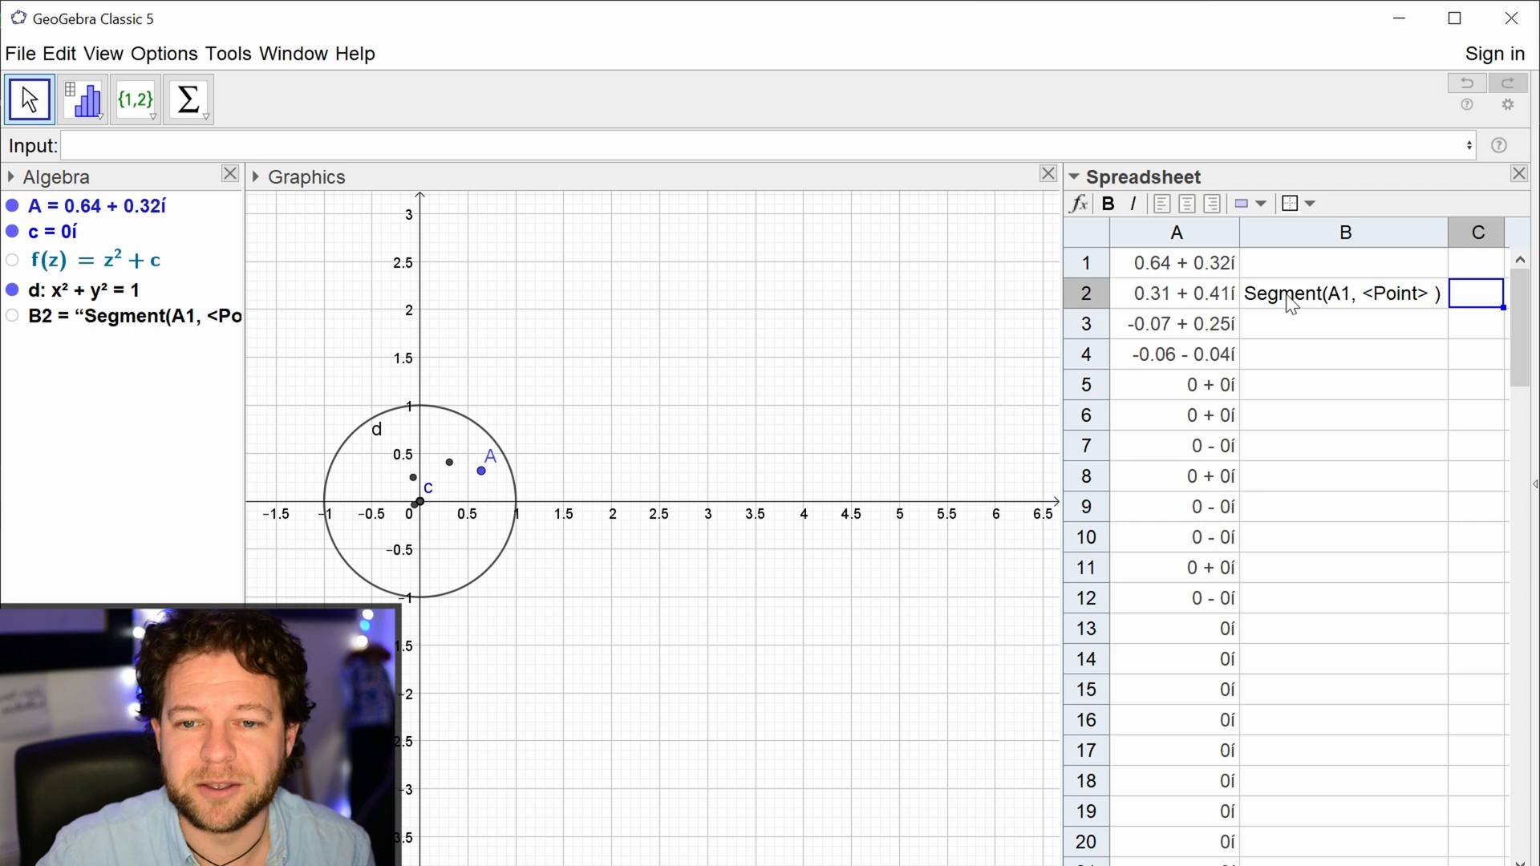
double_click(1396, 303)
drag(1436, 297, 1370, 309)
text(A2)
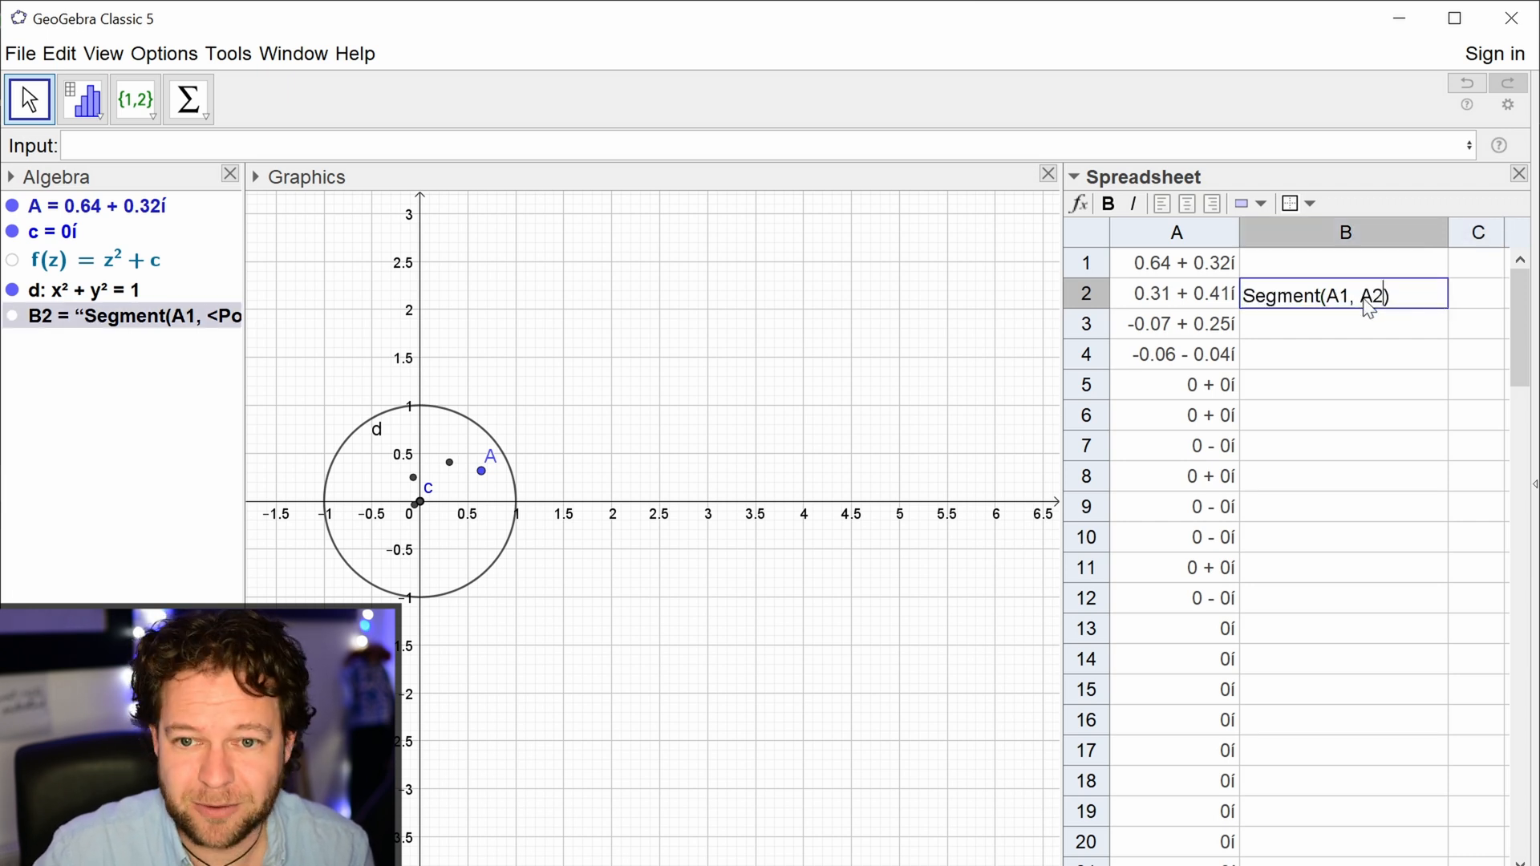
key(Return)
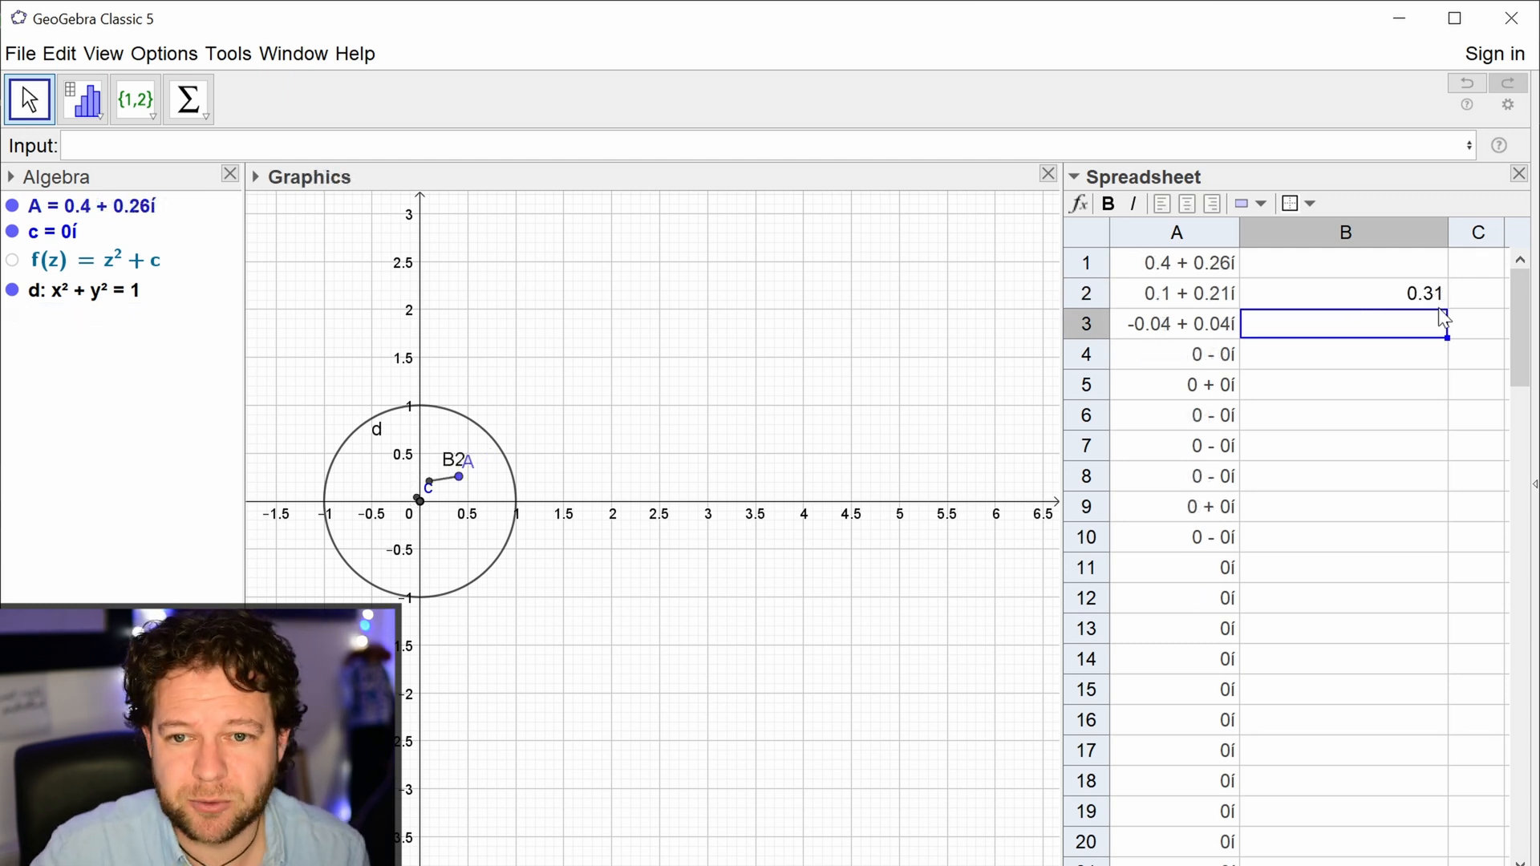
Step: Fill the segment command from B2 down column B and hide the labels of all the segments
key(Up)
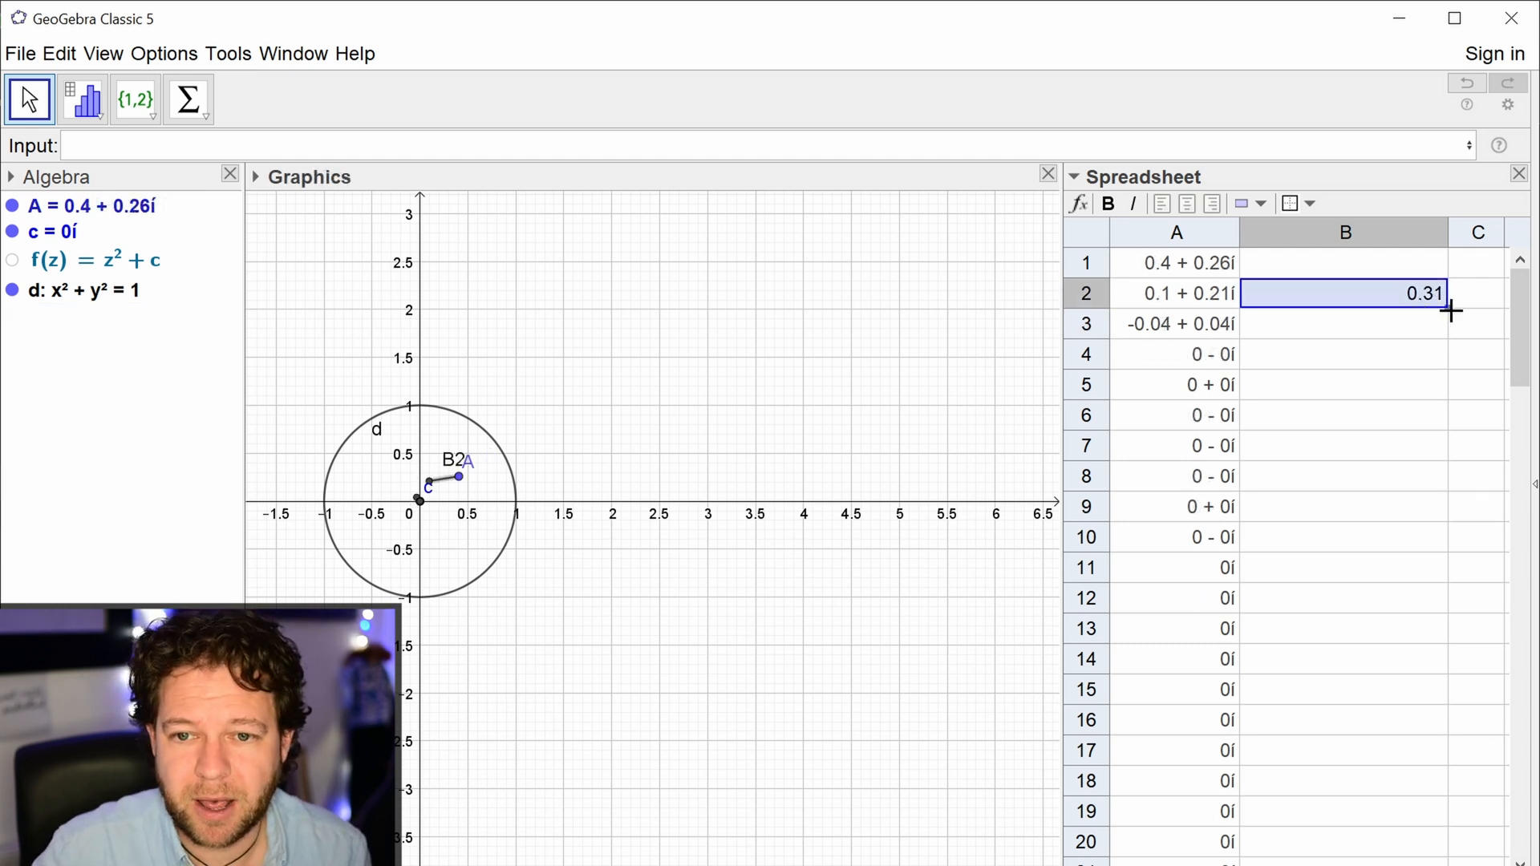
double_click(1451, 310)
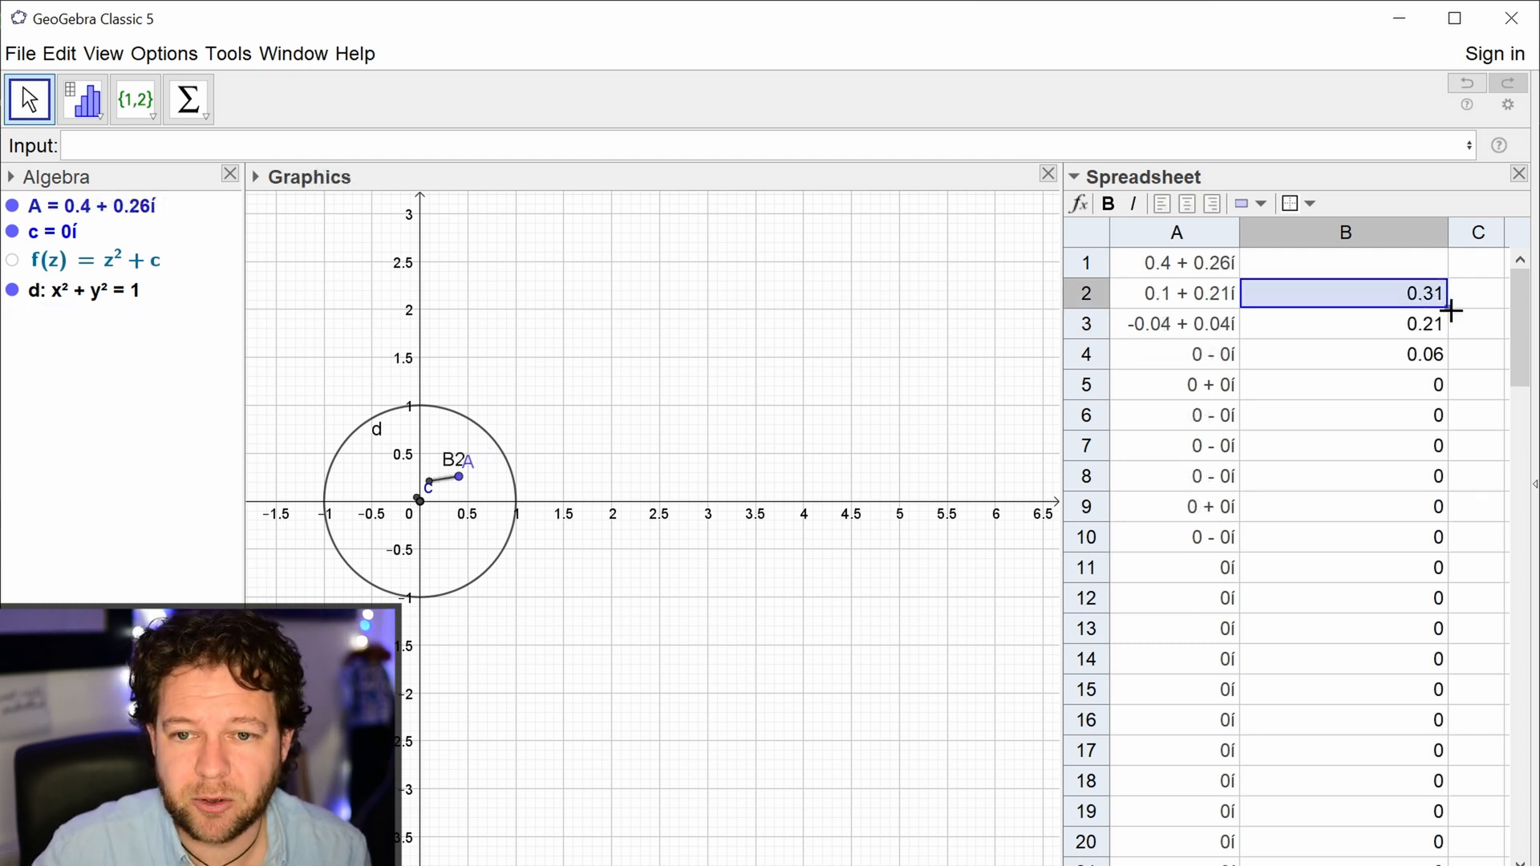
click(1349, 234)
right_click(1349, 236)
click(1408, 549)
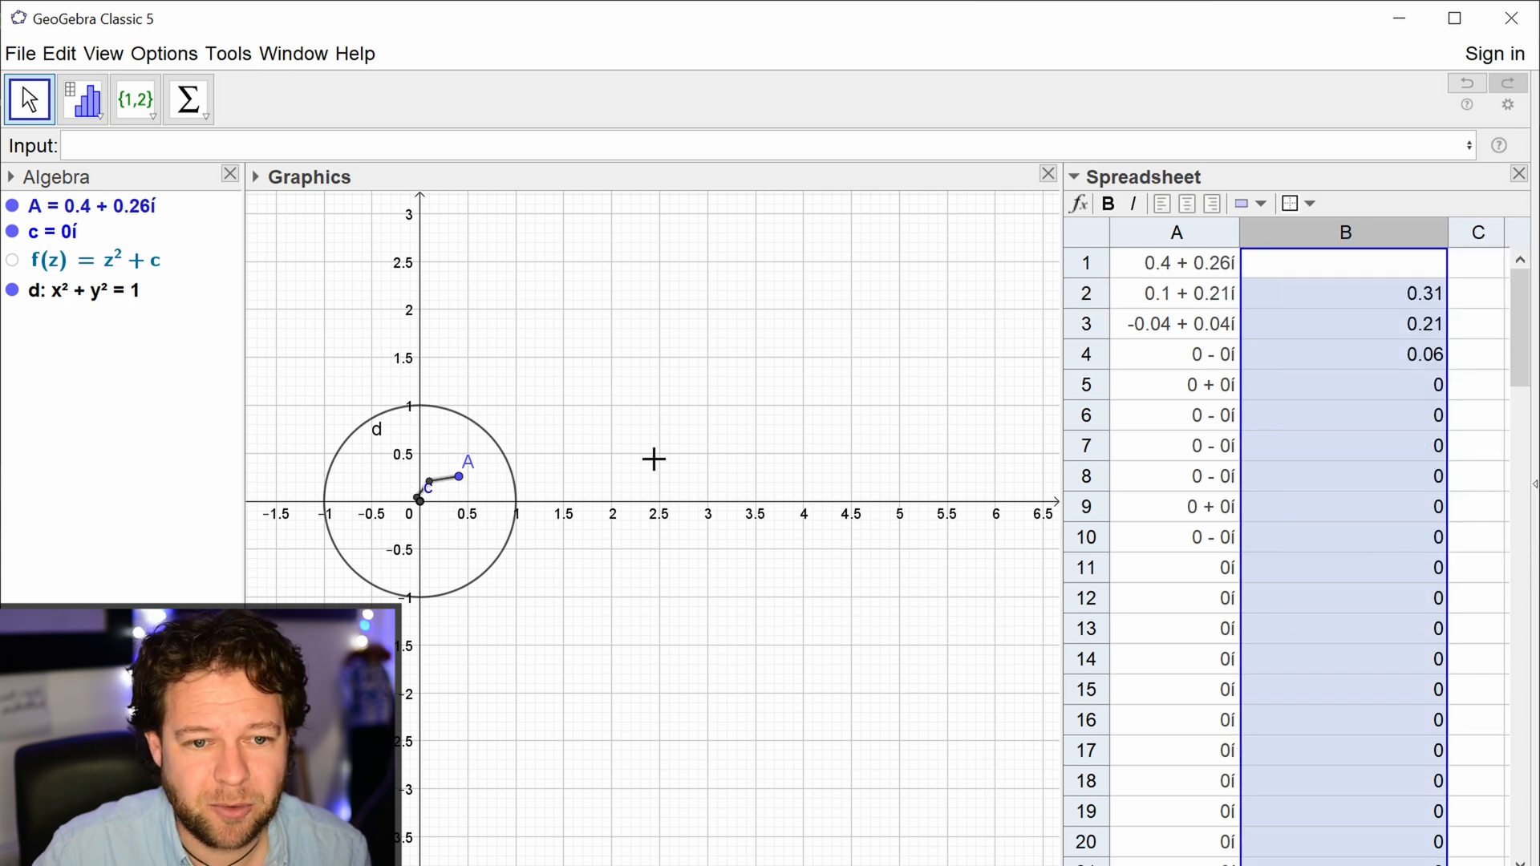
Step: Move point A onto the unit circle at -0.6 + 0.8i
click(535, 477)
drag(538, 397, 800, 430)
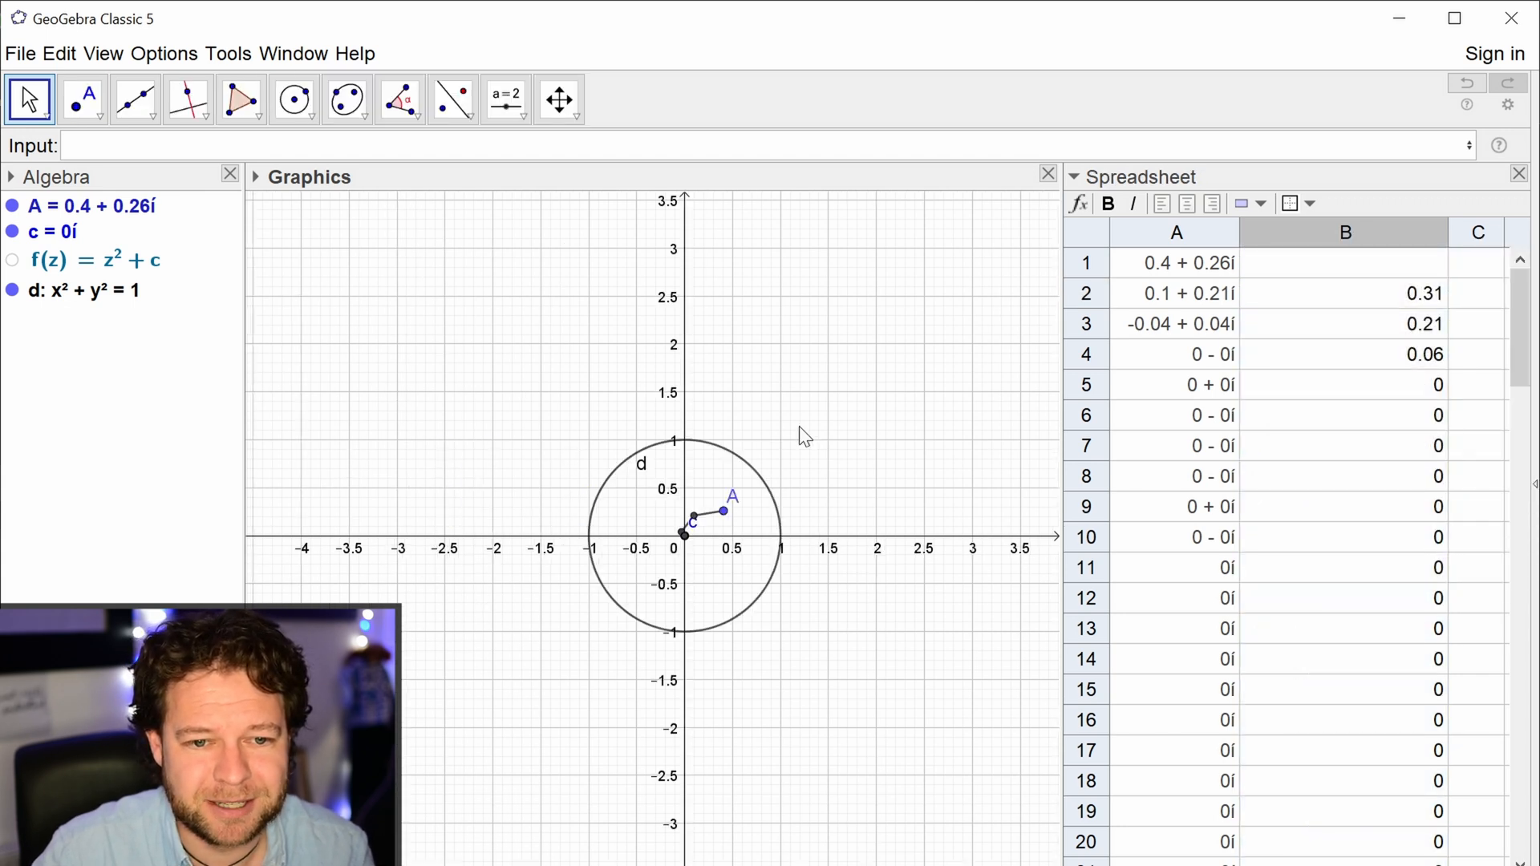
scroll(782, 447, up, 9)
drag(836, 502, 928, 410)
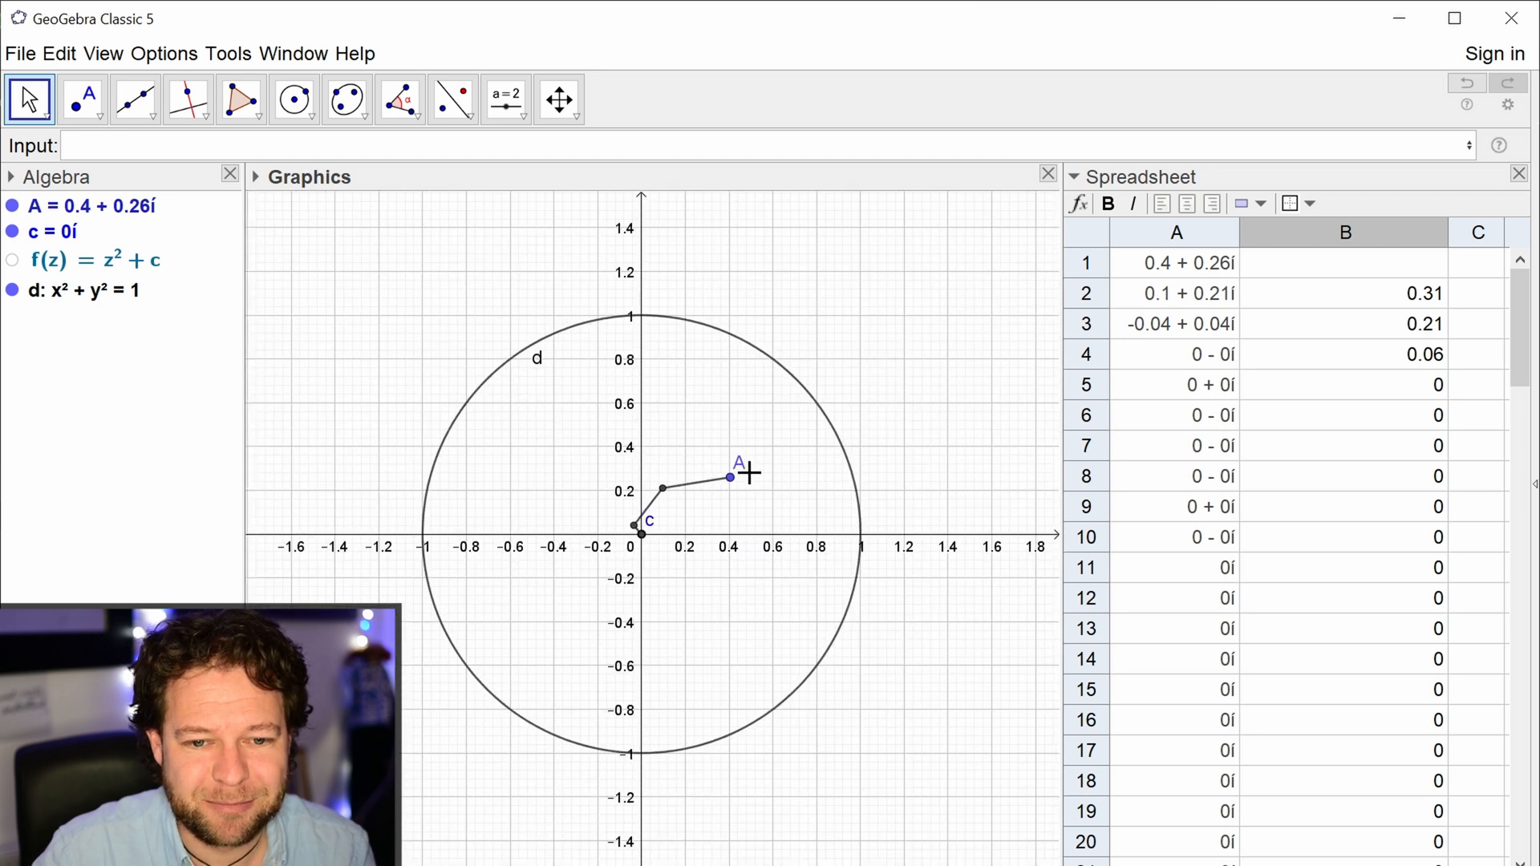
drag(730, 479, 511, 361)
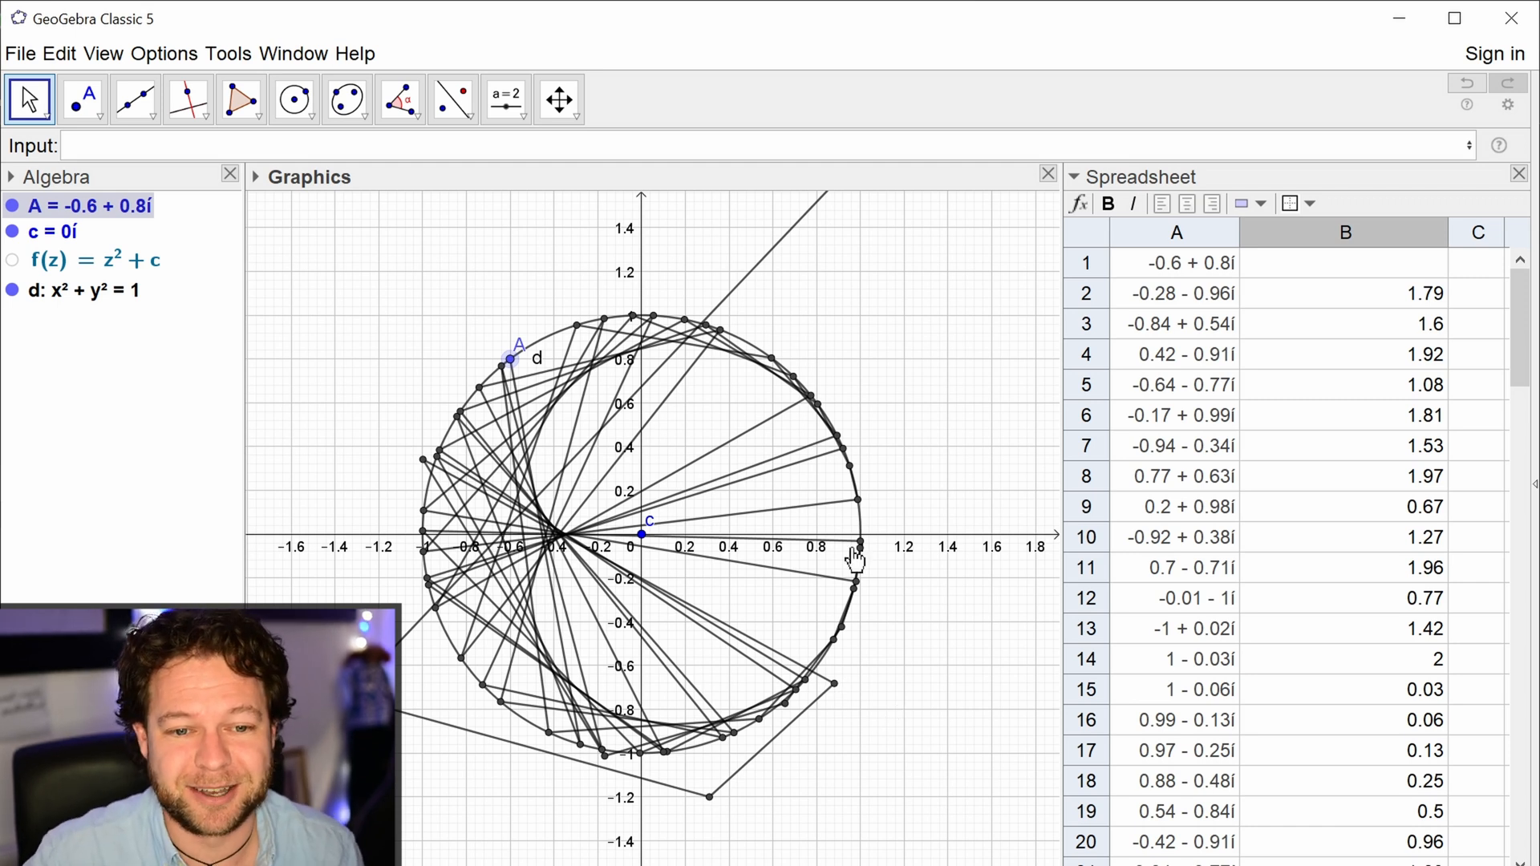
mouse_move(514, 371)
mouse_down()
mouse_move(774, 374)
mouse_move(781, 542)
mouse_move(700, 513)
mouse_move(517, 375)
mouse_up()
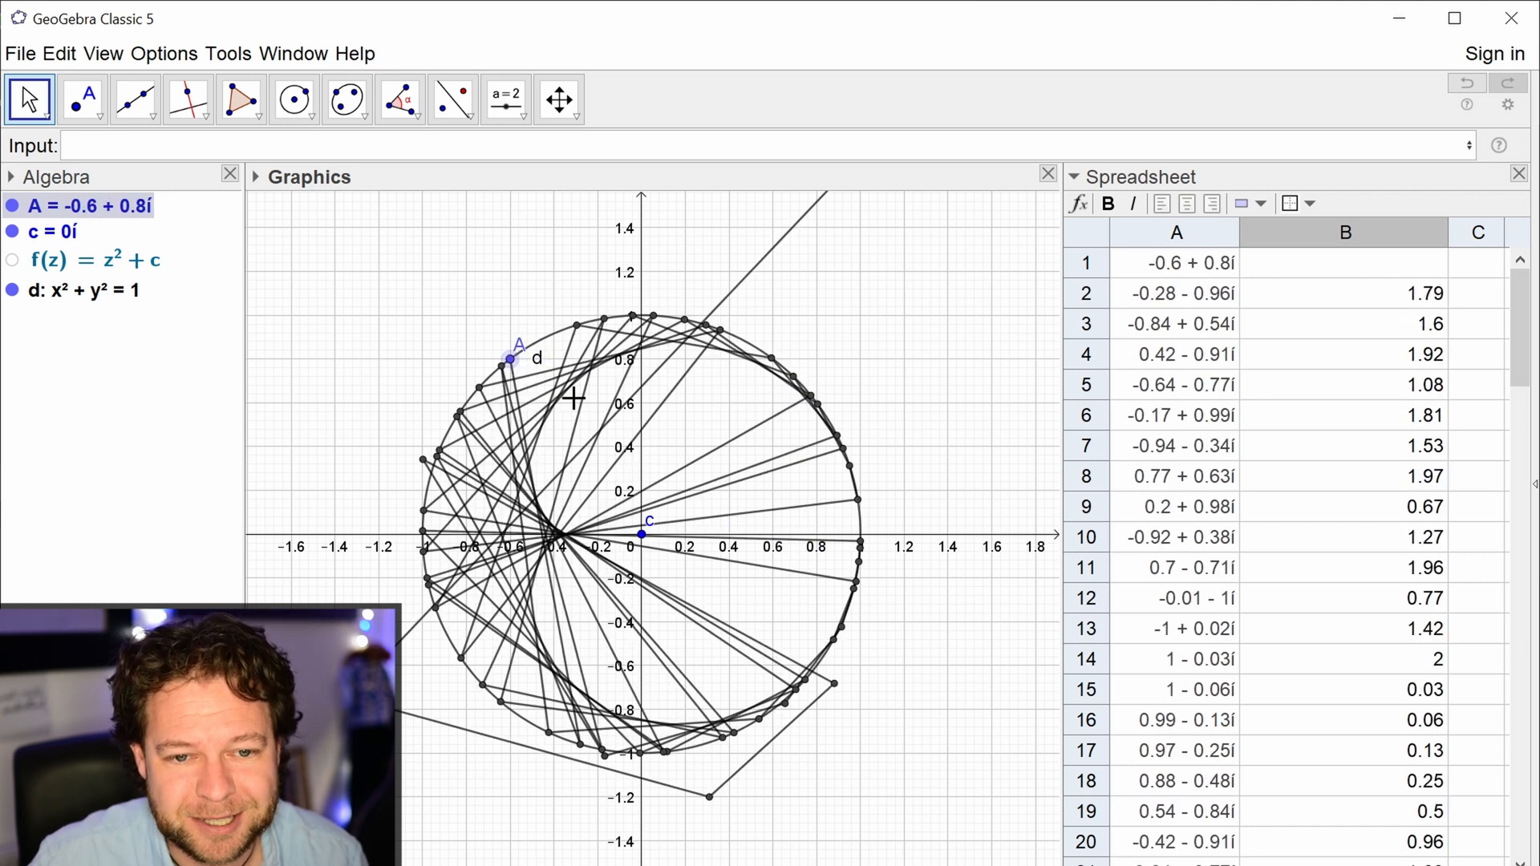
Step: Move point A to -0.69 + 0.39i, set c to 0.22 + 0.3i, and shift A on to -0.93 + 0.58i
drag(511, 371, 492, 454)
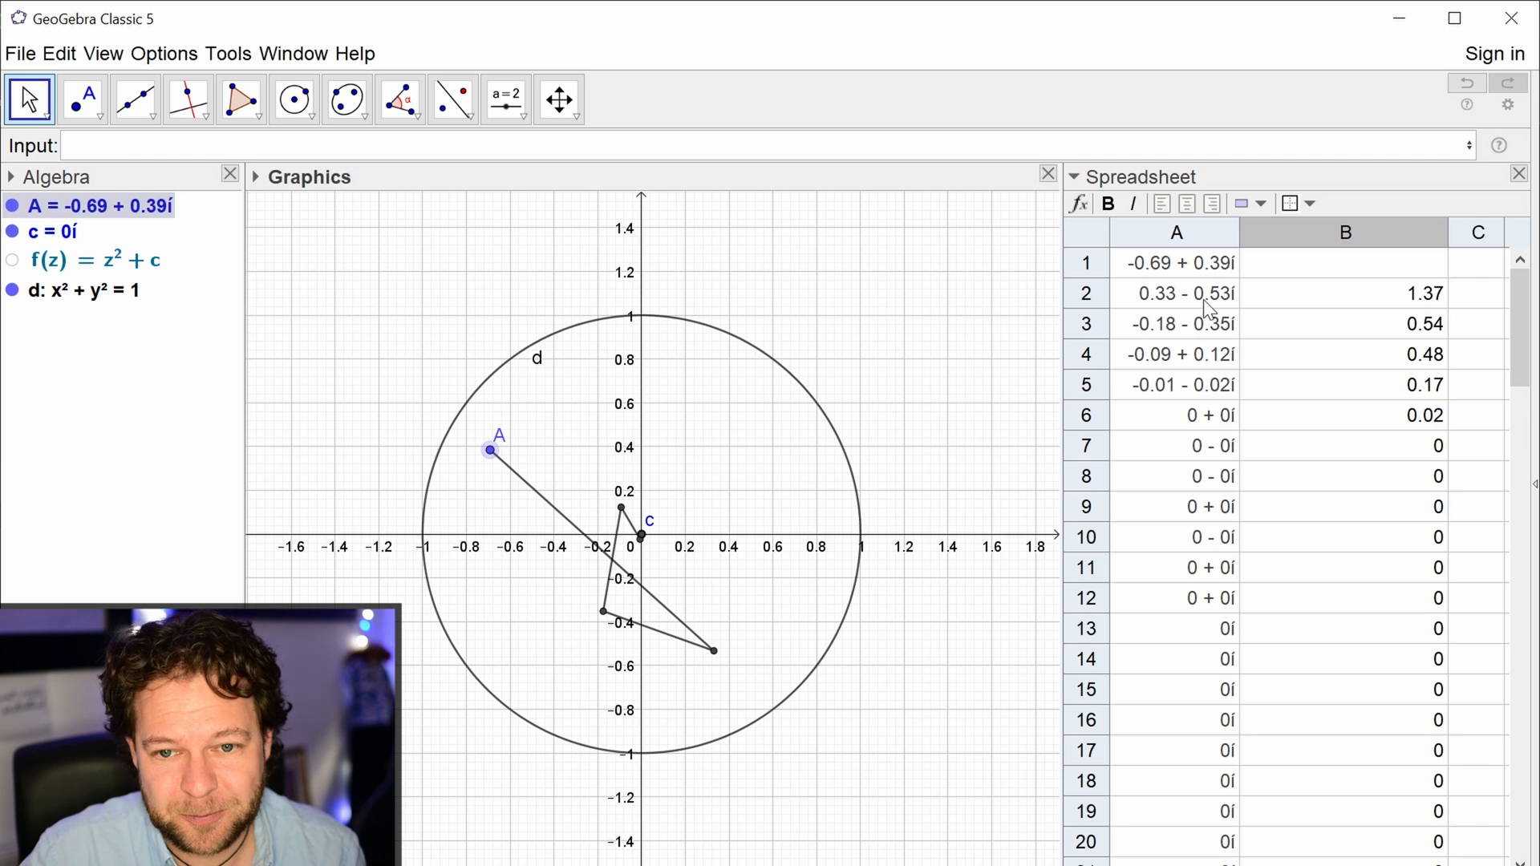
drag(644, 545, 690, 469)
drag(495, 459, 442, 419)
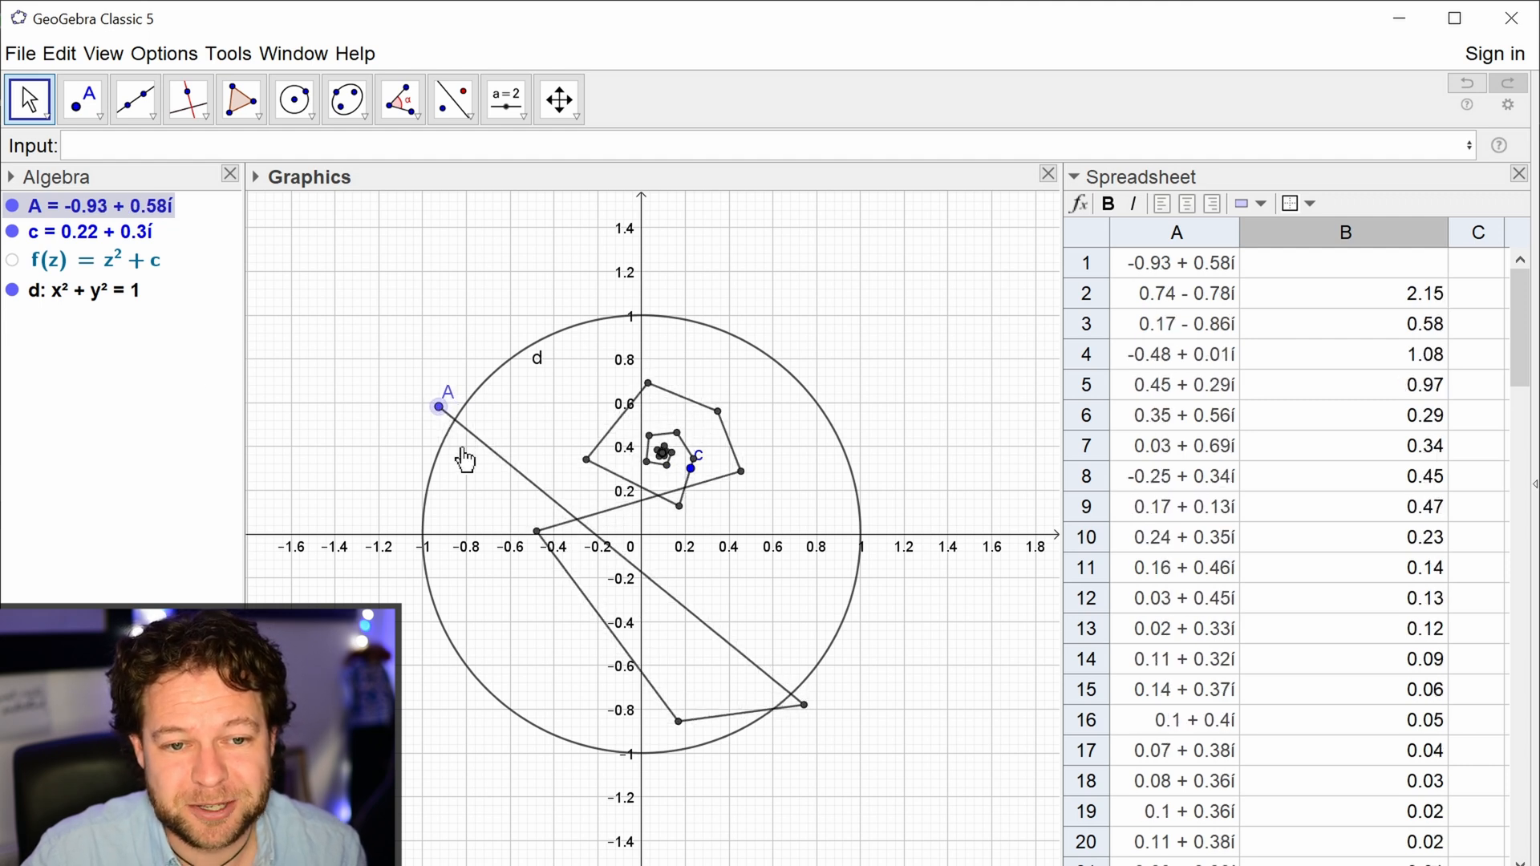
Step: Hide the unit circle d, and move point A to -0.47 + 0.64i and c back to the origin
click(12, 290)
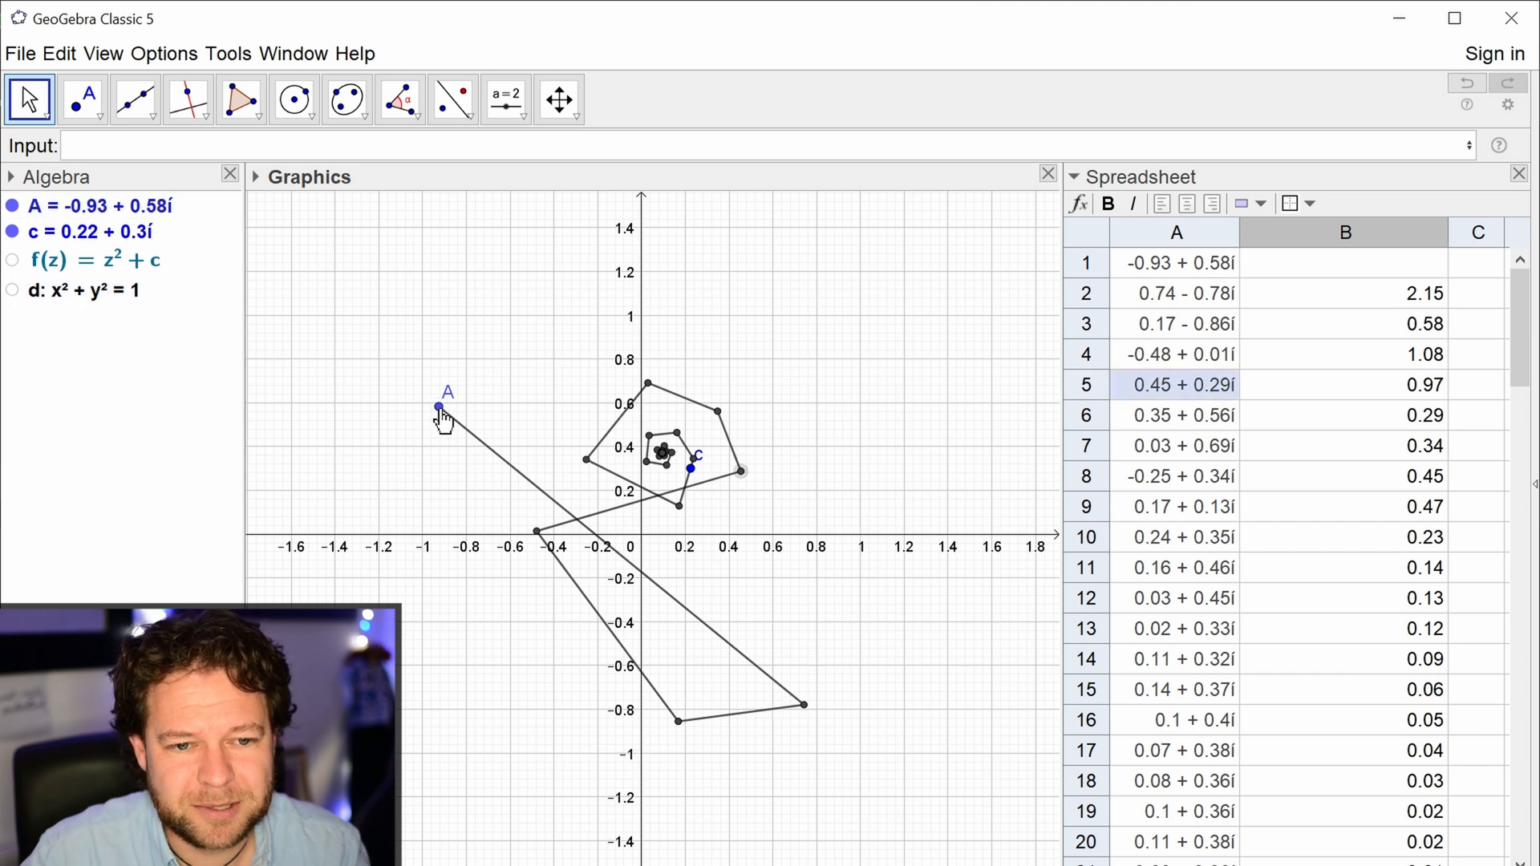
right_click(429, 493)
click(382, 444)
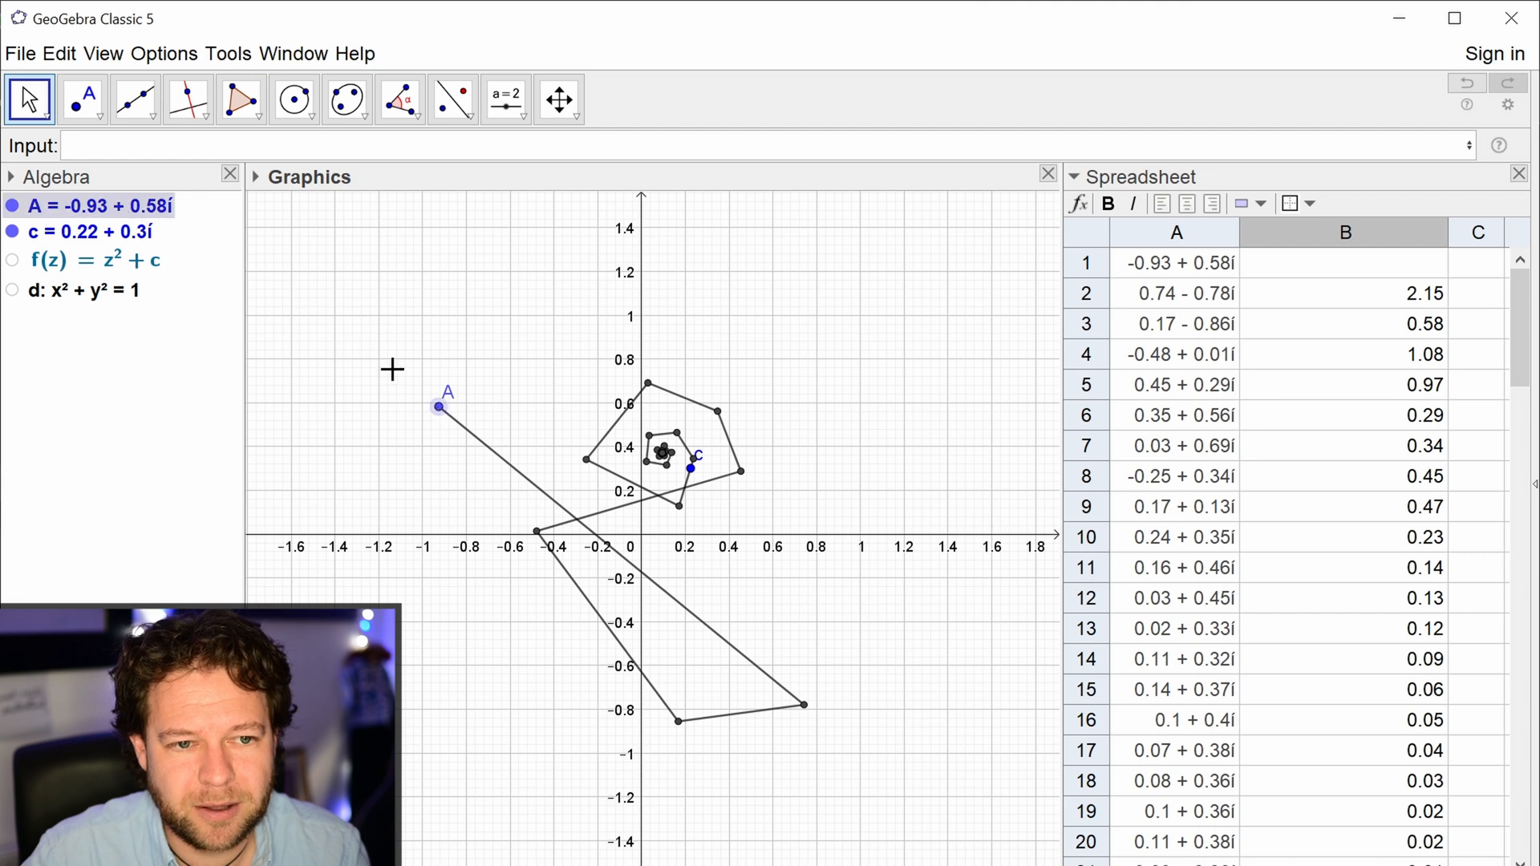
drag(438, 411, 539, 396)
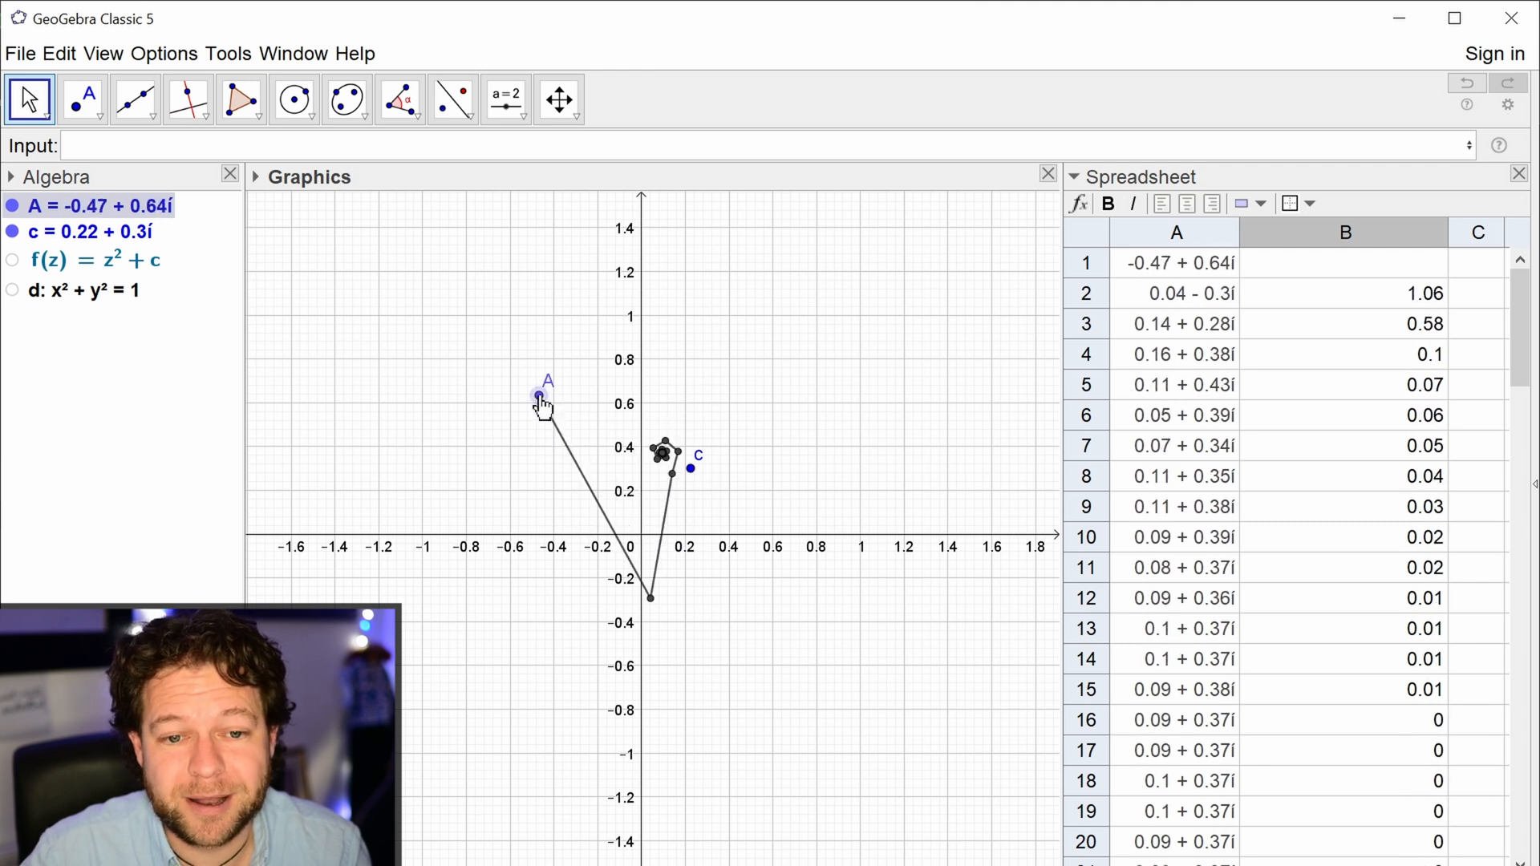
drag(691, 468, 643, 536)
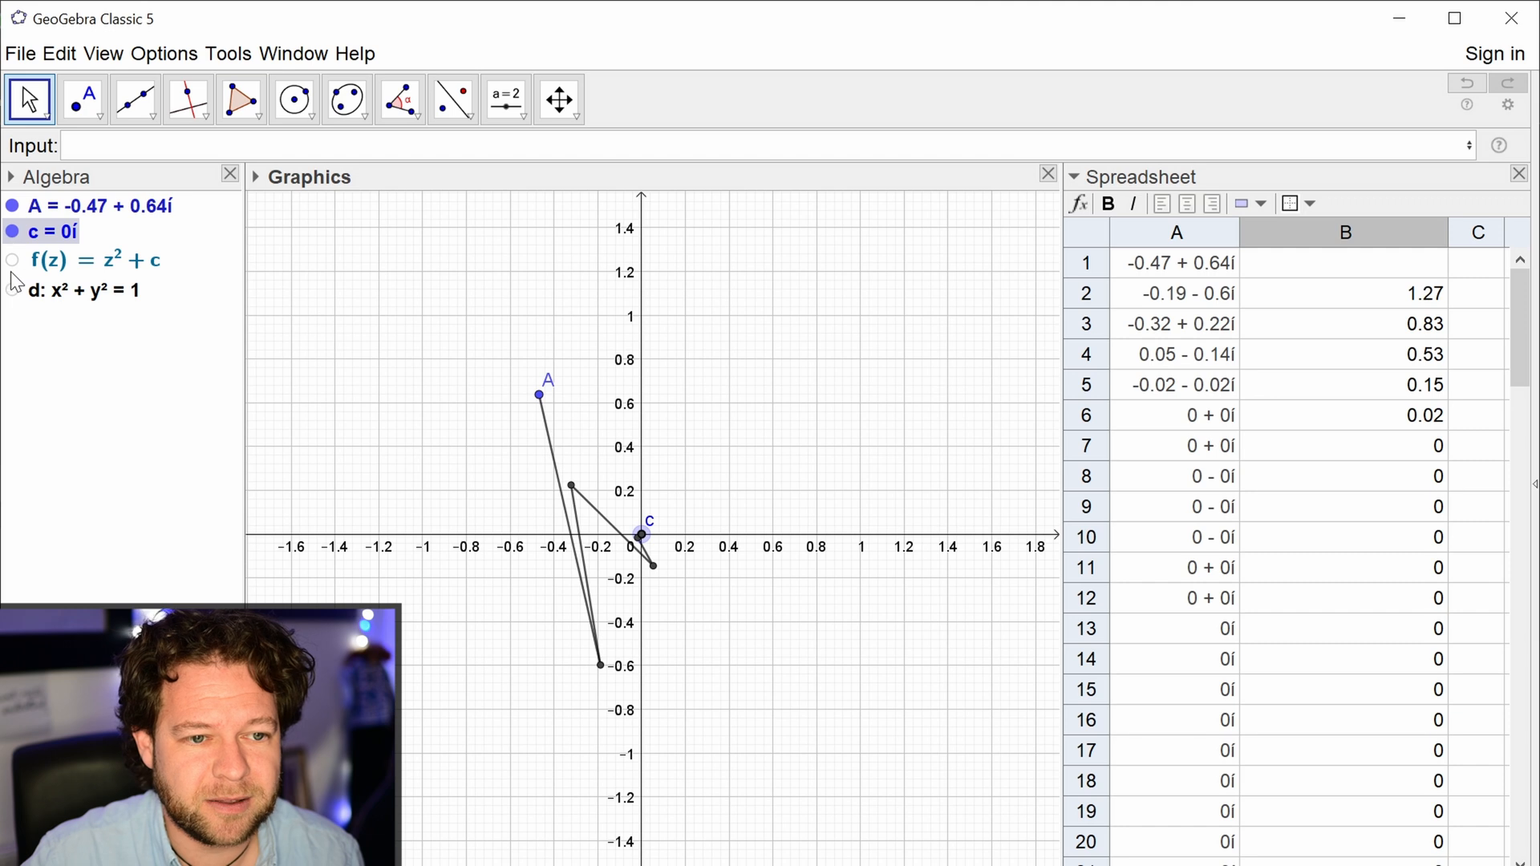
Step: Hide the points and segments of spreadsheet columns A and B in the graphics view
click(1166, 238)
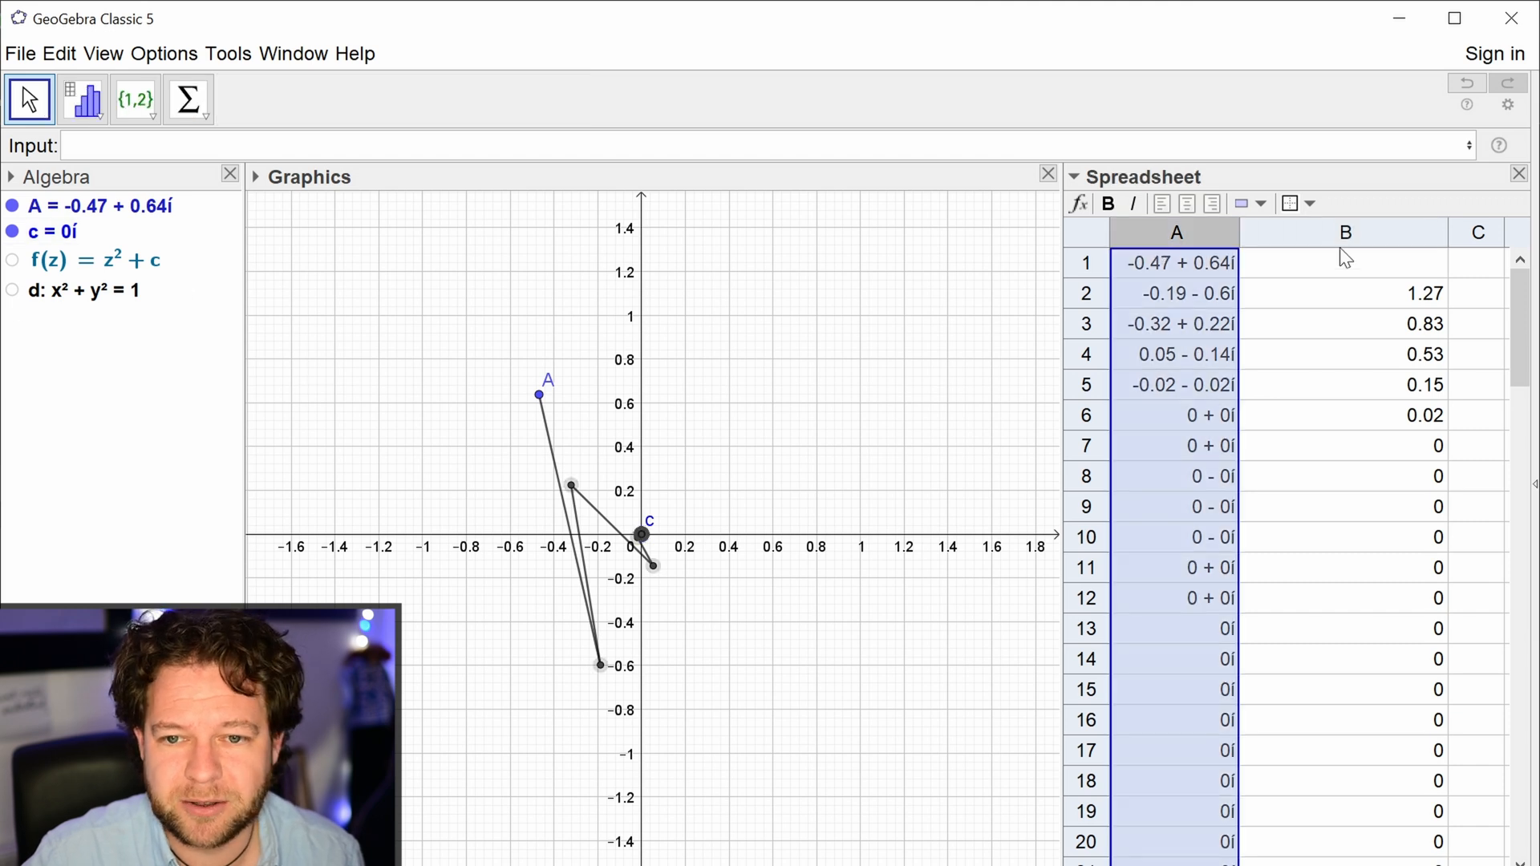
shift+click(1334, 235)
right_click(1334, 236)
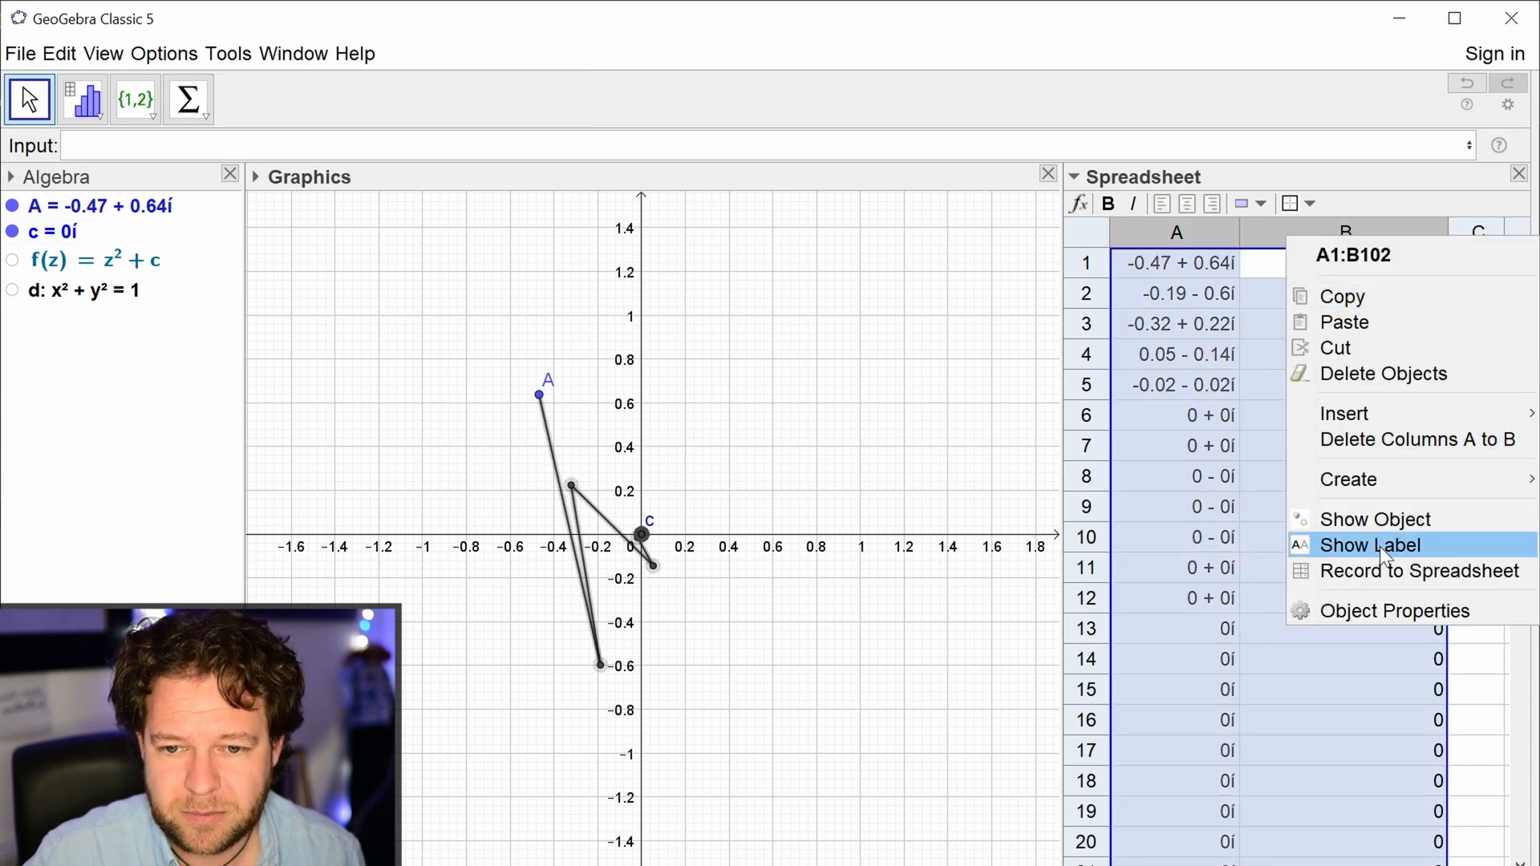
click(1371, 521)
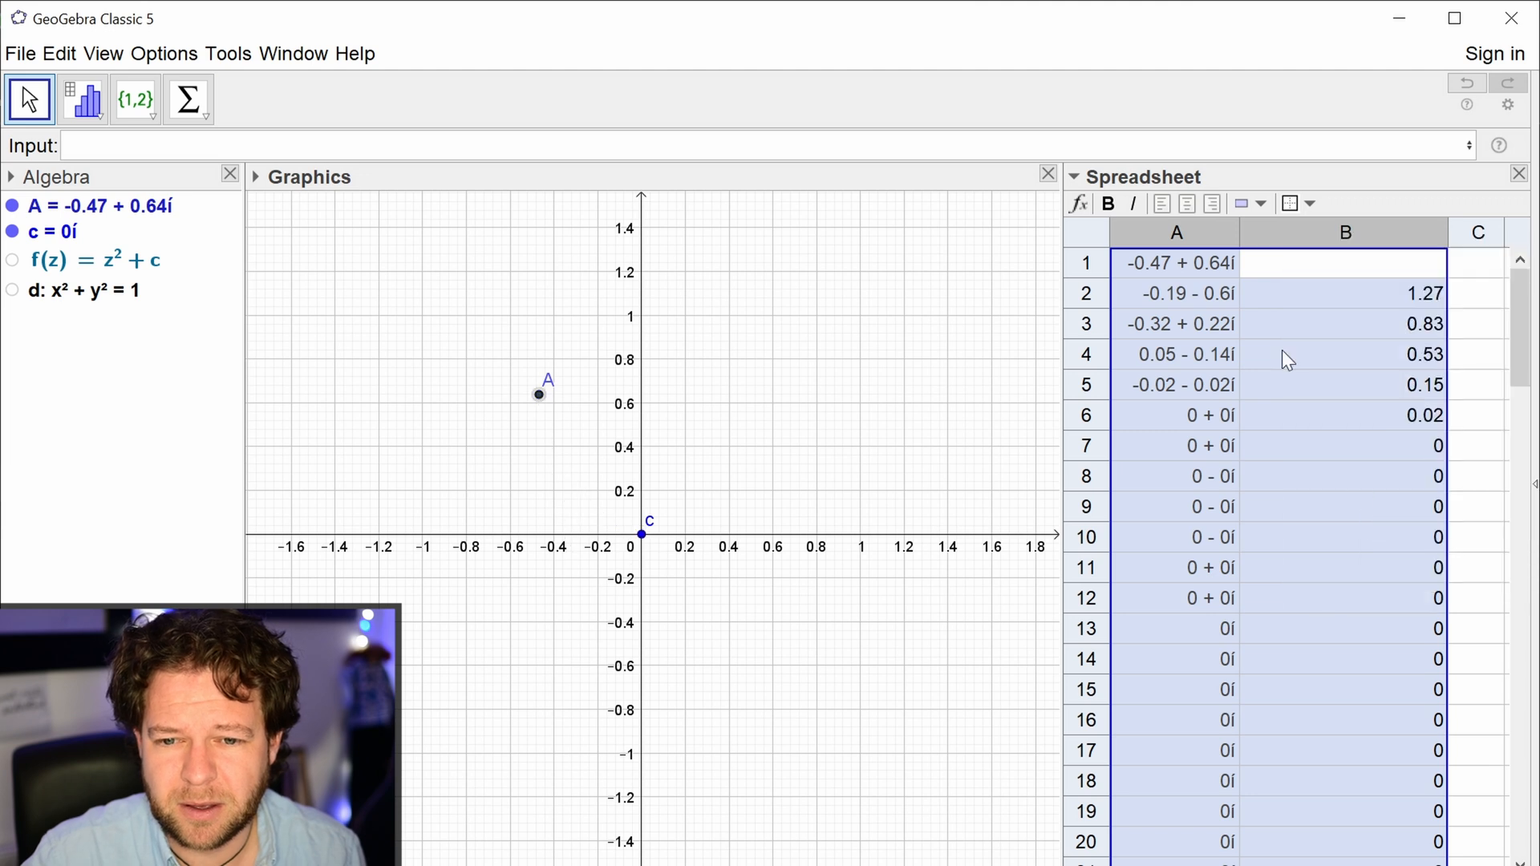
Step: Show the objects of columns A and B again and hide them once more
right_click(1196, 234)
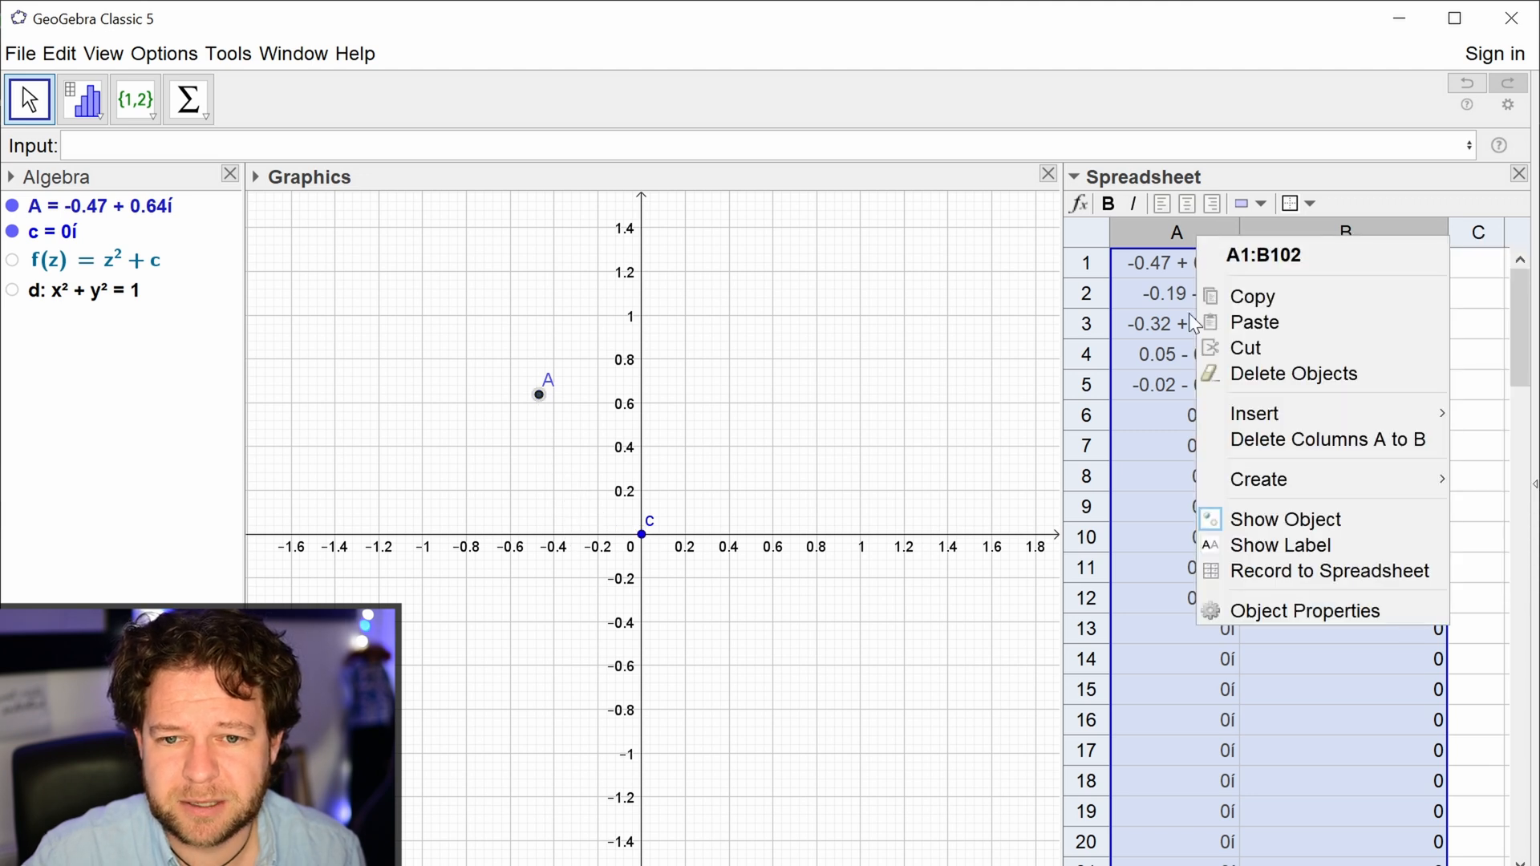
click(1260, 517)
right_click(1150, 238)
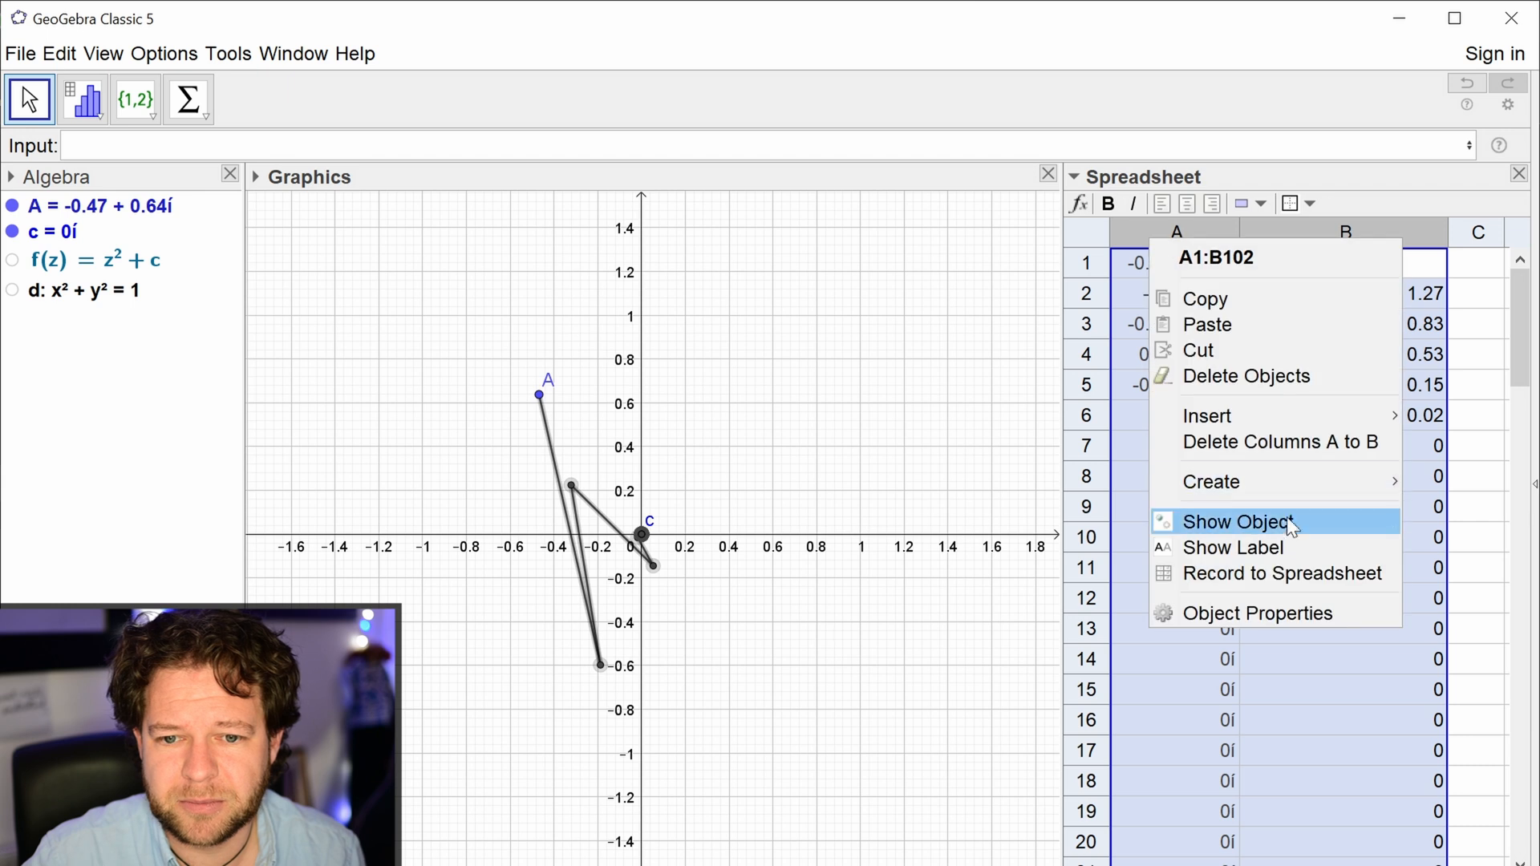
click(1292, 523)
click(1284, 566)
click(1221, 508)
click(1199, 387)
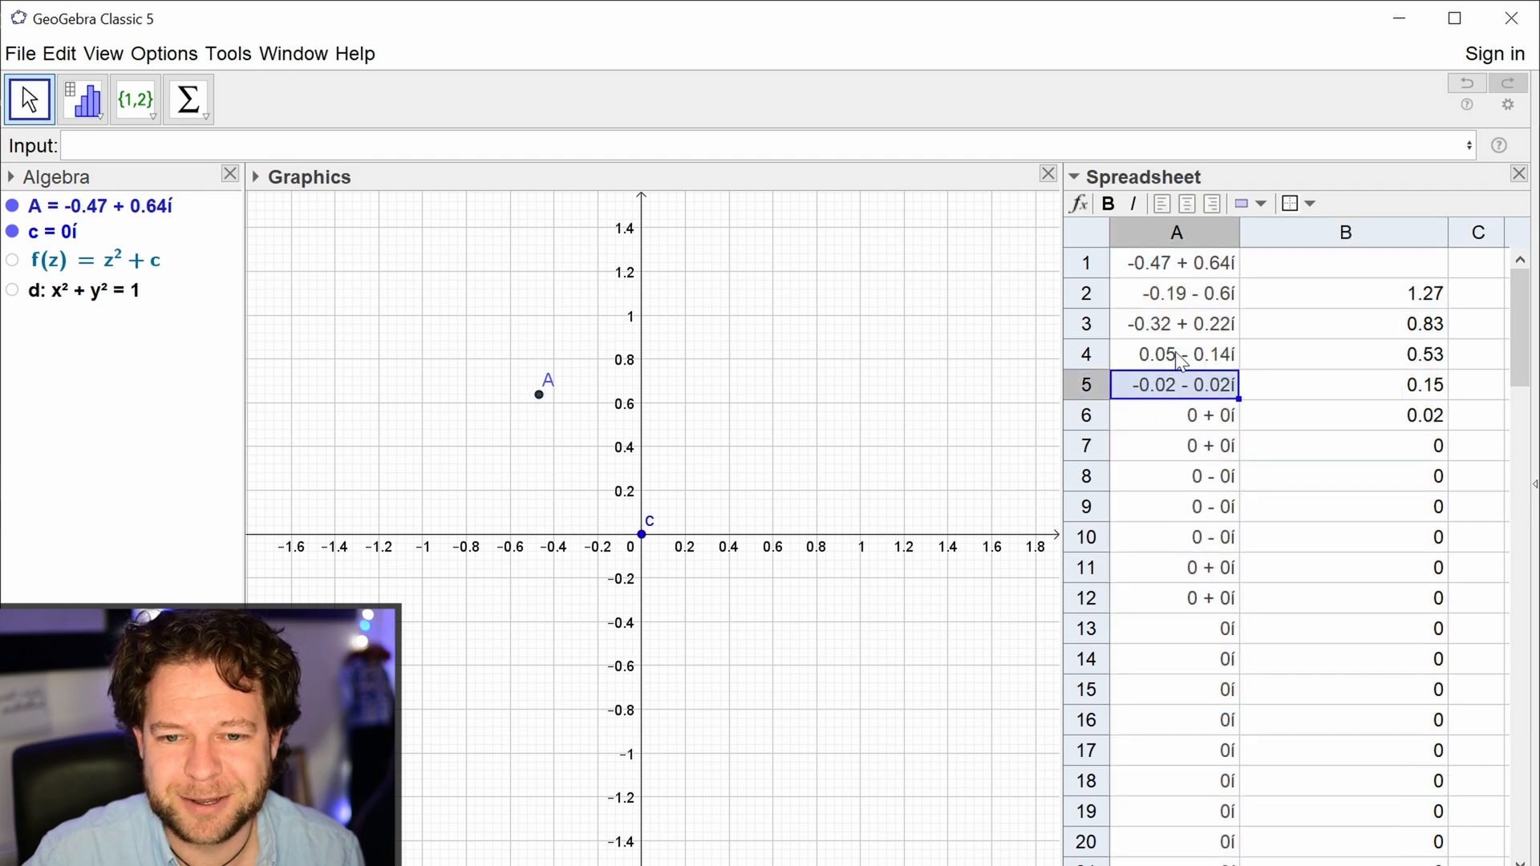
right_click(1181, 361)
click(1329, 302)
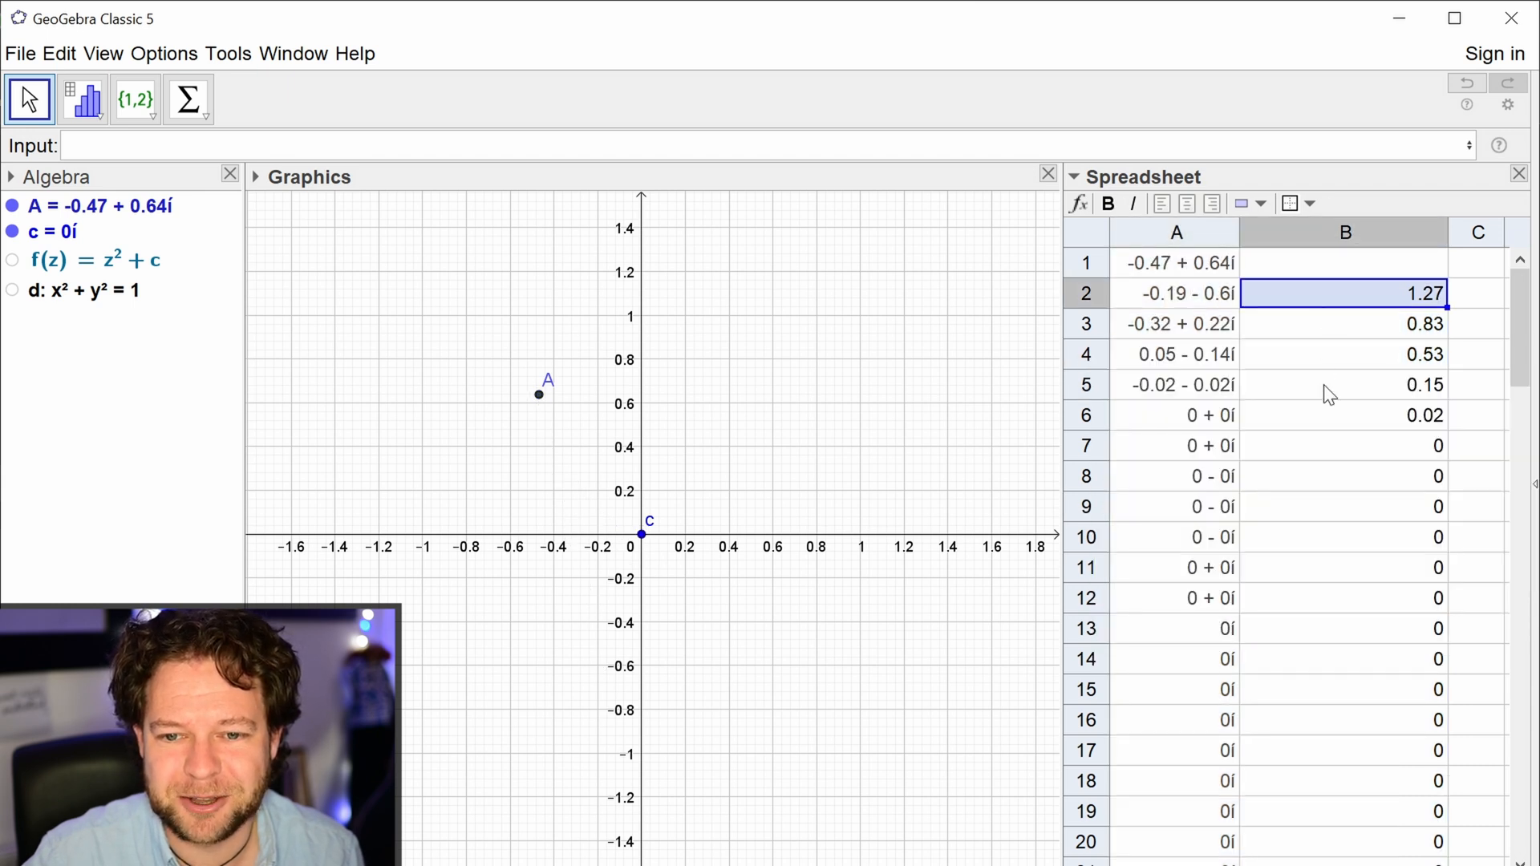
click(1329, 395)
click(883, 491)
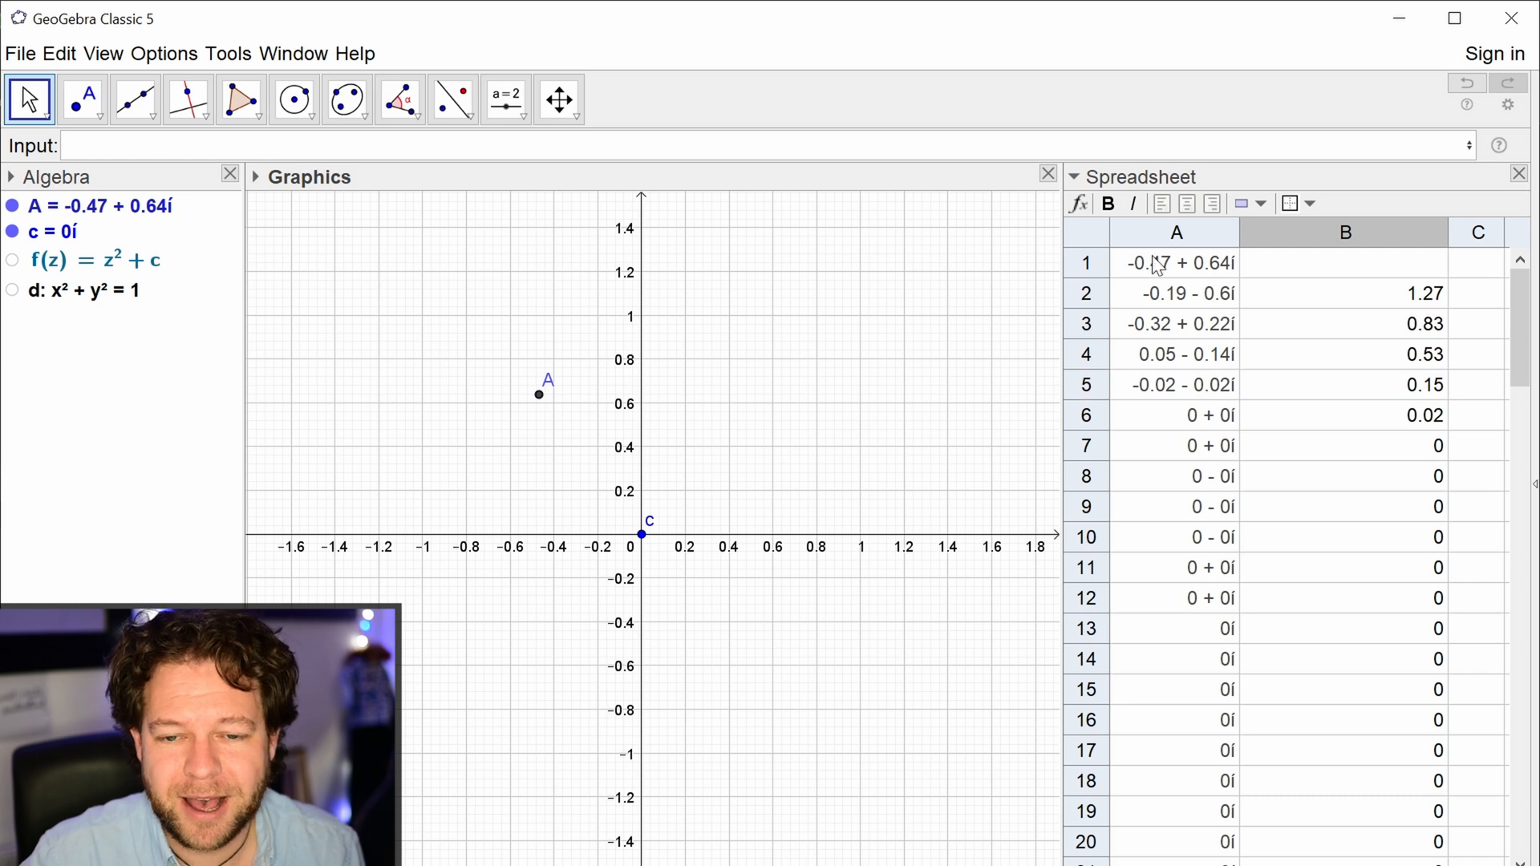
Step: Insert three empty columns before column A in the spreadsheet, and move point A to -0.38 + 0.36i
right_click(1177, 234)
mouse_move(1322, 411)
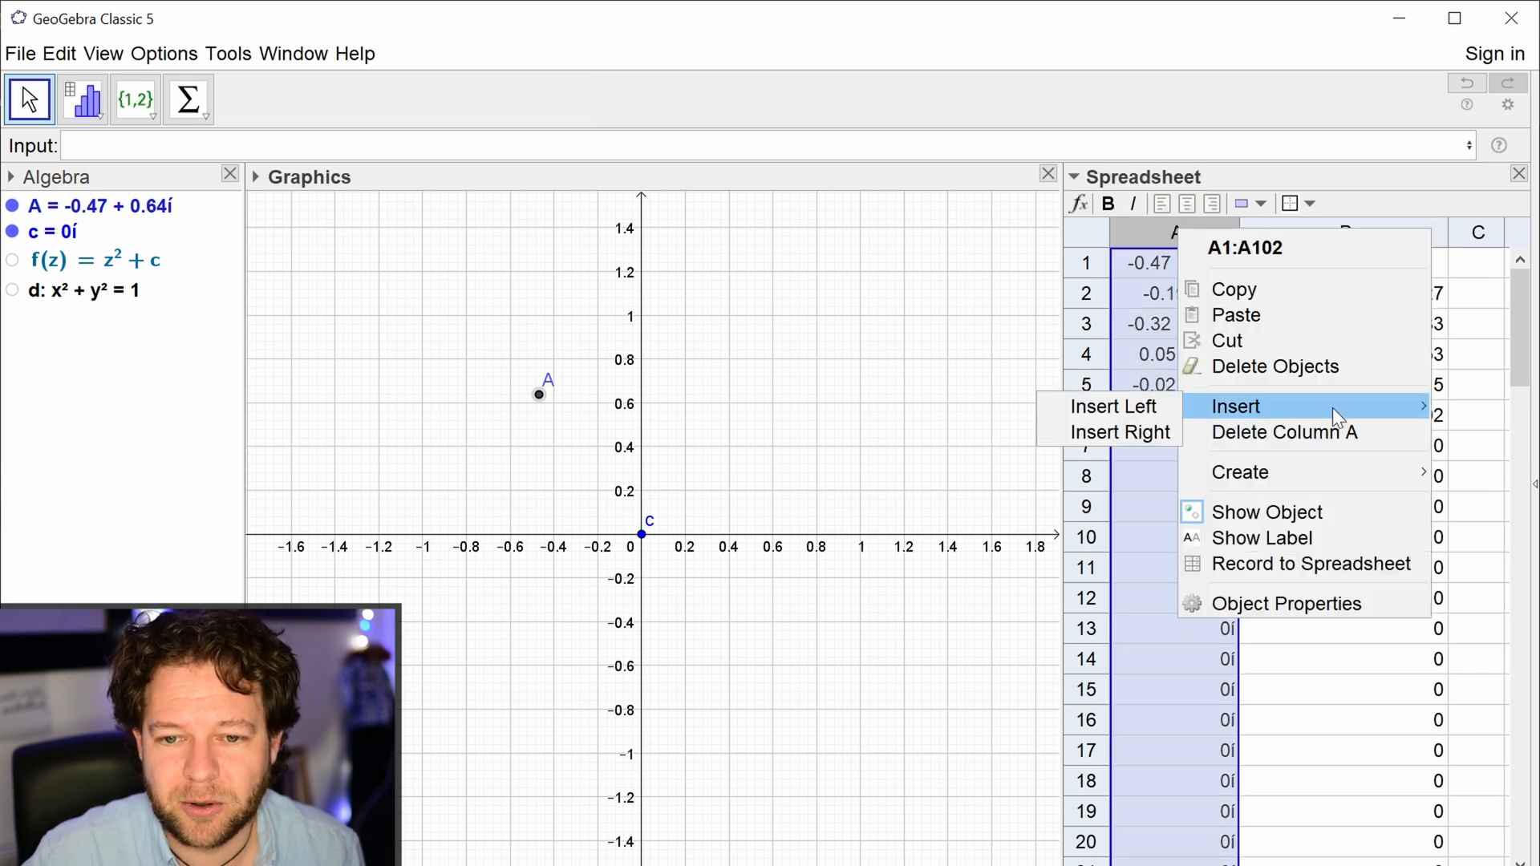
click(1127, 407)
right_click(1196, 234)
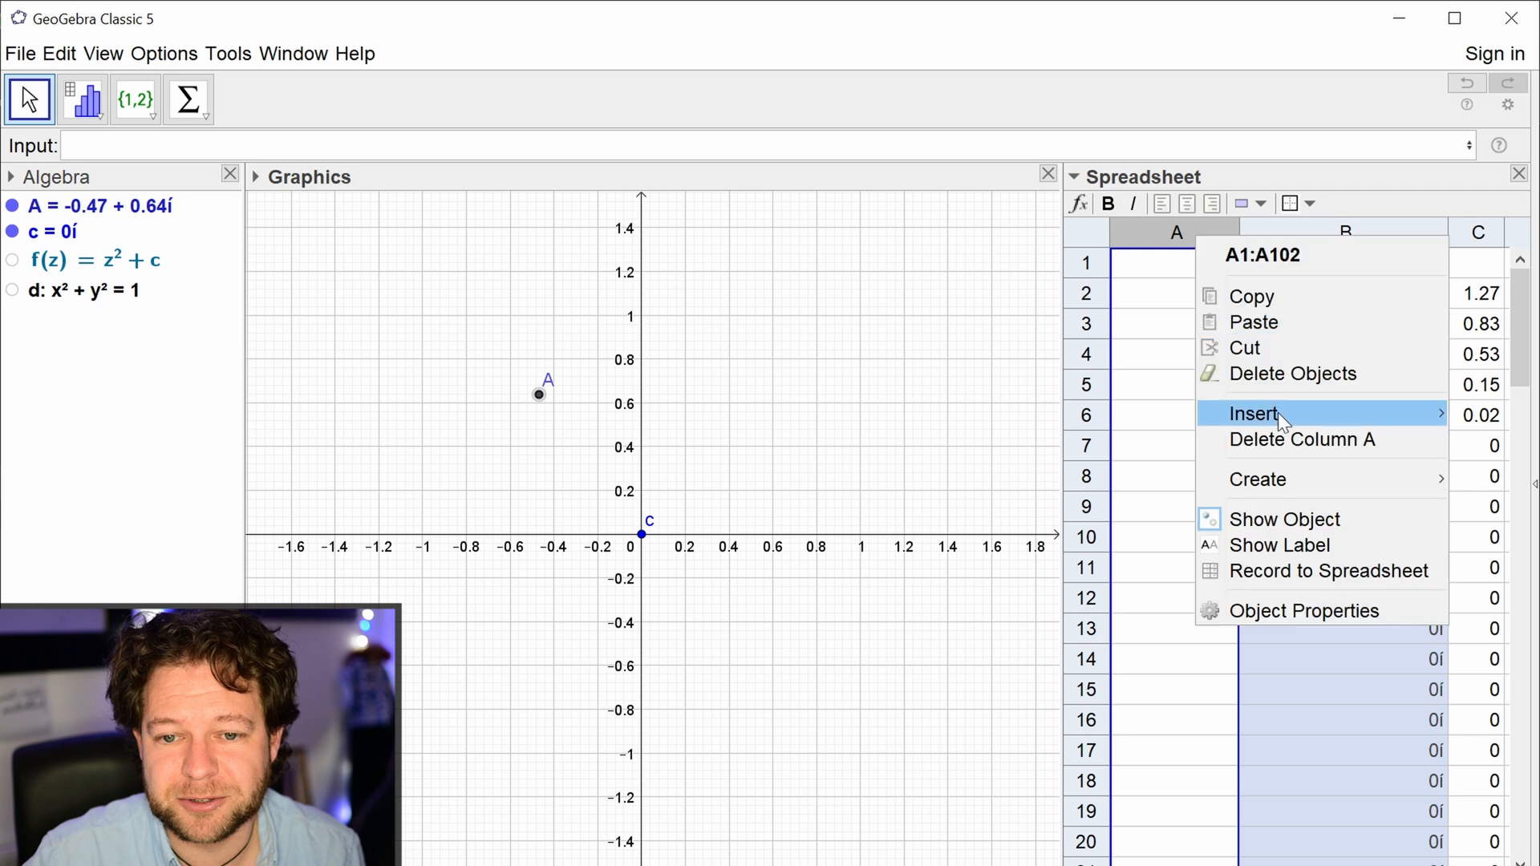
mouse_move(1279, 414)
click(1163, 410)
click(1219, 299)
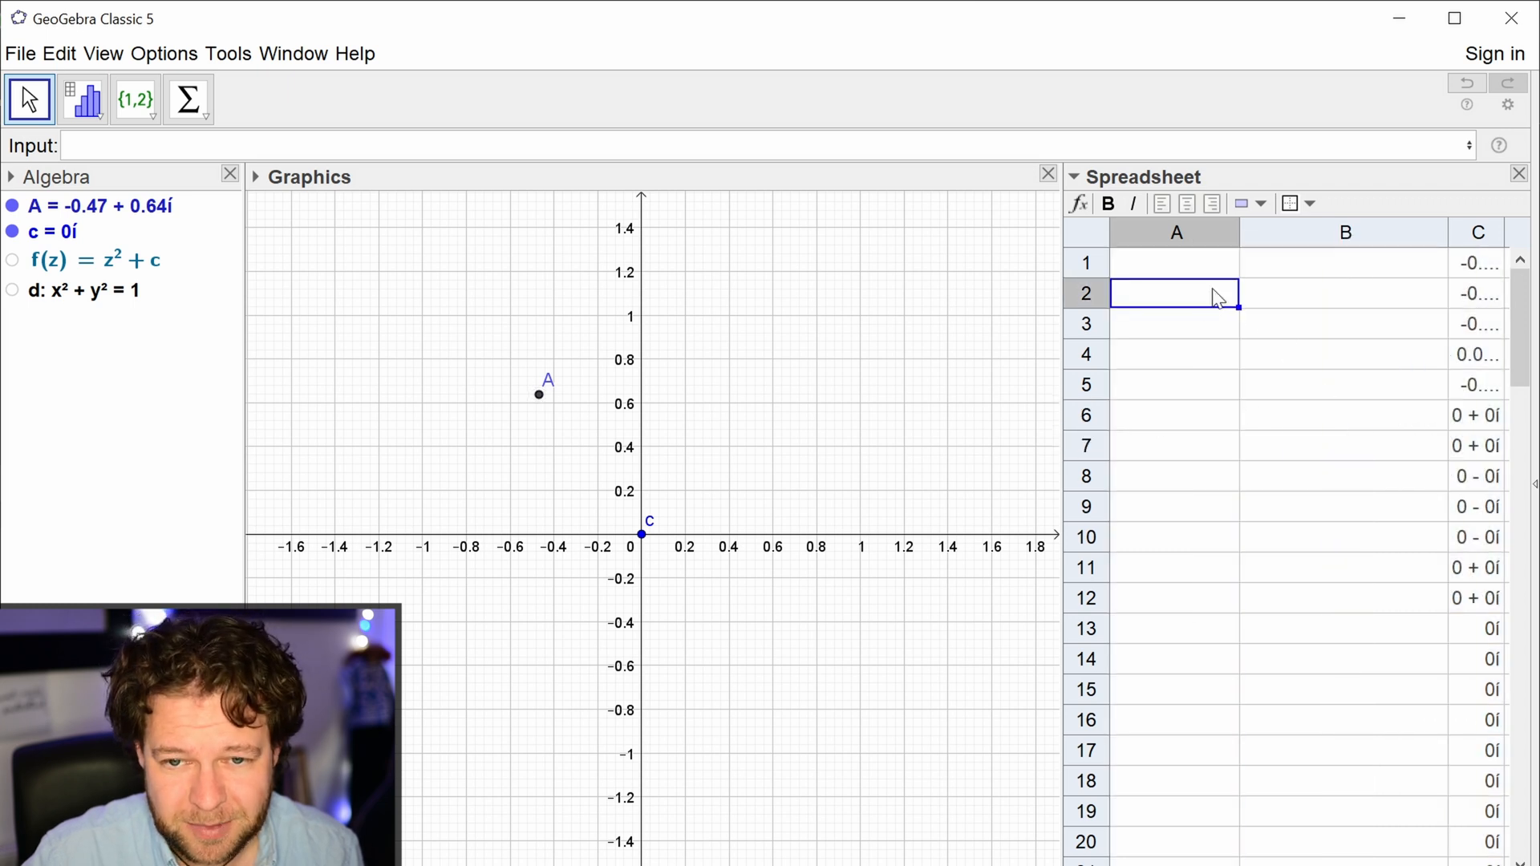
right_click(1212, 238)
mouse_move(1288, 407)
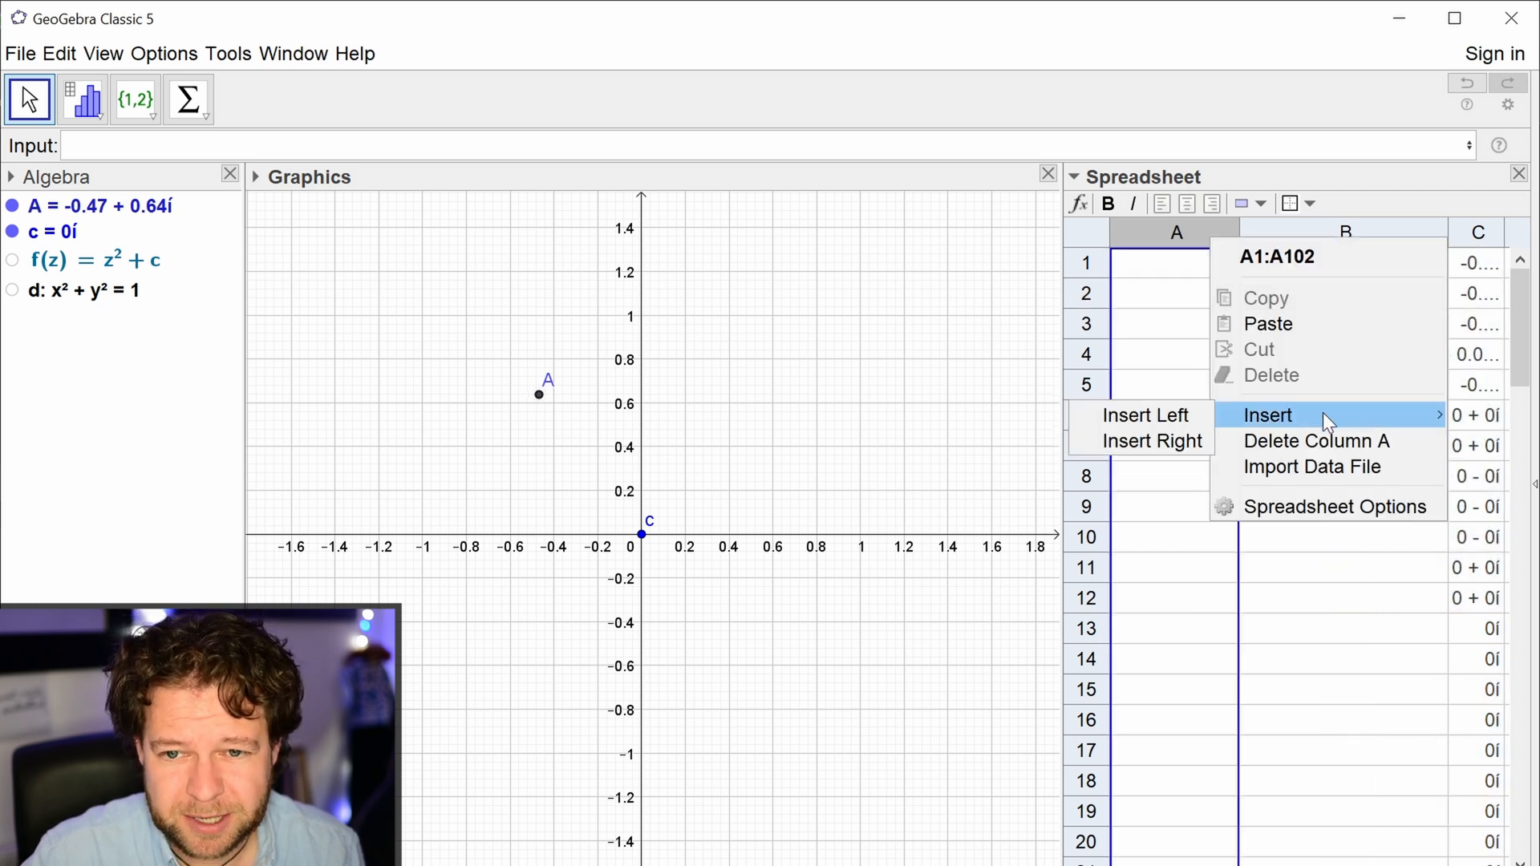
click(1156, 415)
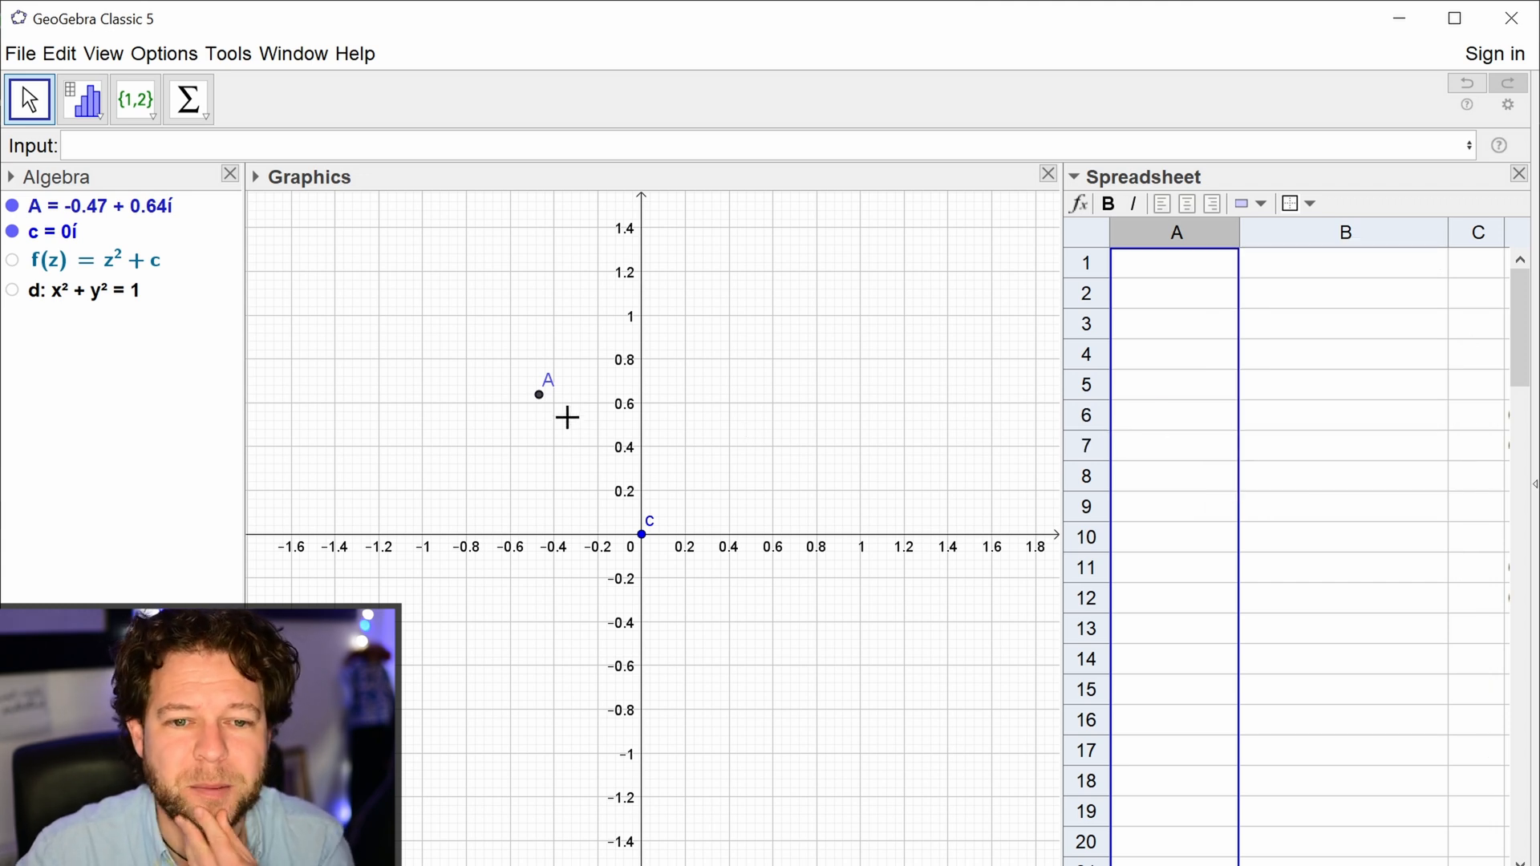
drag(540, 395, 562, 467)
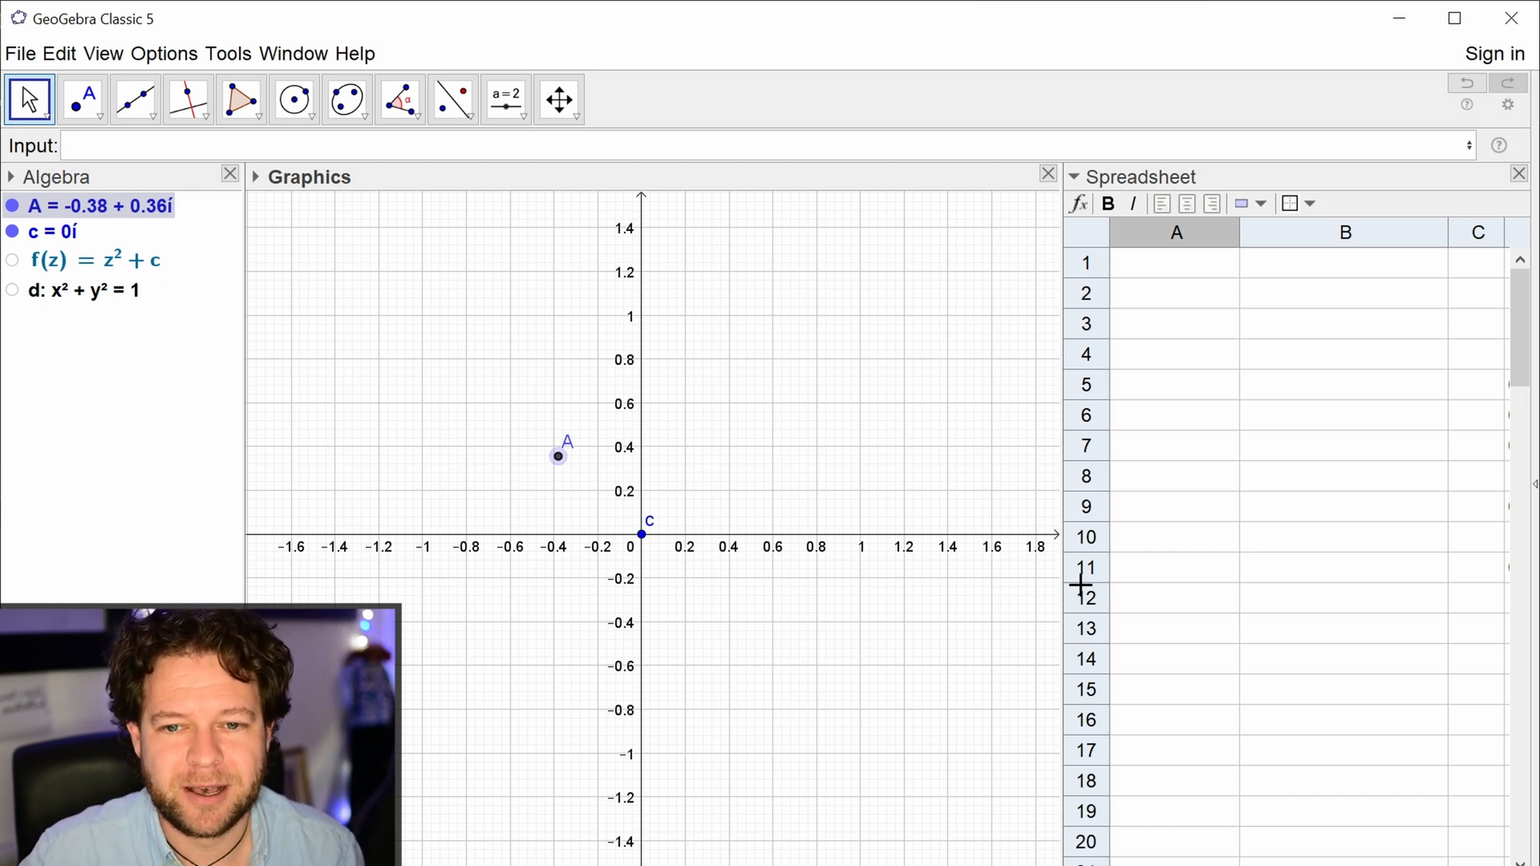
Step: Show the objects of spreadsheet columns D and E in the graphics view, and move point A to -0.49 + 0.71i
scroll(1365, 704, right, 5)
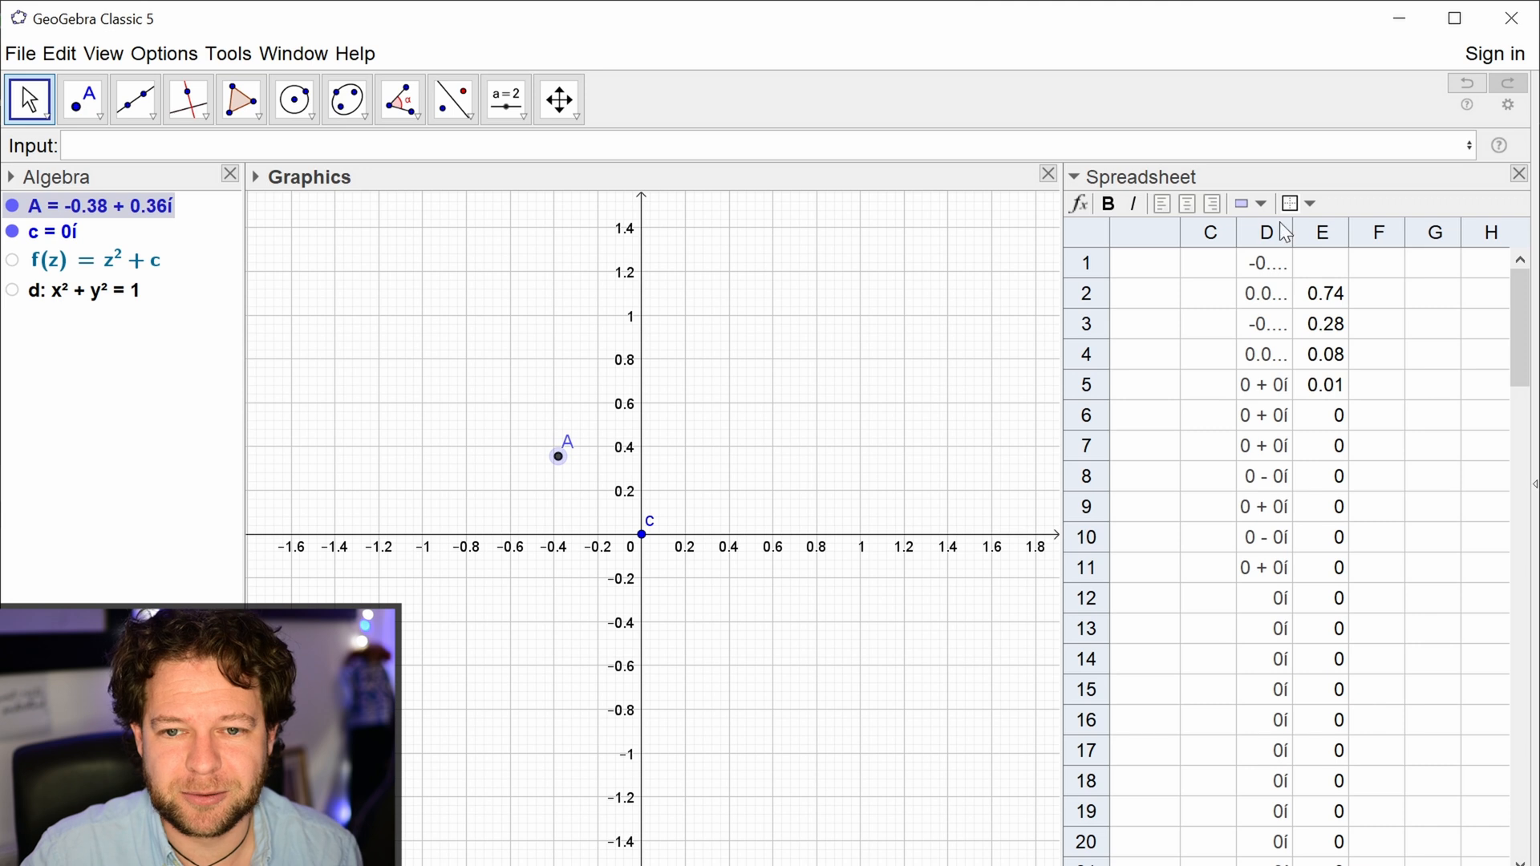
drag(1279, 230, 1308, 239)
right_click(1308, 239)
click(1340, 516)
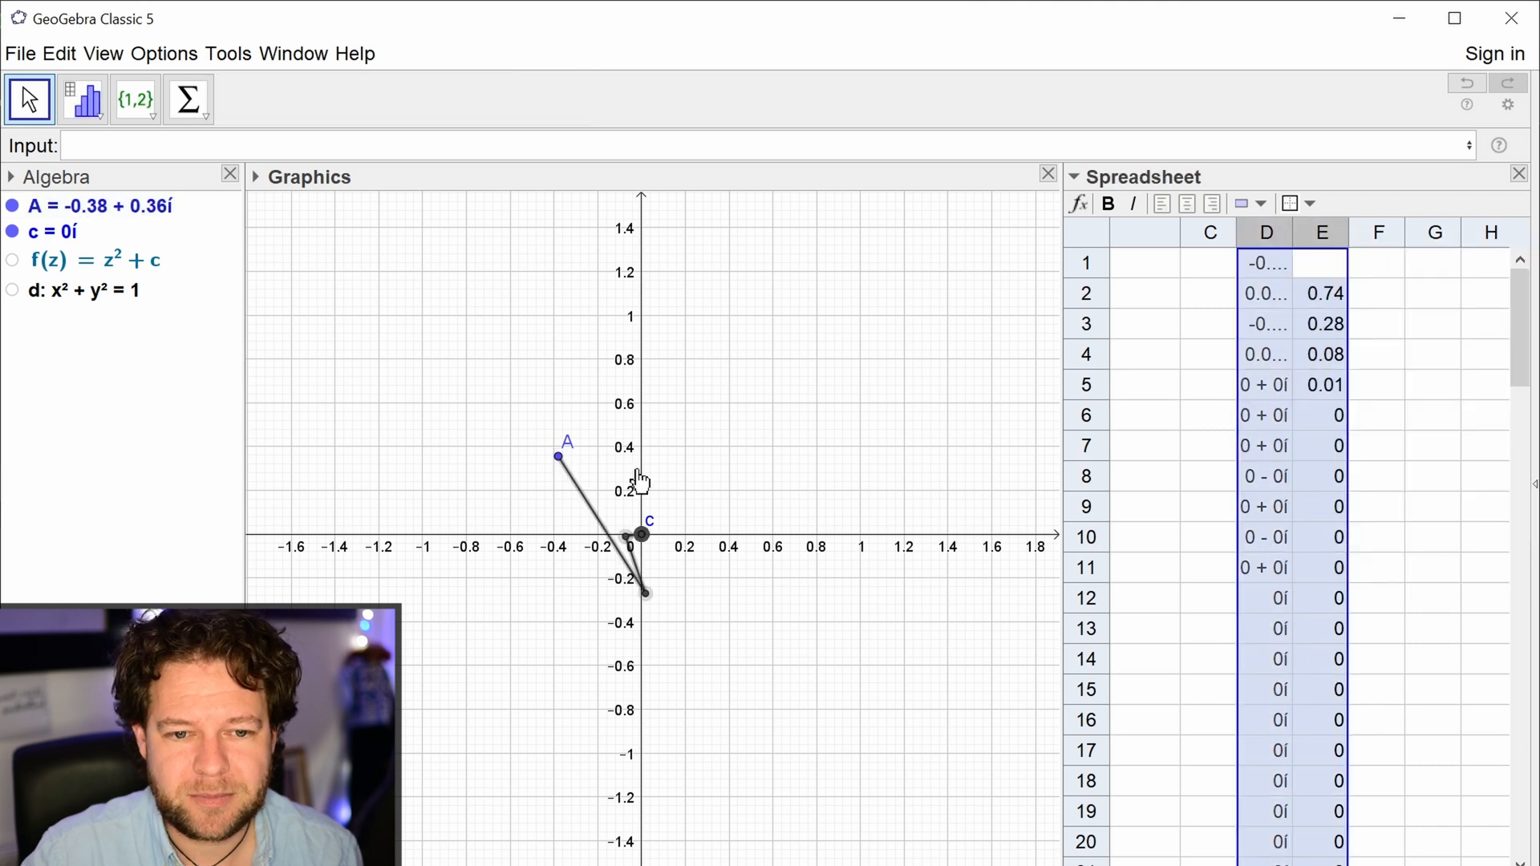
click(564, 470)
drag(564, 470, 539, 393)
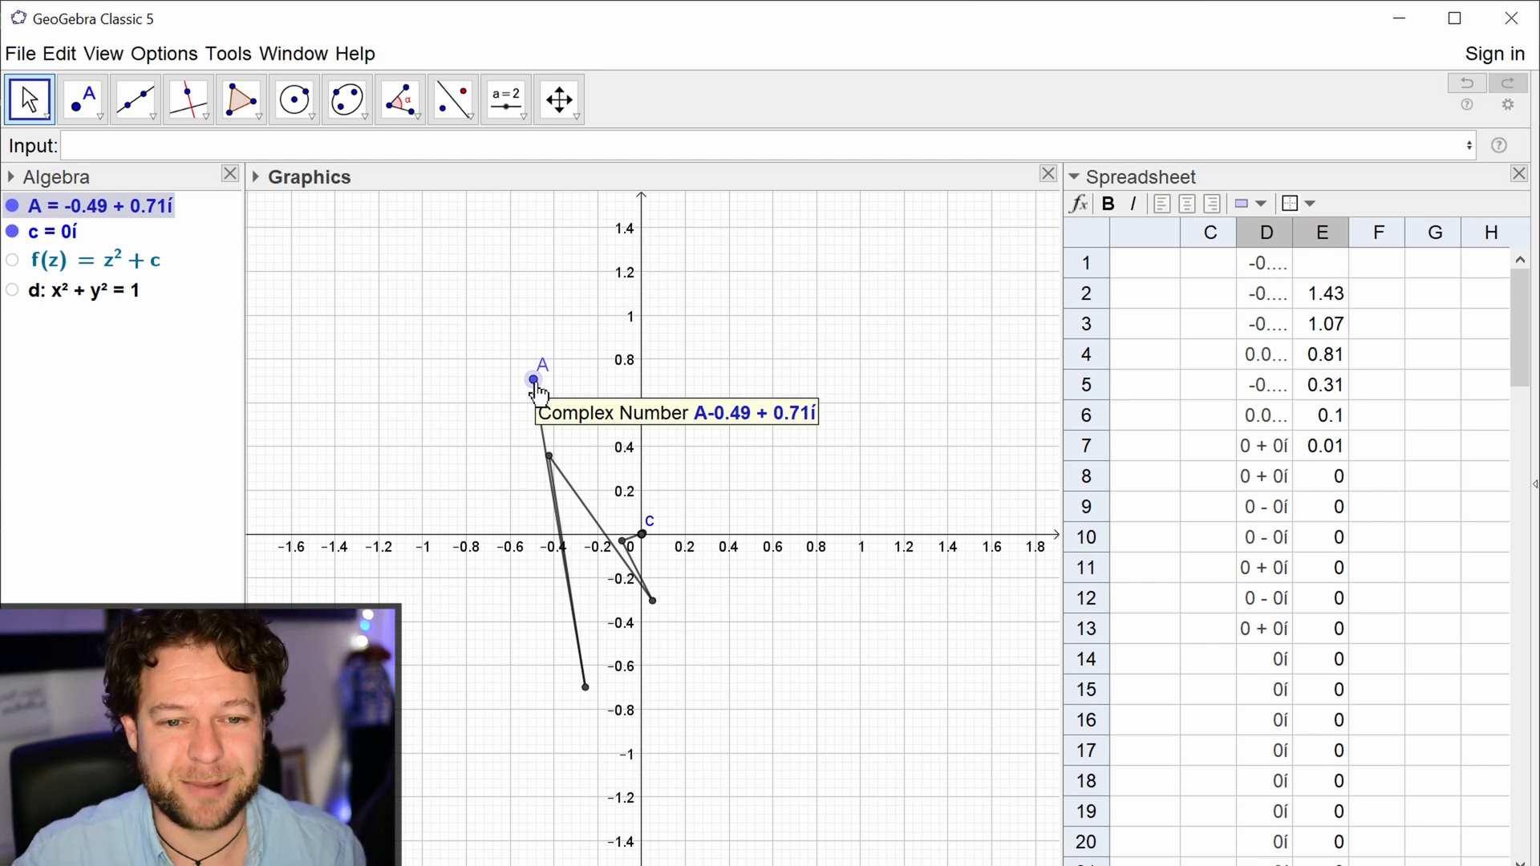
Step: Hide the points and segments of spreadsheet columns D and E in the graphics view
drag(1267, 233, 1323, 233)
right_click(1309, 237)
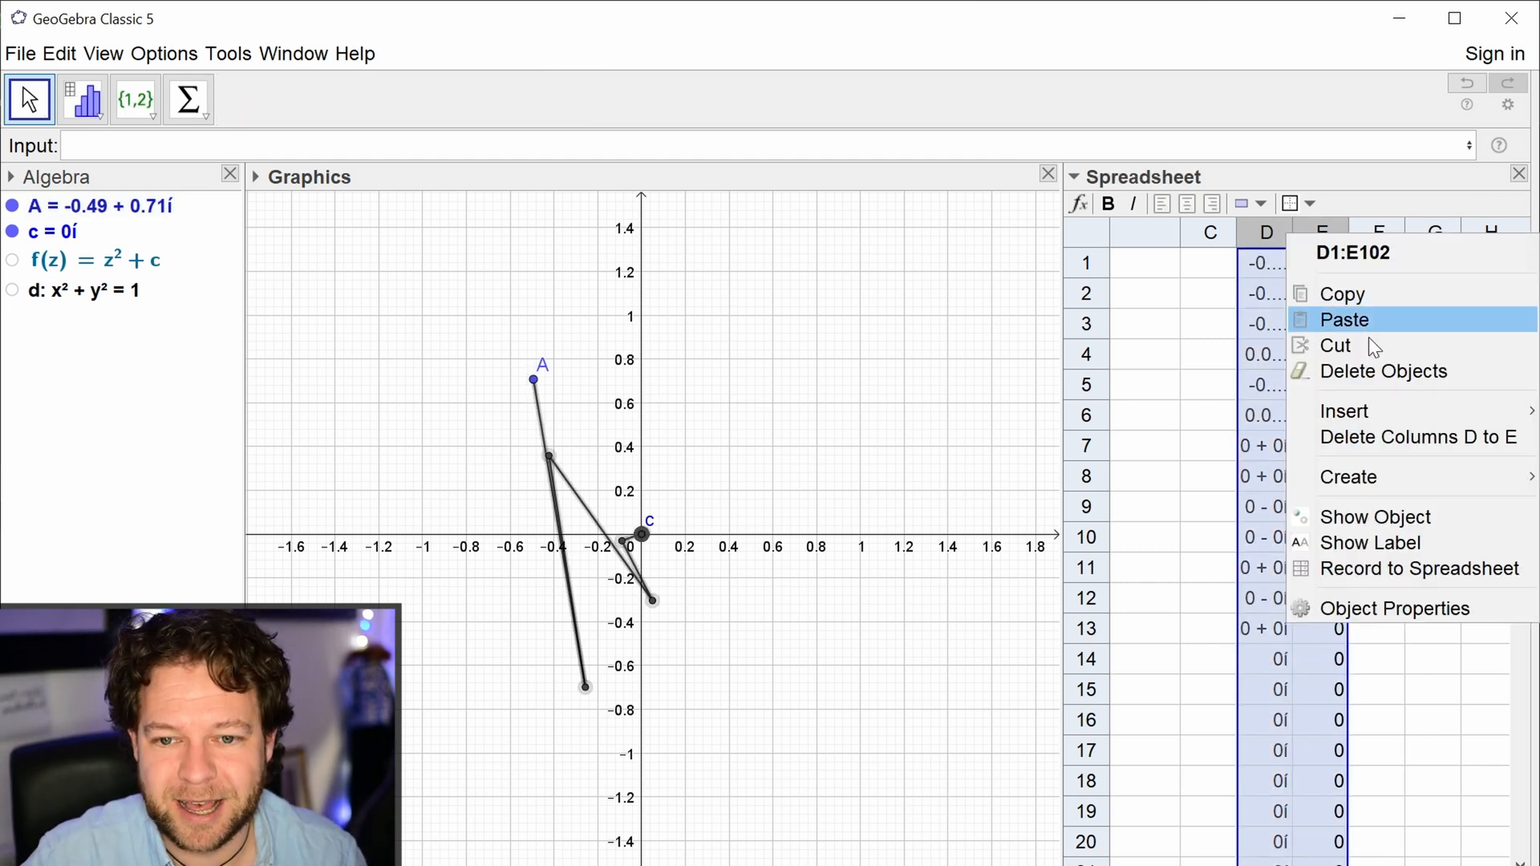
click(1377, 518)
click(629, 416)
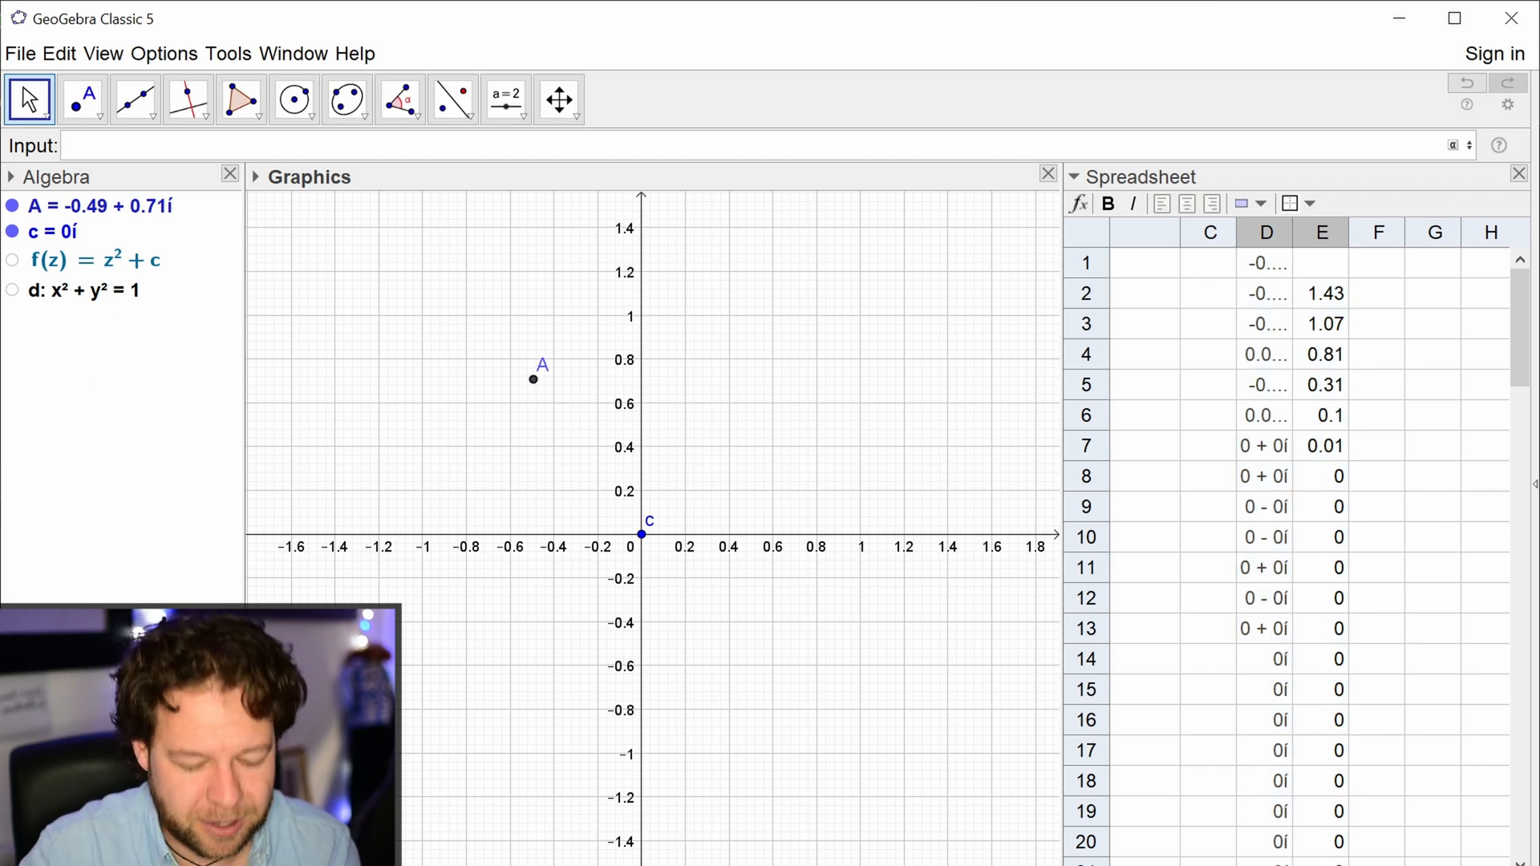
Step: Try to create the inverse of f with the Invert command, and clear the entry
text(invert)
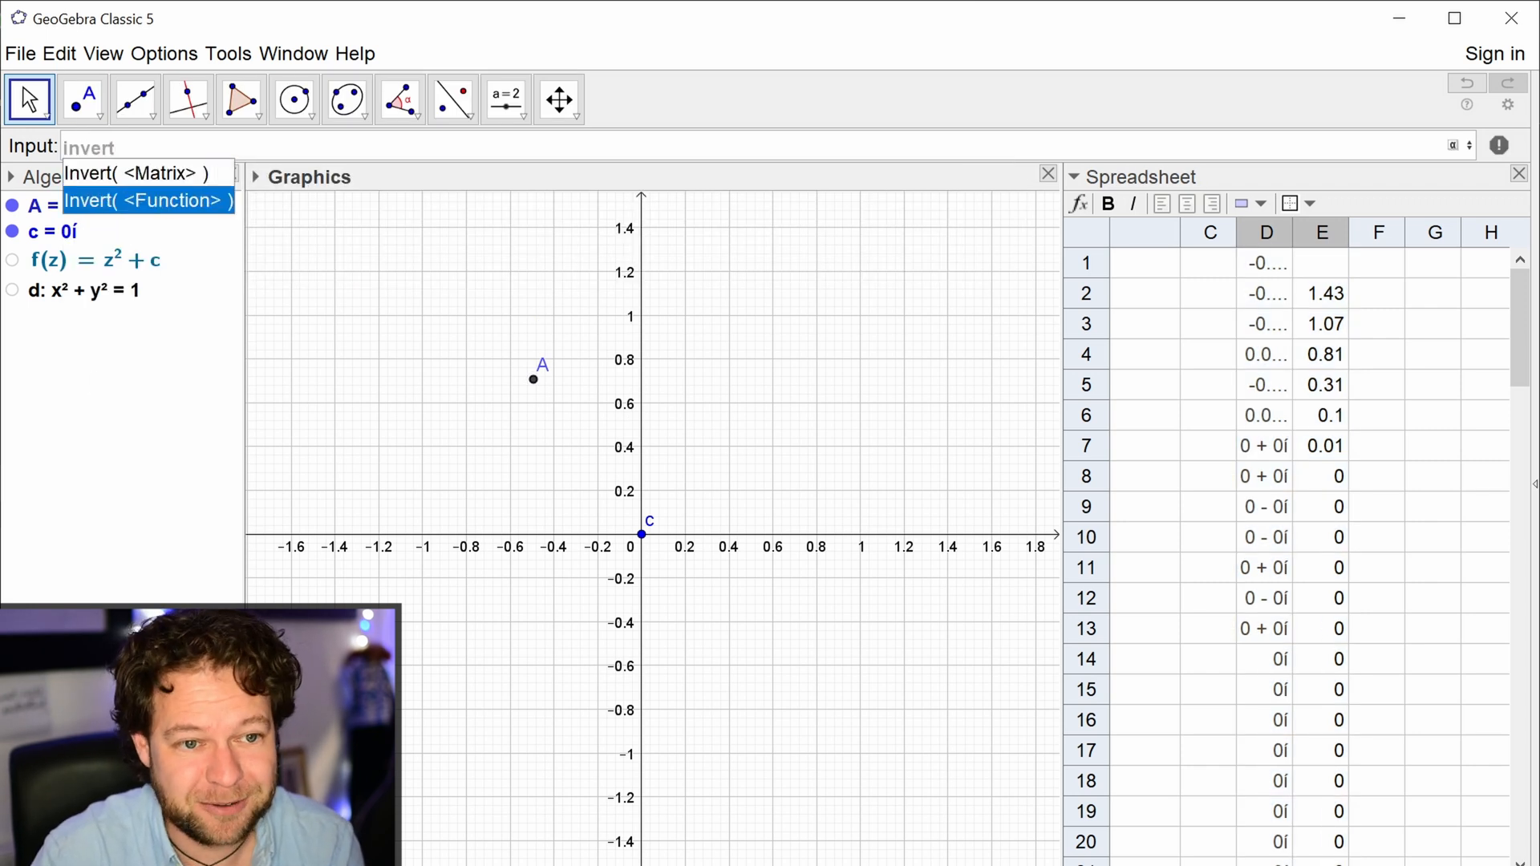
key(Return)
text(f)
key(Return)
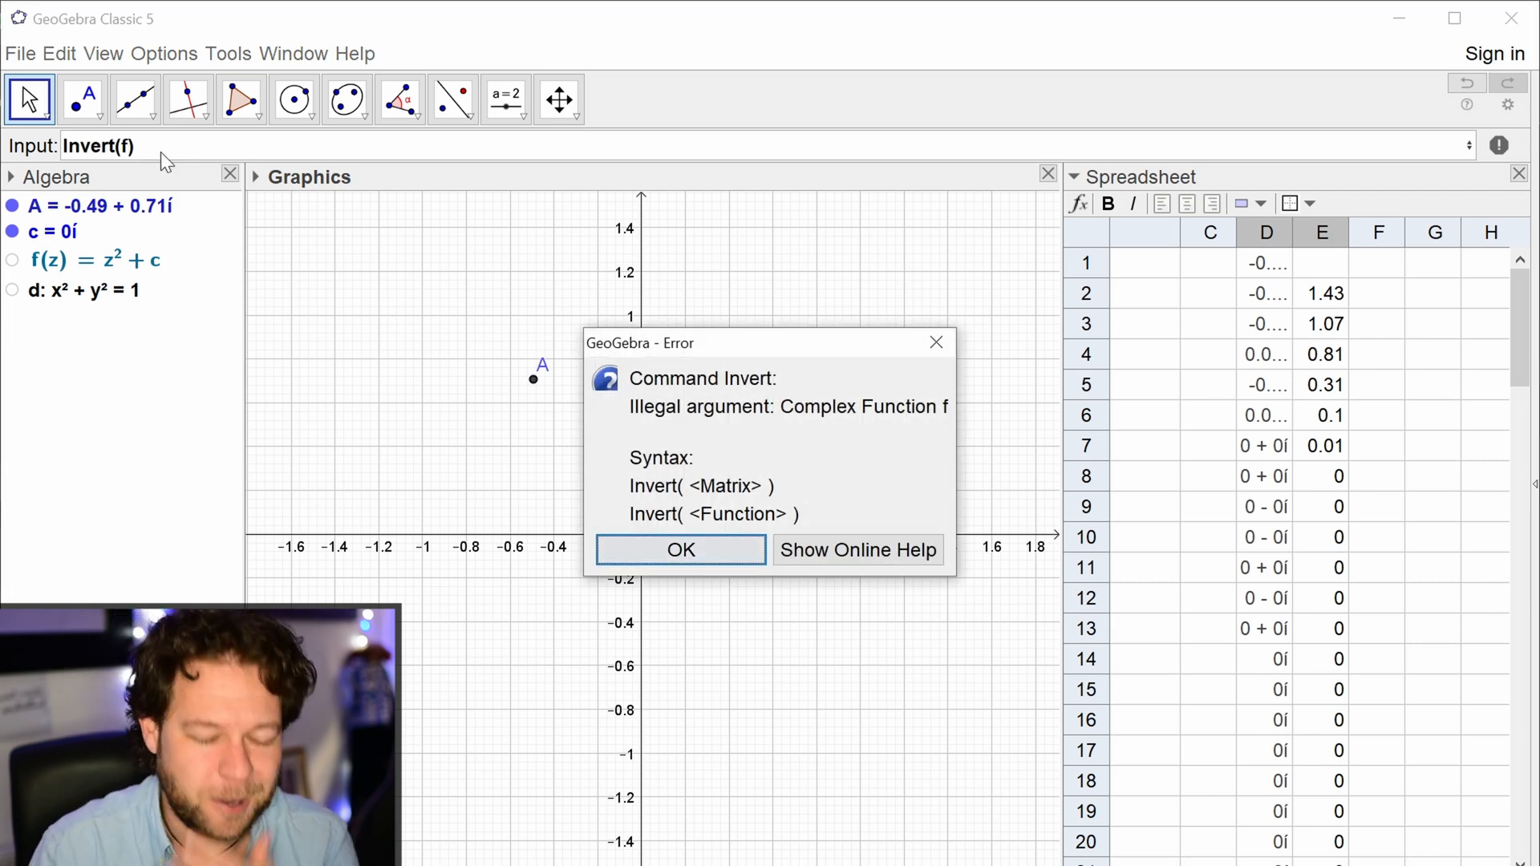
key(Return)
key(BackSpace)
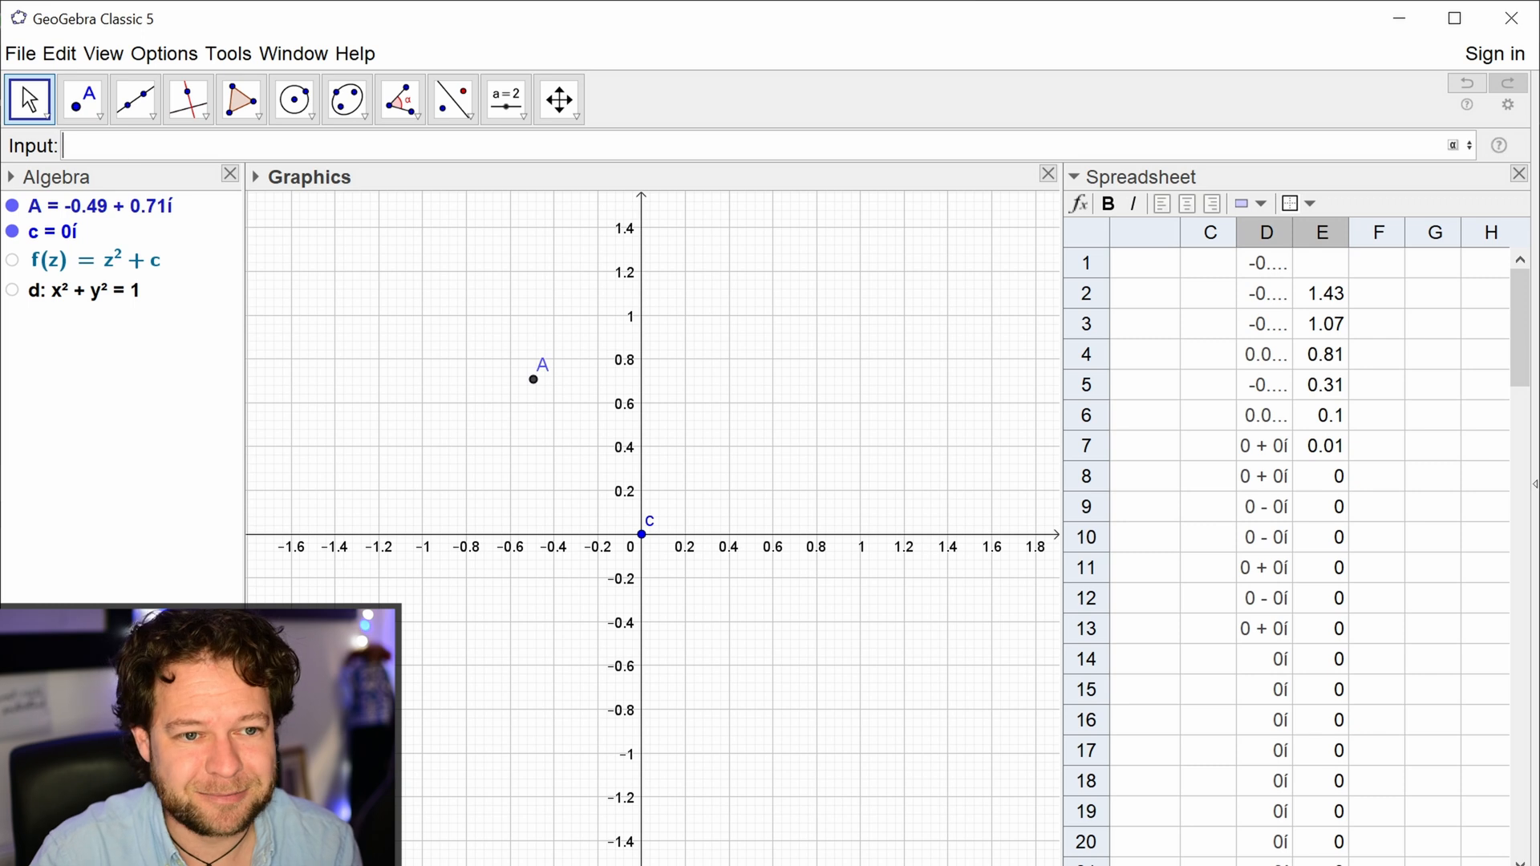
Step: Define the complex function g(z) = (z-c)^(0.5)
text(g(z)=)
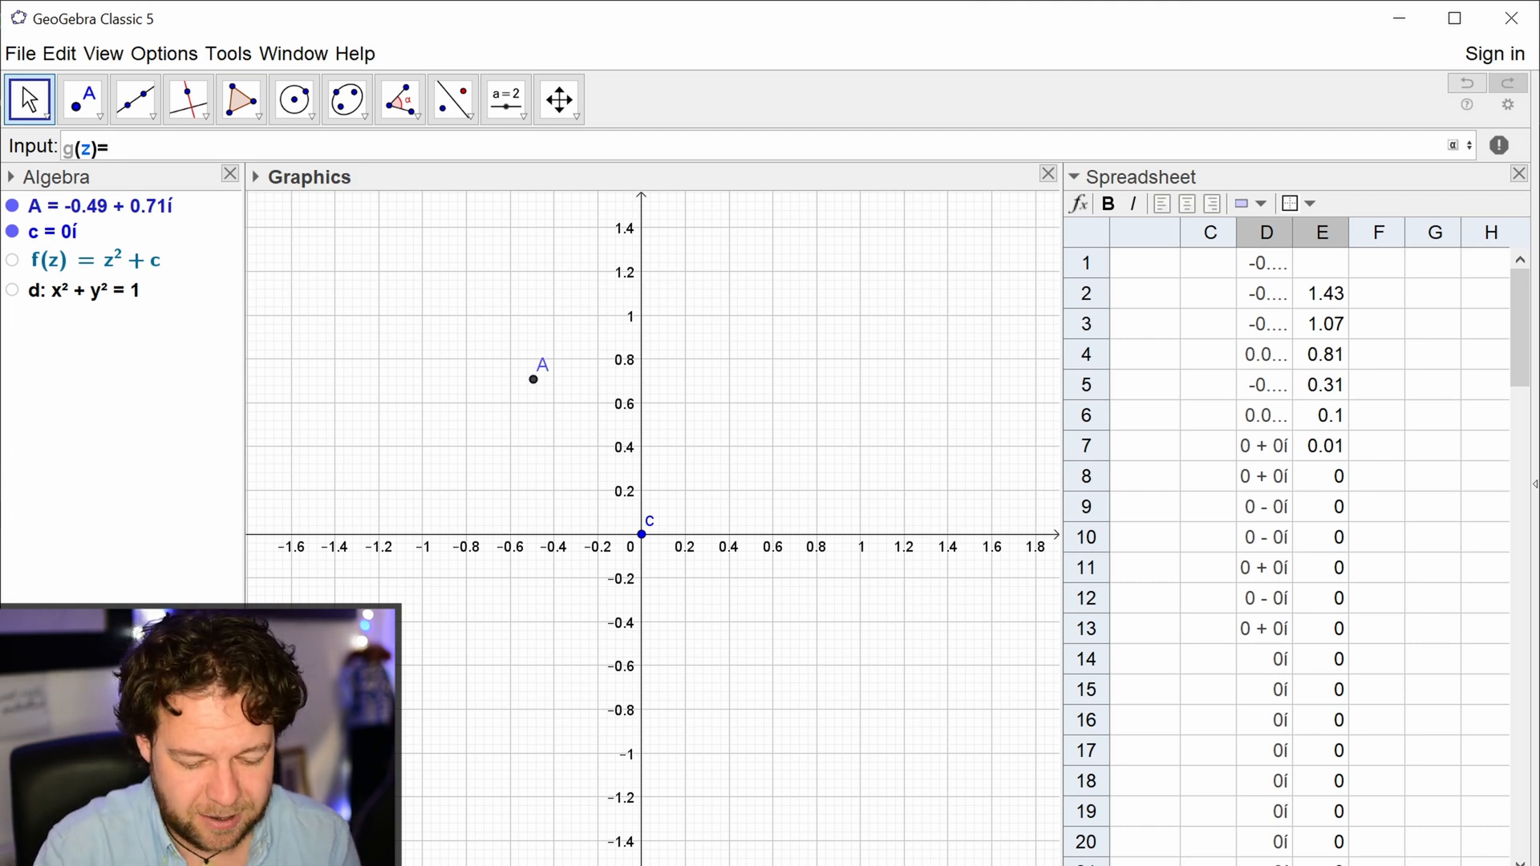
text(z-c)
key(Left)
key(Left)
key(Left)
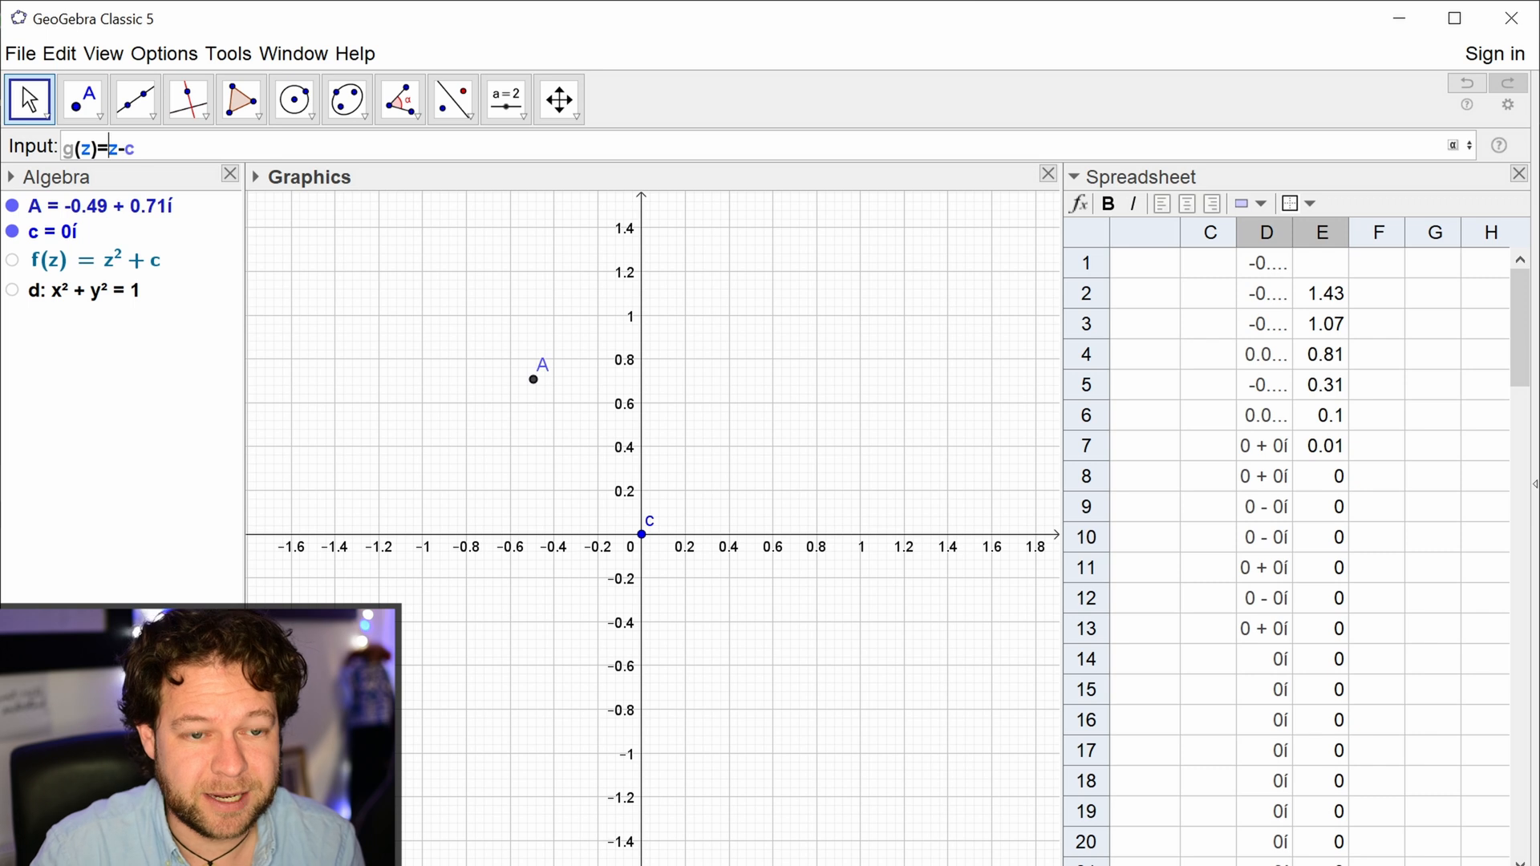
text(()
key(End)
text()^(0)
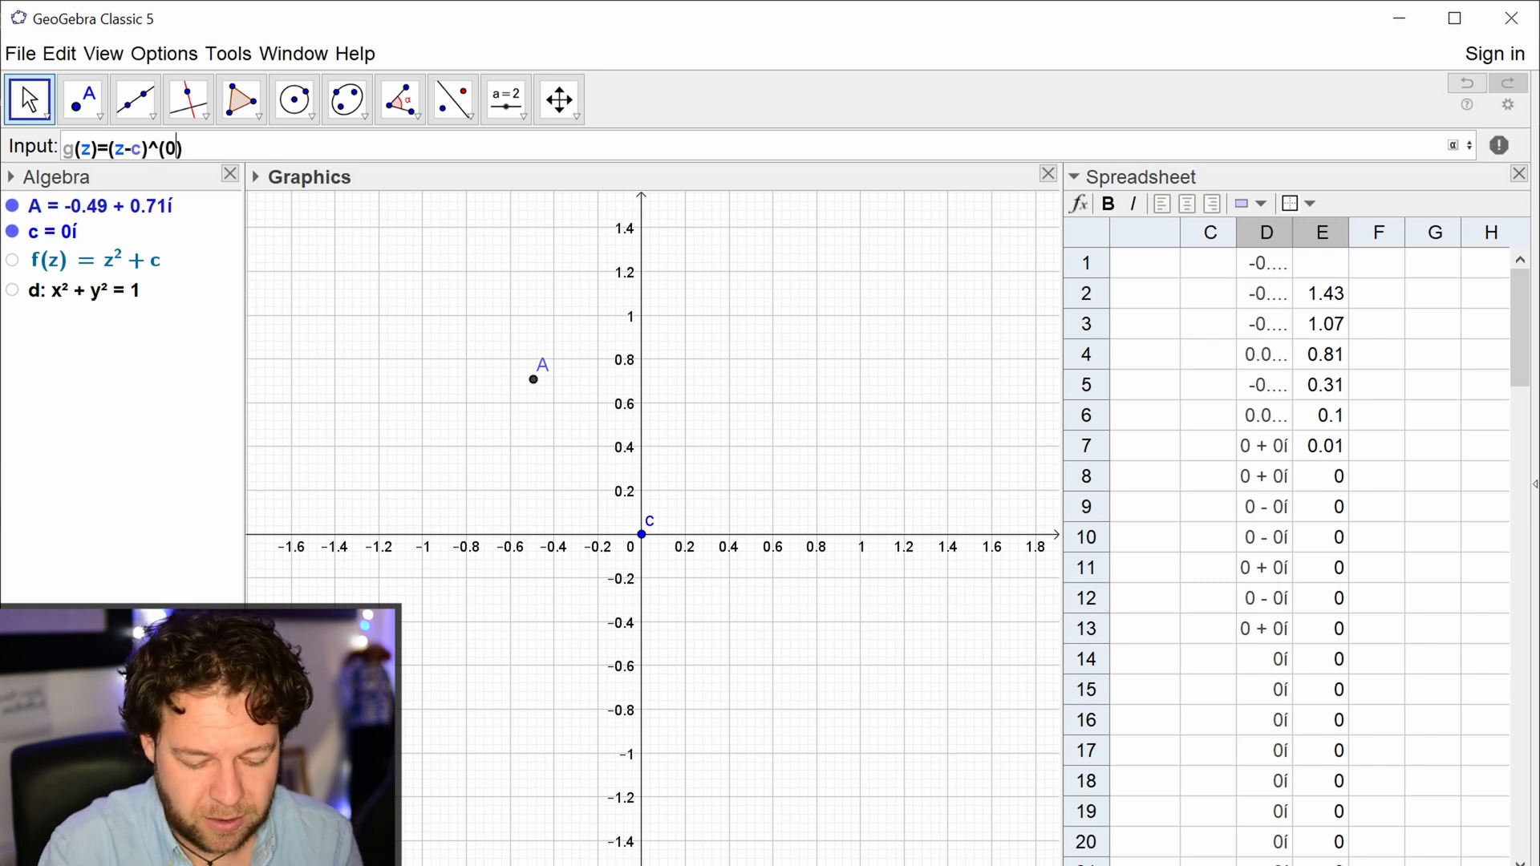
text(.5))
key(Return)
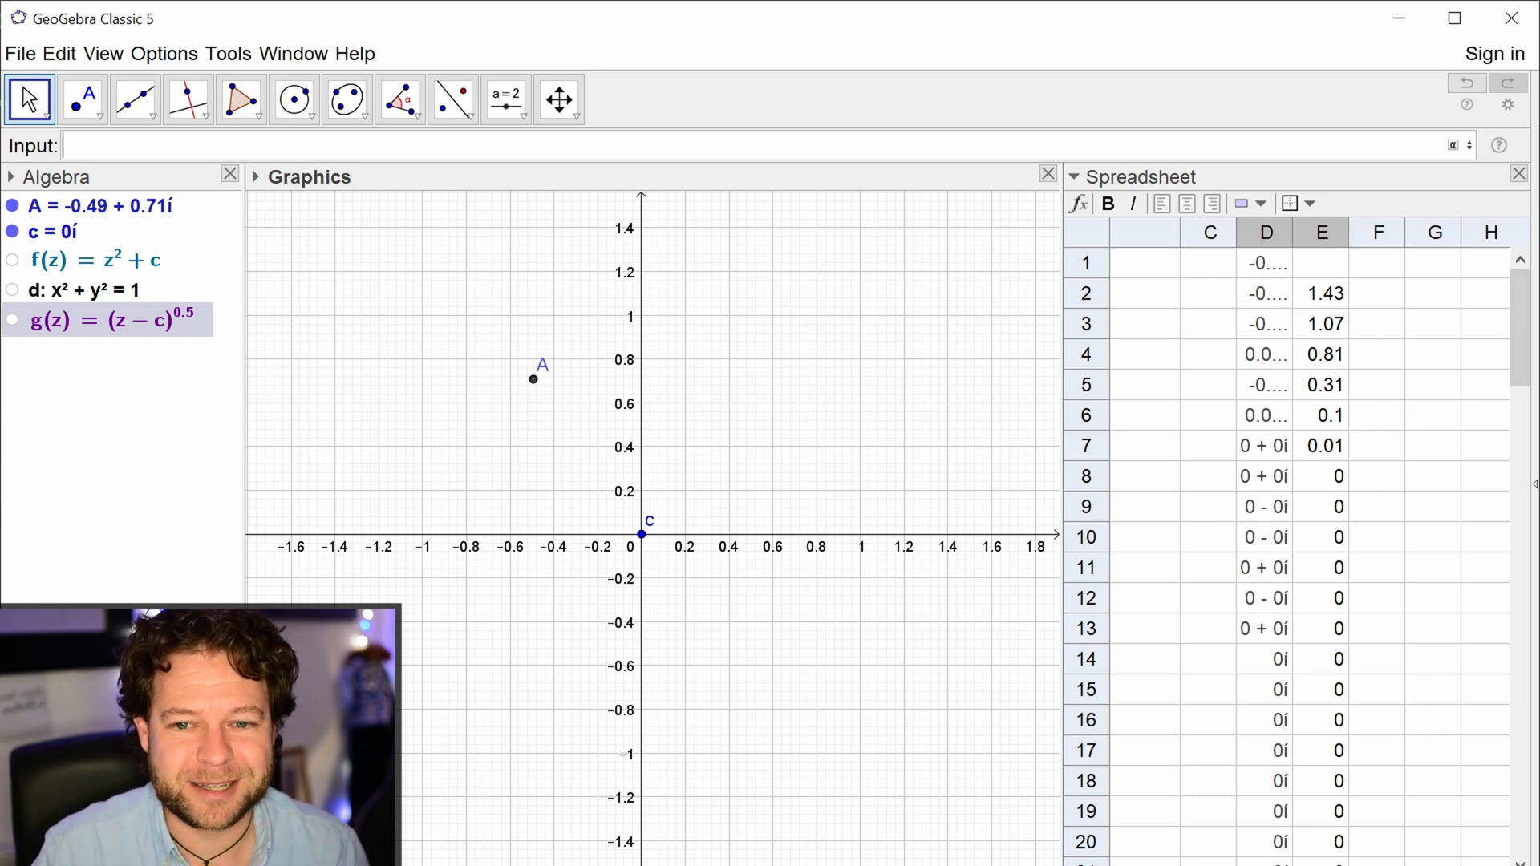
Step: Hide the point of spreadsheet cell D1 that overlaps point A in the graphics view
click(1272, 265)
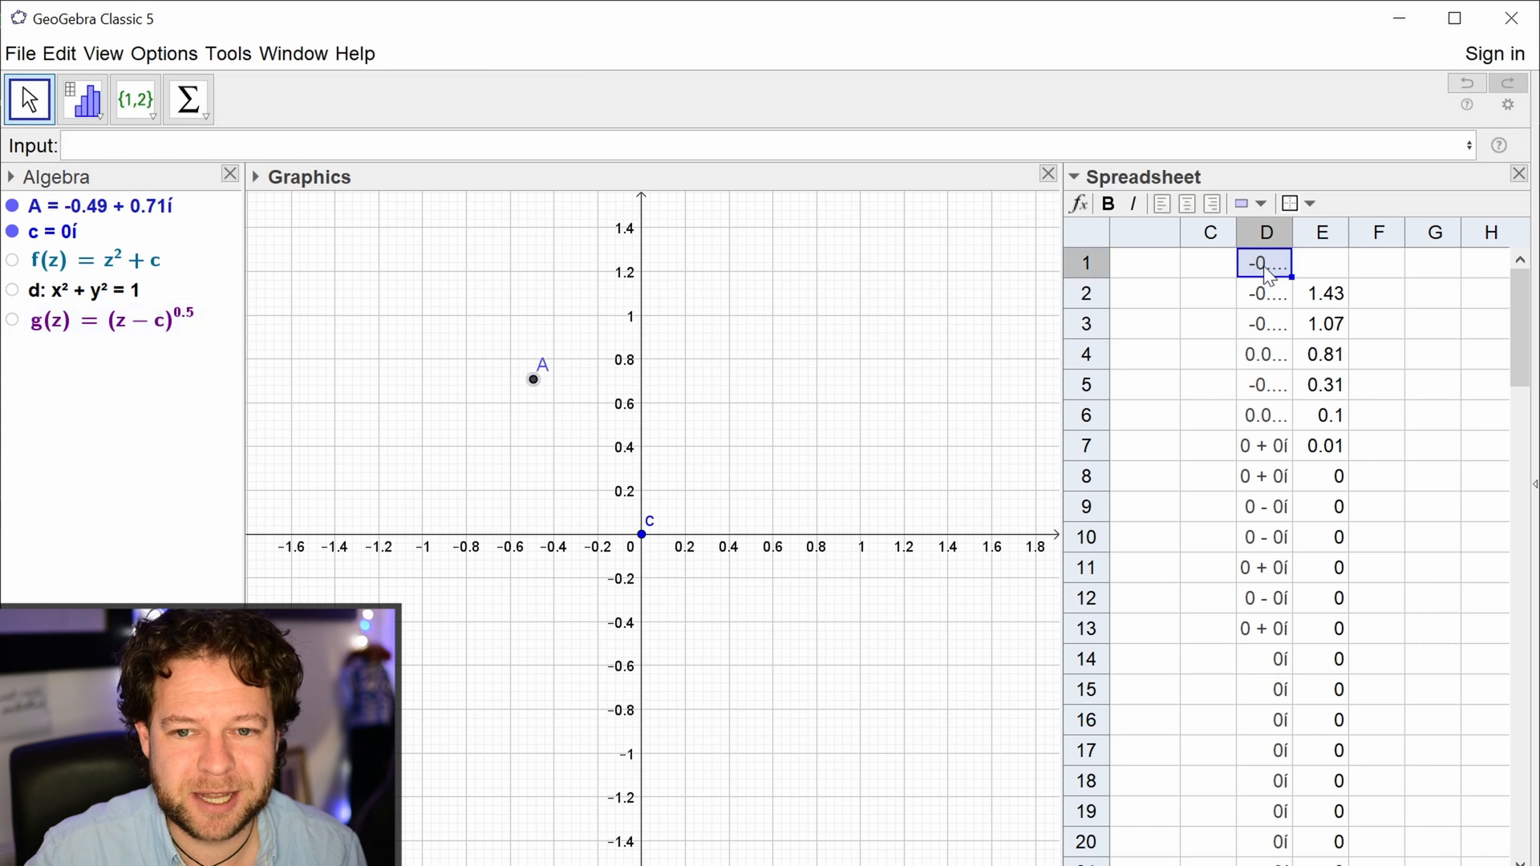
right_click(1272, 267)
click(1201, 497)
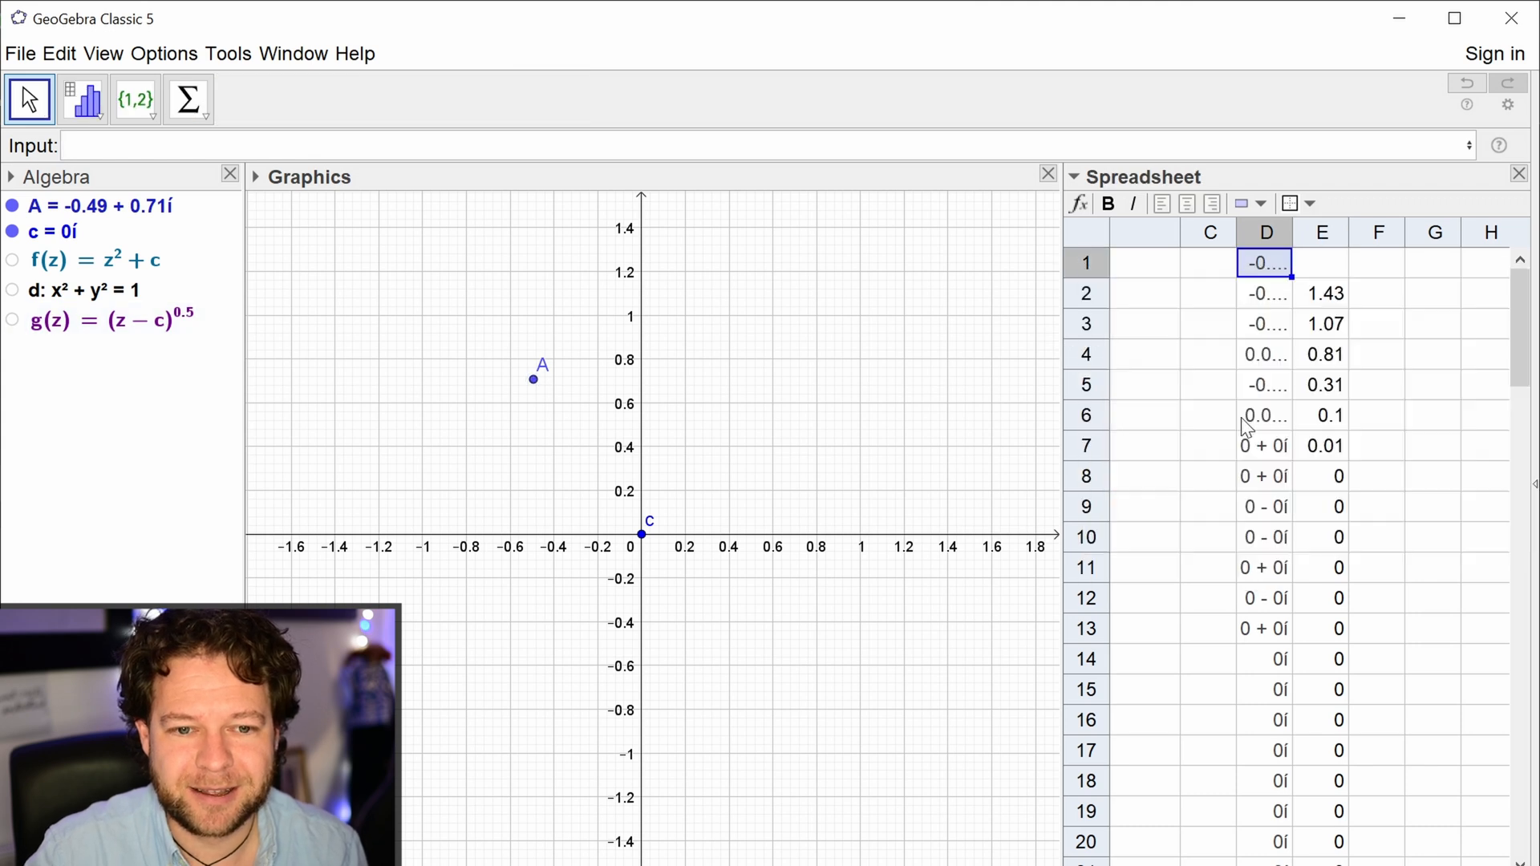
right_click(1272, 297)
click(1185, 517)
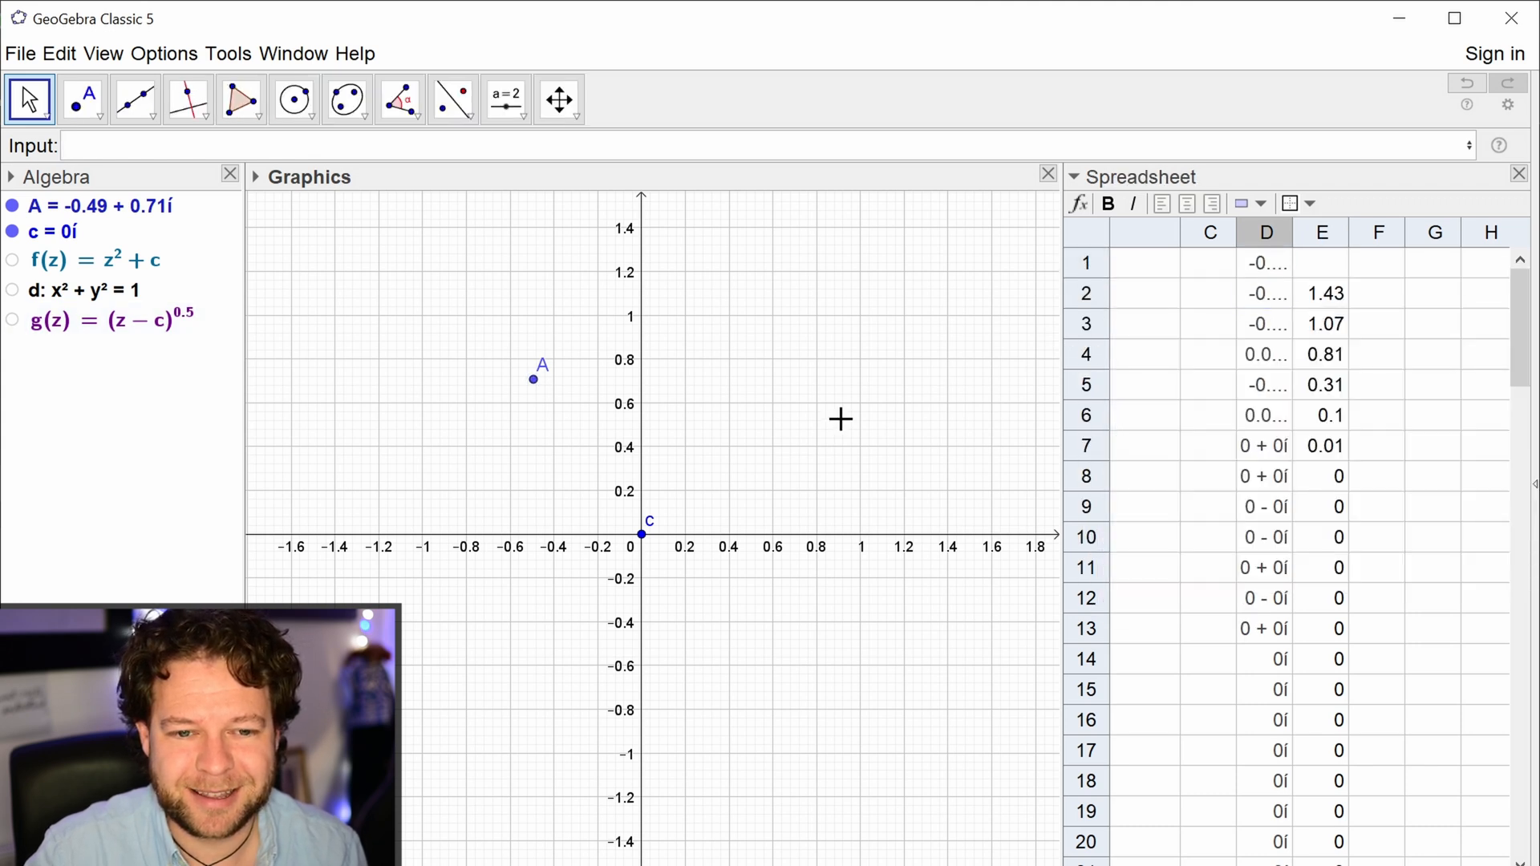
click(1265, 275)
click(736, 385)
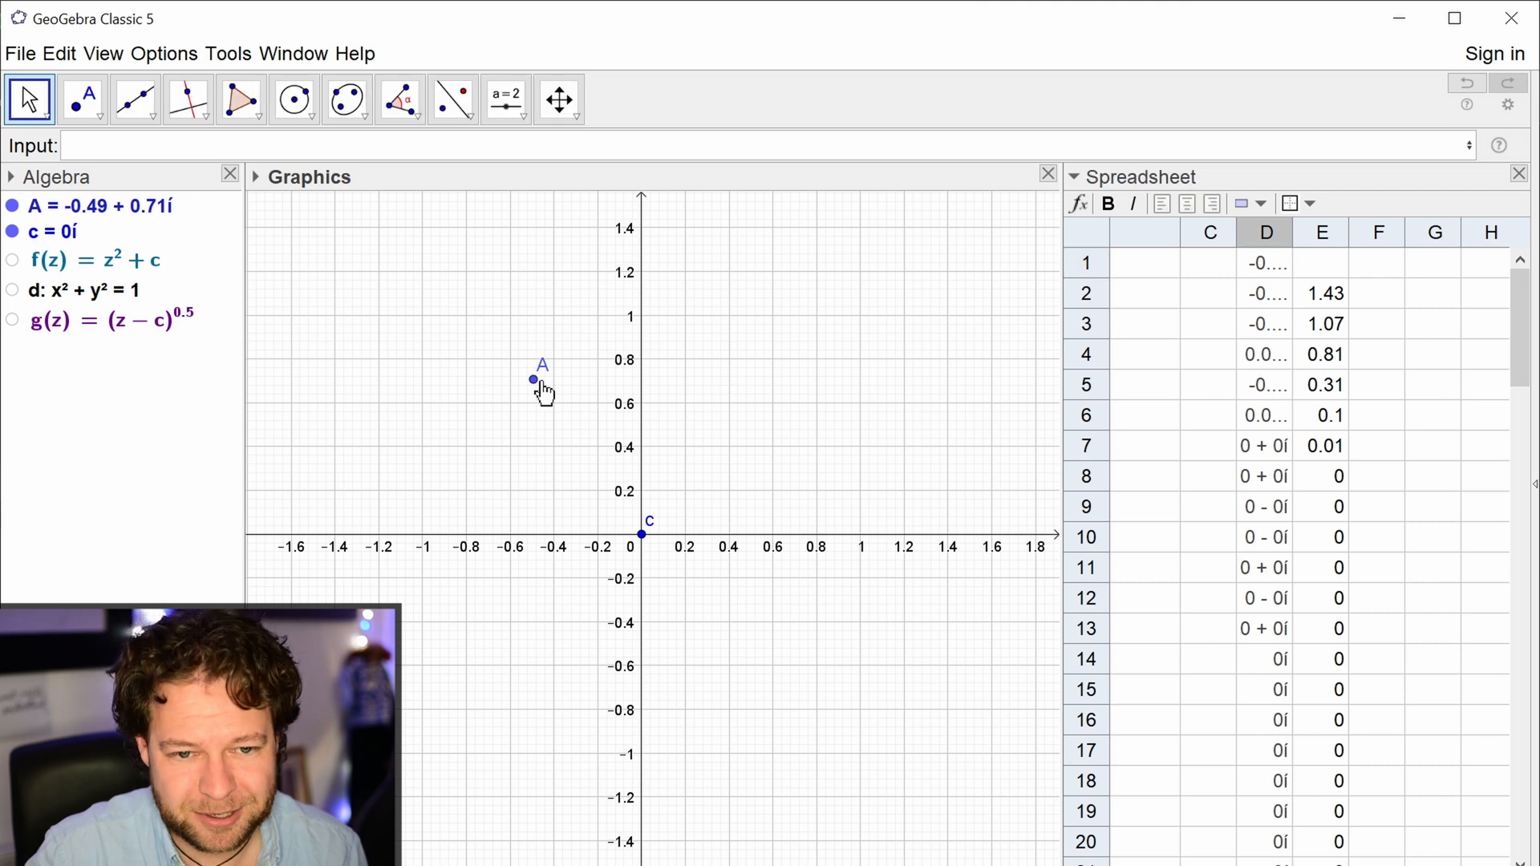
Step: Move point A to -0.48 + 0.63i and on to -0.64 + 1i
mouse_move(536, 382)
mouse_down()
mouse_move(545, 427)
mouse_move(538, 399)
mouse_up()
click(165, 348)
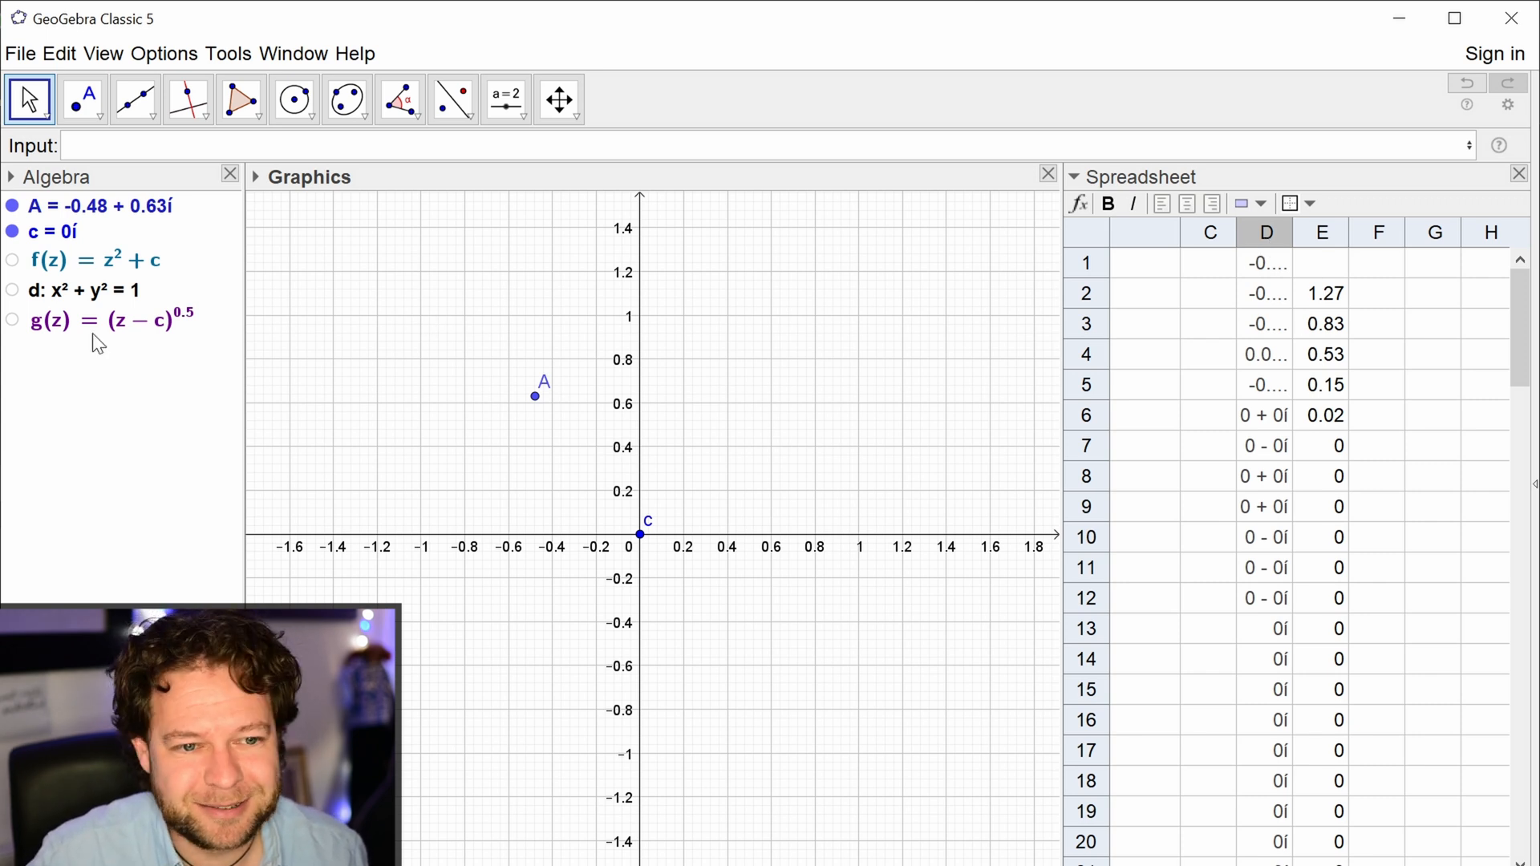
drag(538, 399, 503, 320)
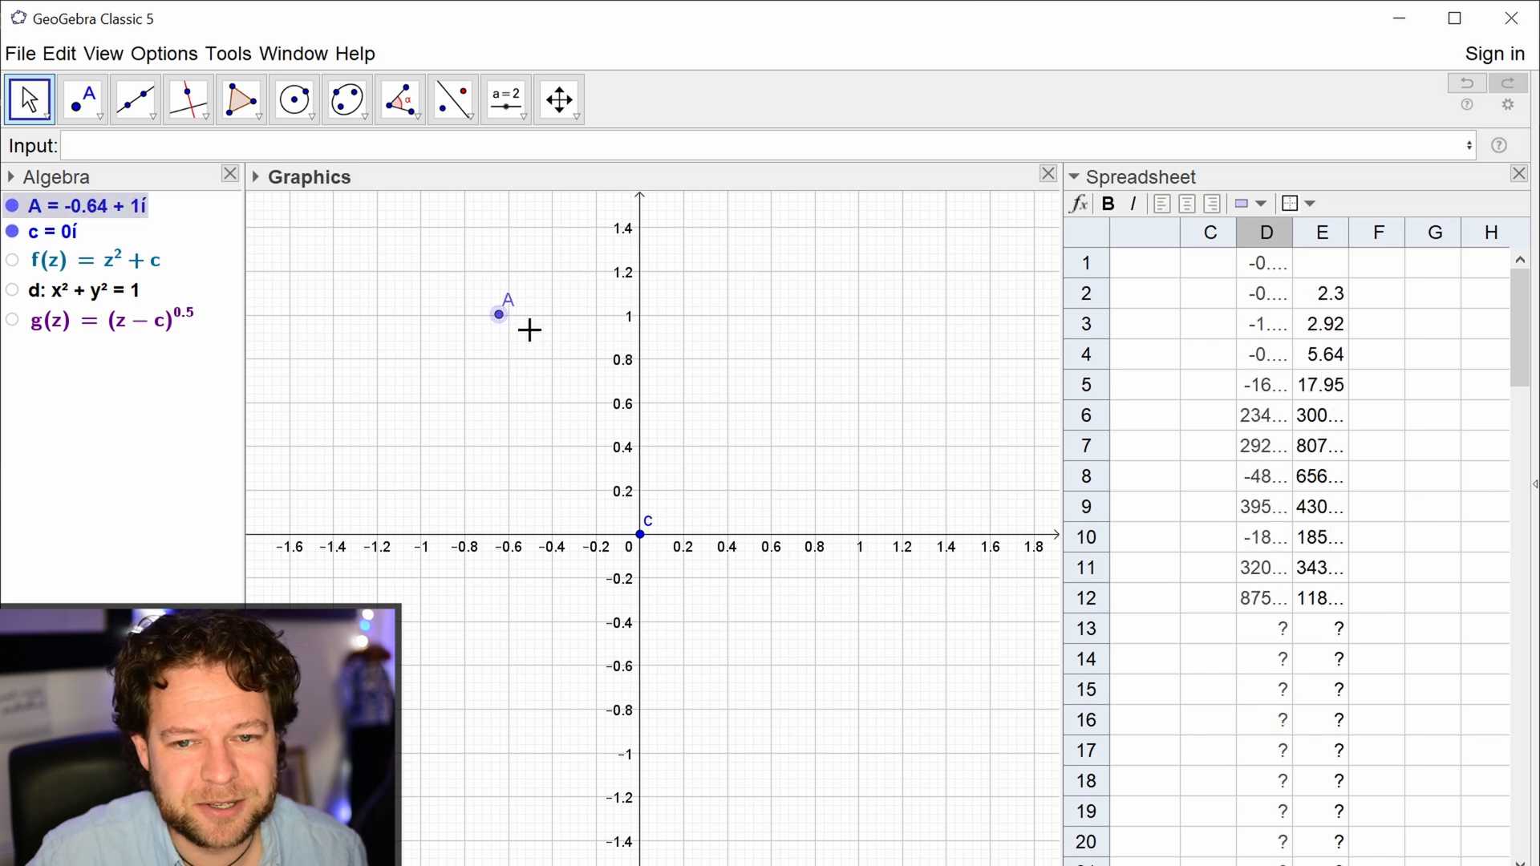
Step: Enter =A in spreadsheet cell A1 as the starting value of the inverse iteration
click(1201, 393)
drag(1252, 865, 1187, 865)
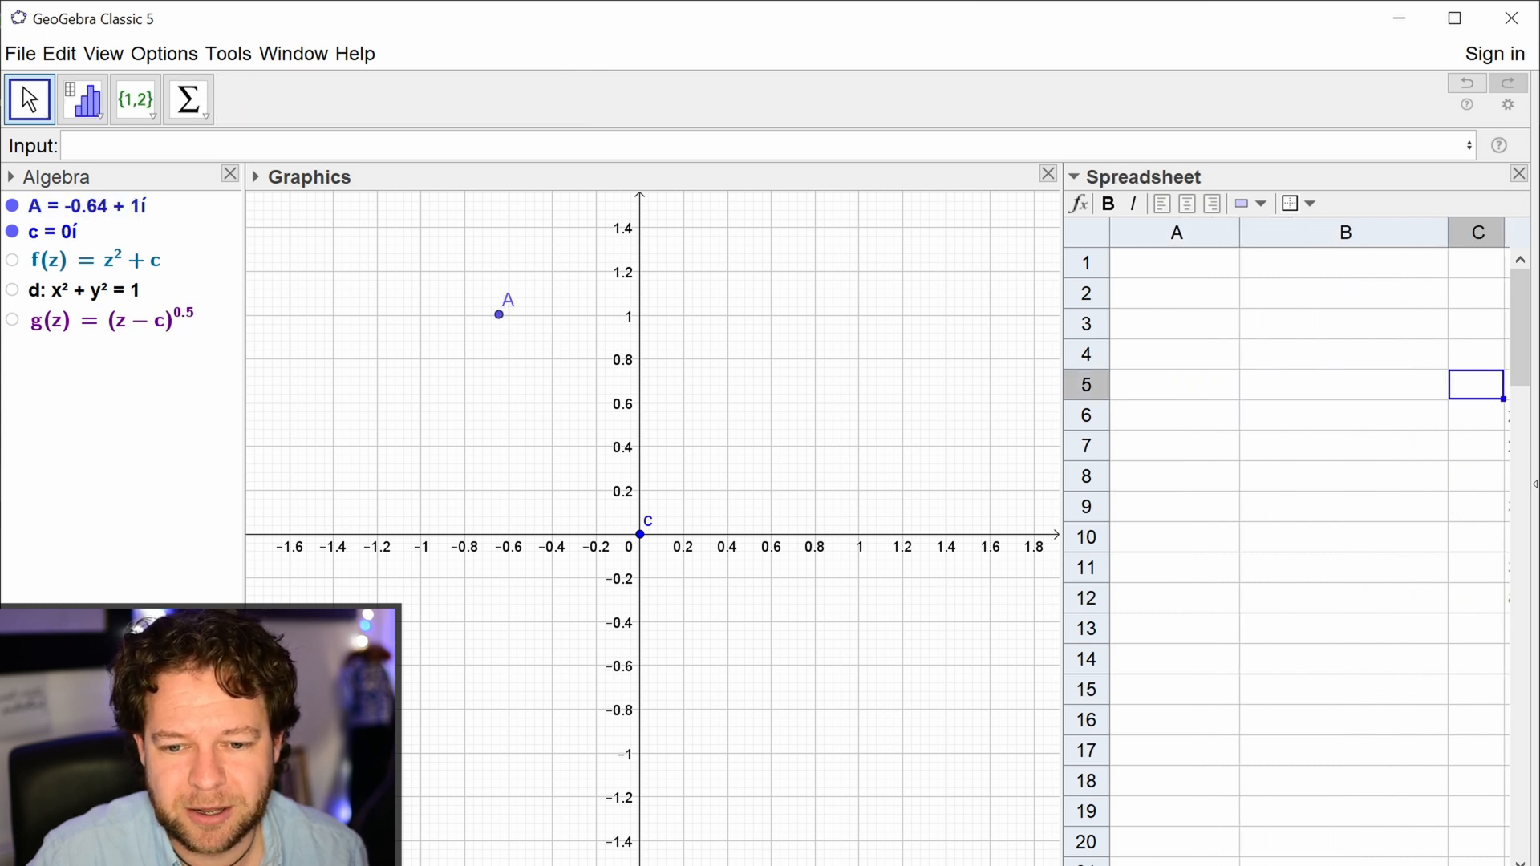
click(1171, 269)
text(=A)
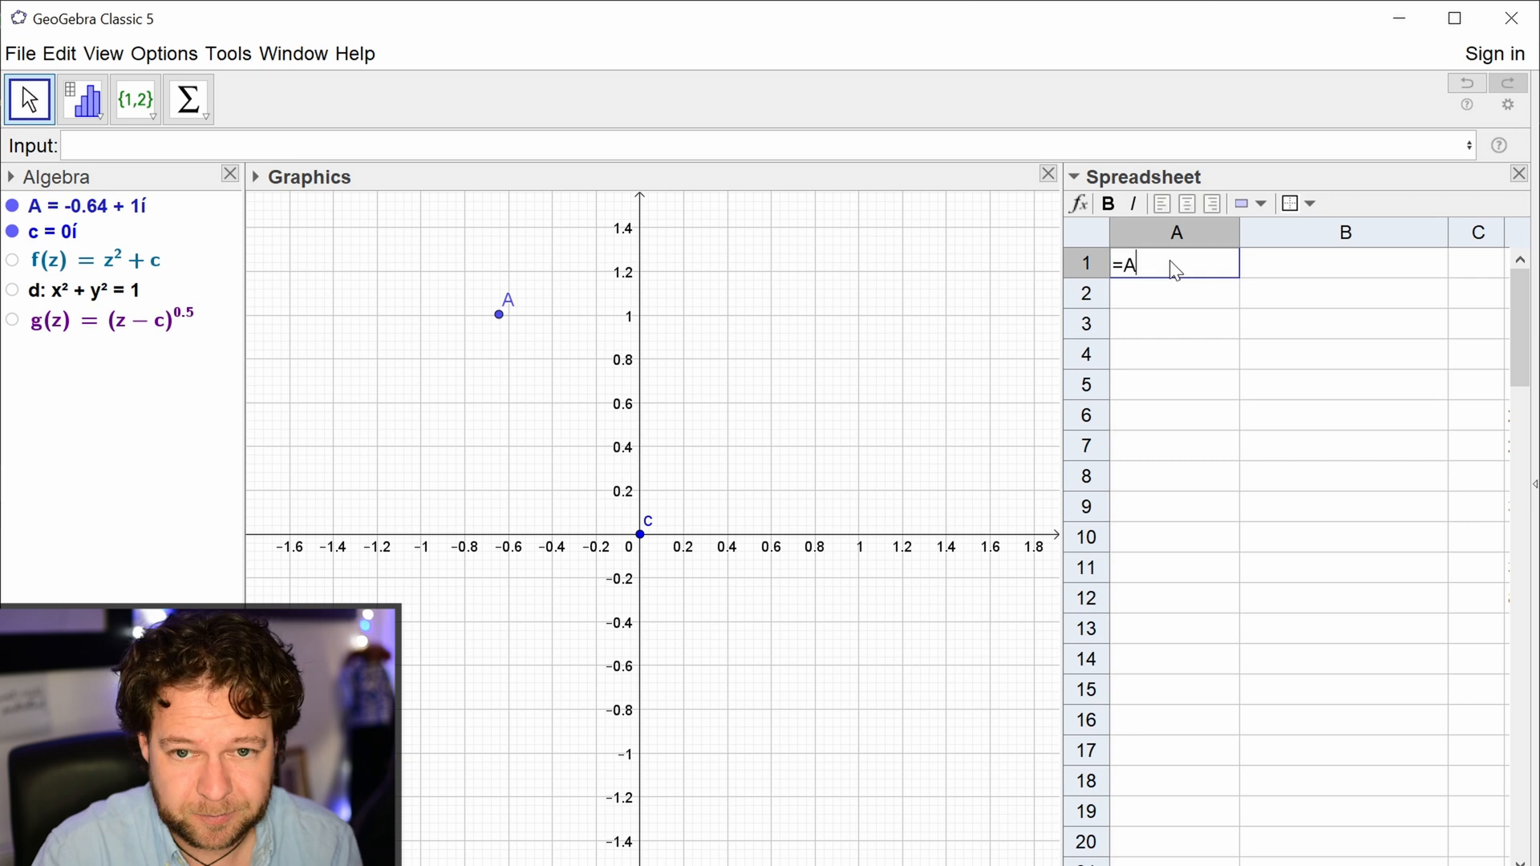
key(Return)
Step: Enter the formula =g(A1) in spreadsheet cell A2
text(=)
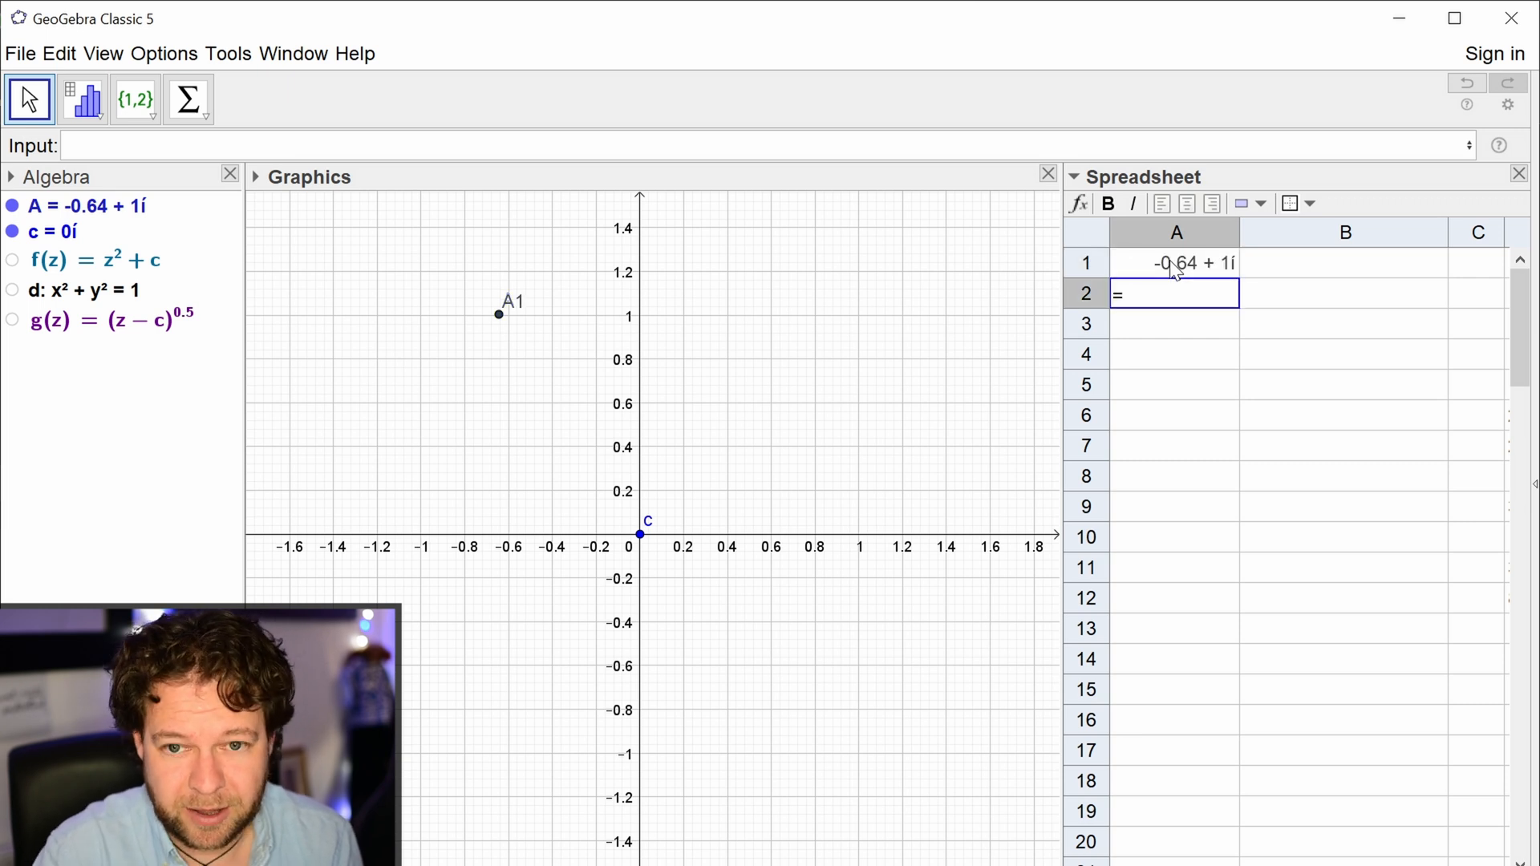
text(g()
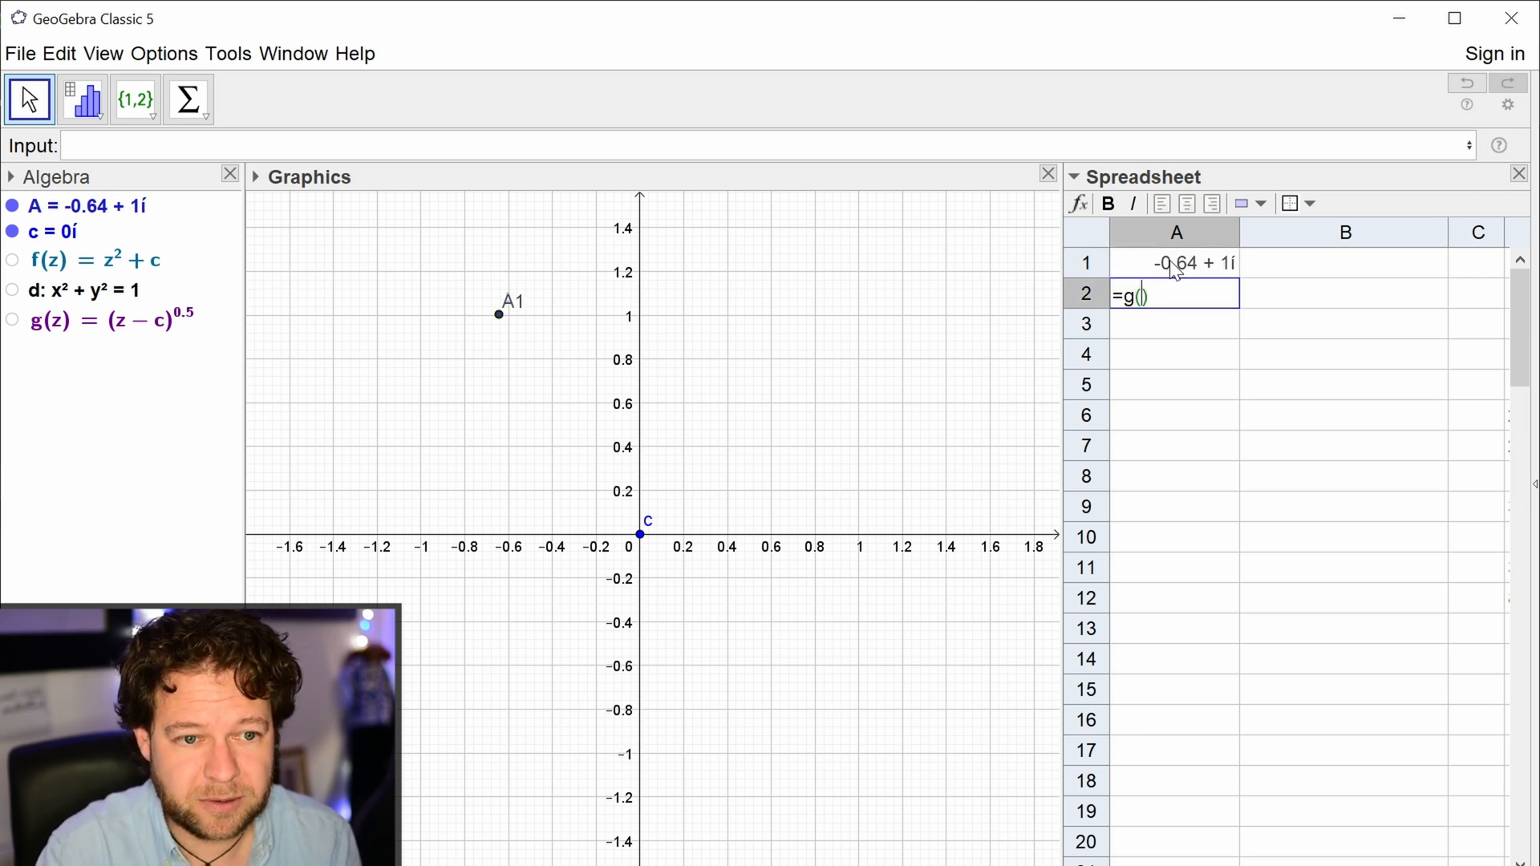
text(A)
key(BackSpace)
text(A1)
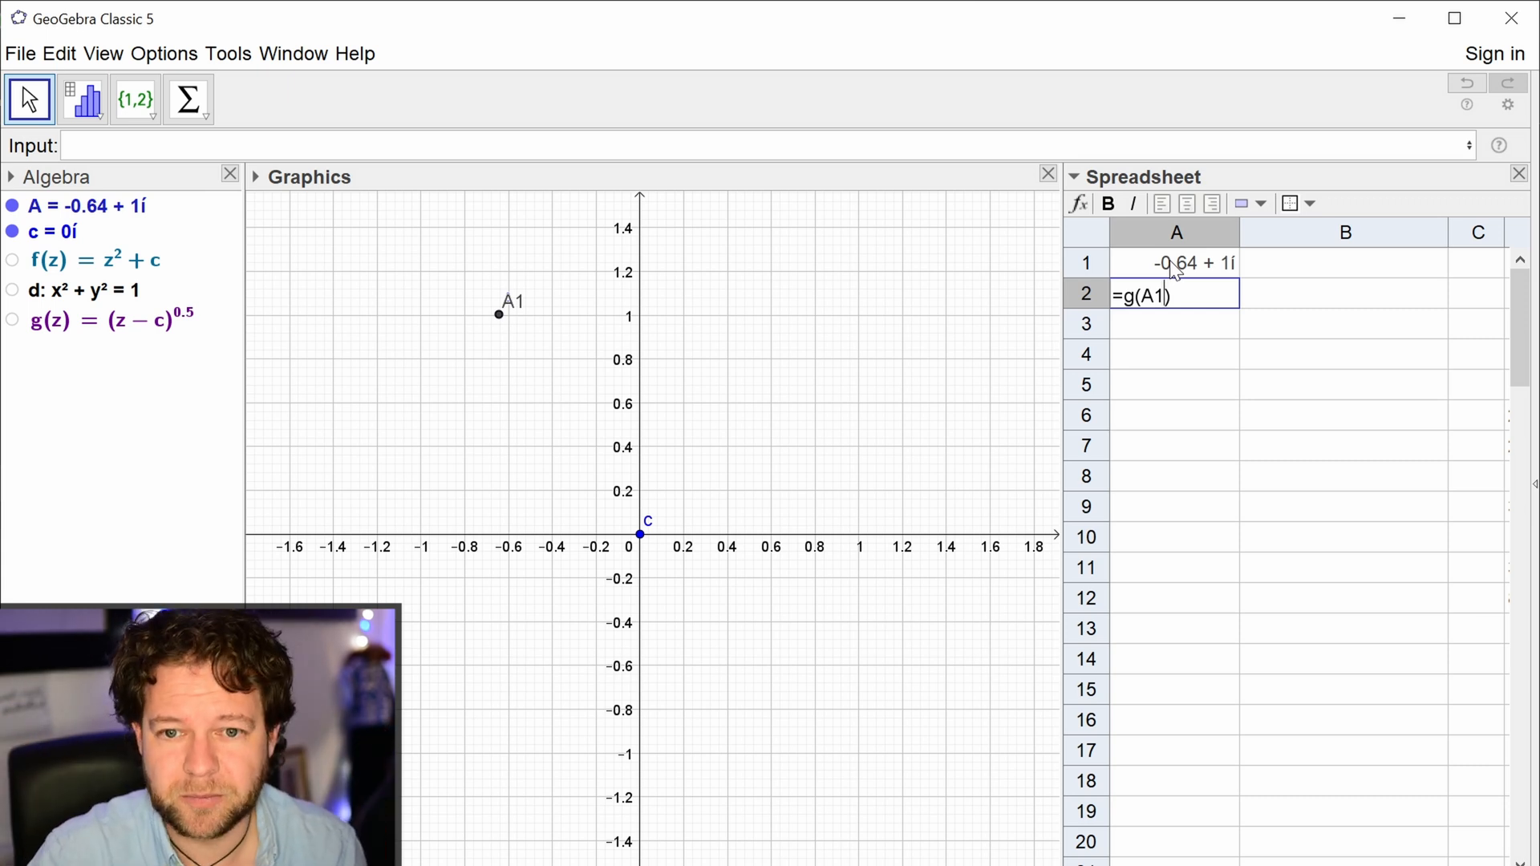
key(Return)
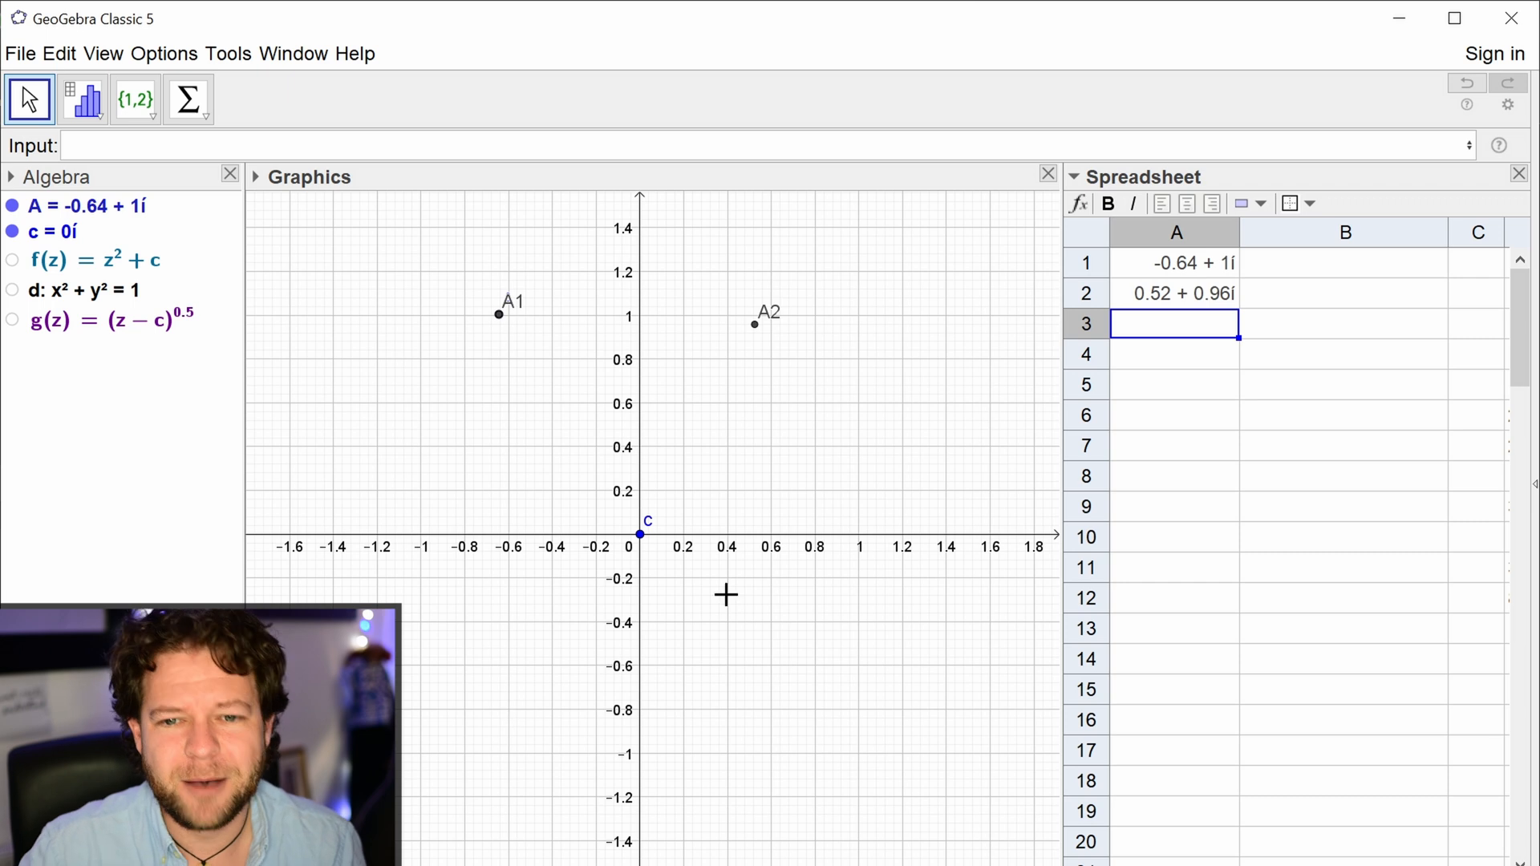
Step: Fill the formula of cell A2 down column A, and move point A to -0.8 + i
click(1219, 298)
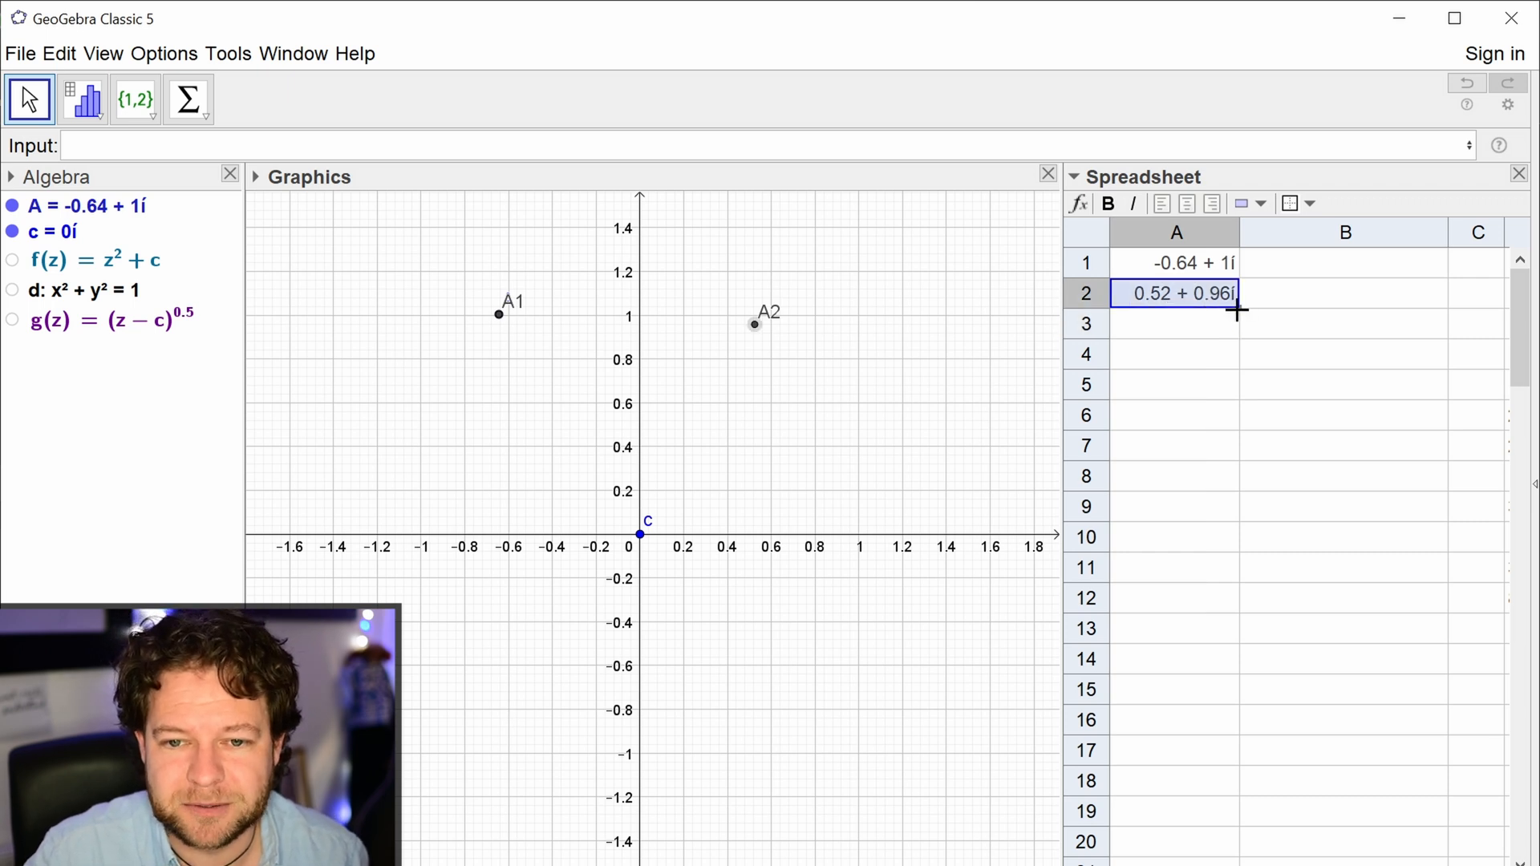
drag(1238, 311, 1201, 775)
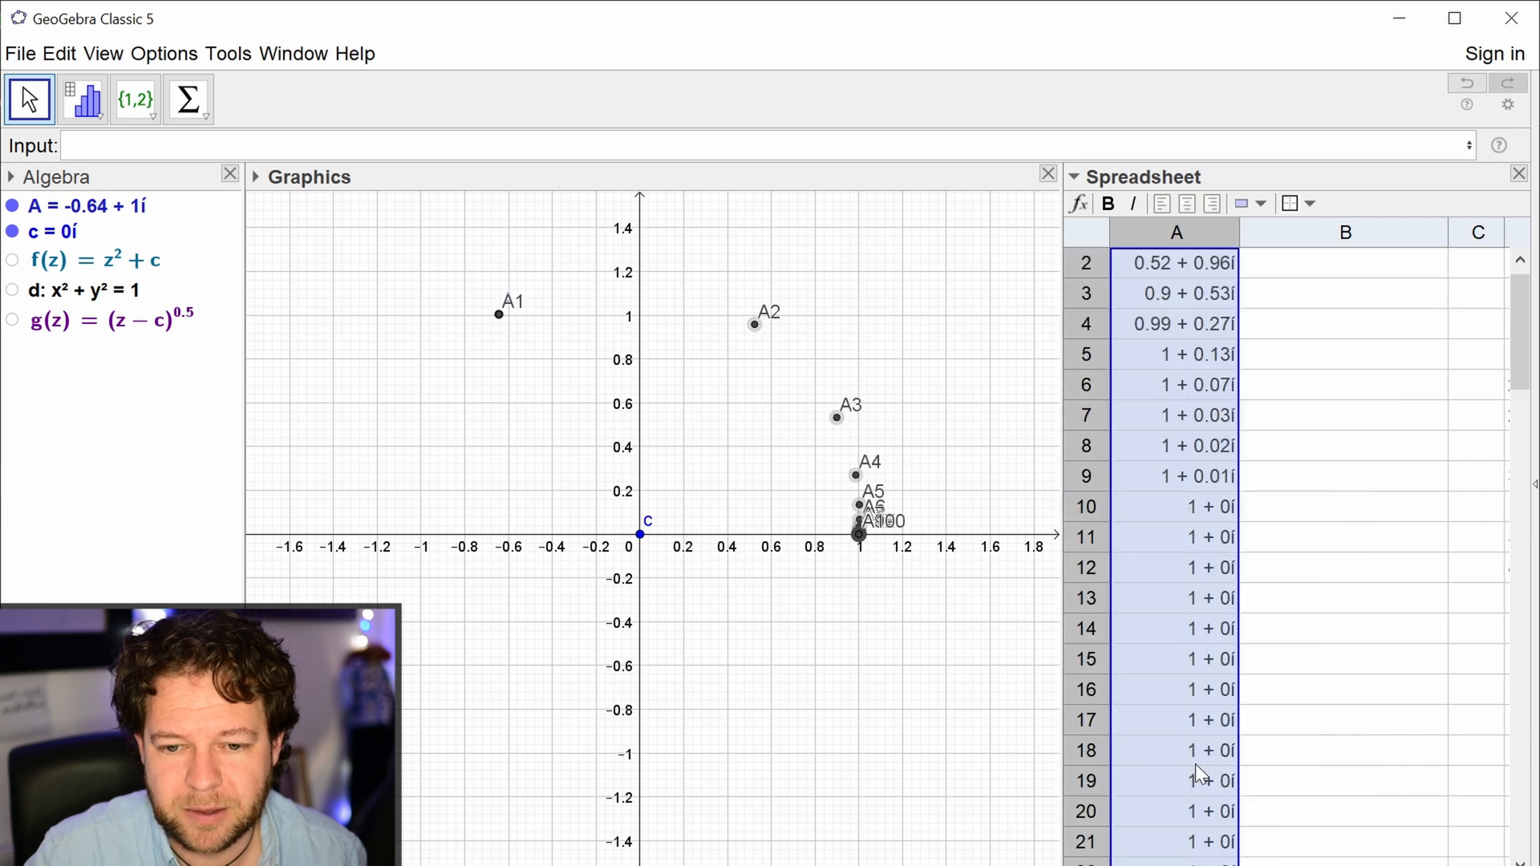
drag(504, 325, 468, 317)
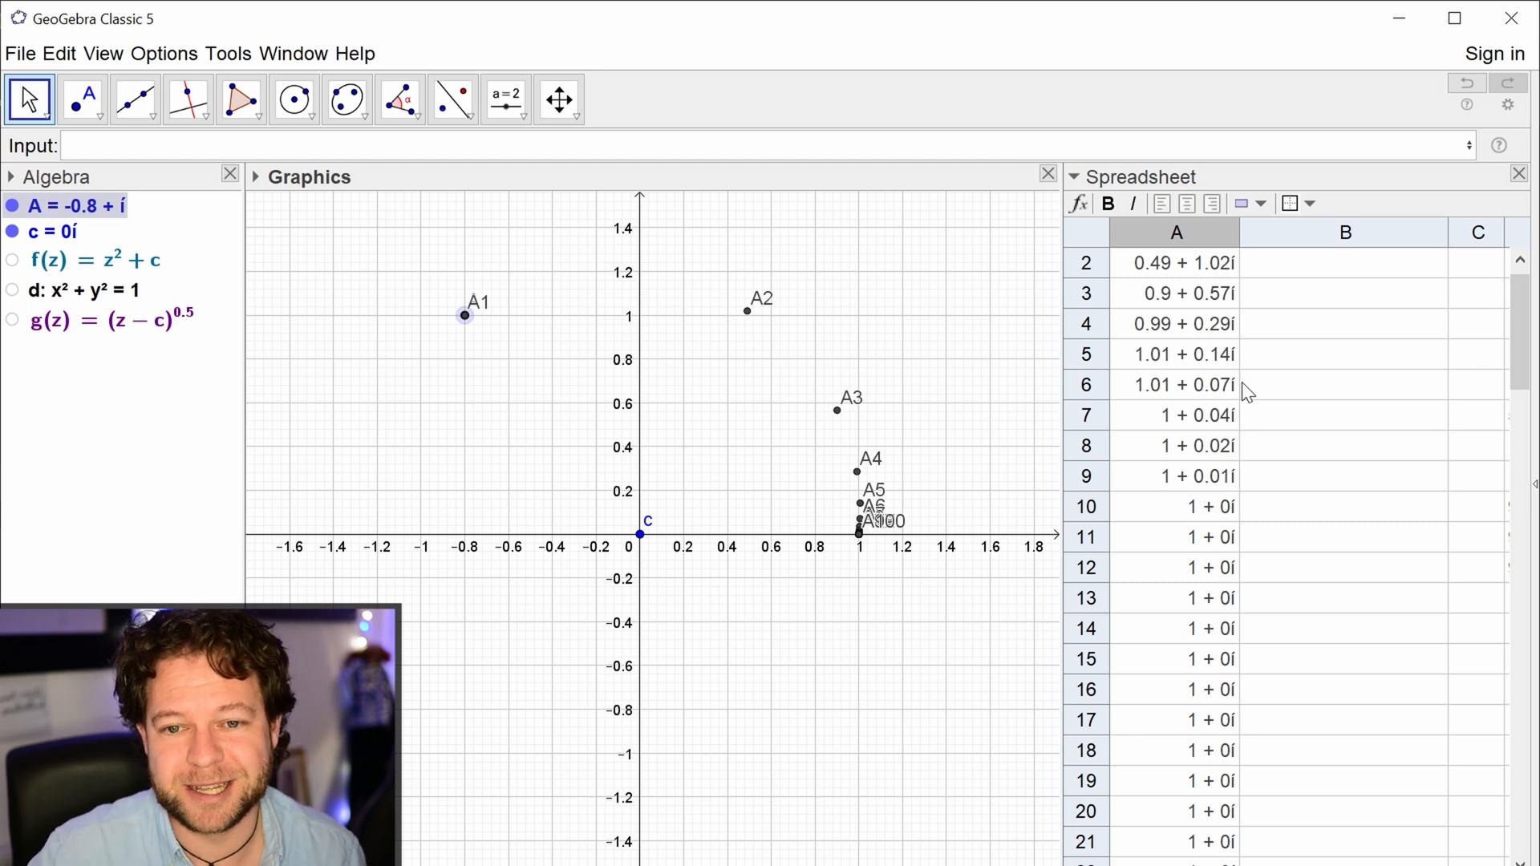
Step: Hide the labels of all points of spreadsheet column A
click(1188, 244)
right_click(1202, 242)
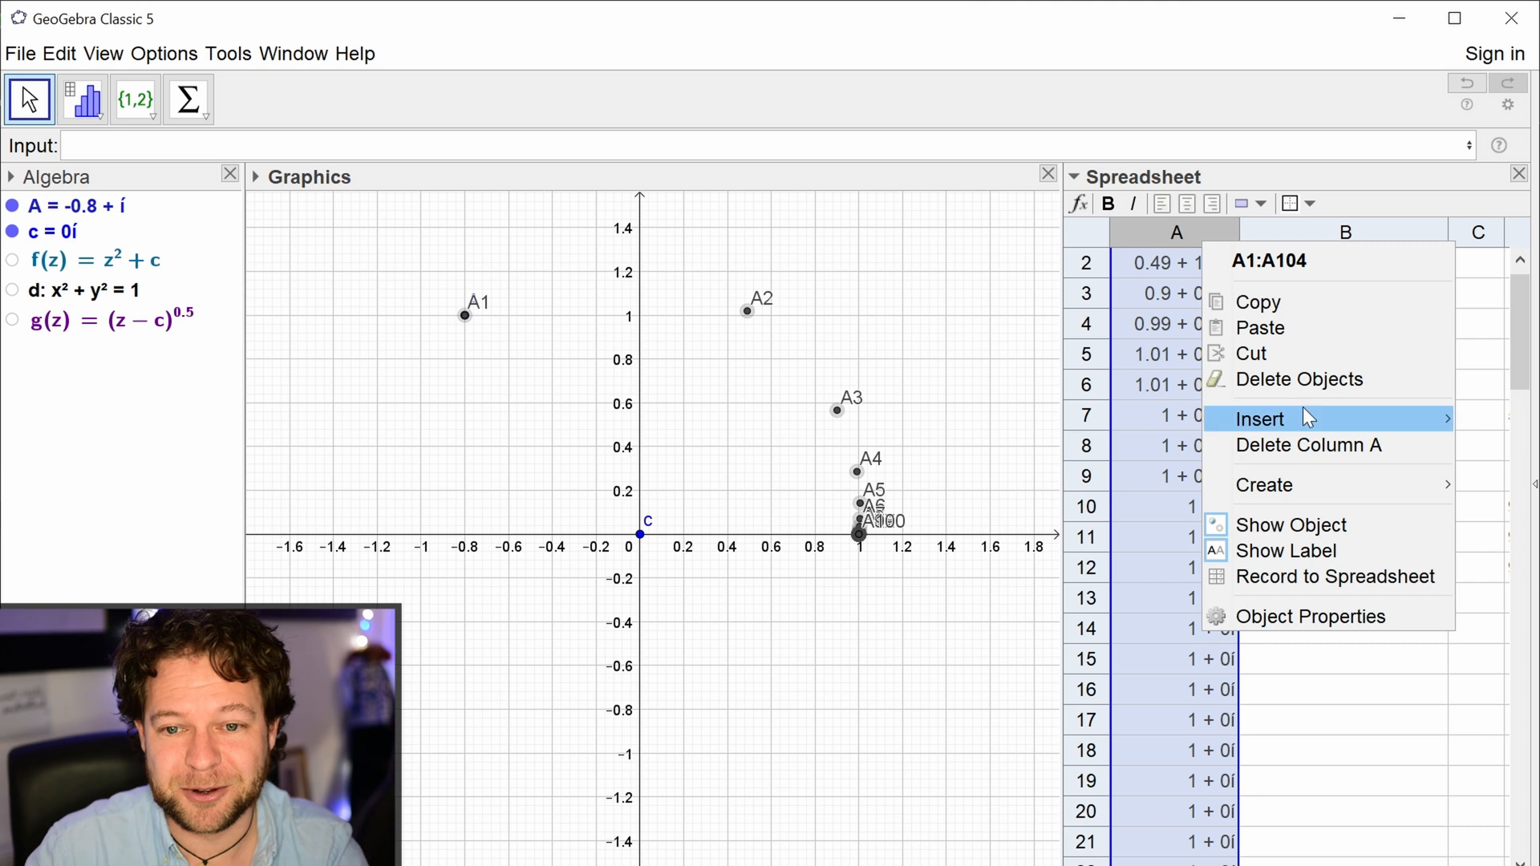
click(1307, 550)
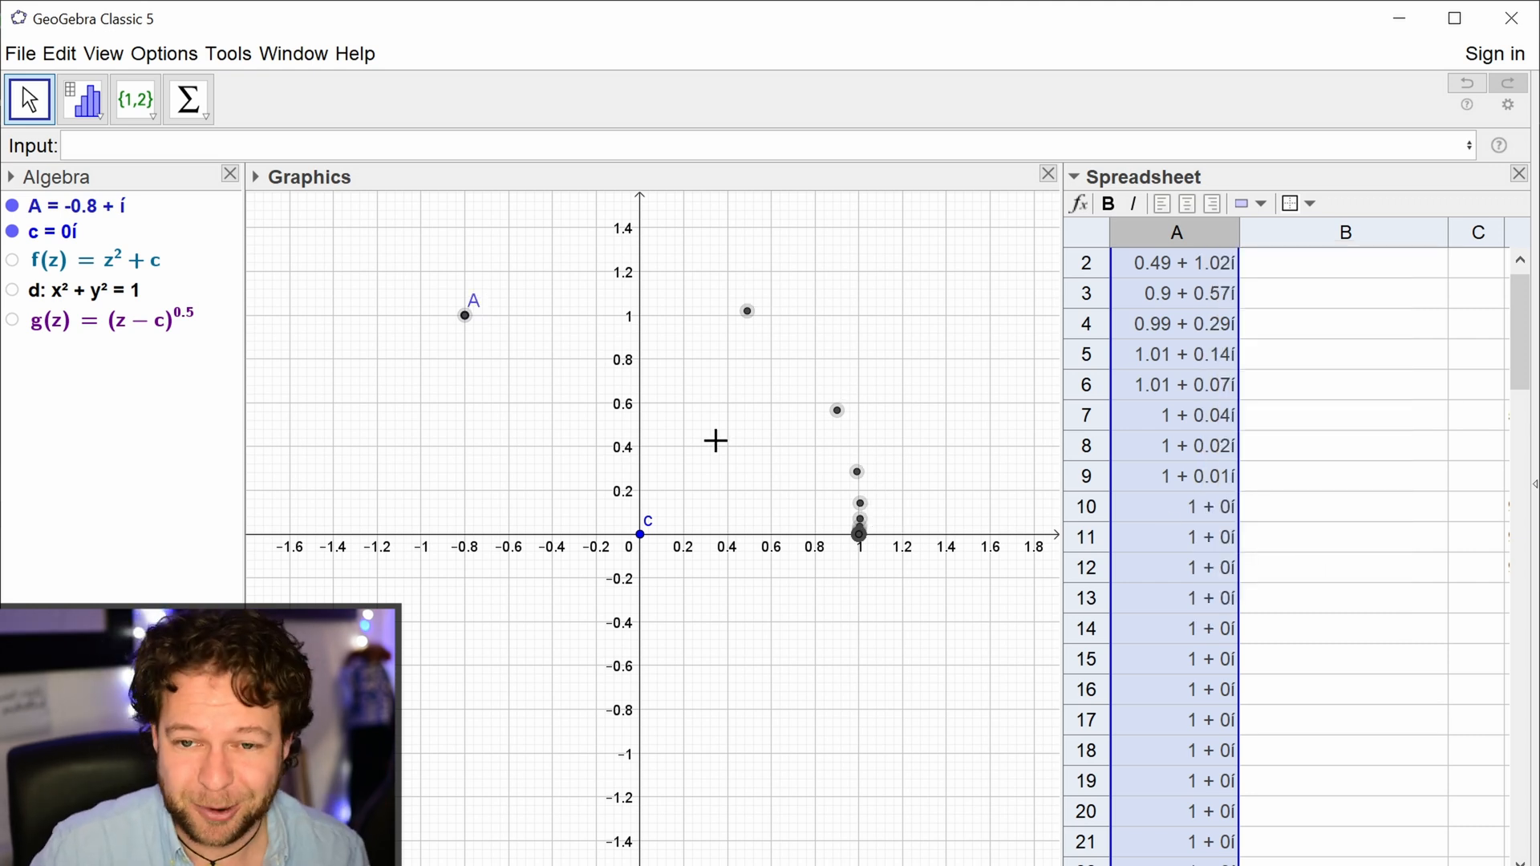
Step: Enter the formula =RandomElement({1,-1}) in spreadsheet cell B3
click(1299, 318)
click(1284, 303)
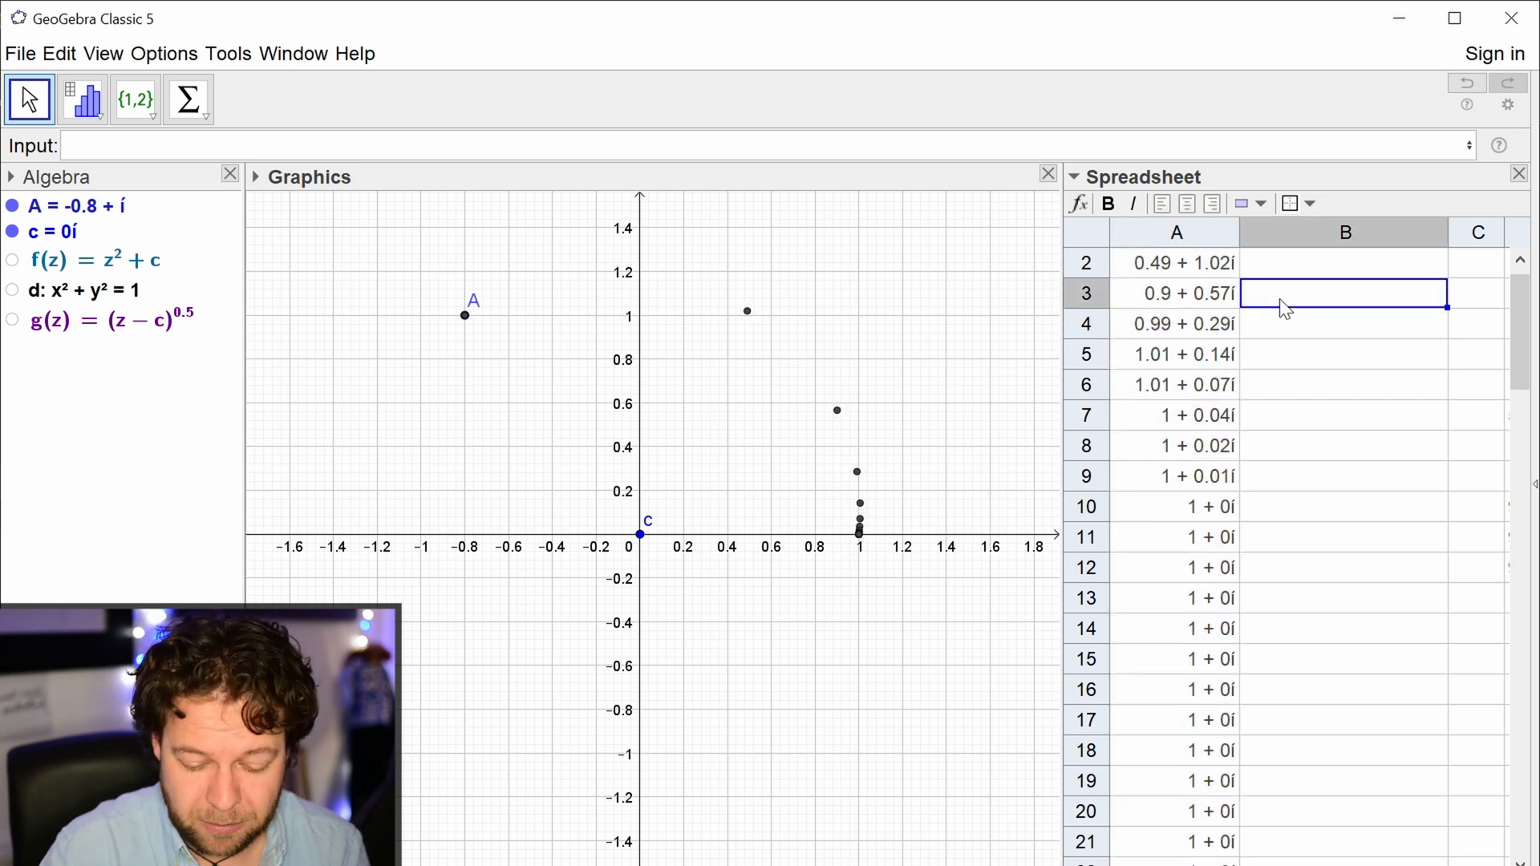
text(=)
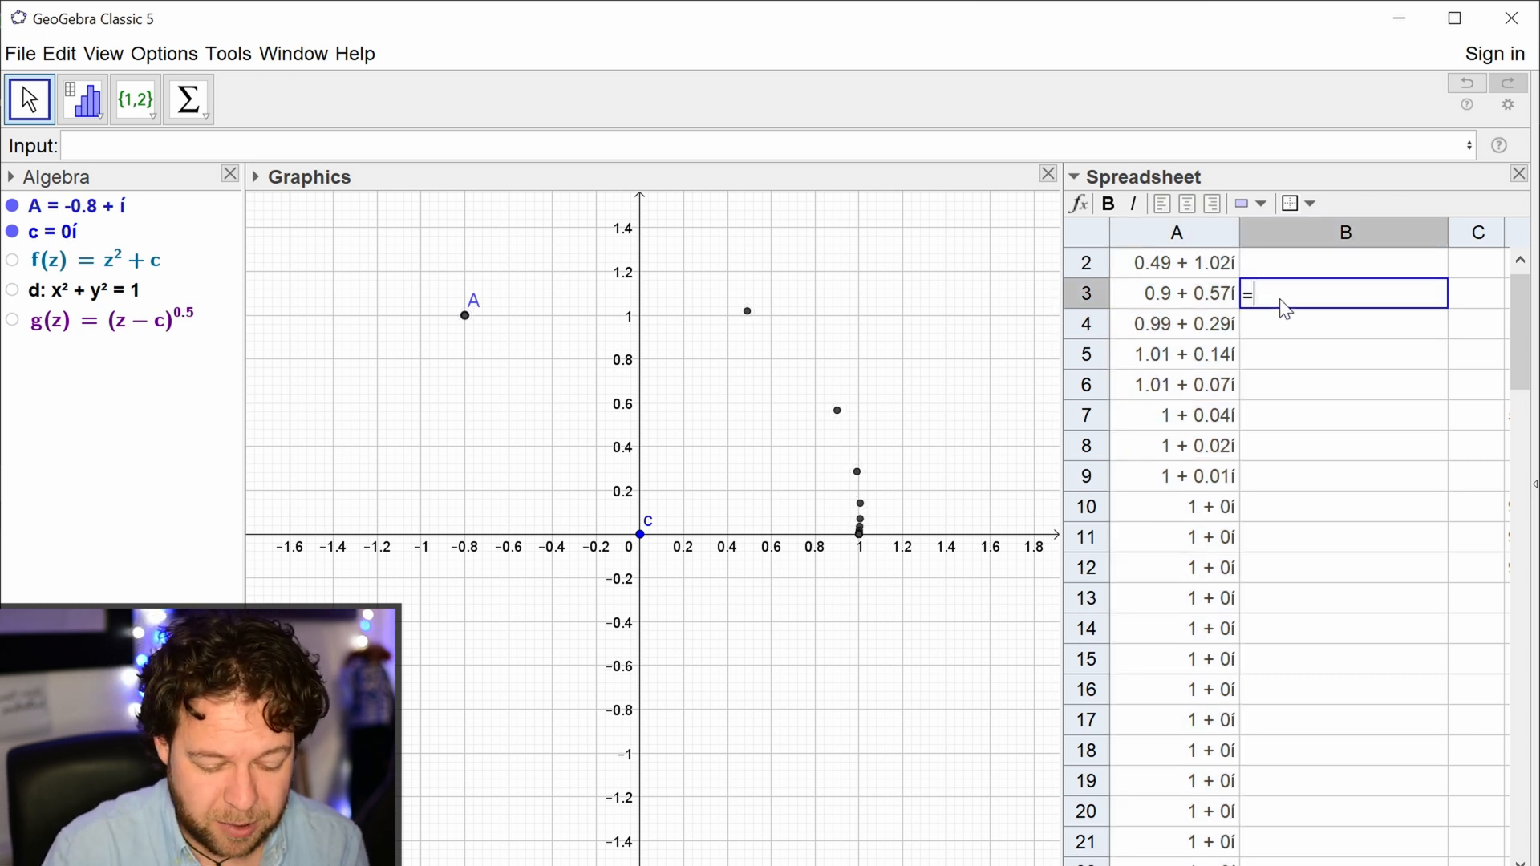
text(r)
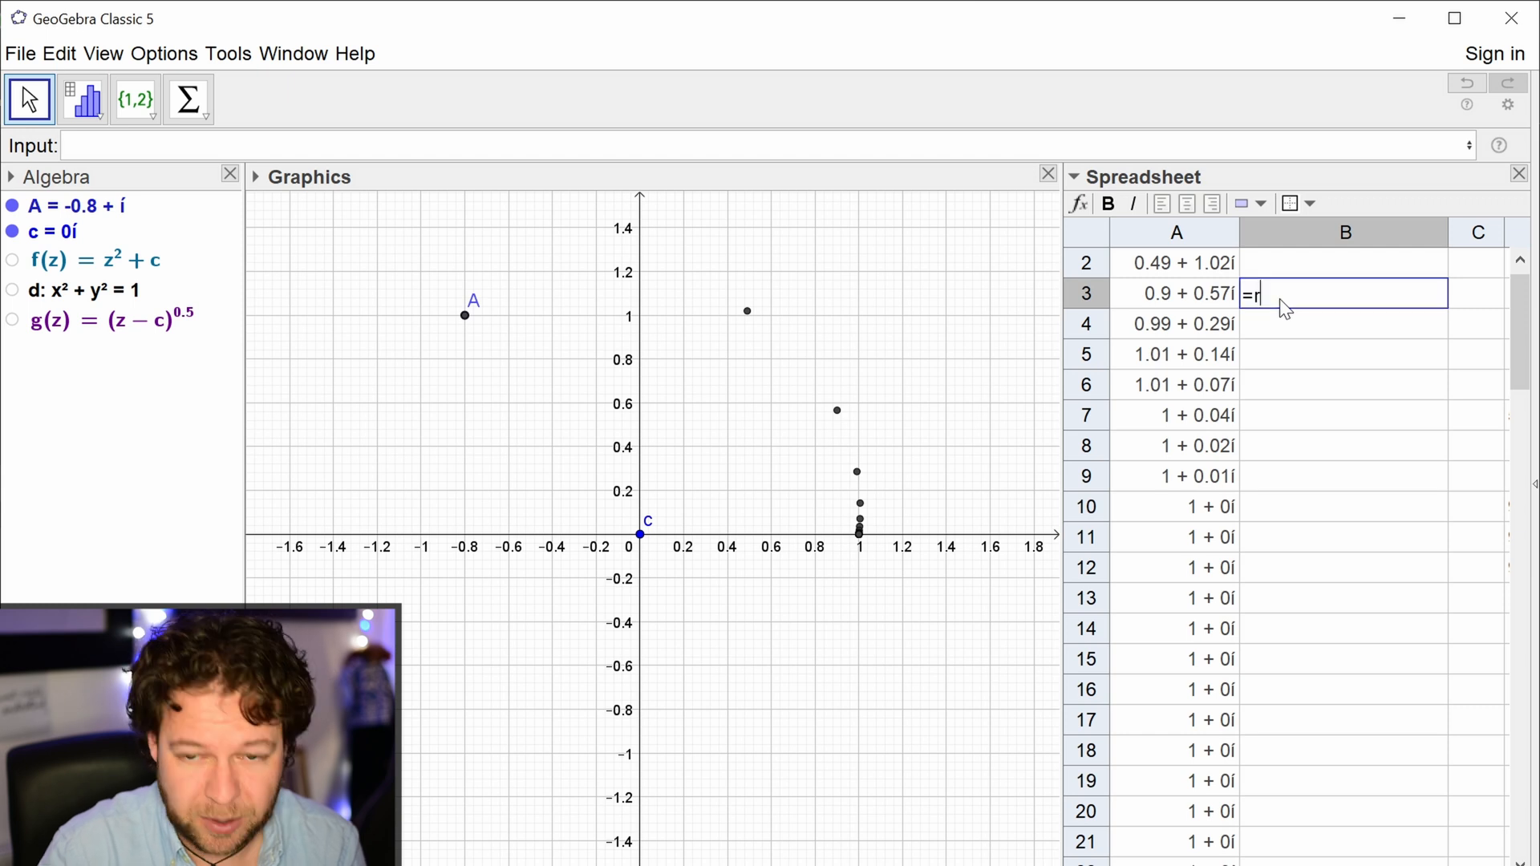
text(and)
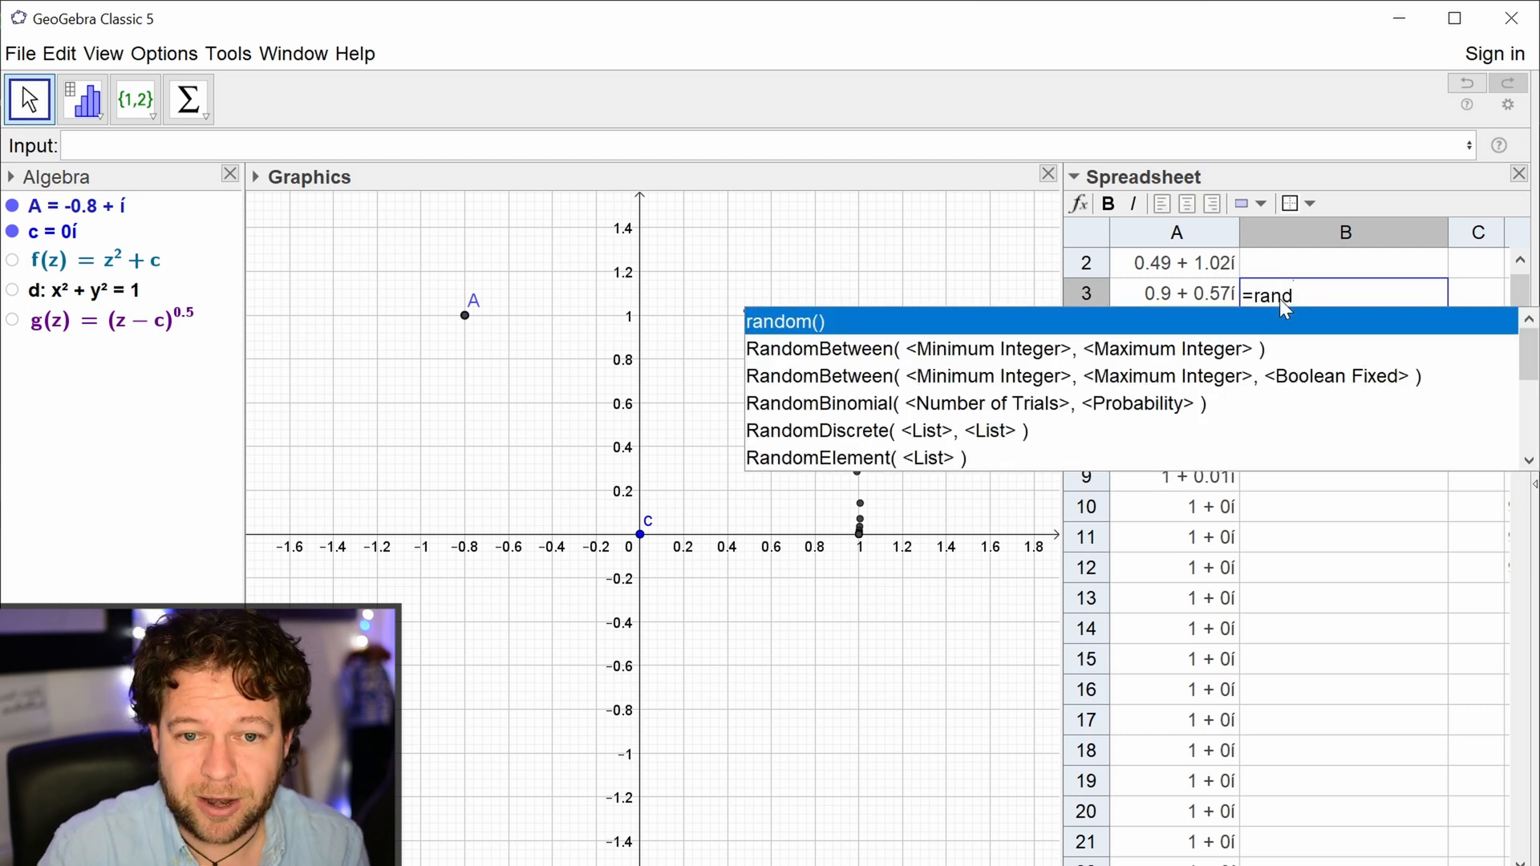
key(Down)
key(Down)
key(Down)
key(Down)
key(Down)
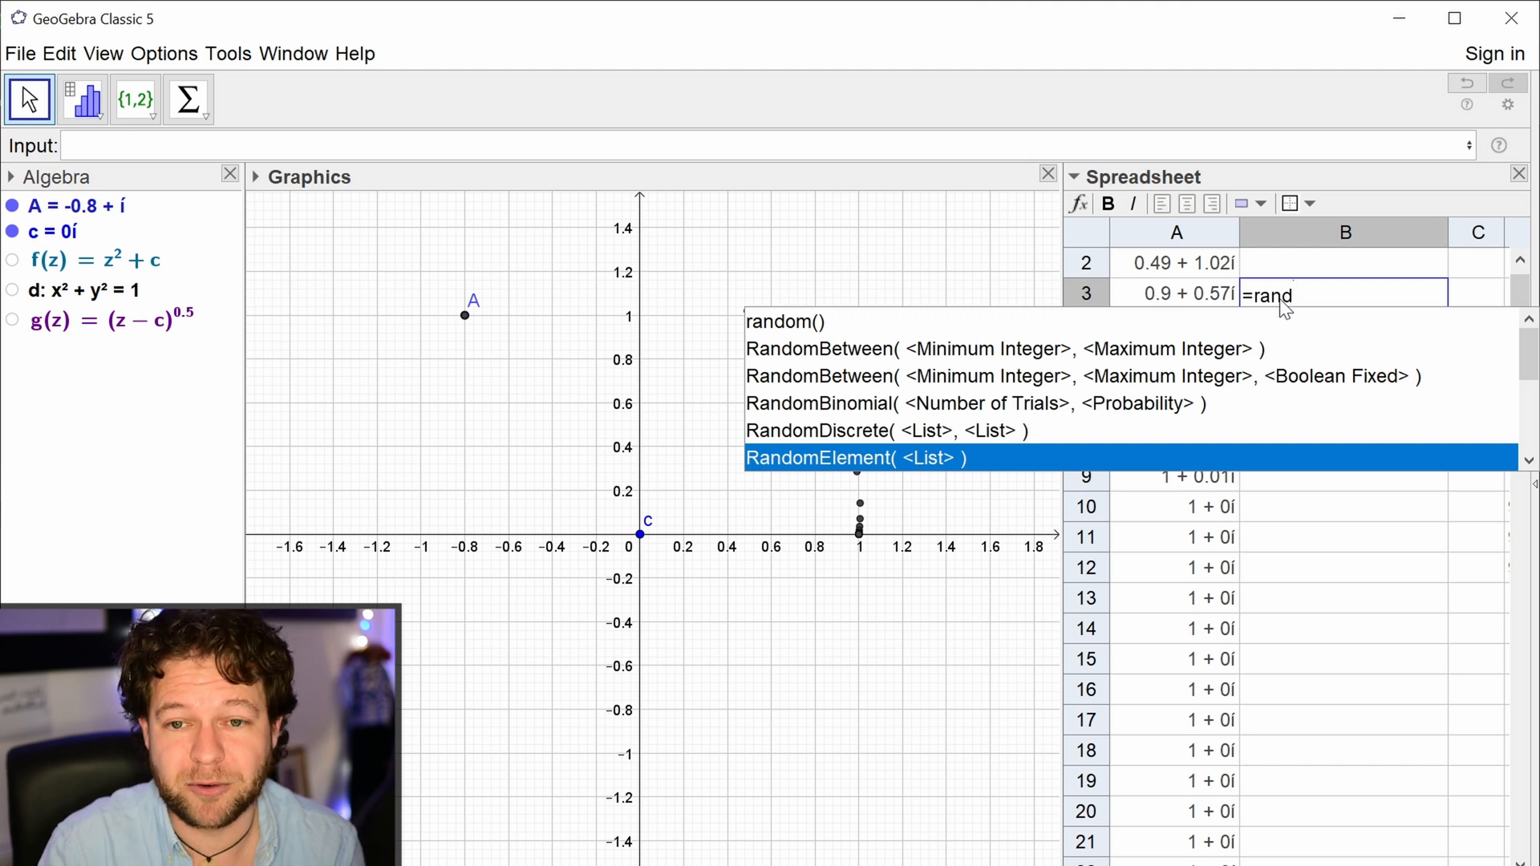
key(Return)
text({)
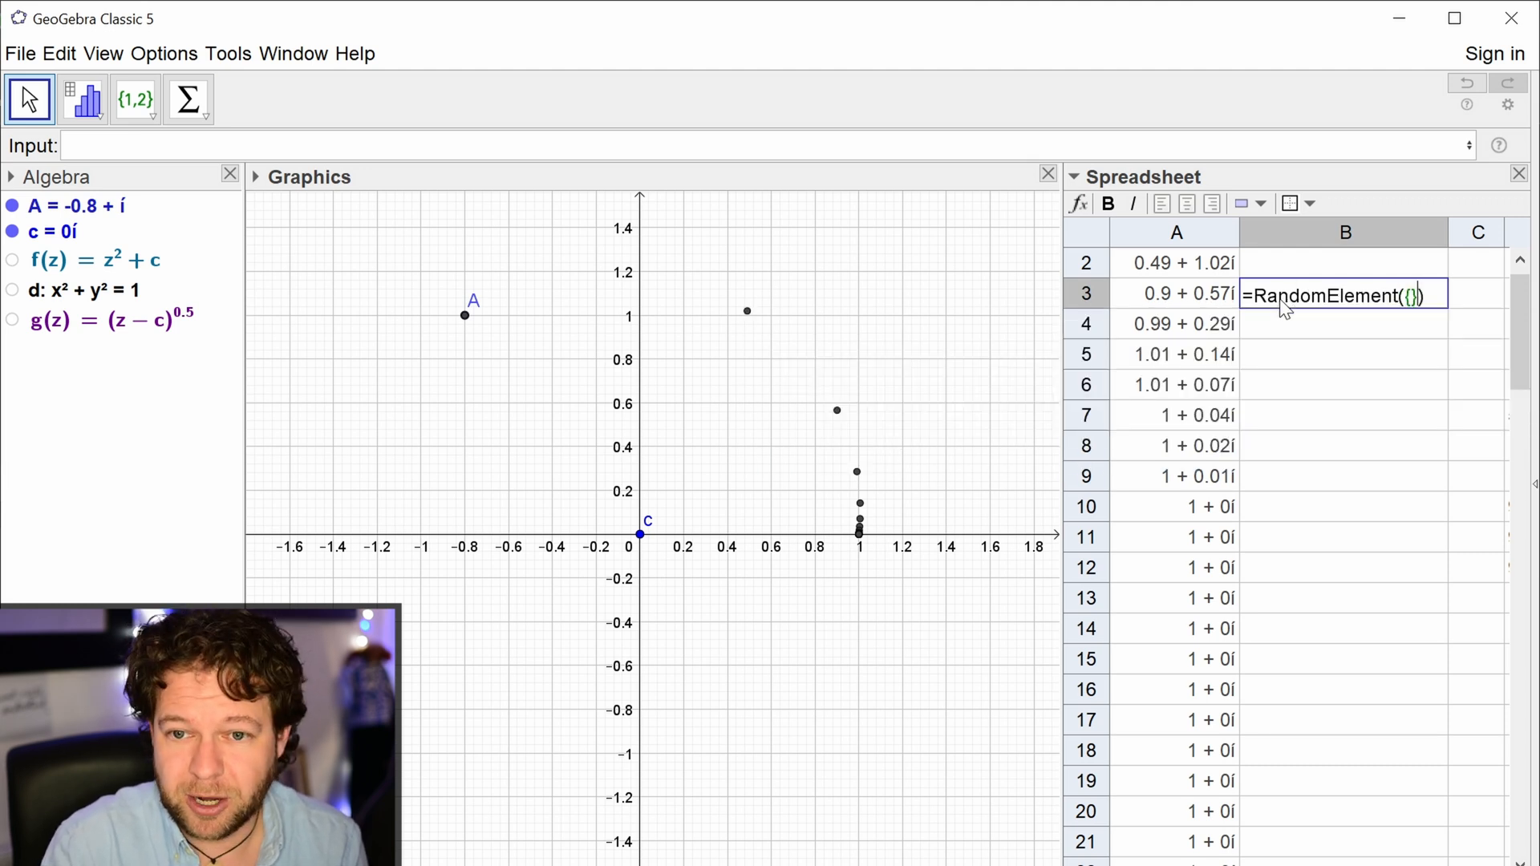
text(1,)
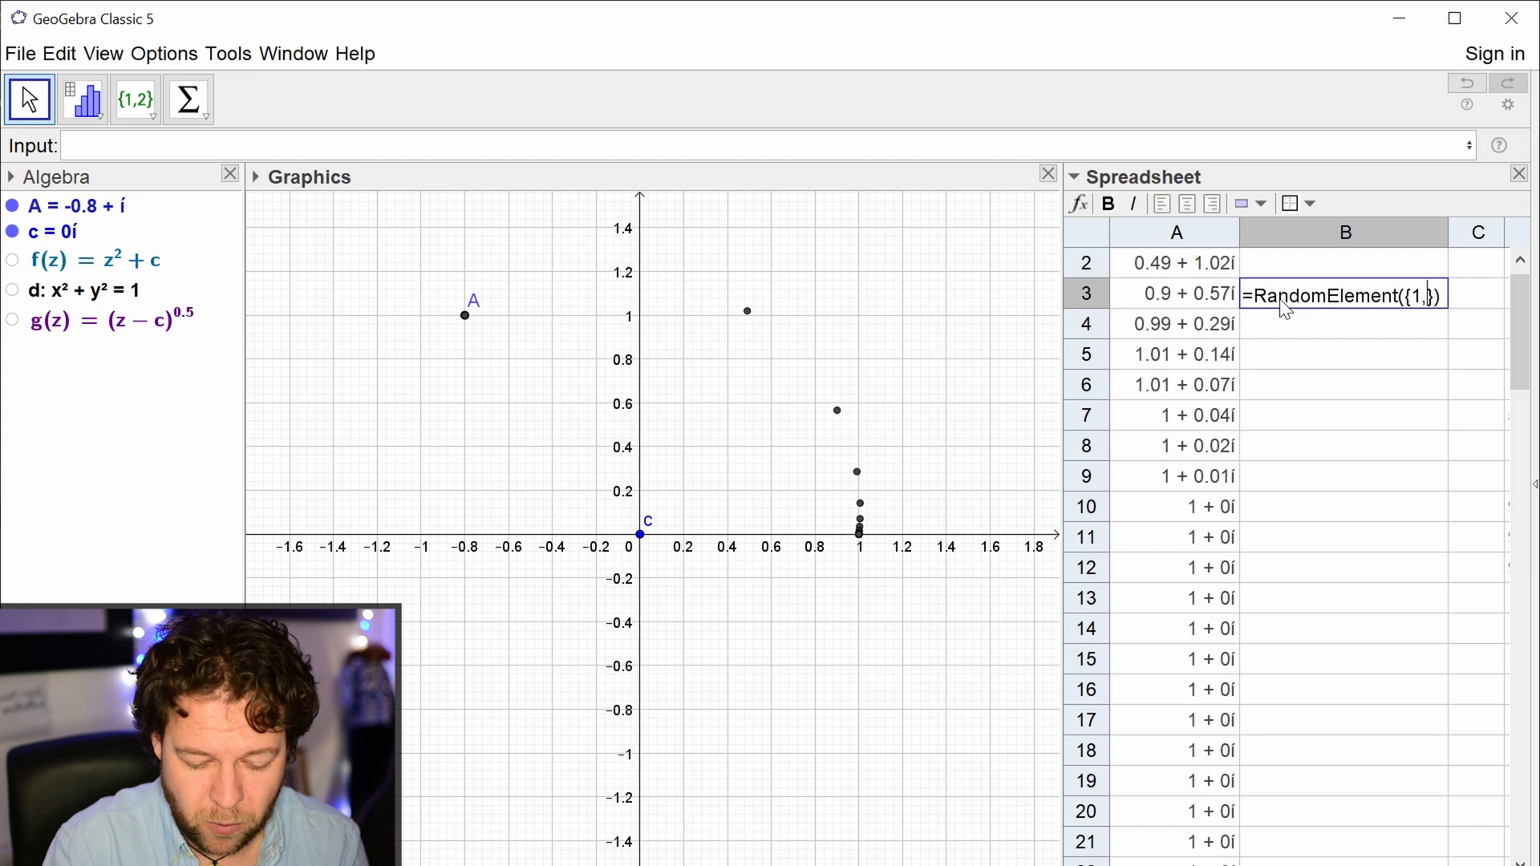
text(-1)
key(Right)
key(Right)
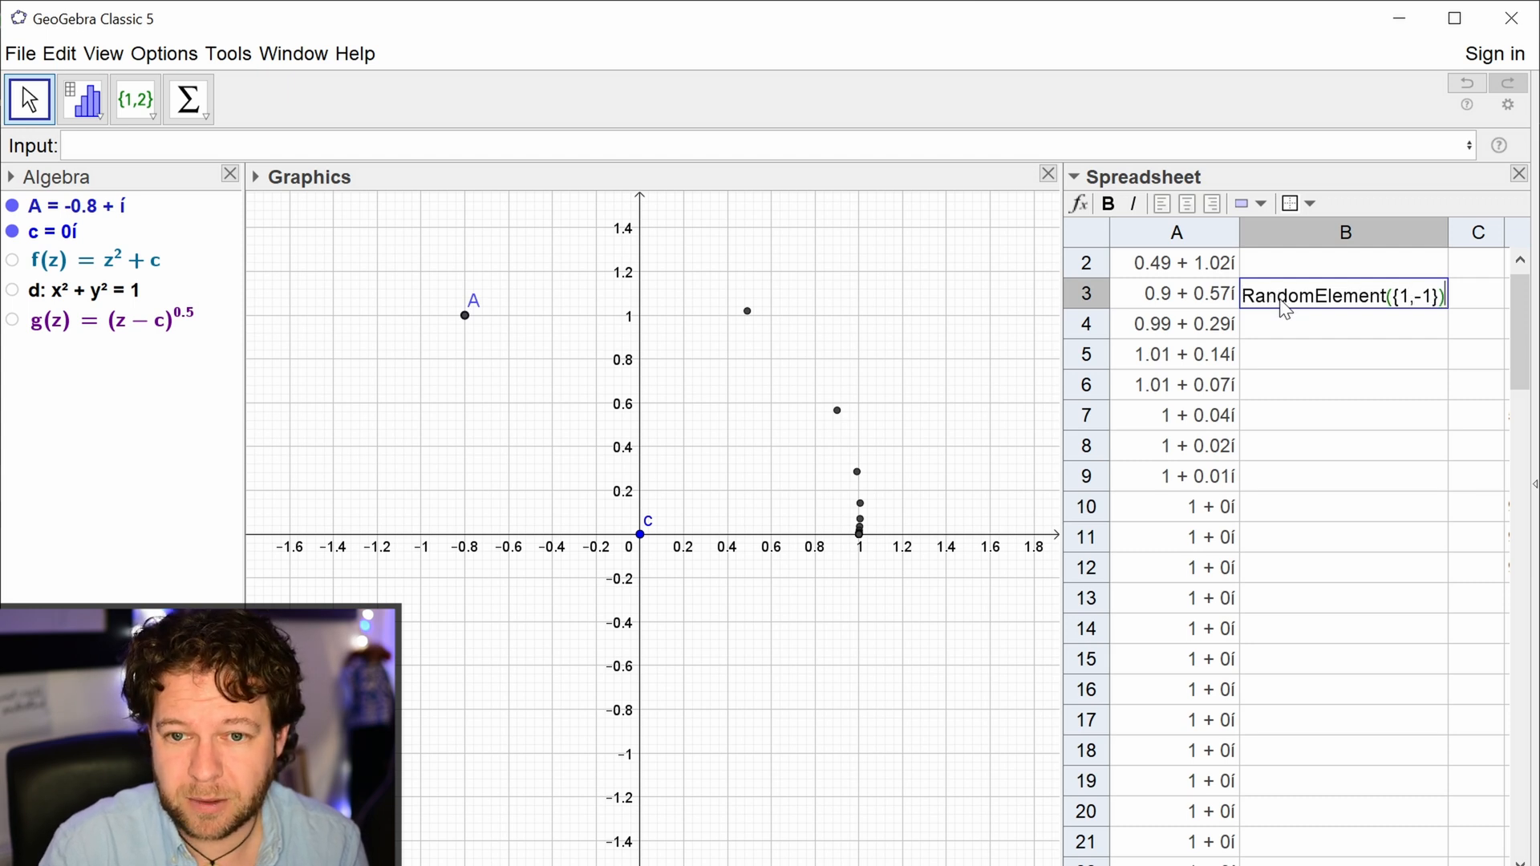
key(Return)
Step: Fill the random sign formula of cell B3 down column B, and make column B narrower
click(1282, 303)
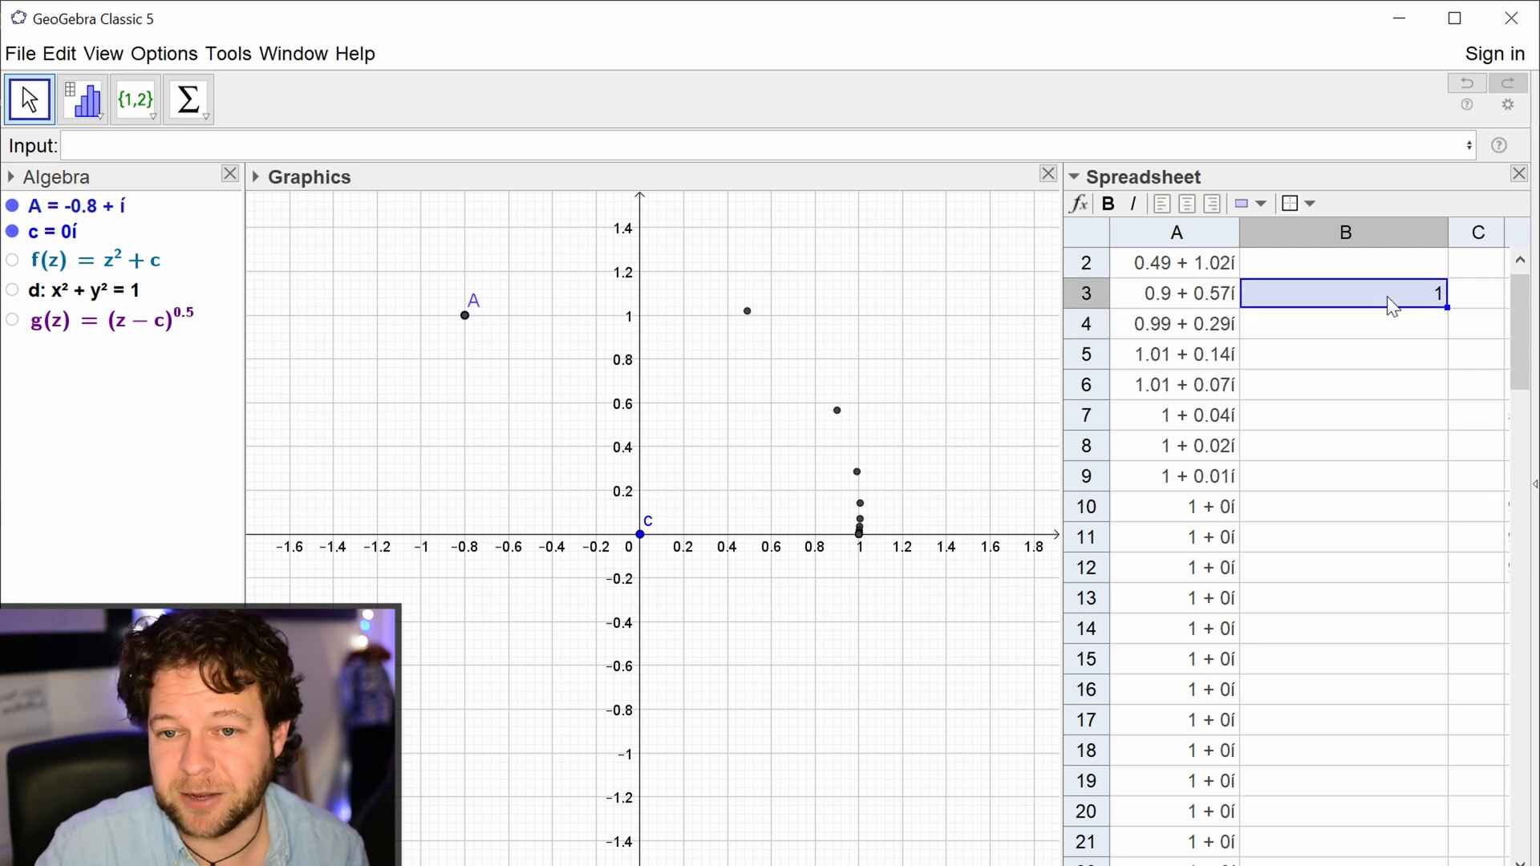
double_click(1451, 308)
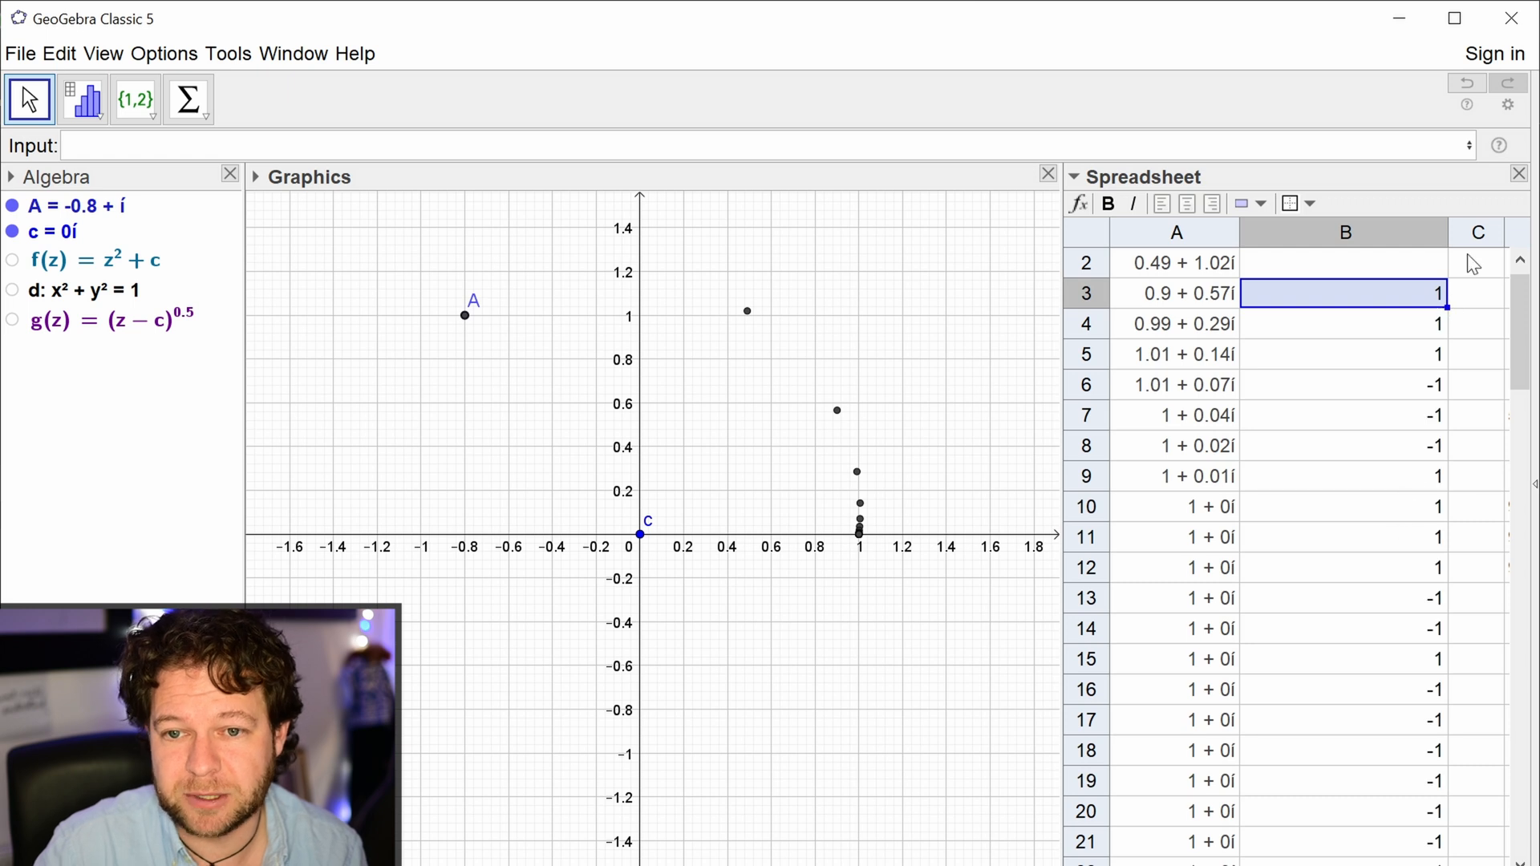
drag(1449, 233, 1320, 246)
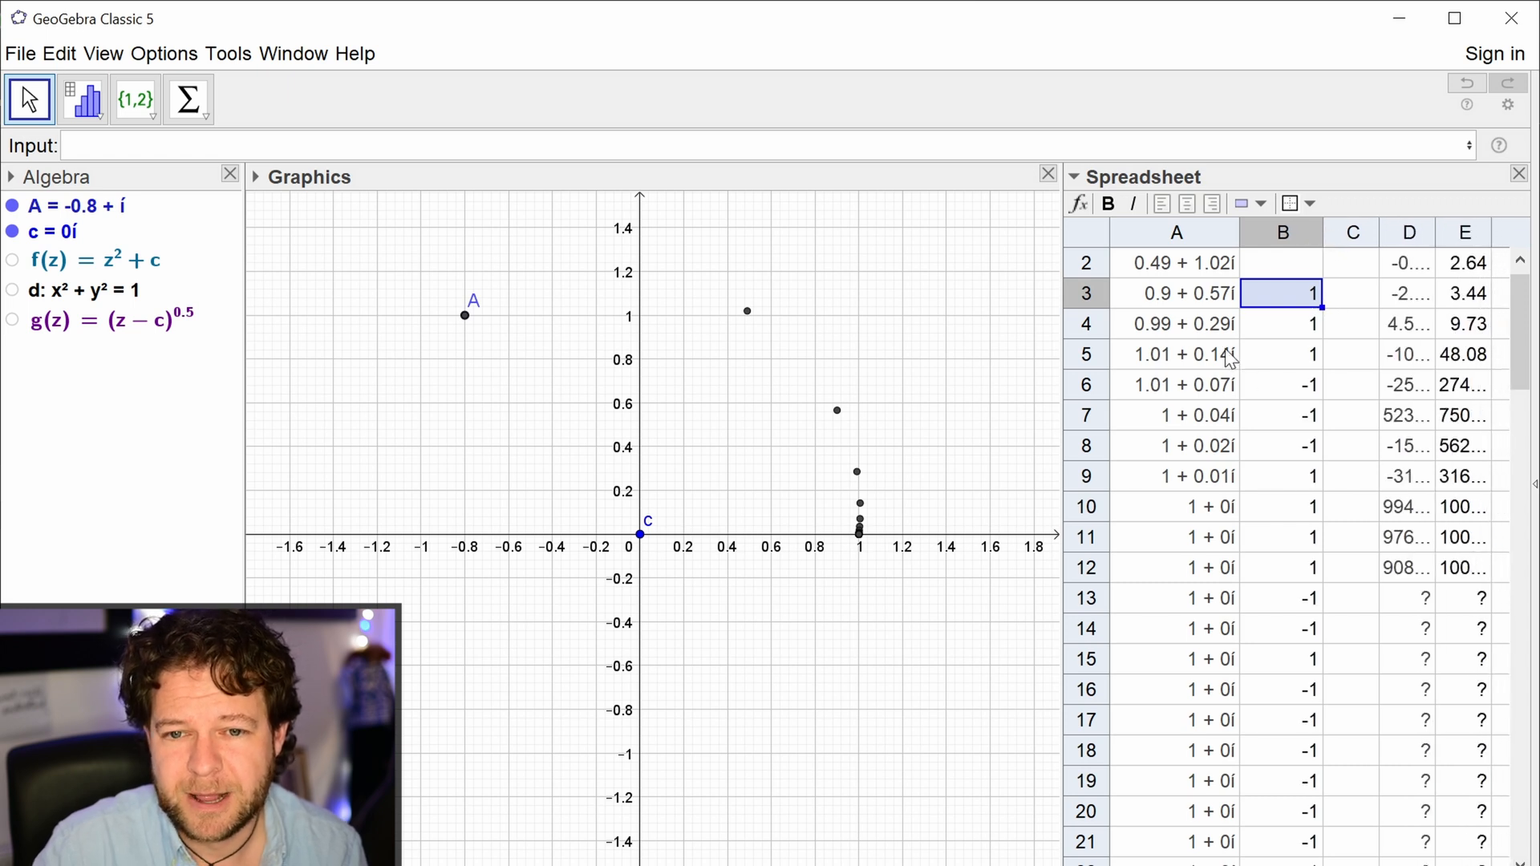
Step: Change the formula in cell A3 to =g(A2)*B3 so the iteration uses the random sign
click(1180, 388)
click(1192, 303)
text(=g(A2))
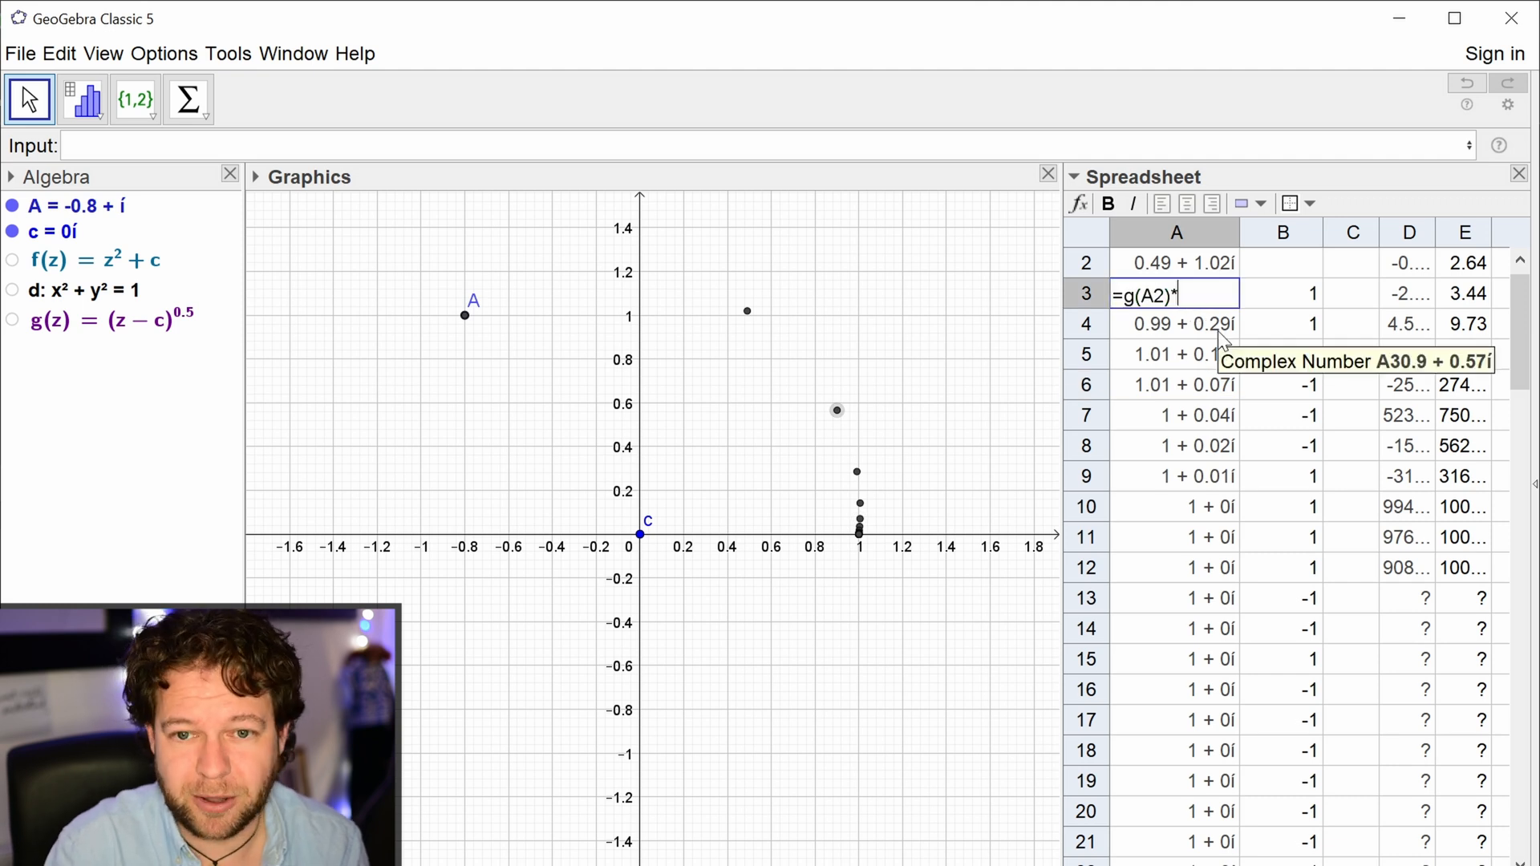
text(*)
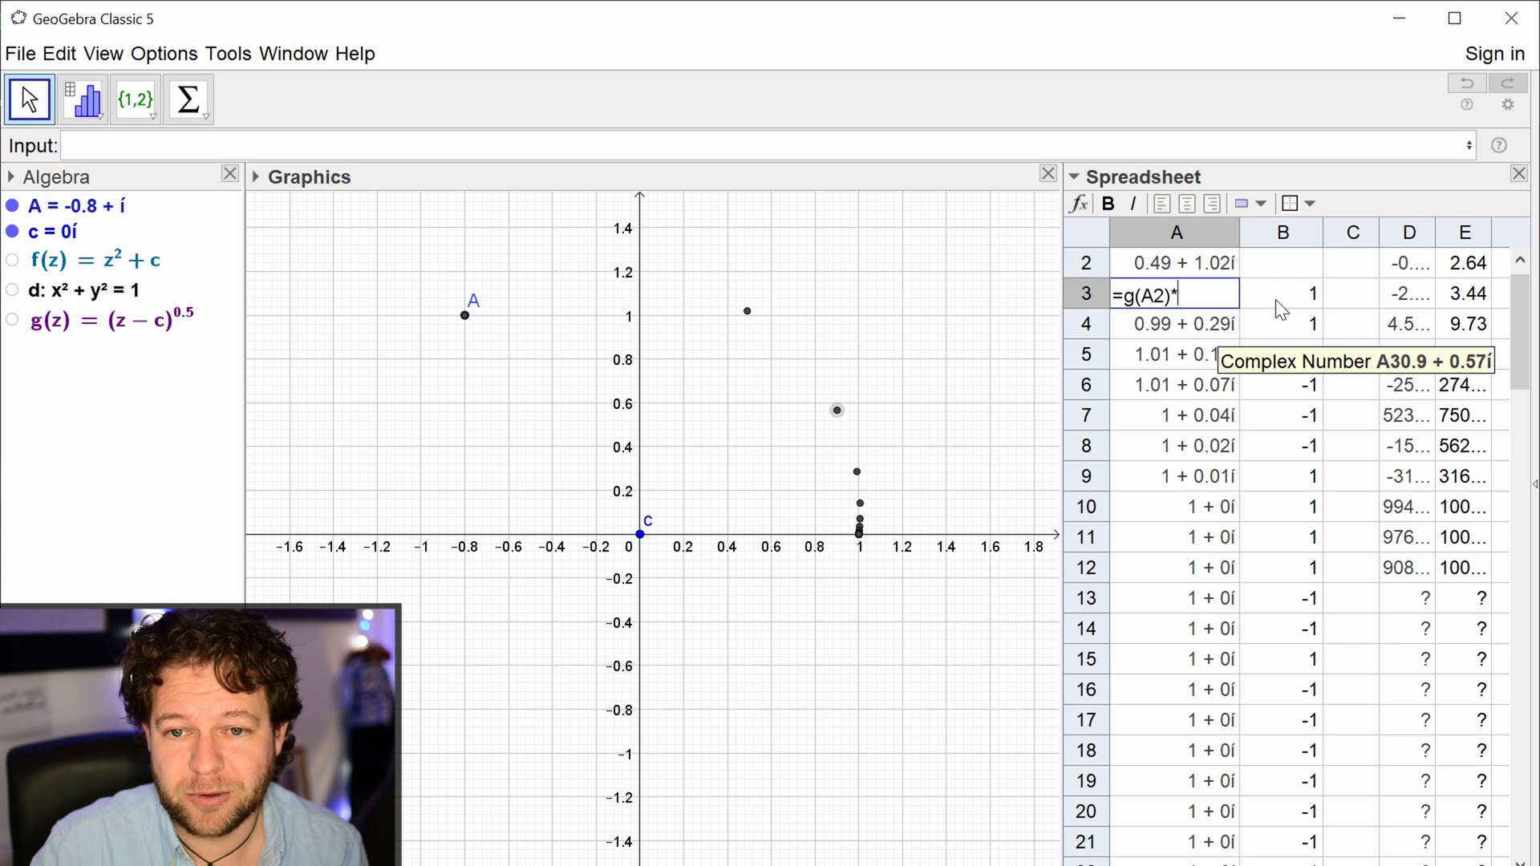
text(B3)
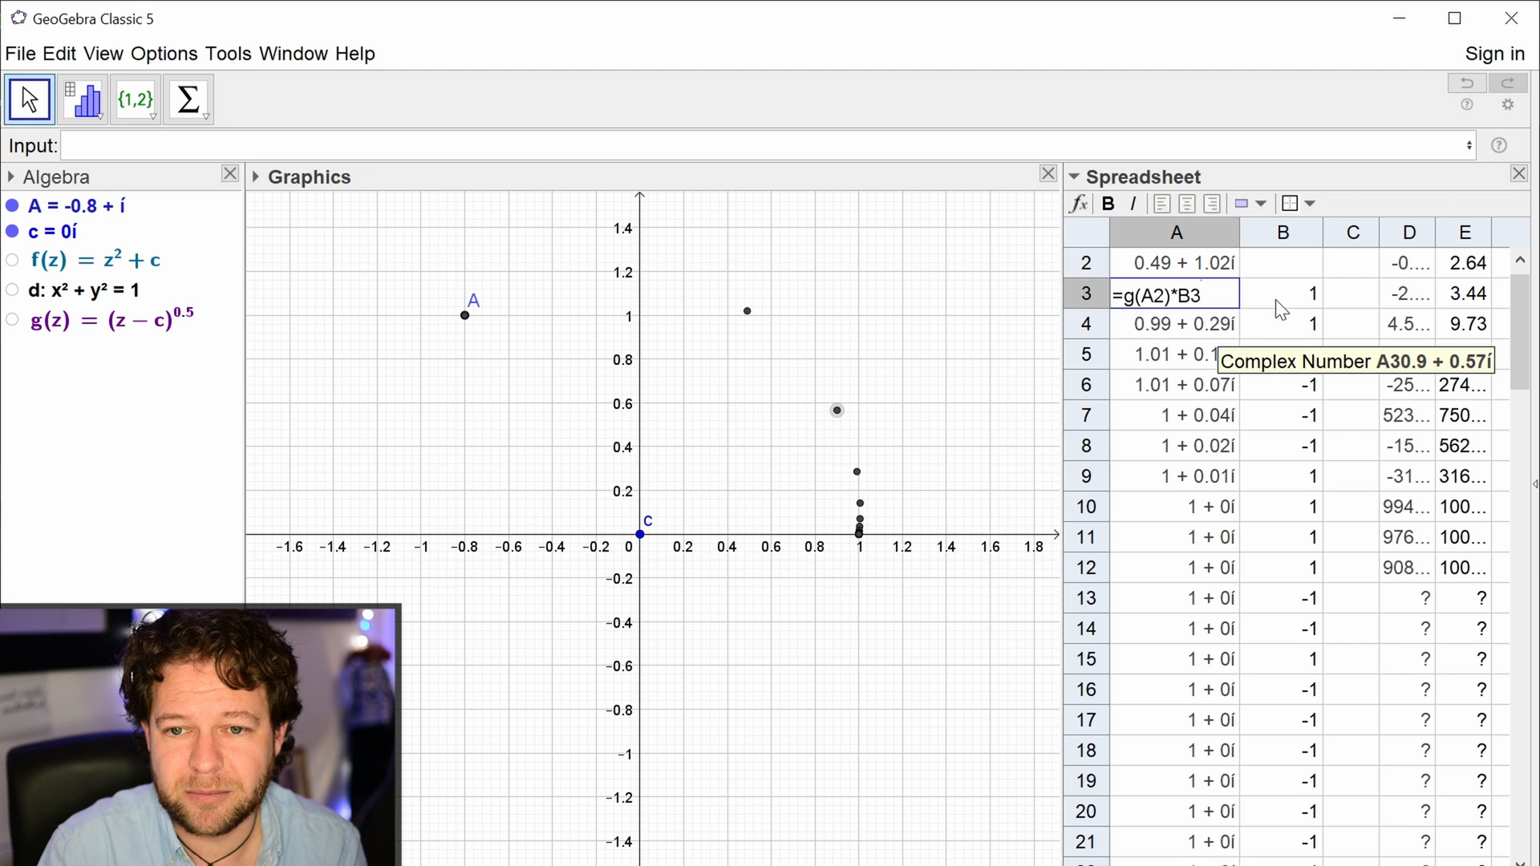
key(Return)
Step: Copy the random sign formula from B3 to B2 and the iteration formula from A3 to A2
click(1203, 333)
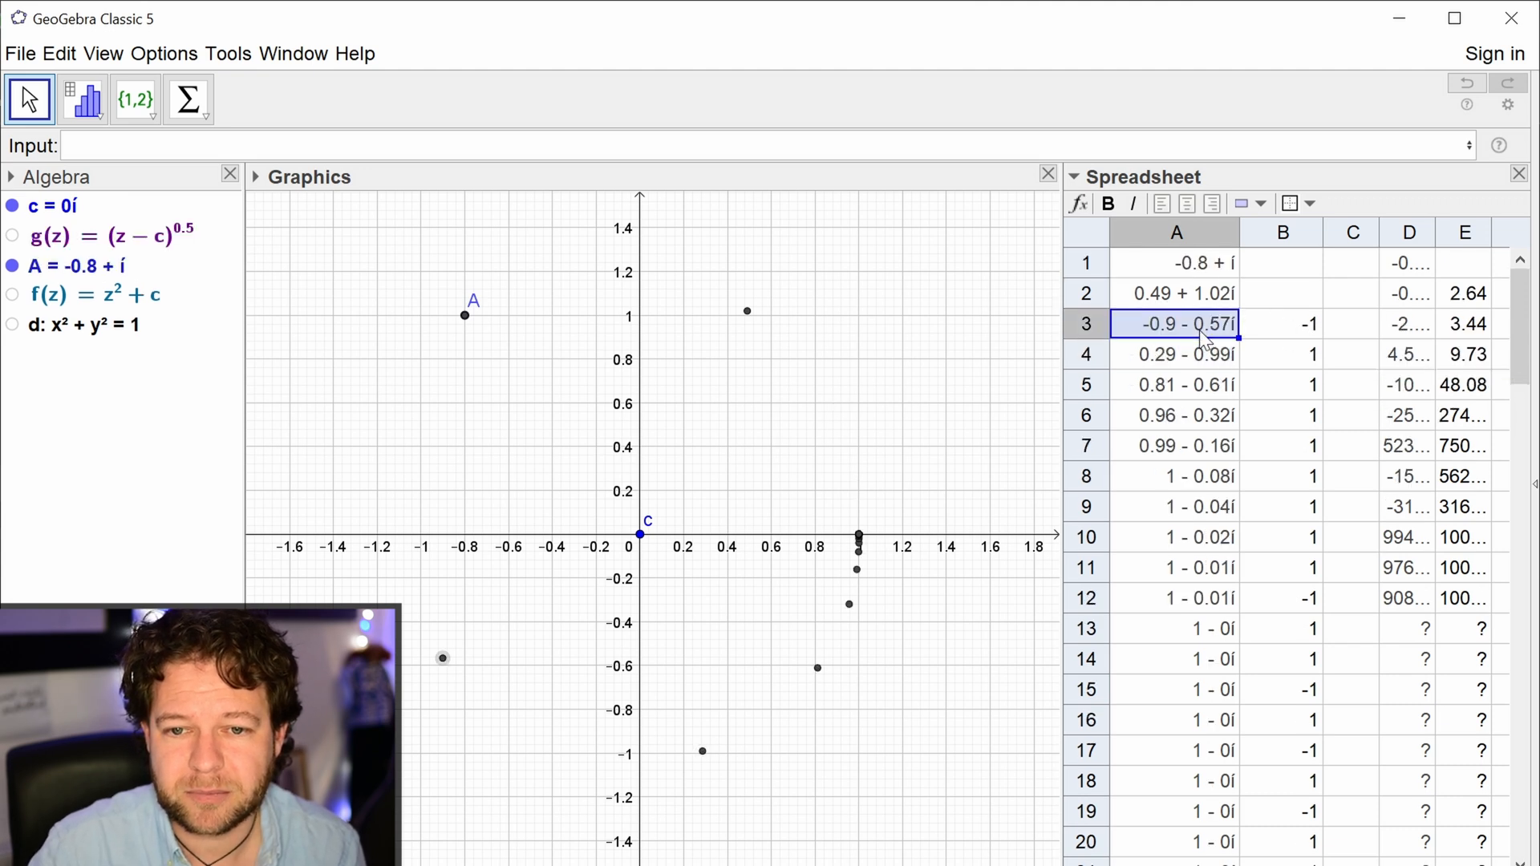
click(1212, 287)
click(1303, 330)
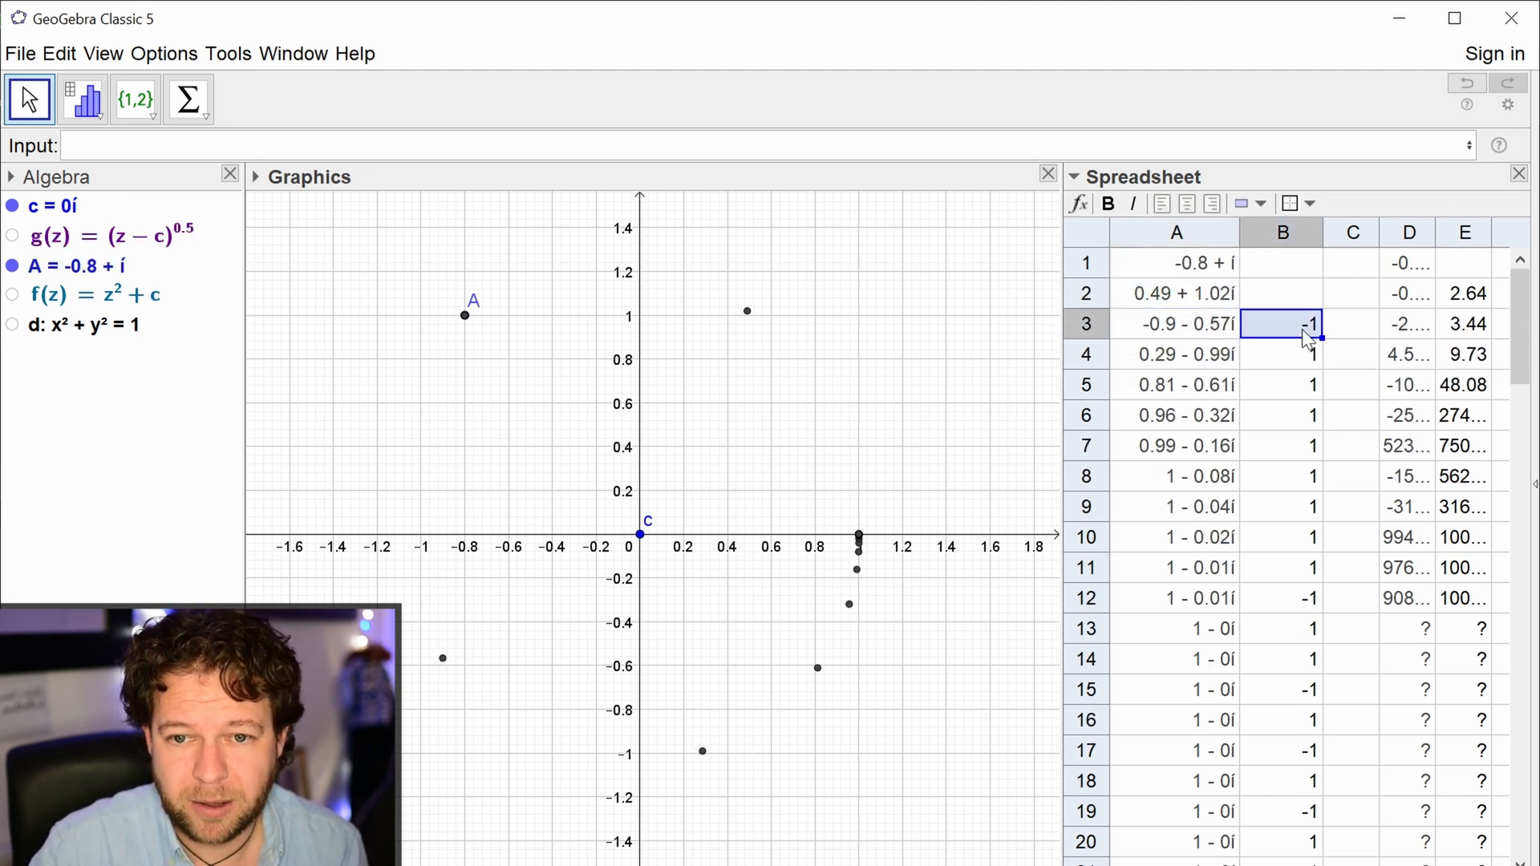
key(ctrl+c)
click(1302, 293)
key(ctrl+v)
click(1183, 326)
key(ctrl+c)
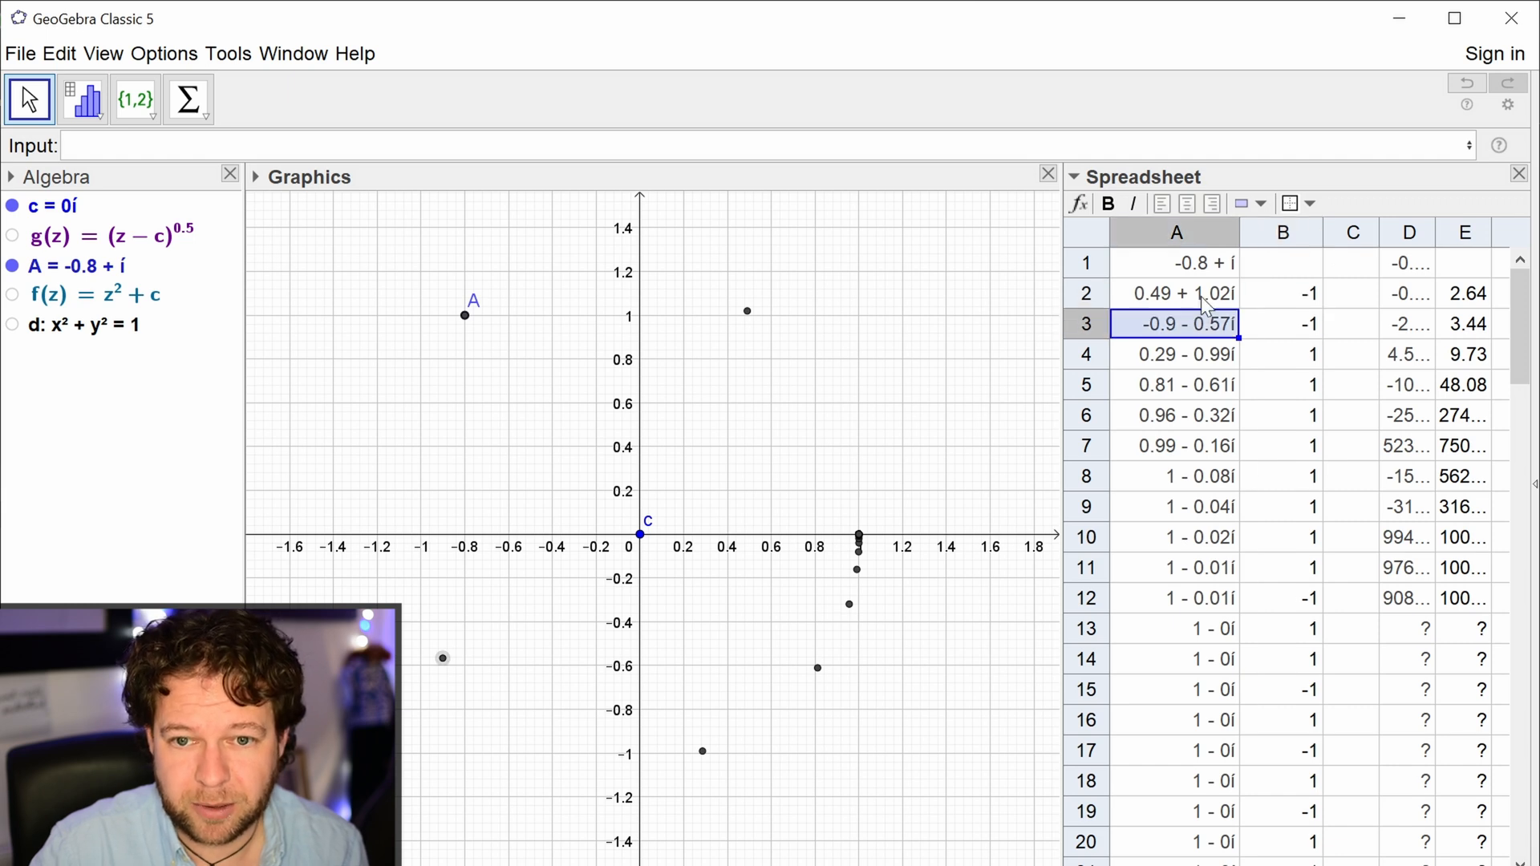
click(1201, 296)
key(ctrl+v)
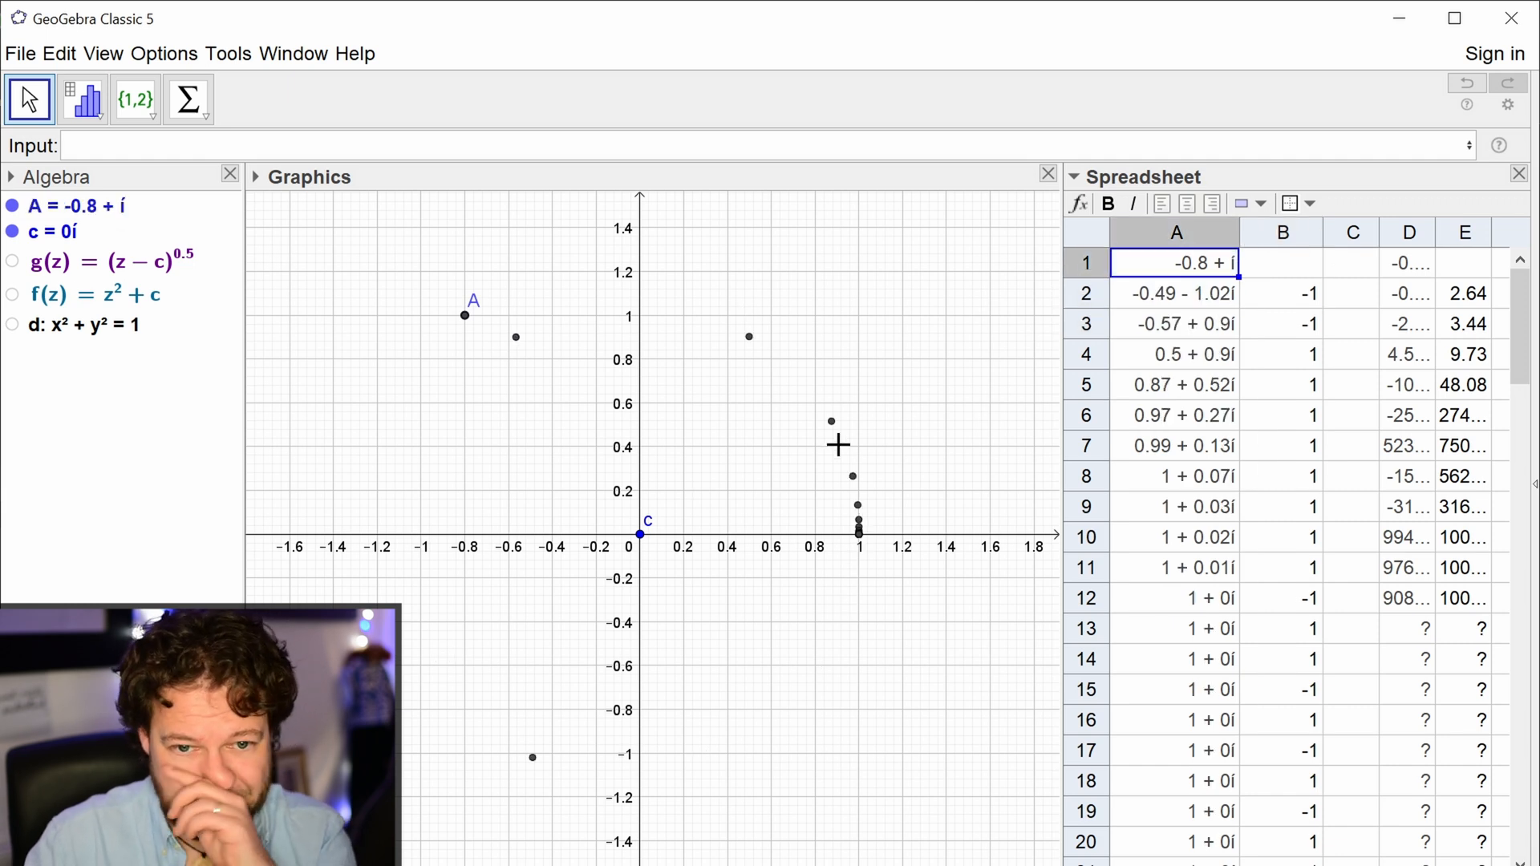
Step: Try to fill the formula of cell A3 down column A
click(1174, 327)
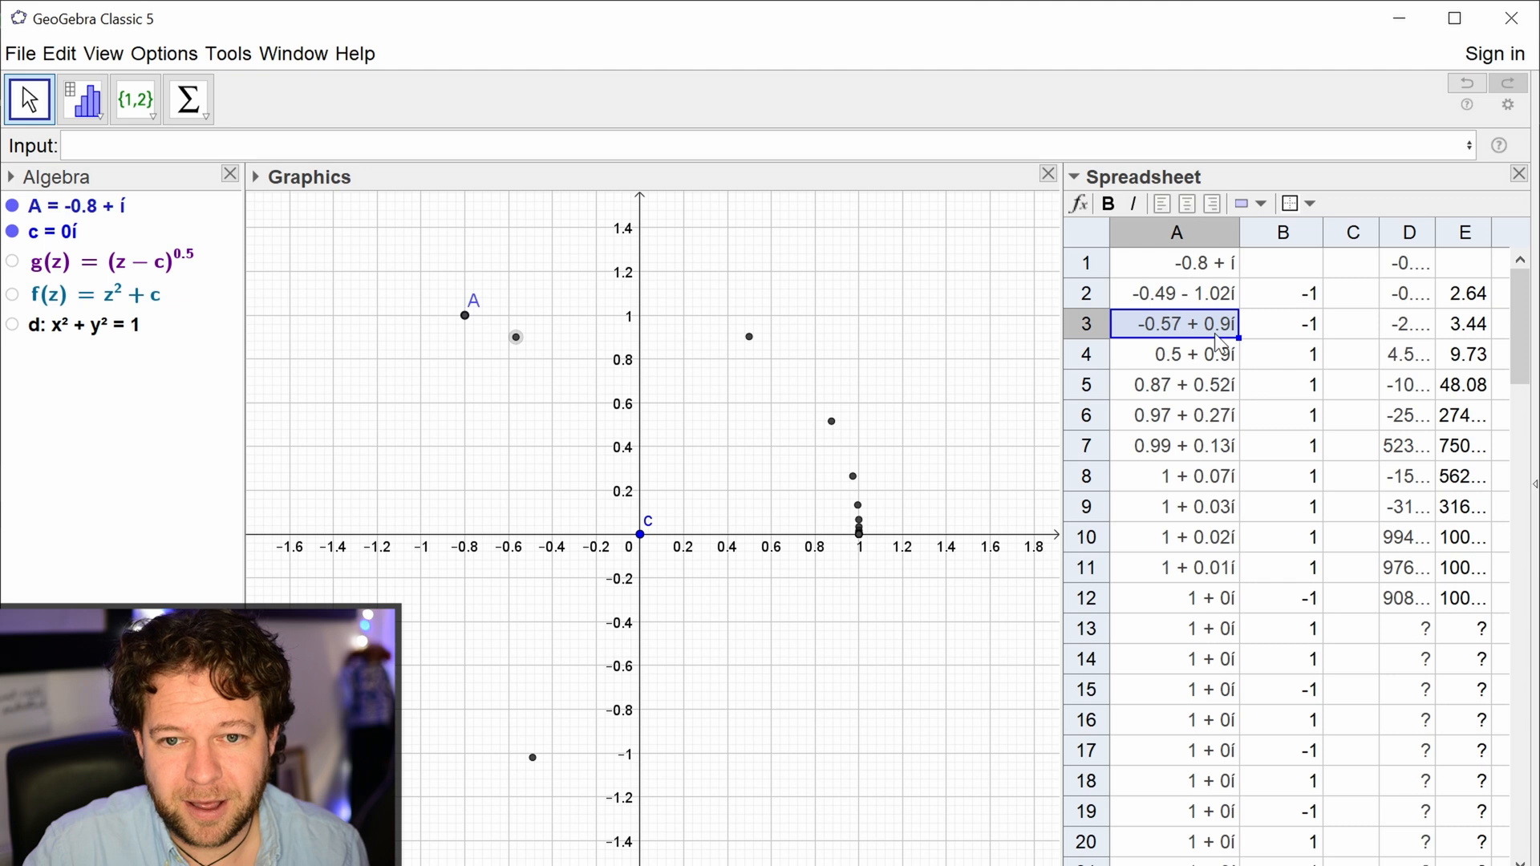
key(ctrl+z)
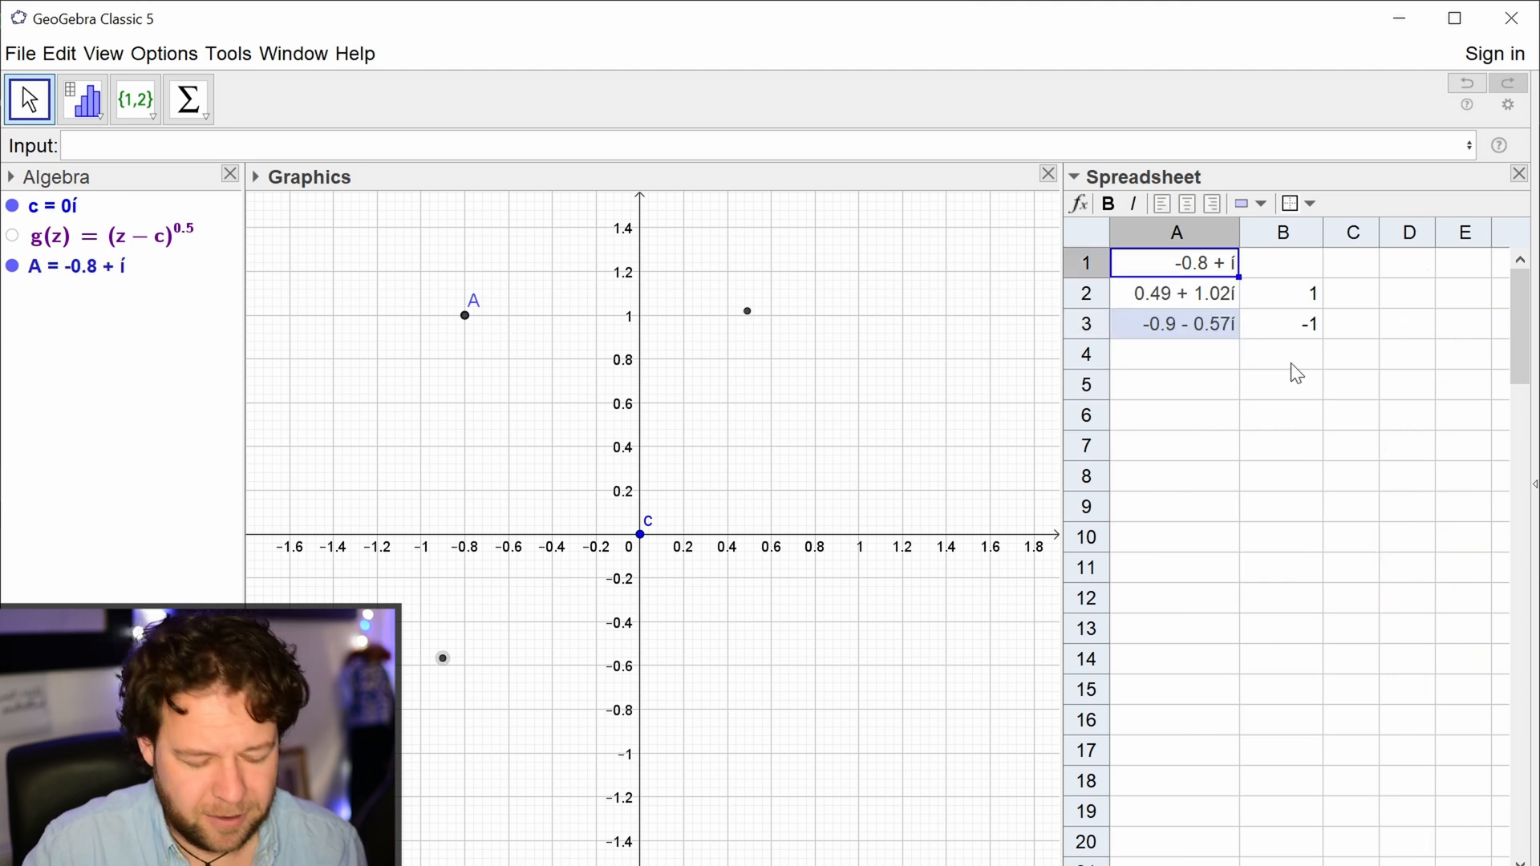
key(ctrl+y)
click(1226, 337)
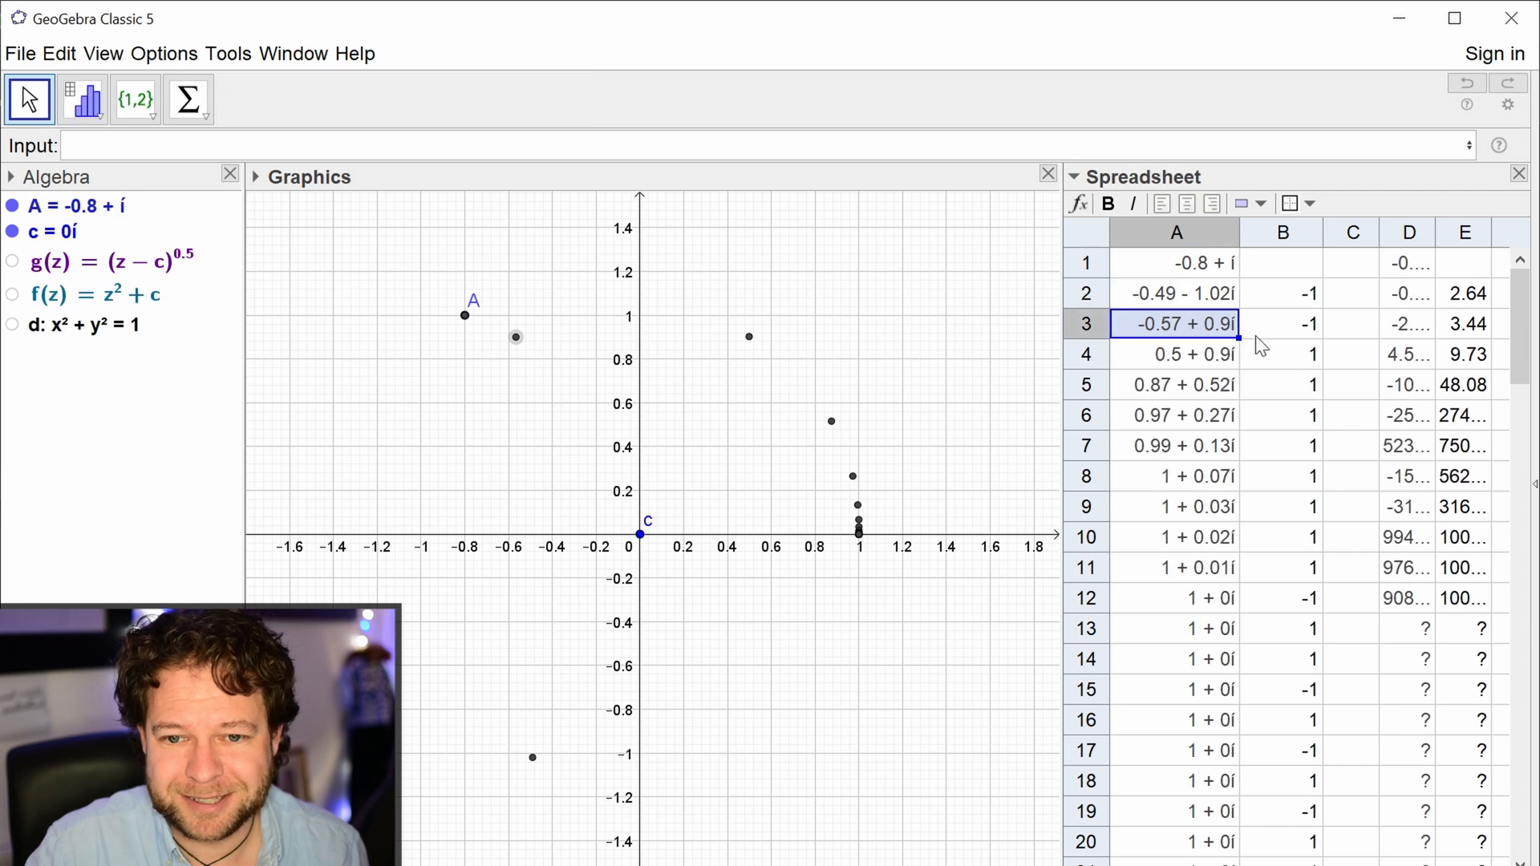
drag(1240, 340, 1217, 738)
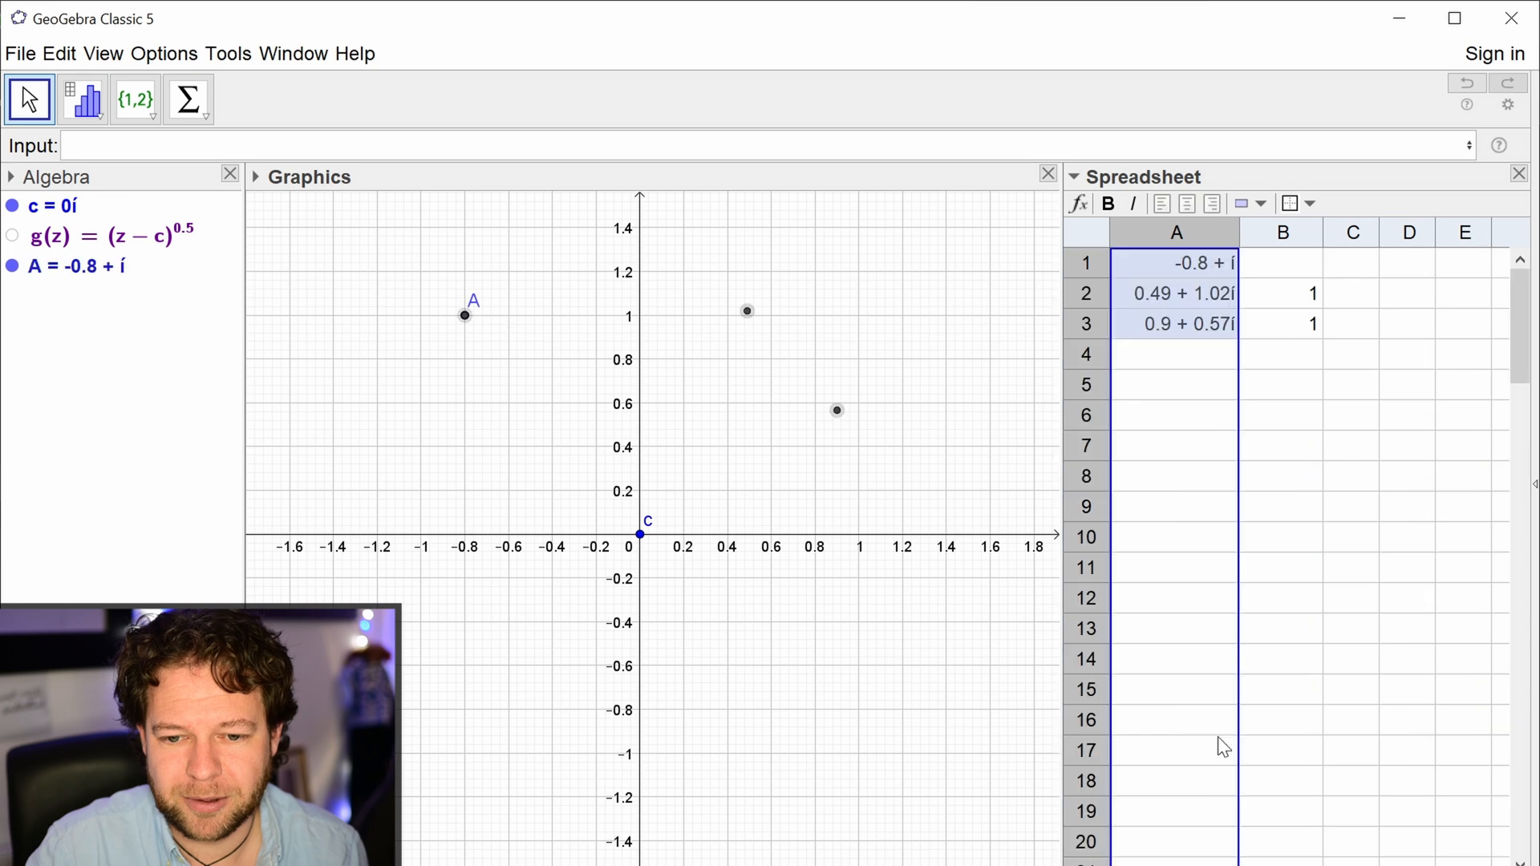
click(1214, 334)
drag(1214, 334, 1324, 334)
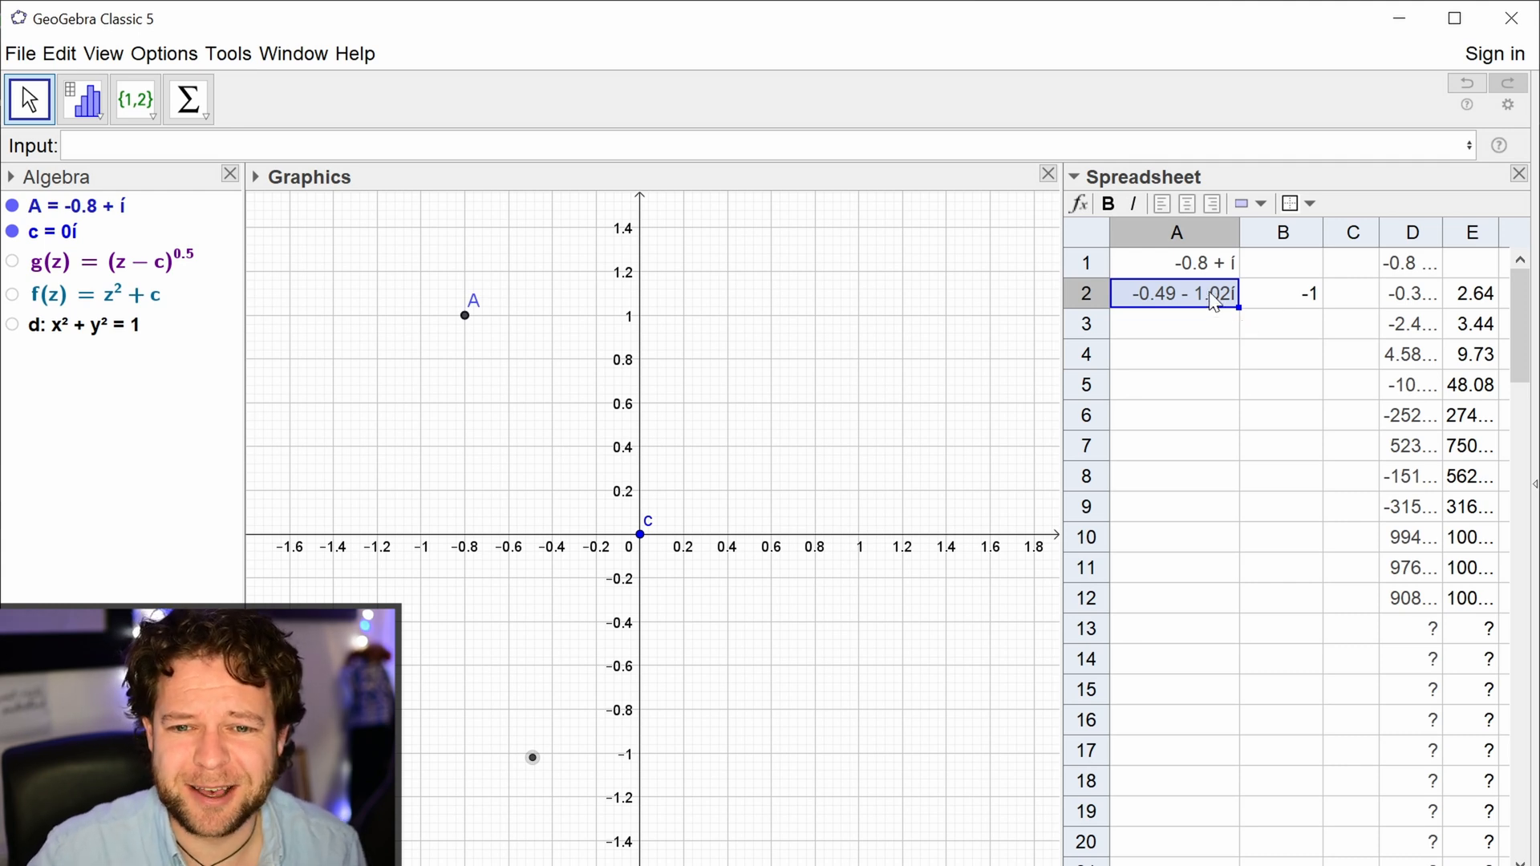
Step: Copy cells A2 and B2 and paste them into columns A and B from row 3 through row 100
double_click(1217, 302)
key(Escape)
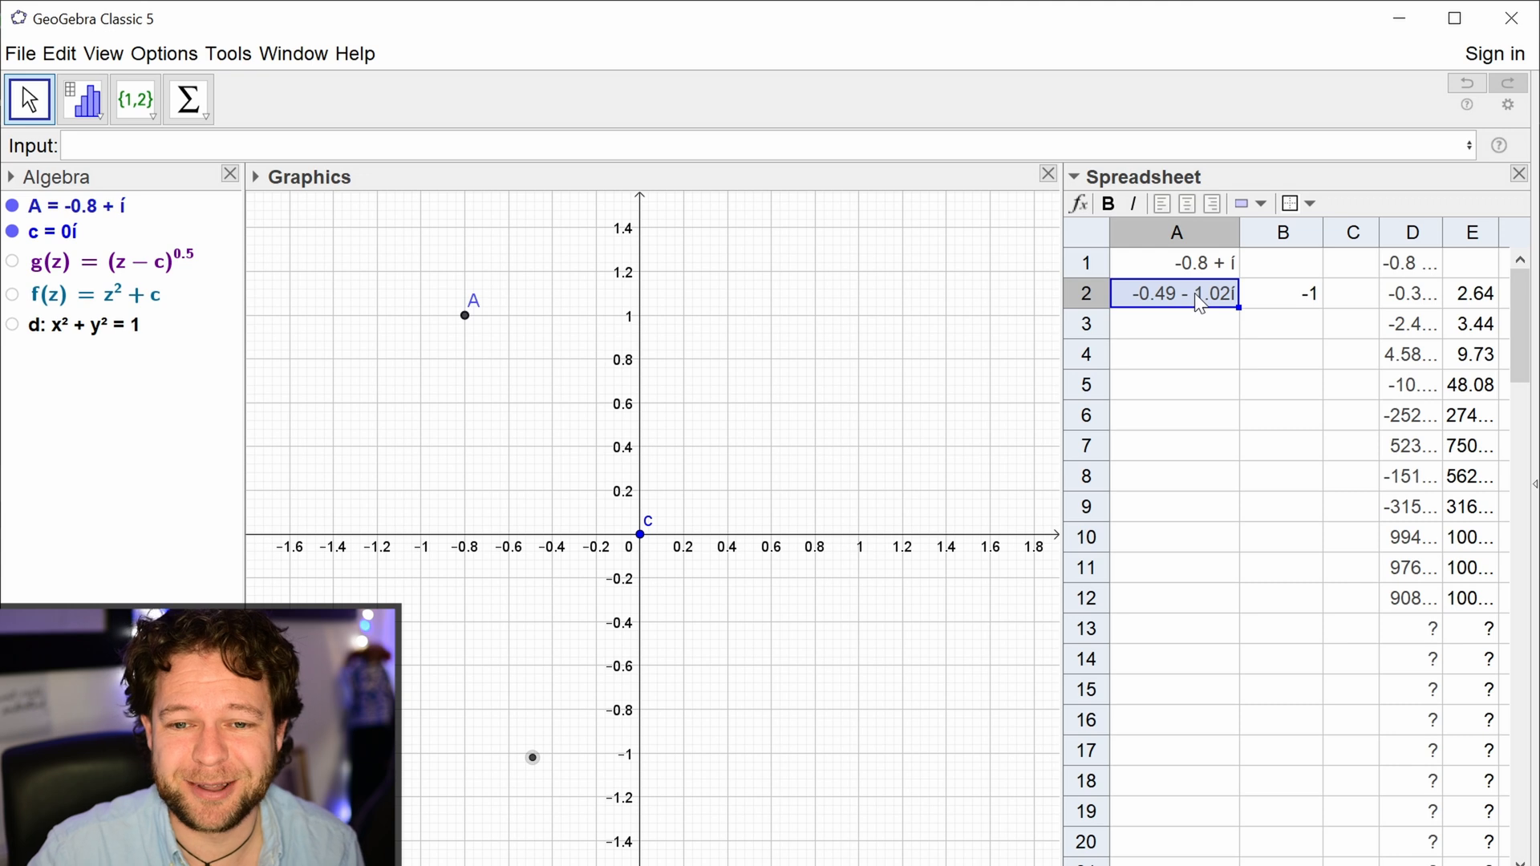
drag(1203, 305, 1269, 305)
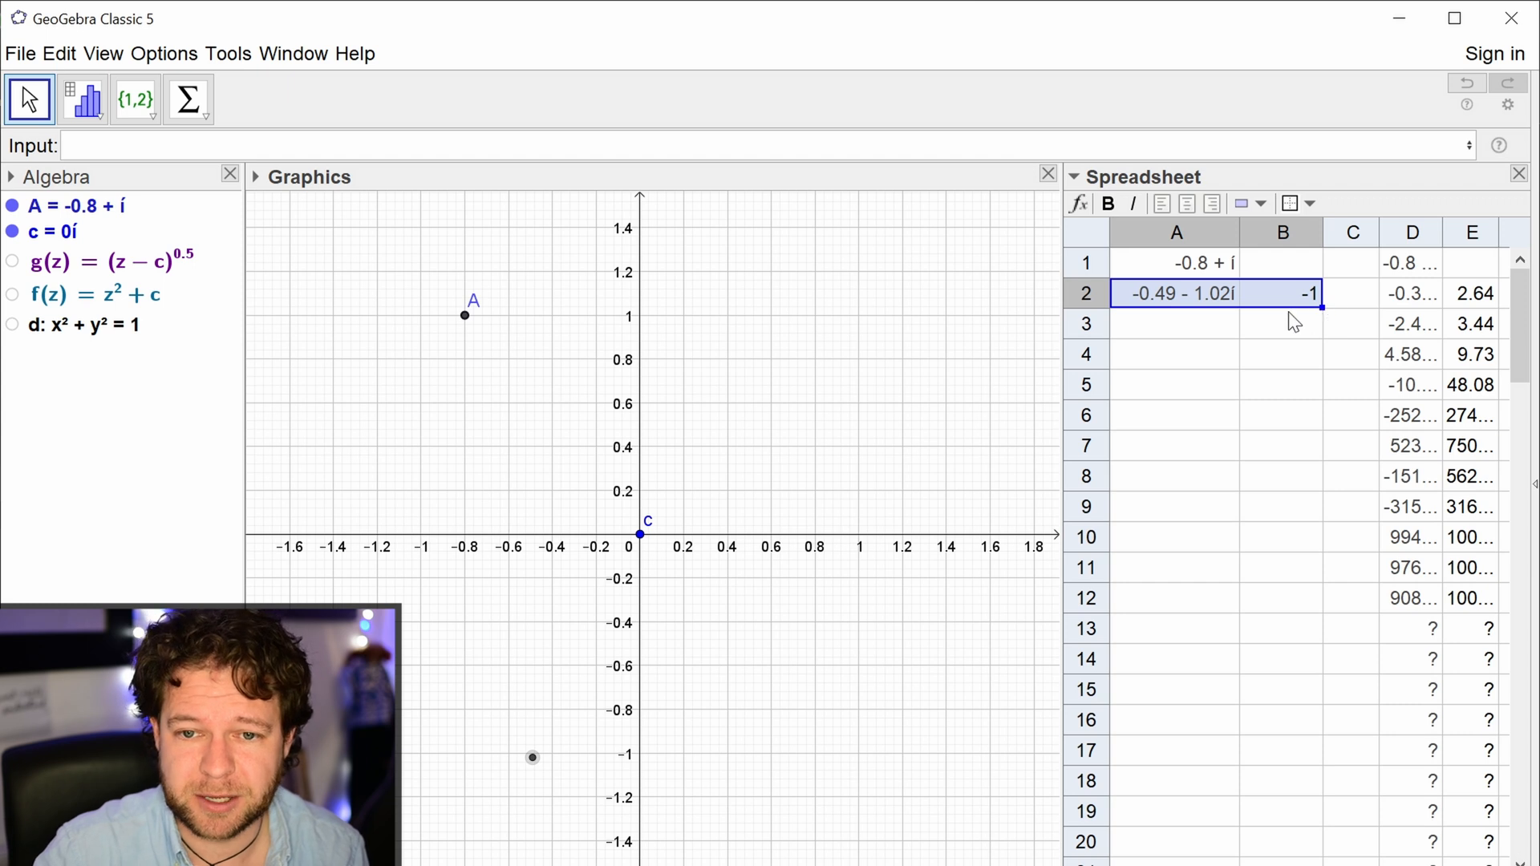
click(1209, 329)
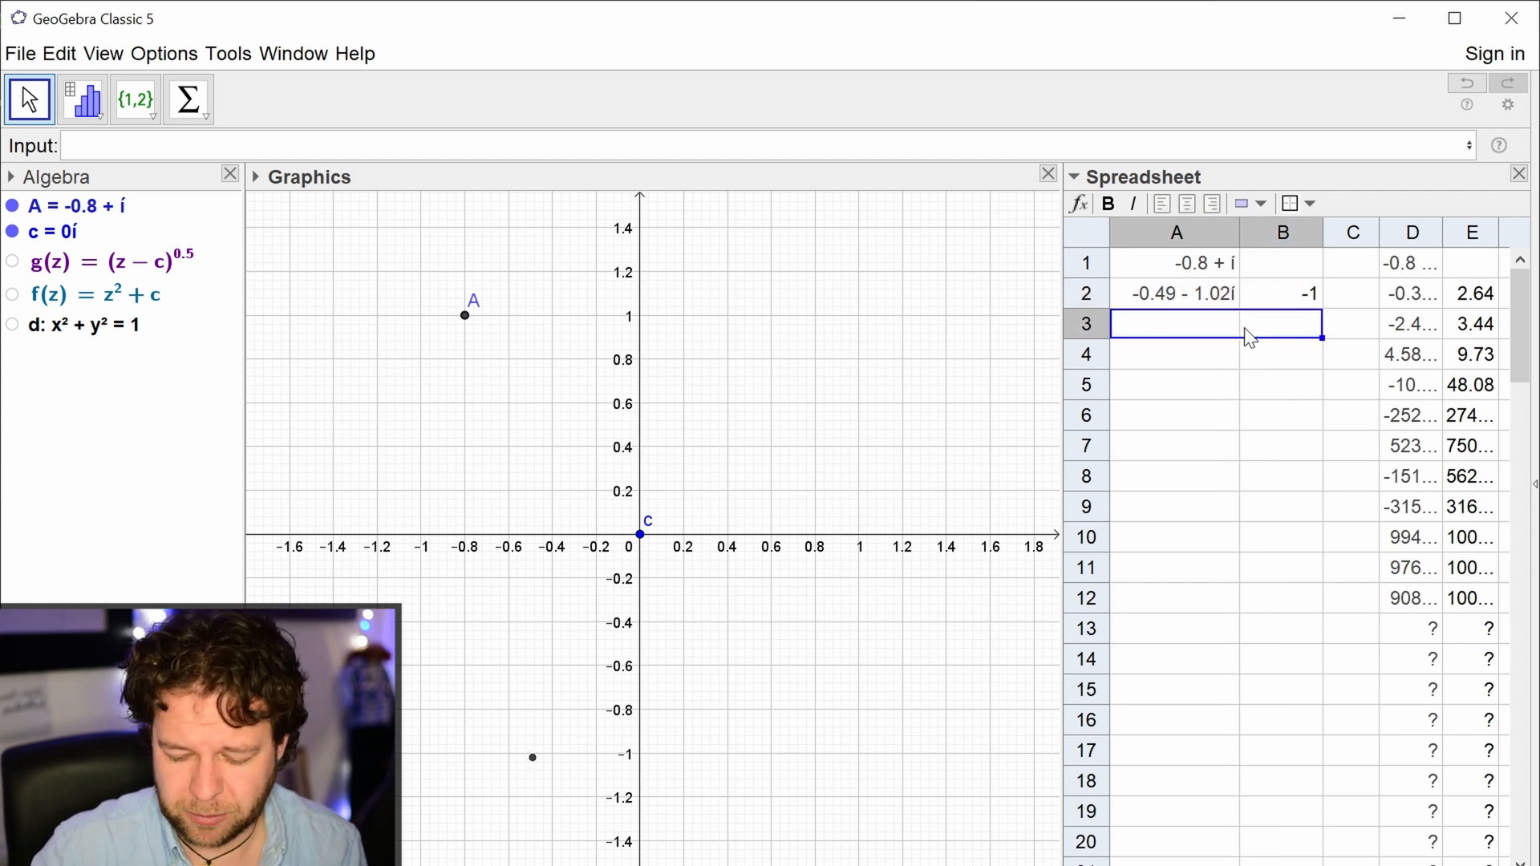
key(shift+Down)
key(ctrl+Down)
key(Right)
key(Up)
key(Up)
key(Up)
key(Left)
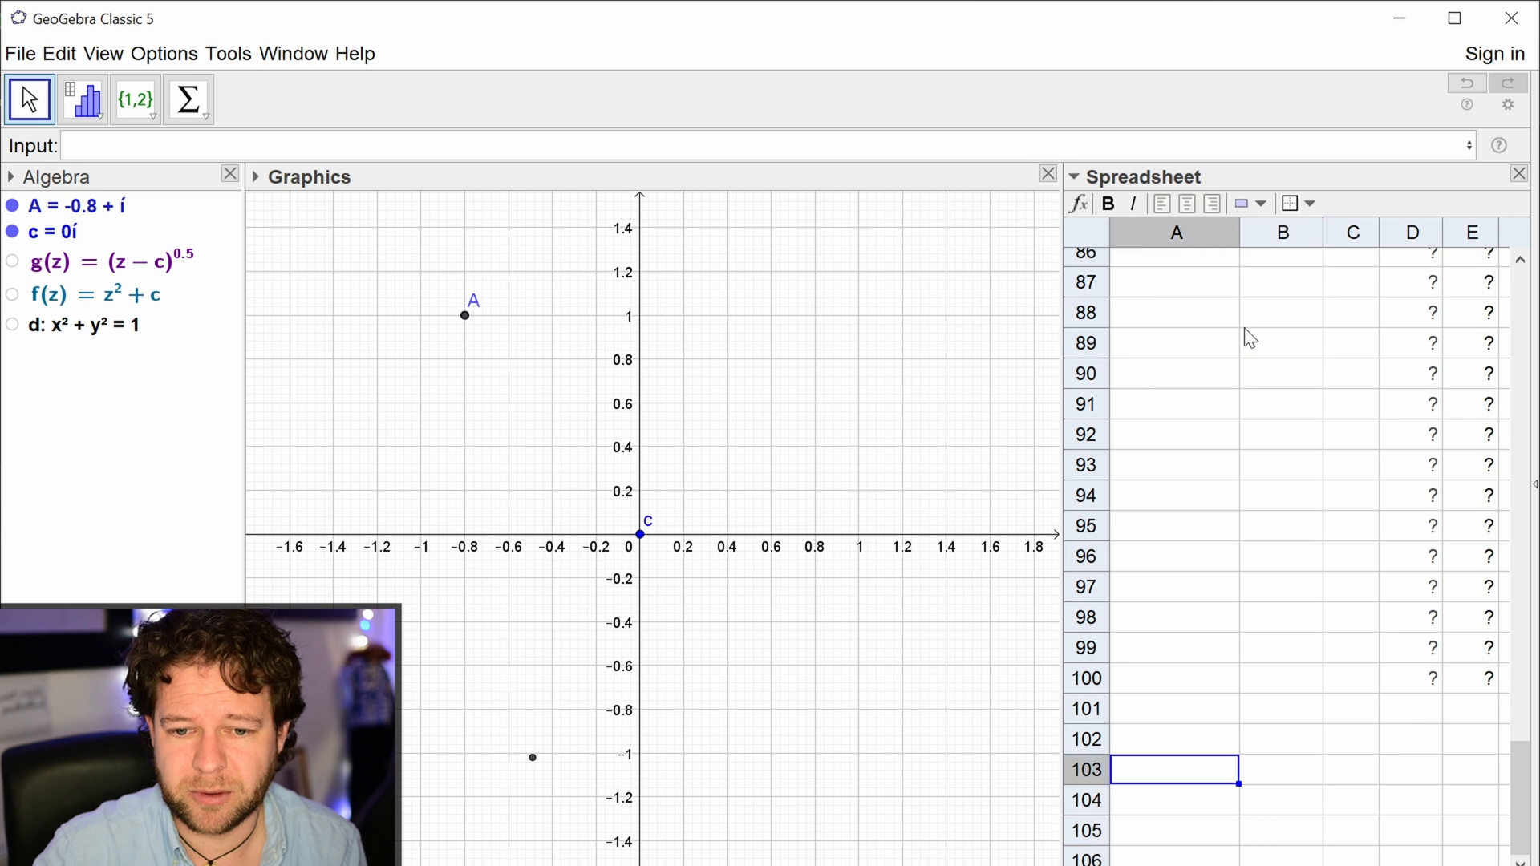
key(Up)
key(Up)
key(Up)
key(shift+Right)
key(ctrl+Up)
key(Down)
key(shift+Right)
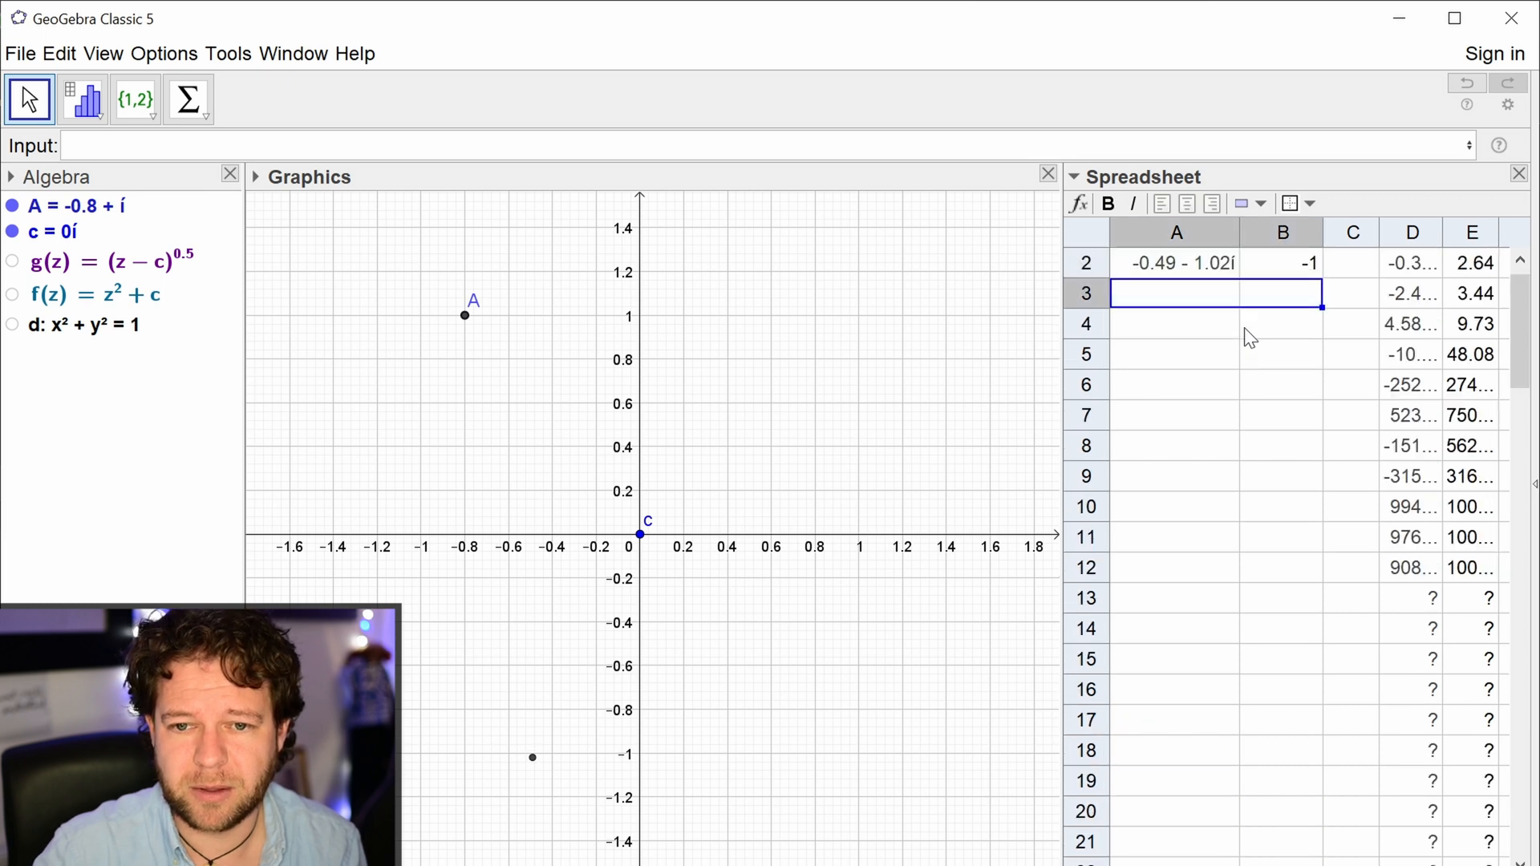
key(shift+Down)
key(shift+Down)
key(shift+Down)
key(shift+Down)
key(shift+Down)
key(shift+Down)
key(shift+Down)
key(shift+Down)
key(shift+Down)
key(shift+Down)
key(shift+Down)
key(shift+Down)
key(shift+Down)
key(shift+Down)
key(shift+Down)
key(shift+Down)
key(shift+Down)
key(shift+Down)
key(shift+Down)
key(shift+Down)
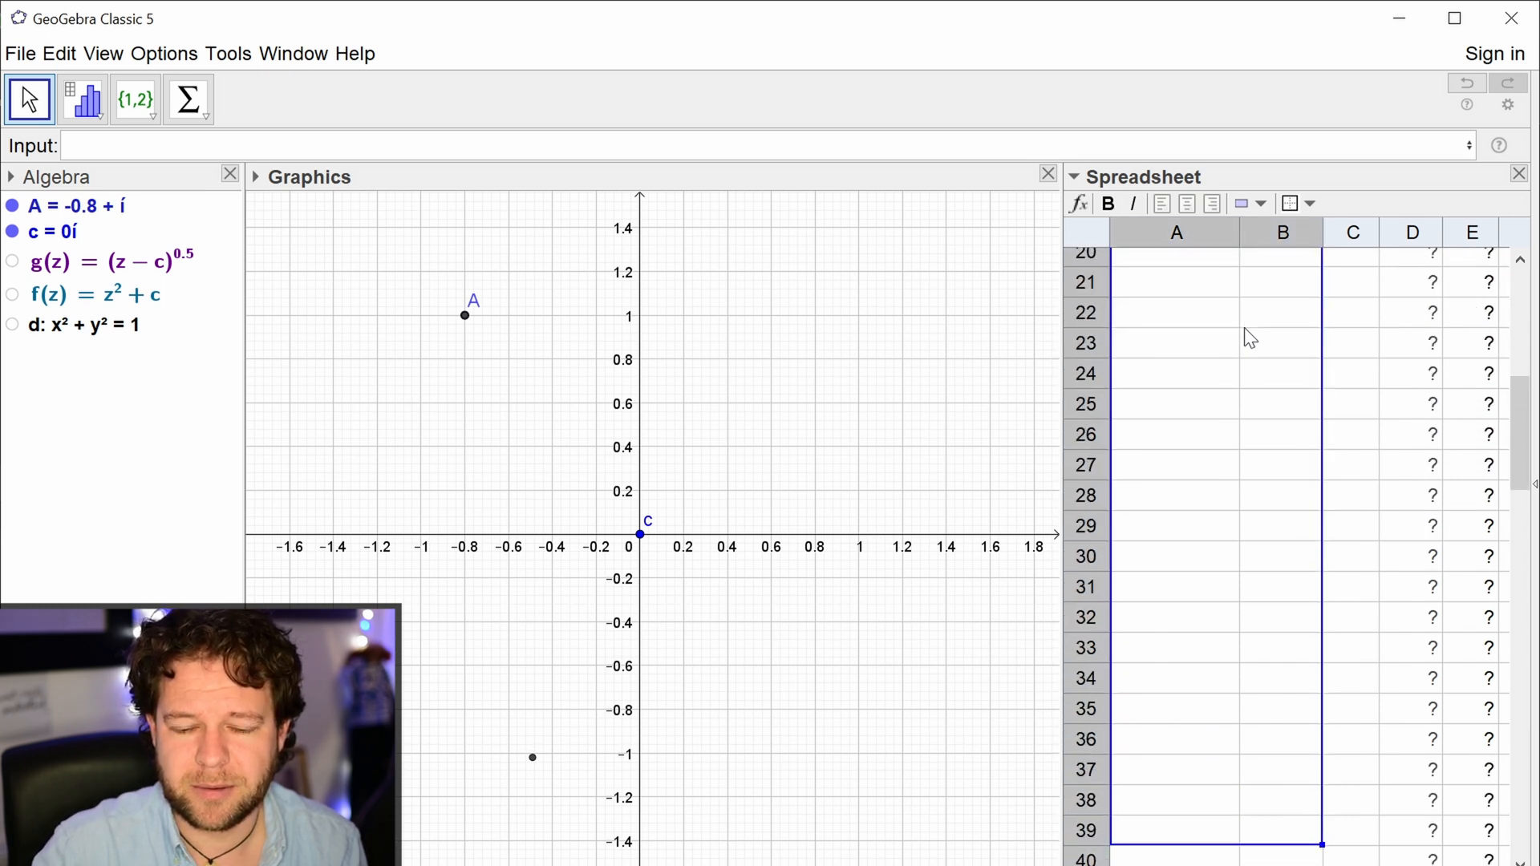
key(shift+Down)
key(shift+Down)
key(shift+Down)
key(shift+Down)
key(shift+Down)
key(shift+Down)
key(shift+Down)
key(shift+Down)
key(shift+Down)
key(shift+Down)
key(shift+Down)
key(shift+Down)
key(shift+Down)
key(shift+Down)
key(shift+Down)
key(shift+Down)
key(shift+Down)
key(shift+Down)
key(shift+Down)
key(shift+Down)
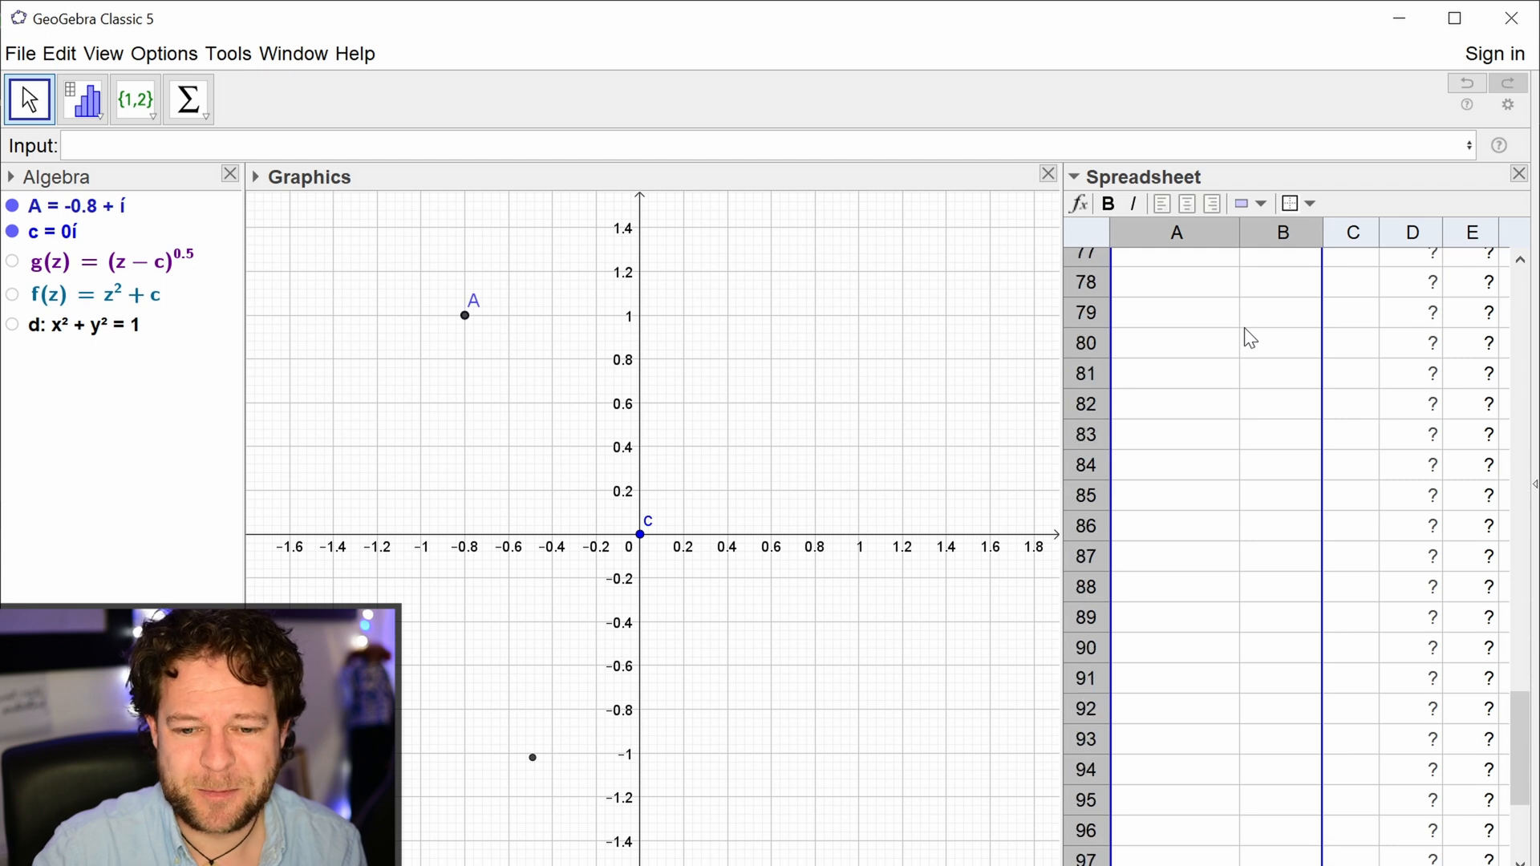
key(shift+Down)
key(shift+Down)
key(shift+Down)
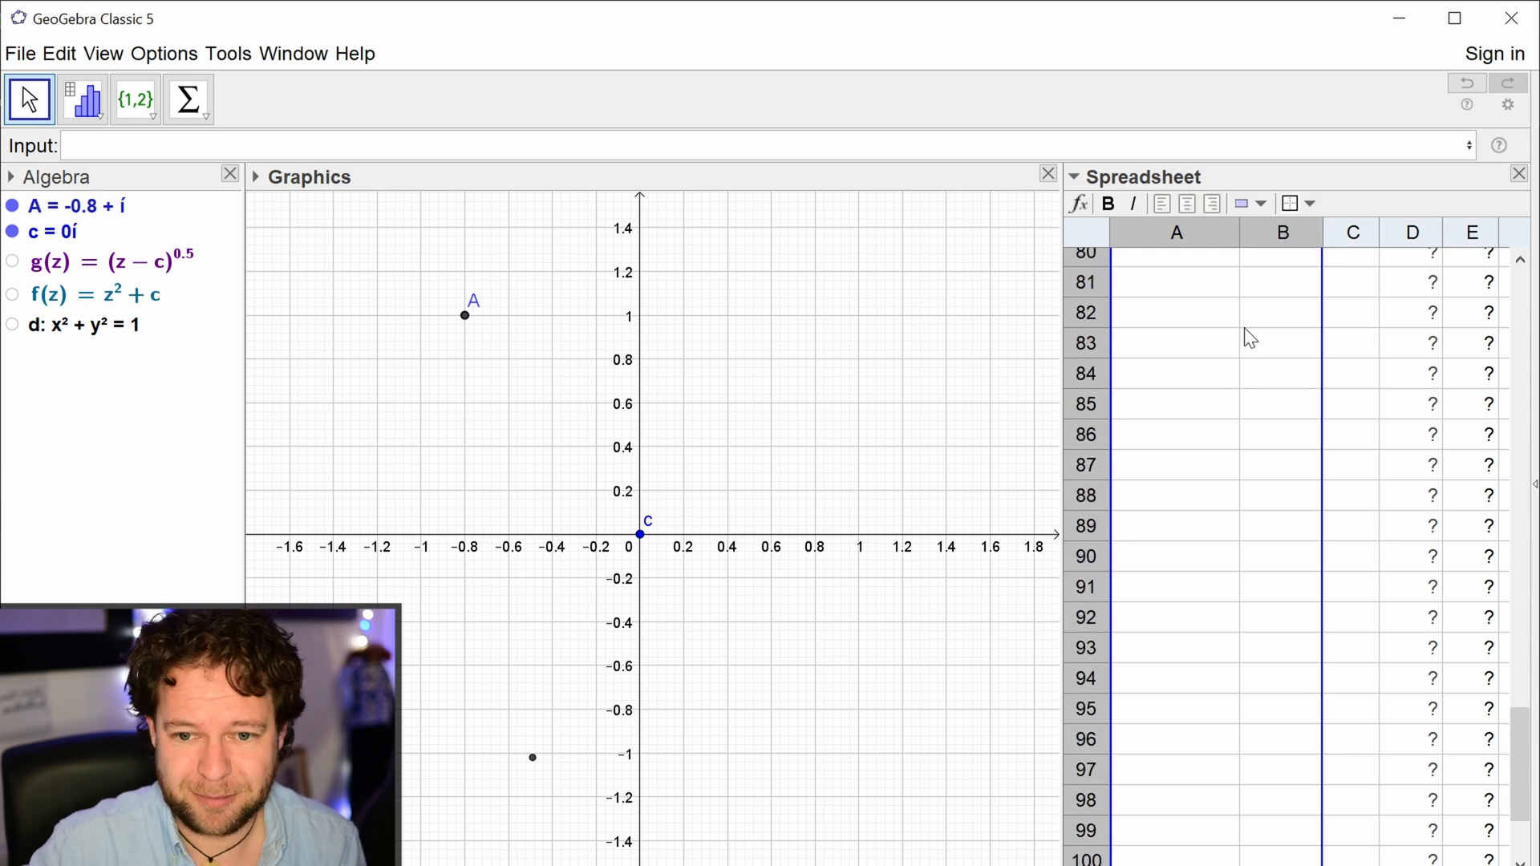
key(ctrl+v)
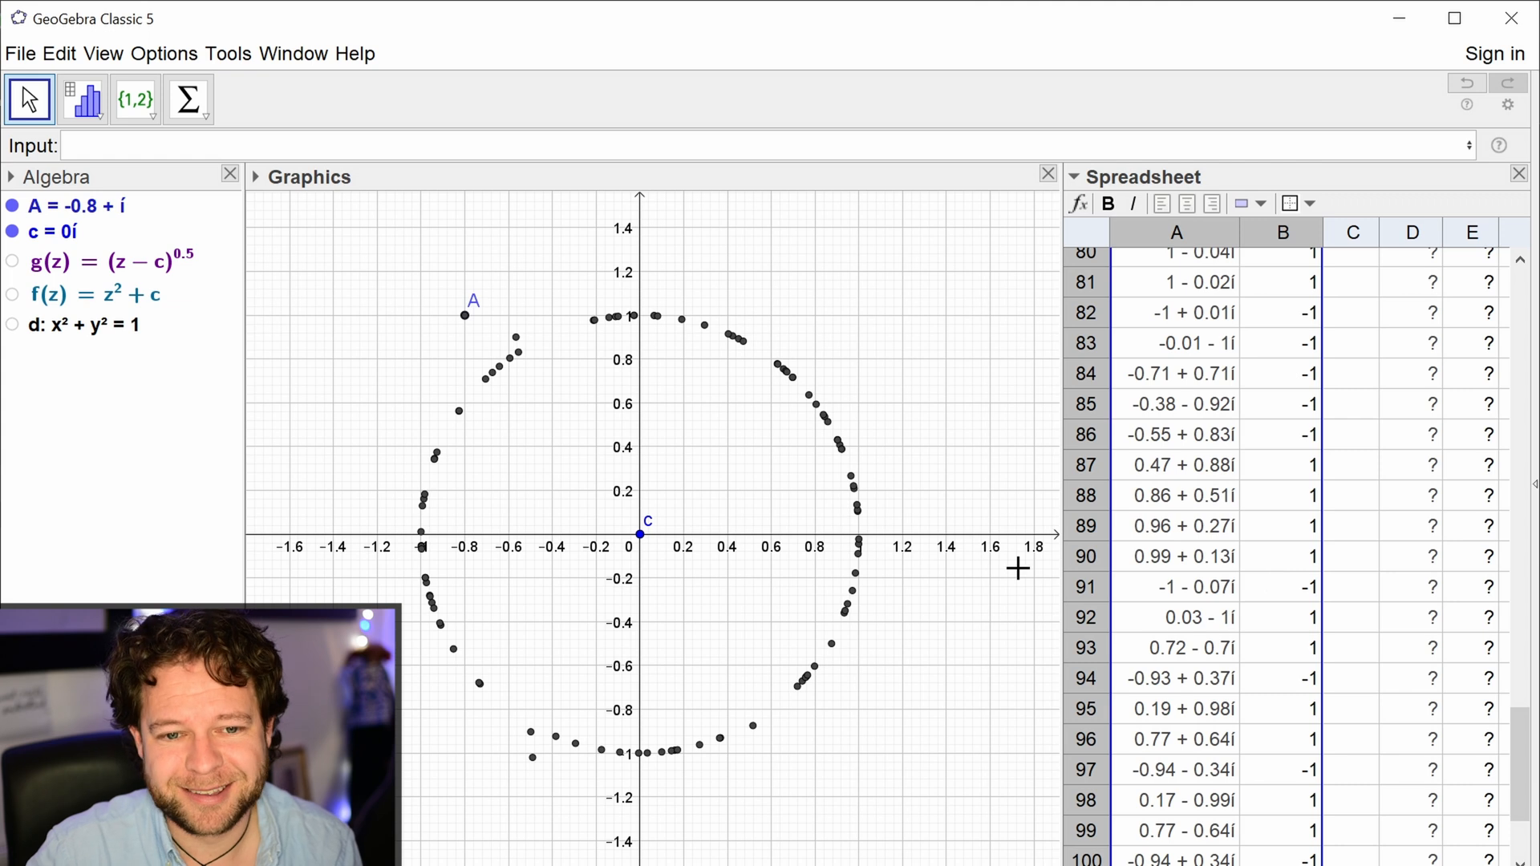
scroll(1382, 754, up, 20)
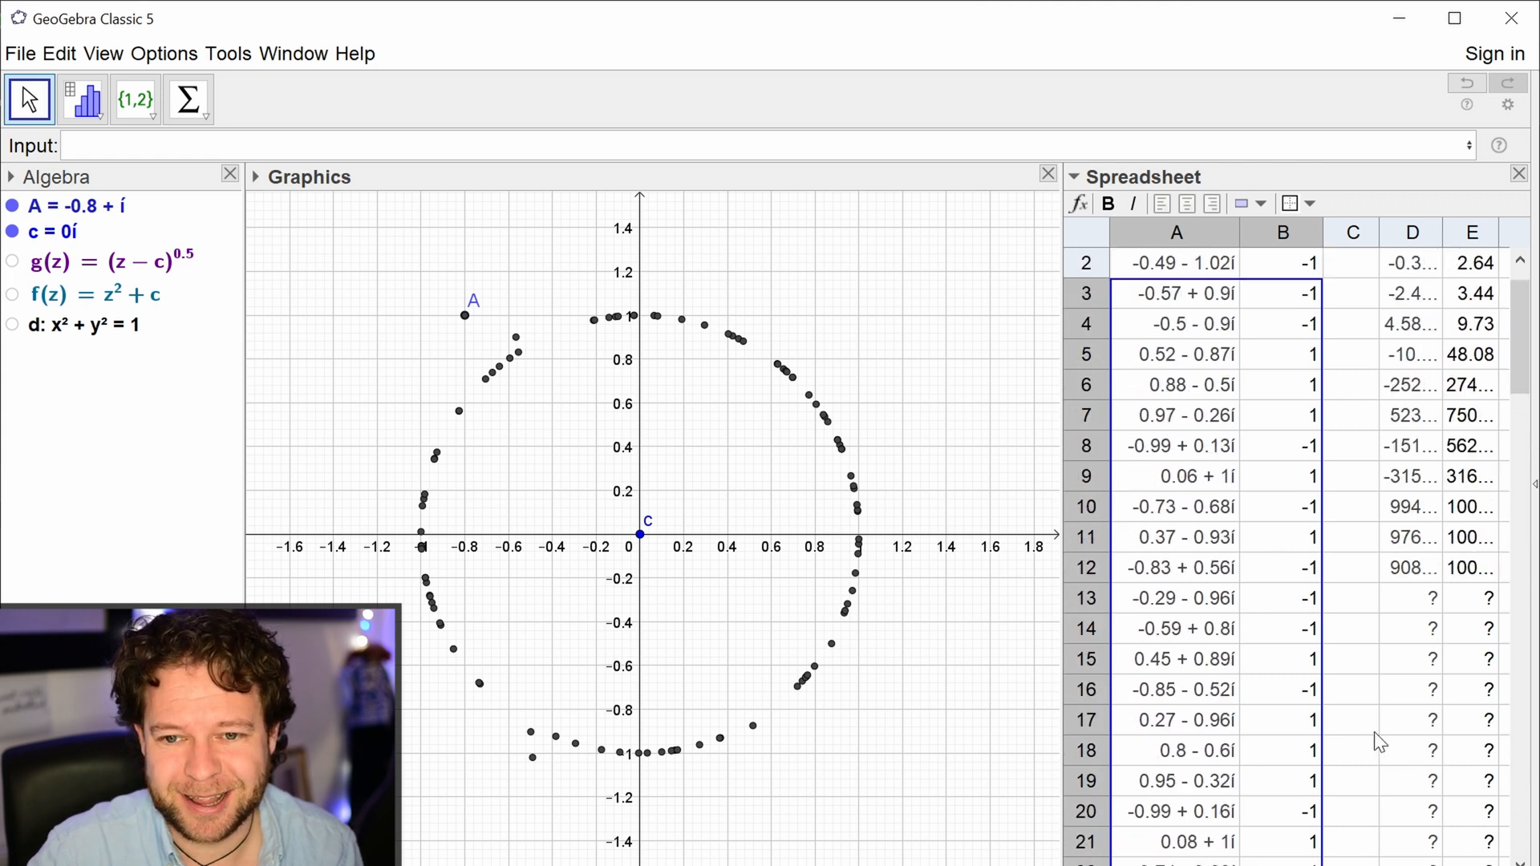
scroll(1382, 743, up, 1)
click(1413, 324)
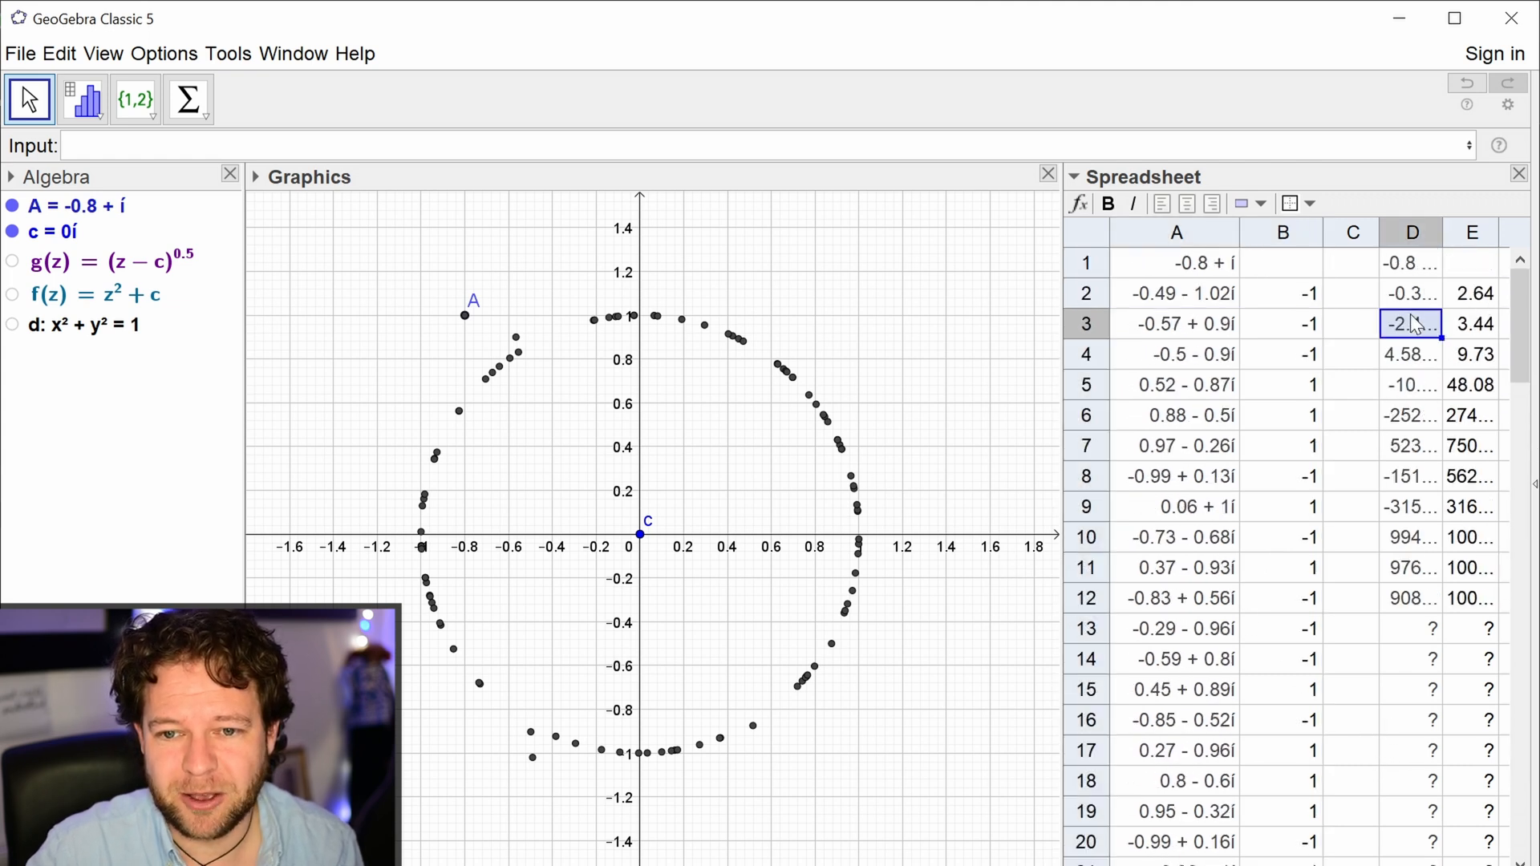
click(1420, 513)
click(1186, 389)
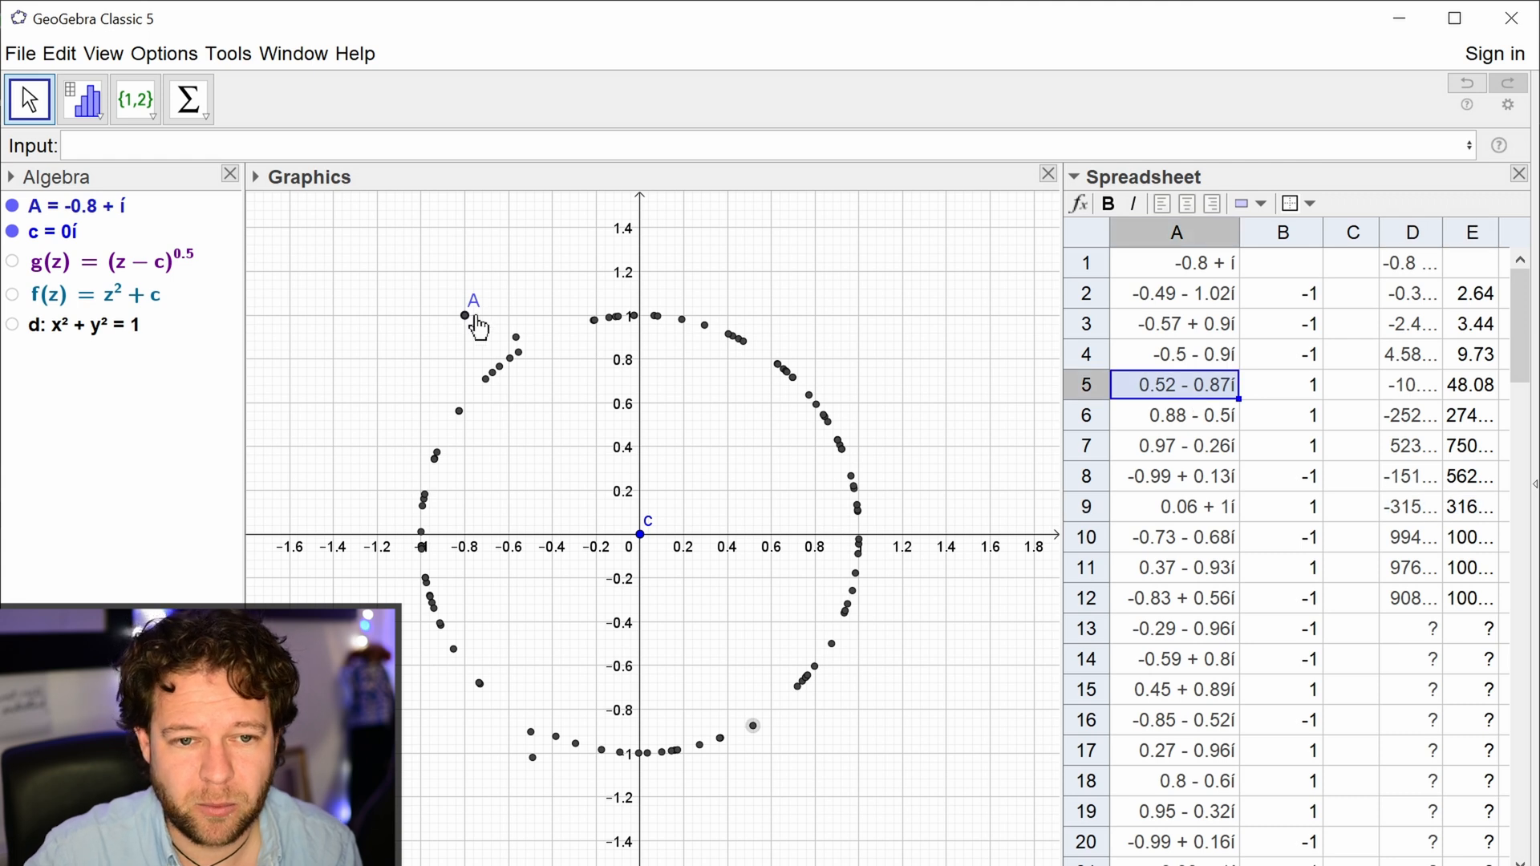
Step: Move point A outside the circle of iterated points, first to about -1.42 + 1.52í and back to about -1.39 + 1.33í
drag(479, 327, 331, 203)
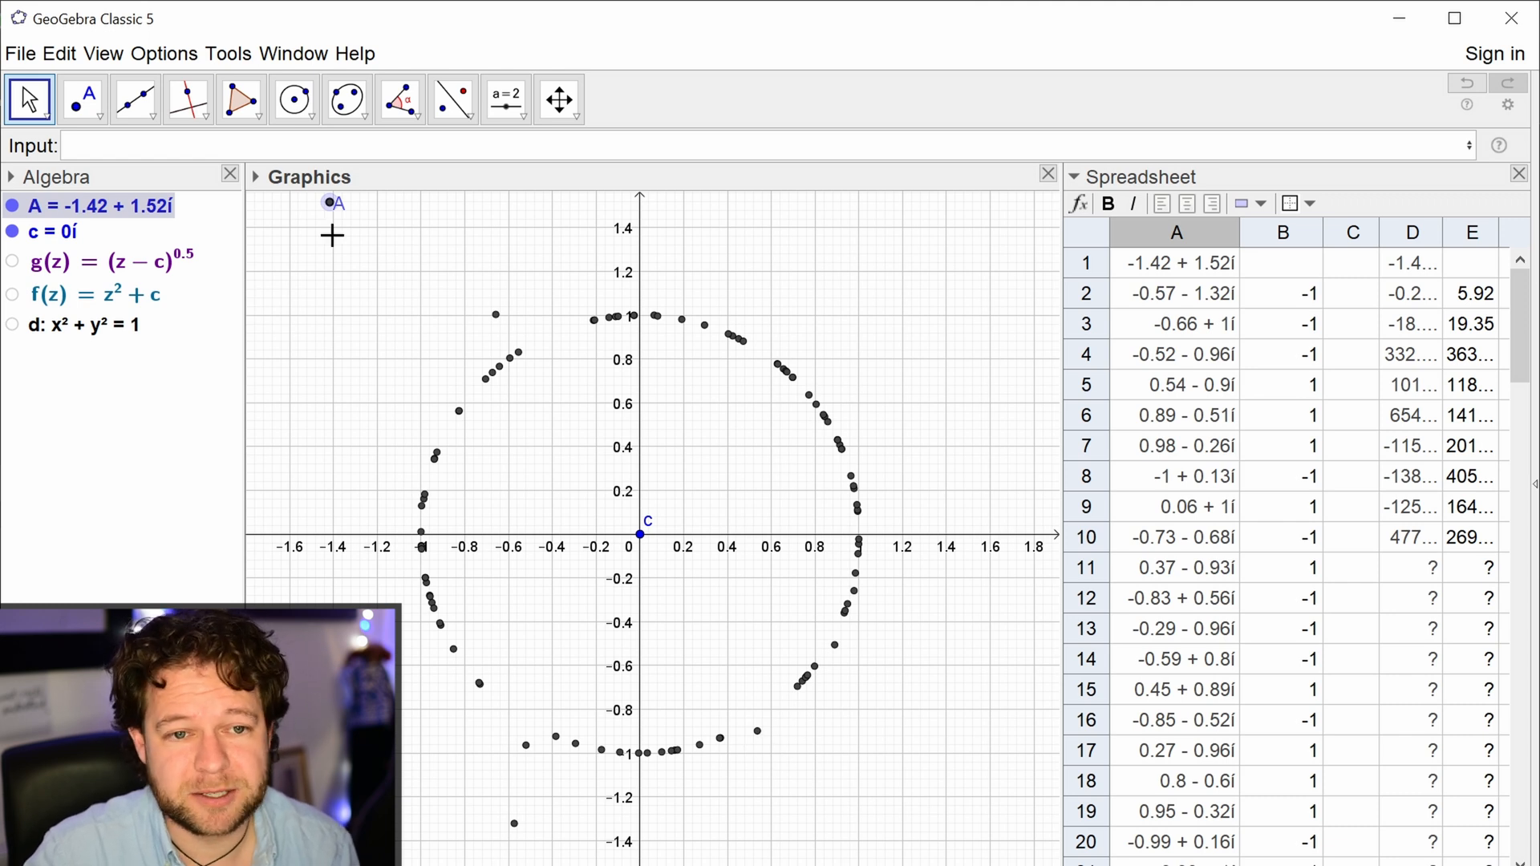
drag(330, 203, 336, 243)
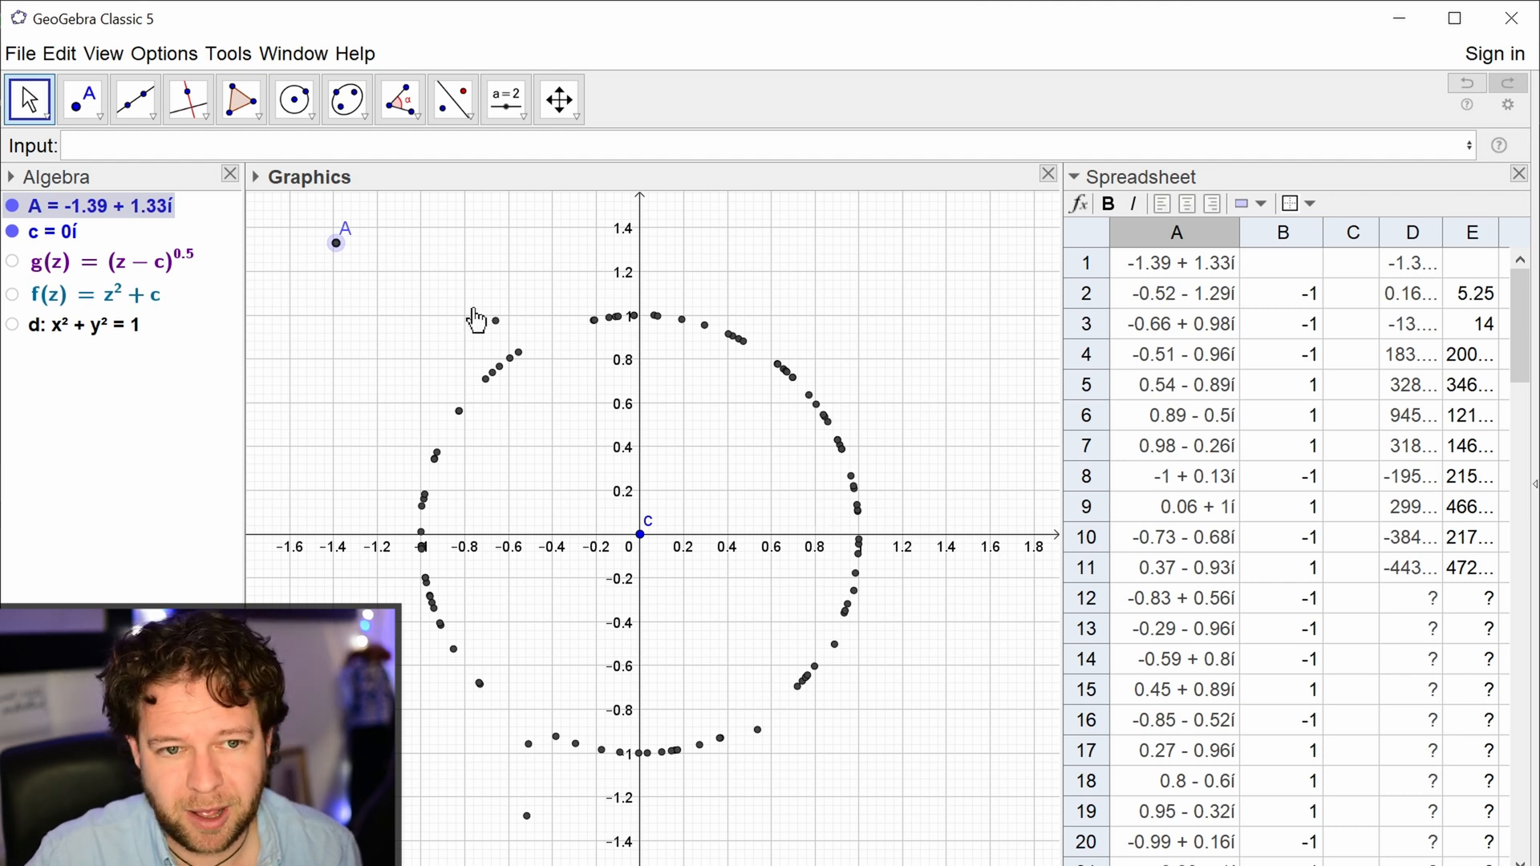
Step: Give point A the On Update script updateconstruction() and move A to about -1.29 + 1.19í to try it
right_click(337, 243)
click(453, 499)
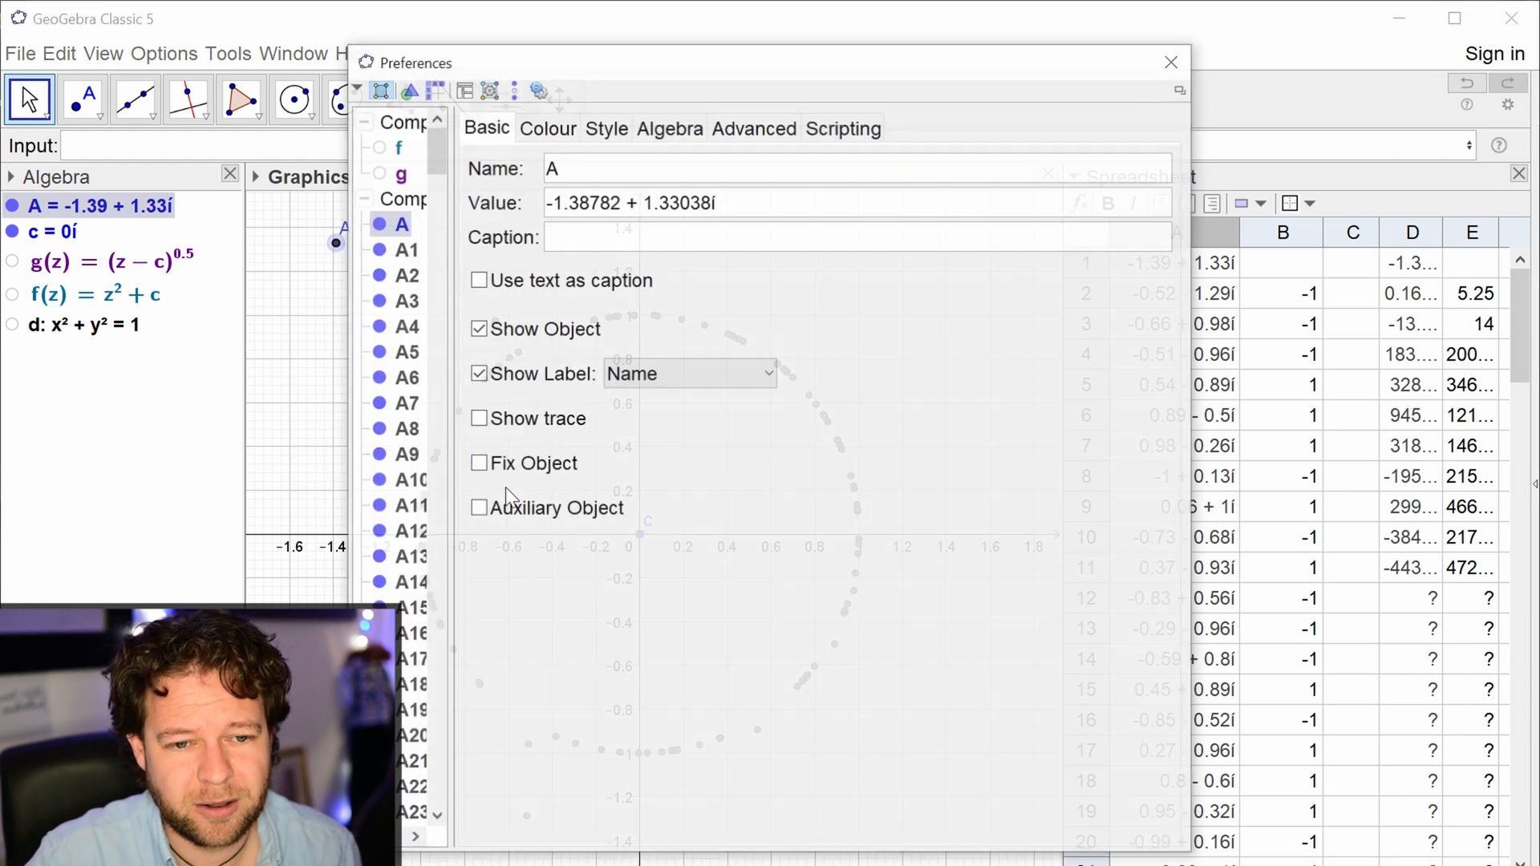
click(843, 126)
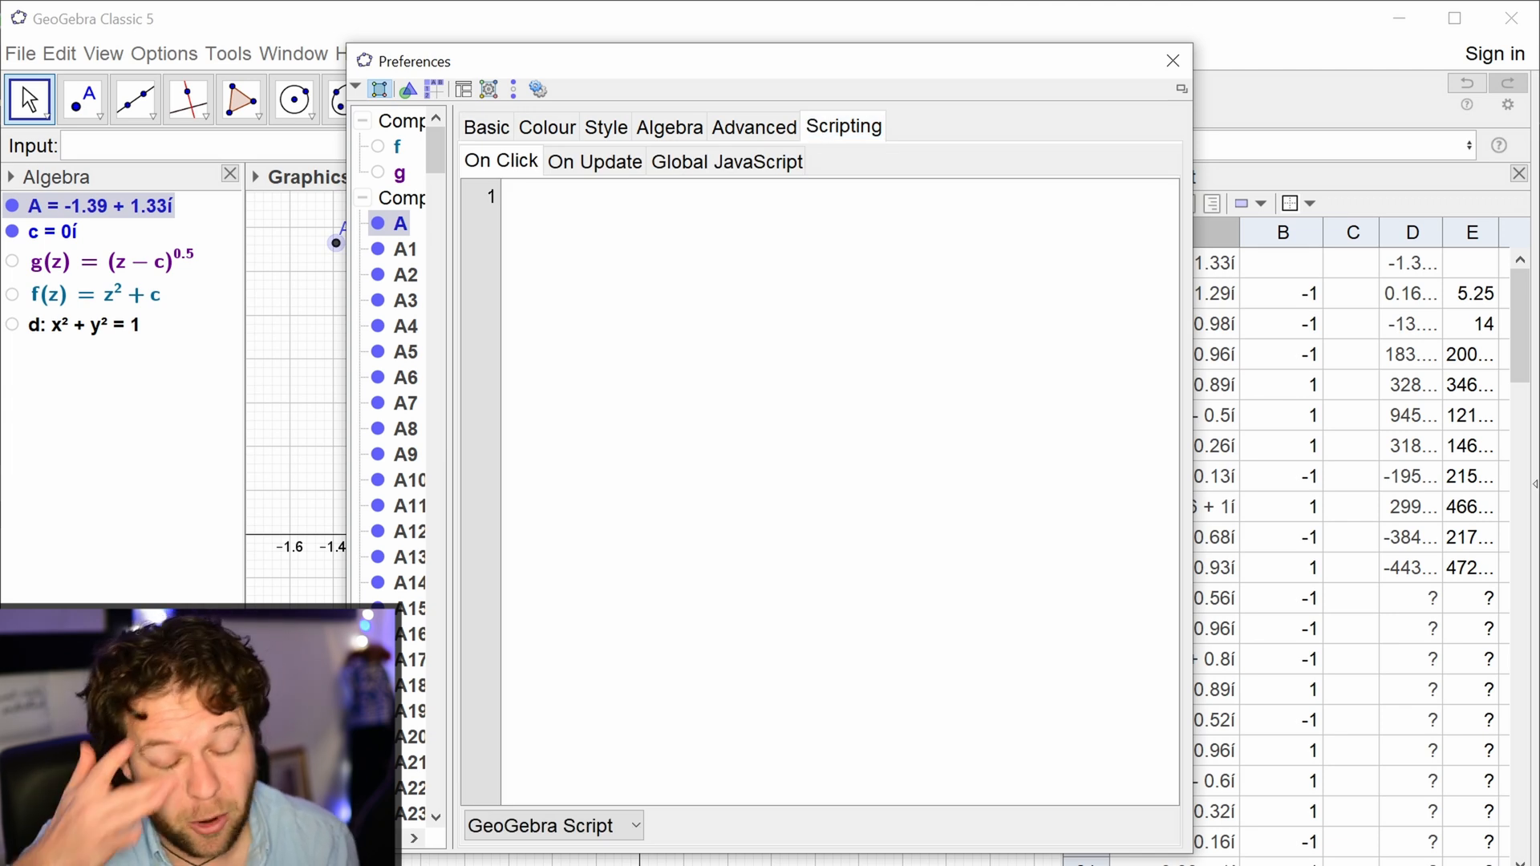
click(623, 167)
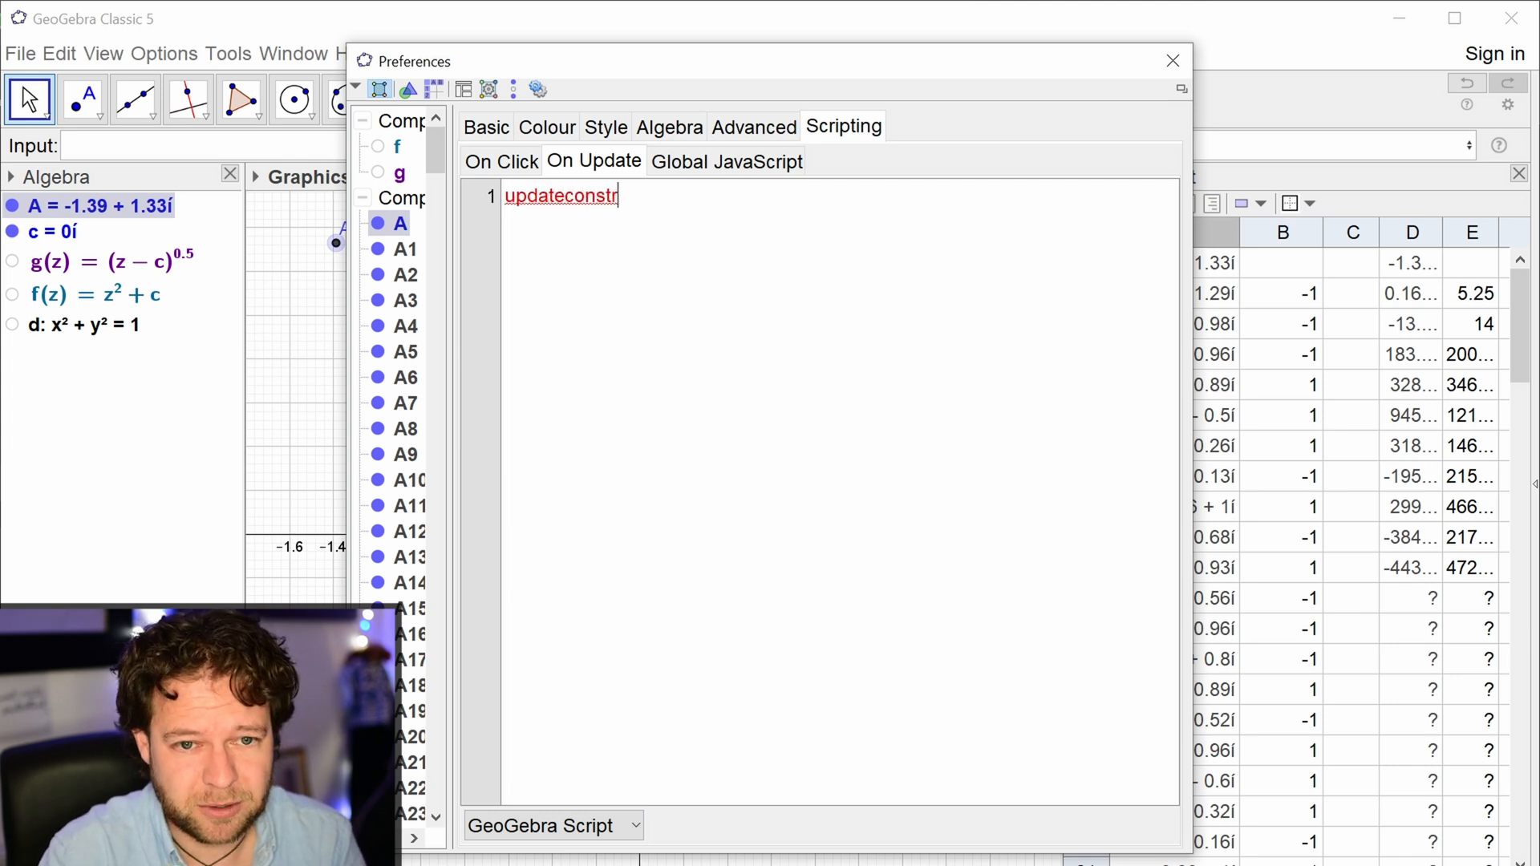
text(n())
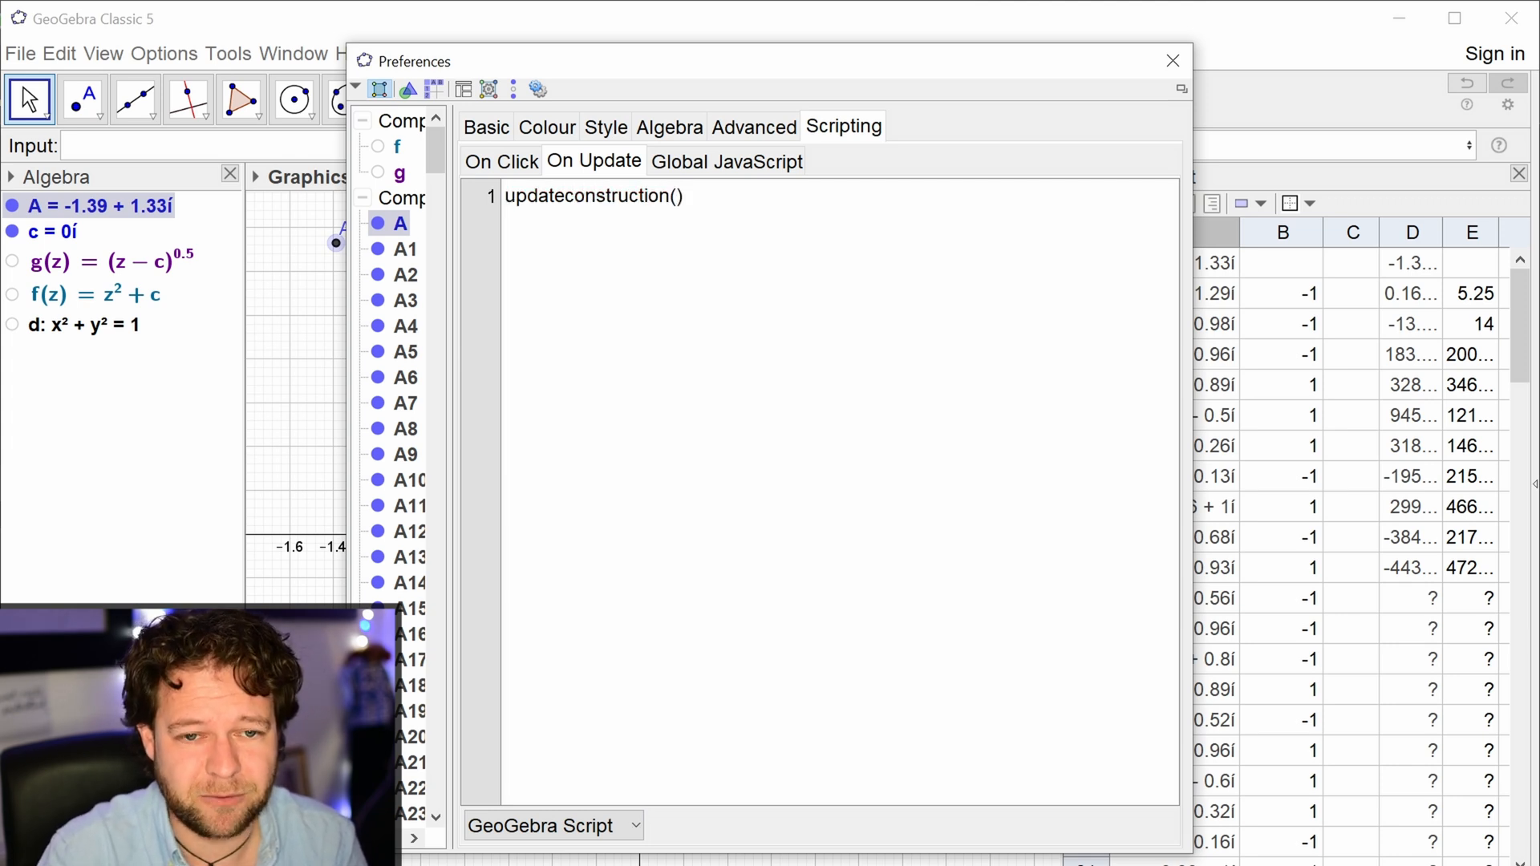
key(Return)
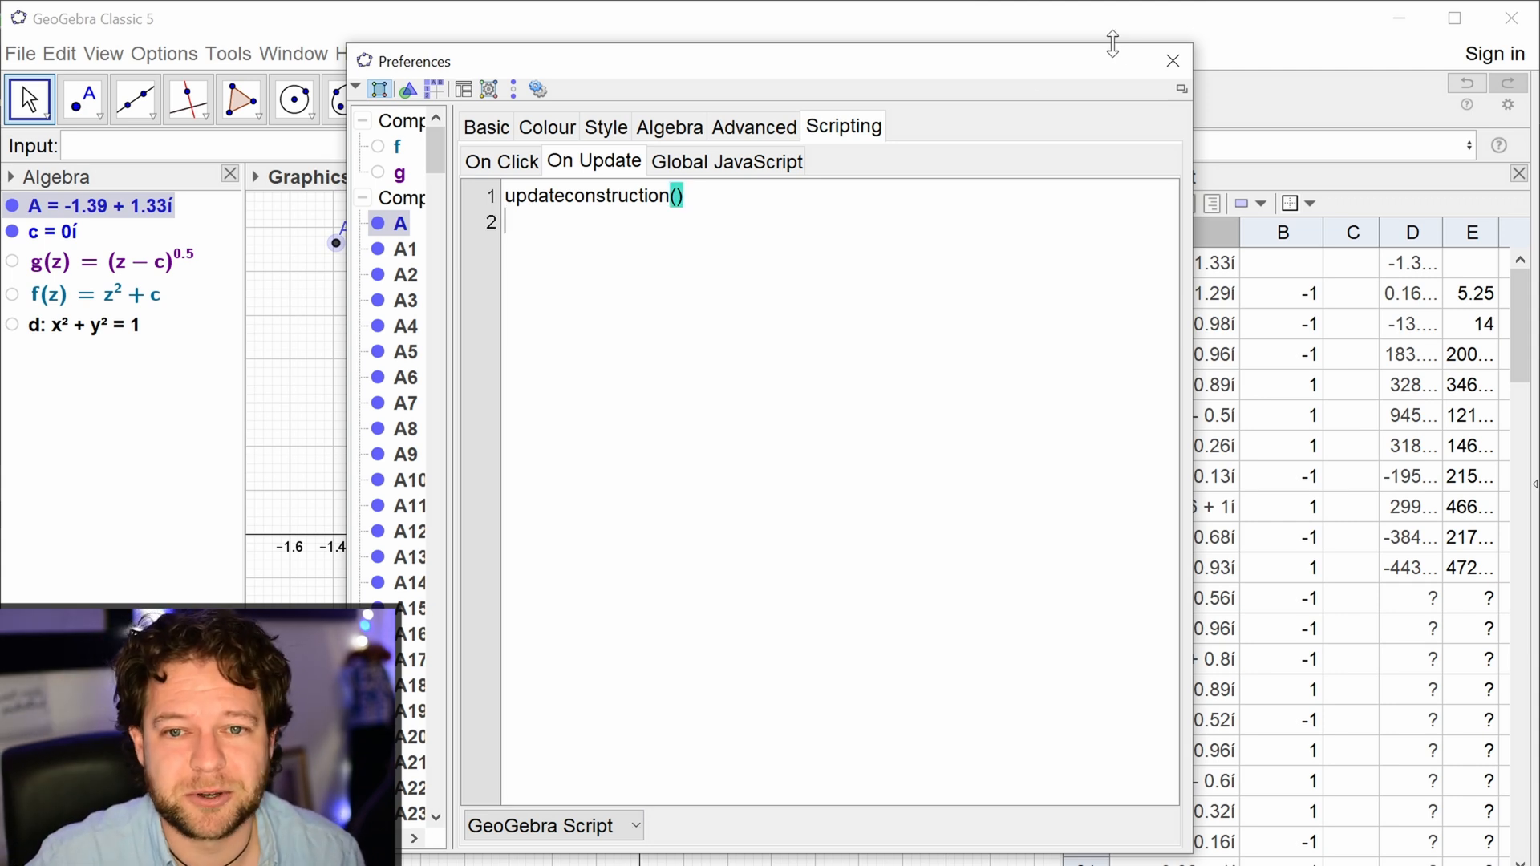
click(1173, 64)
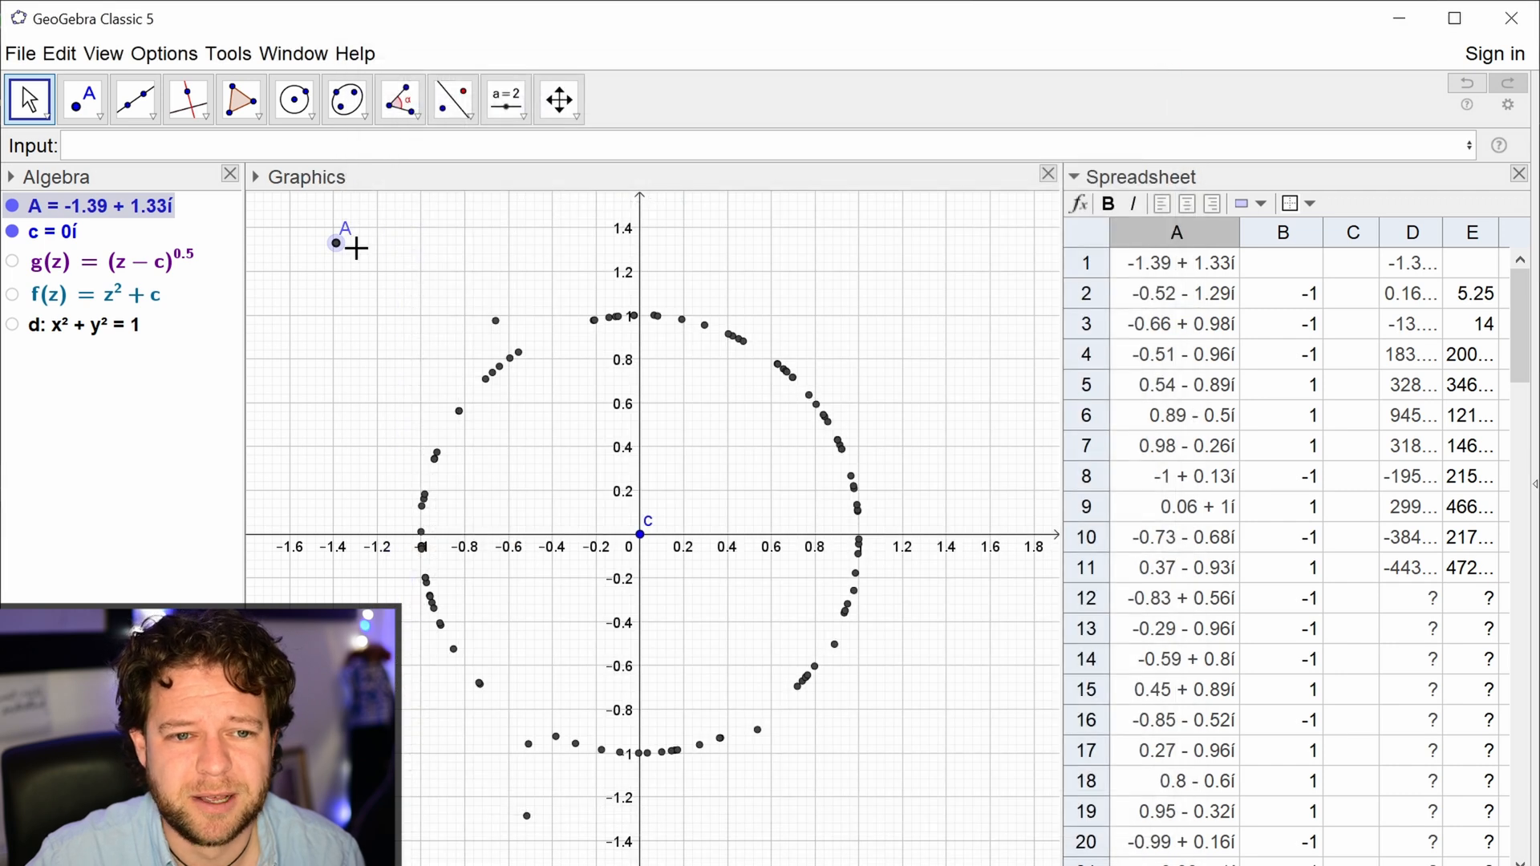
drag(356, 249, 367, 286)
Step: Give the complex number c the On Update script updateconstruction()
right_click(640, 534)
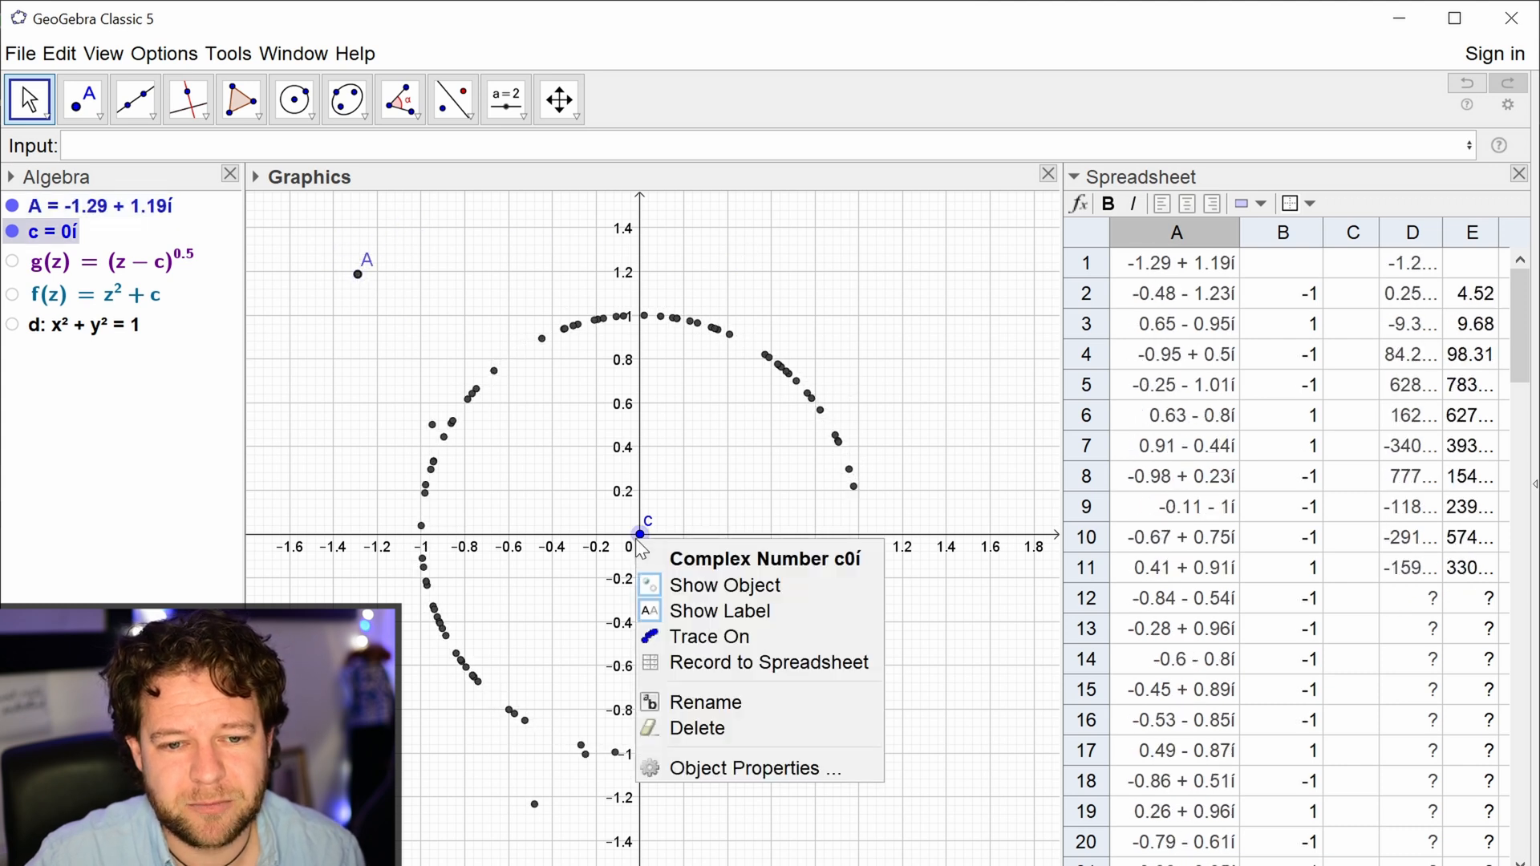
click(713, 770)
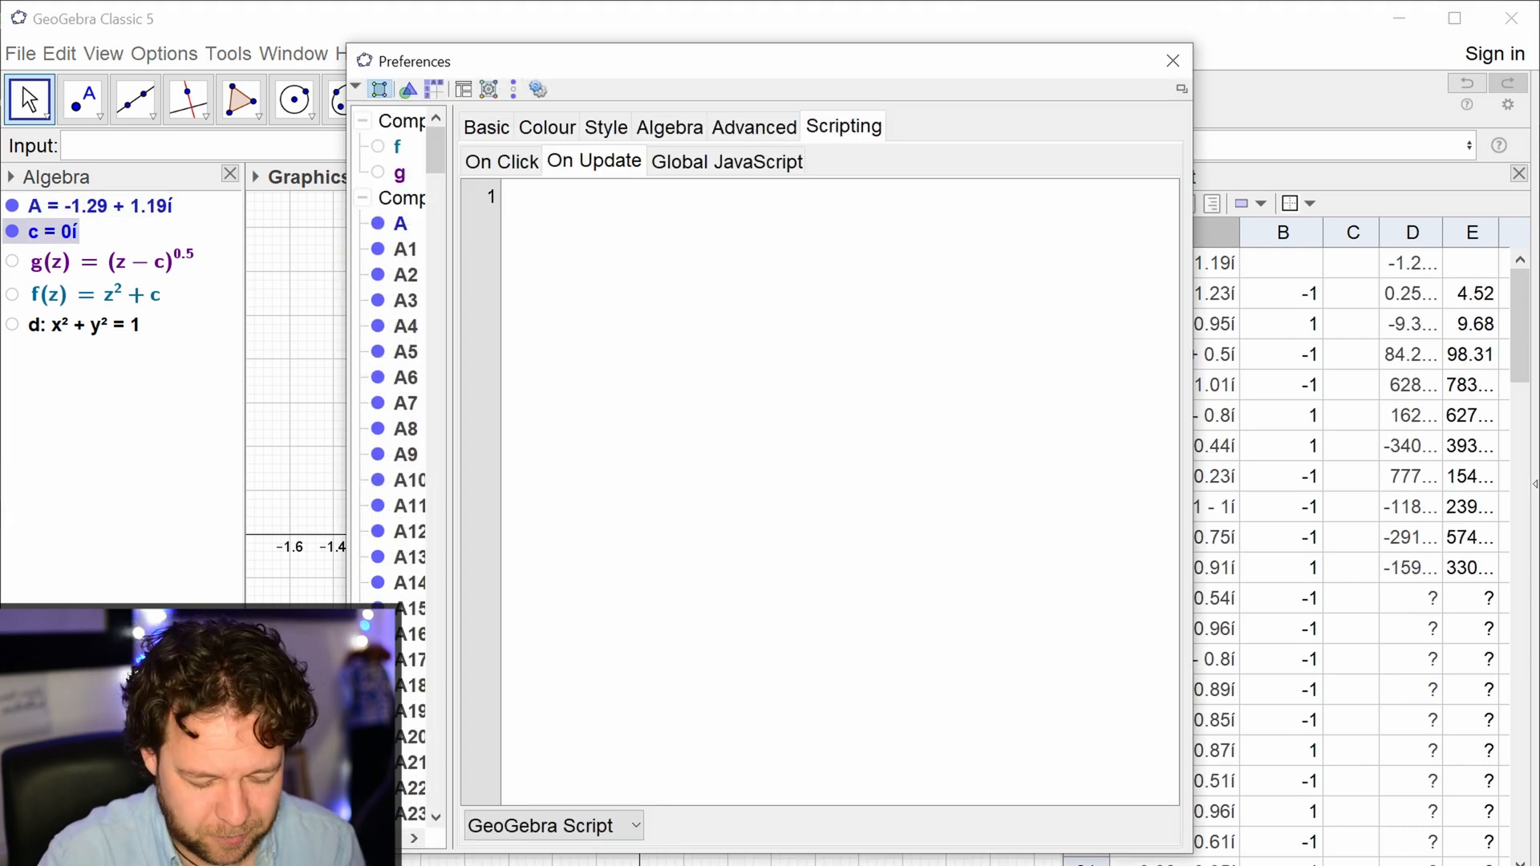
text(updateconst)
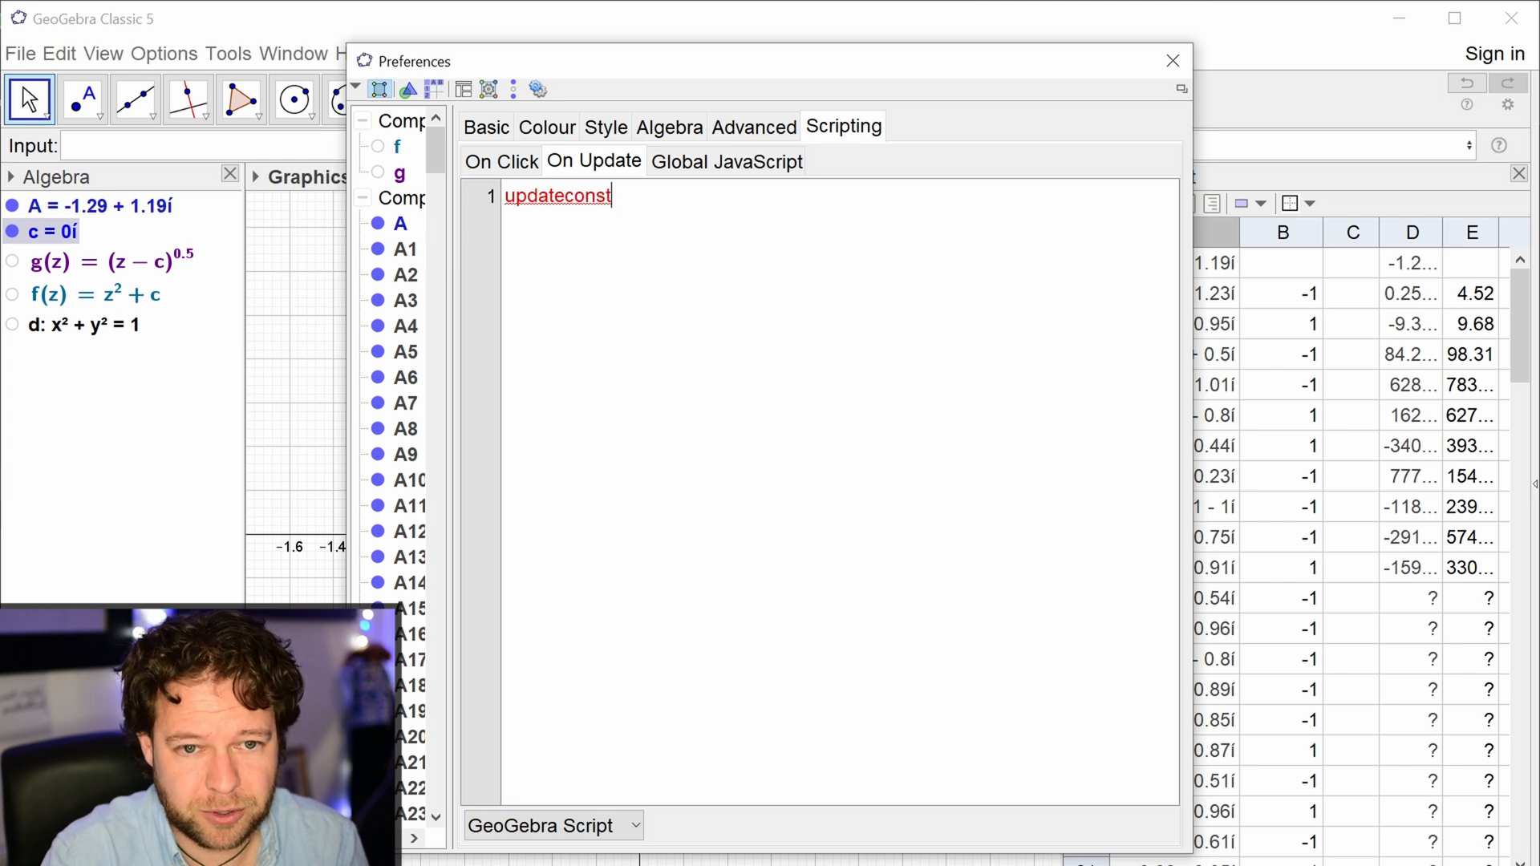
text(uction())
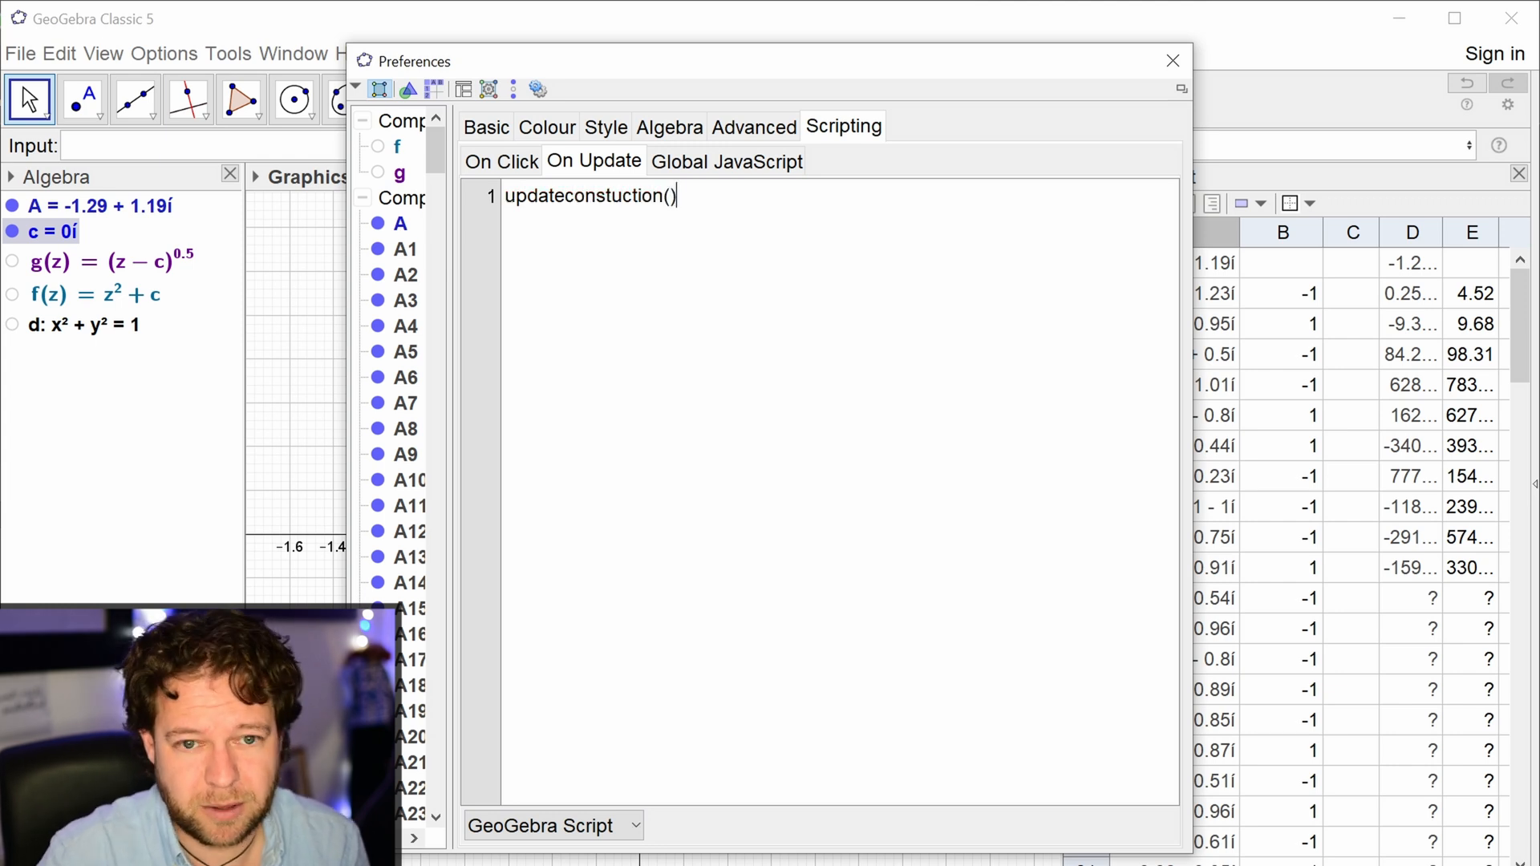
text(r)
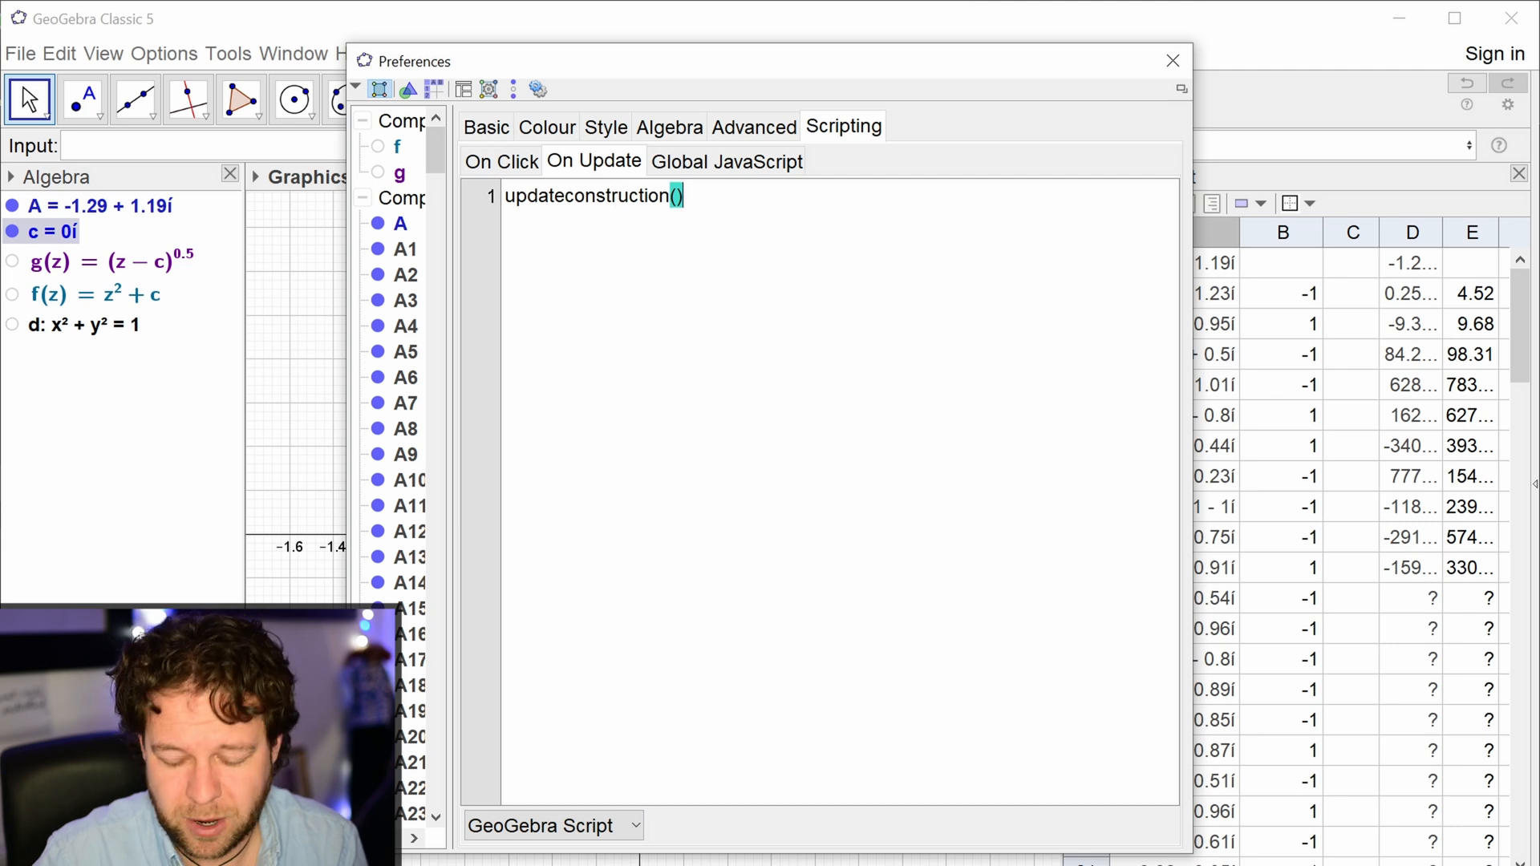
click(1173, 61)
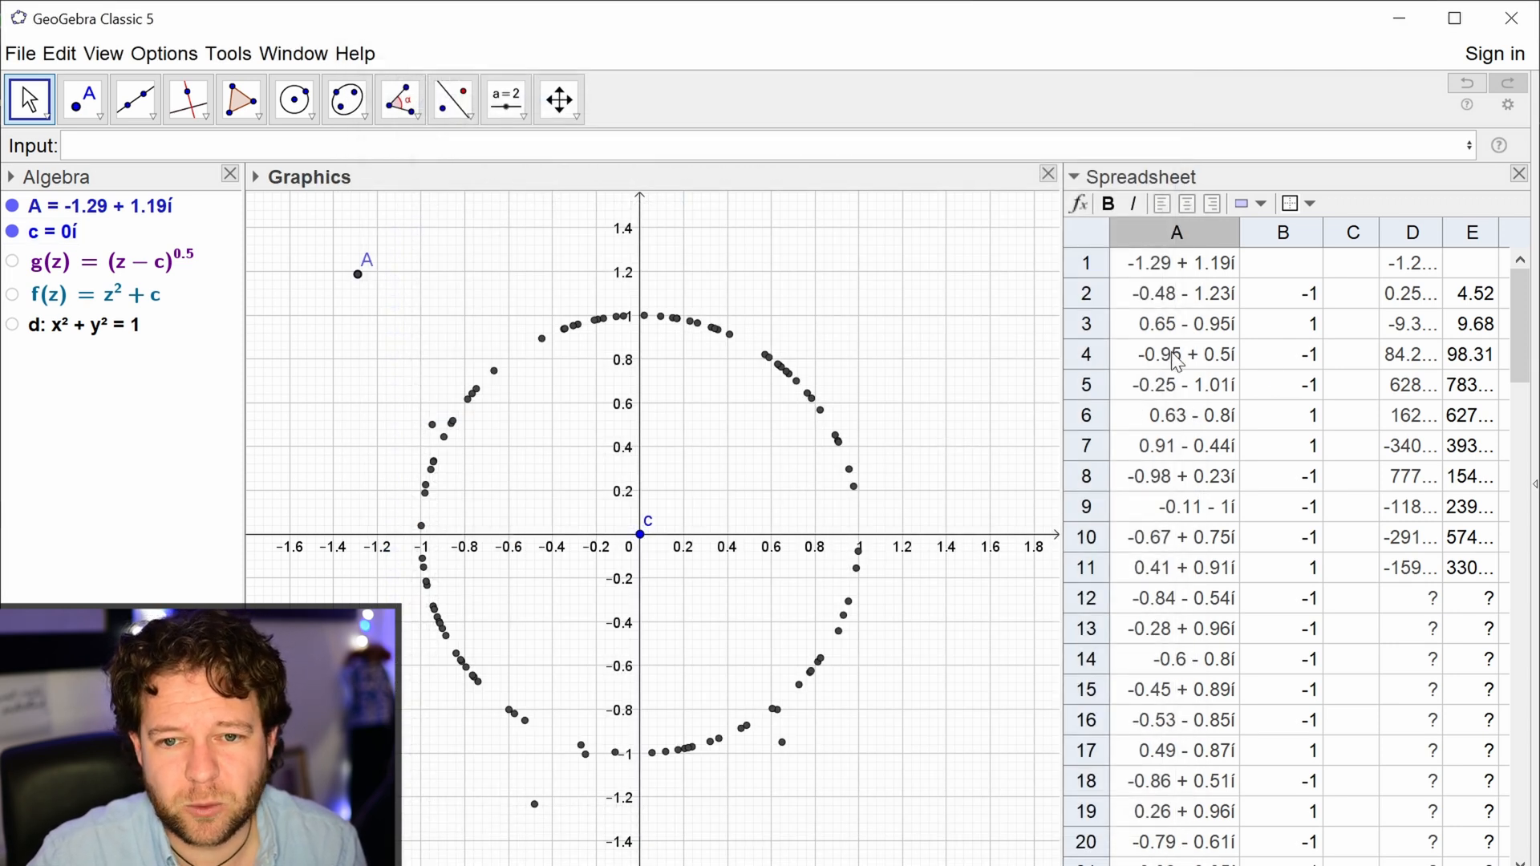
Step: Move point A to about -1.48 + 0.25í and hide the plotted points of cells A1:A5
drag(355, 293, 315, 498)
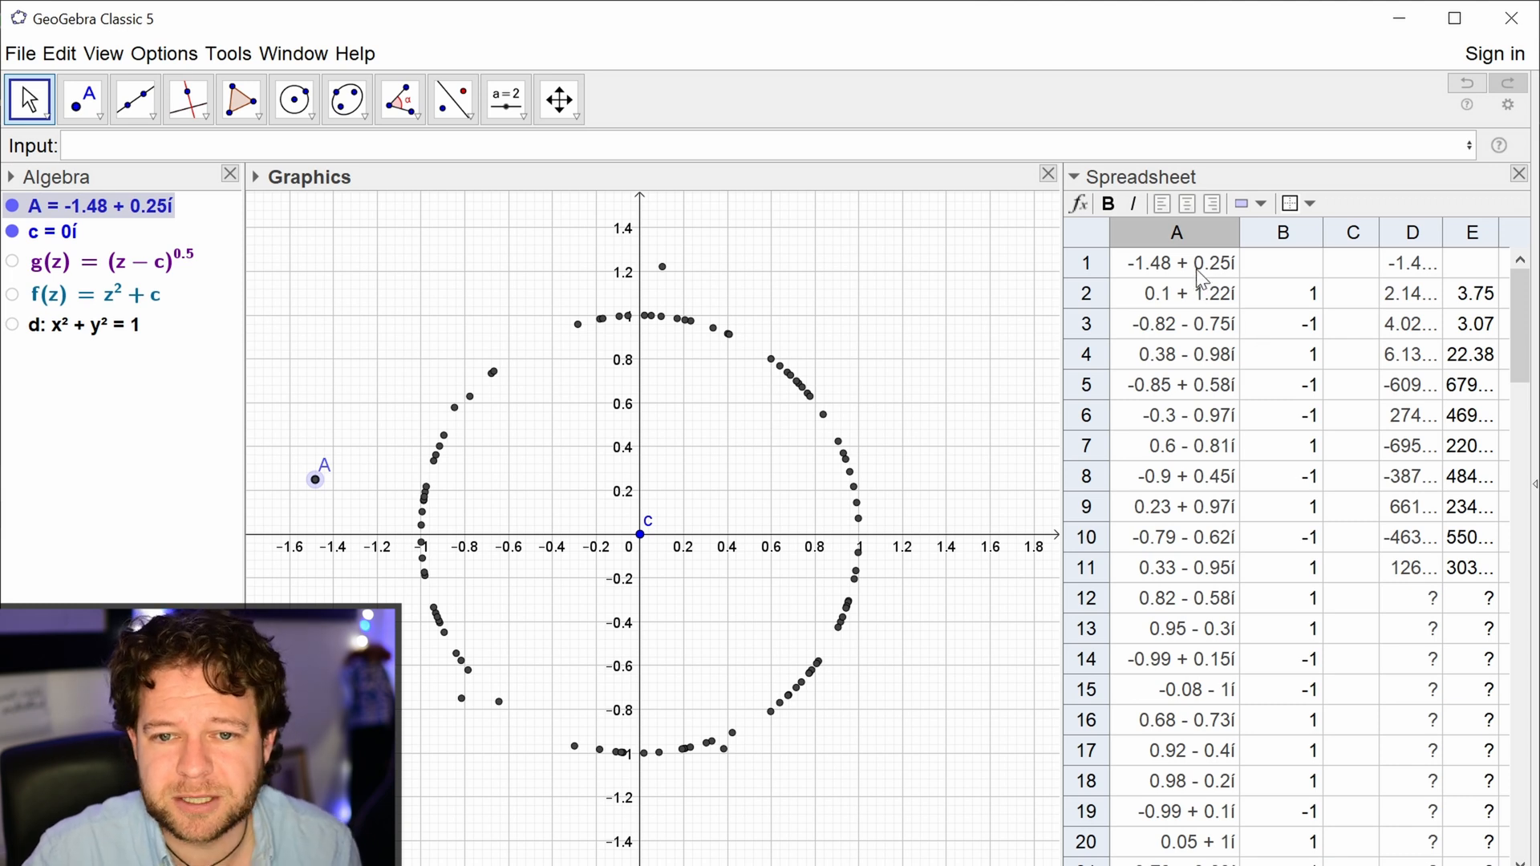
drag(1201, 278, 1173, 387)
right_click(1173, 386)
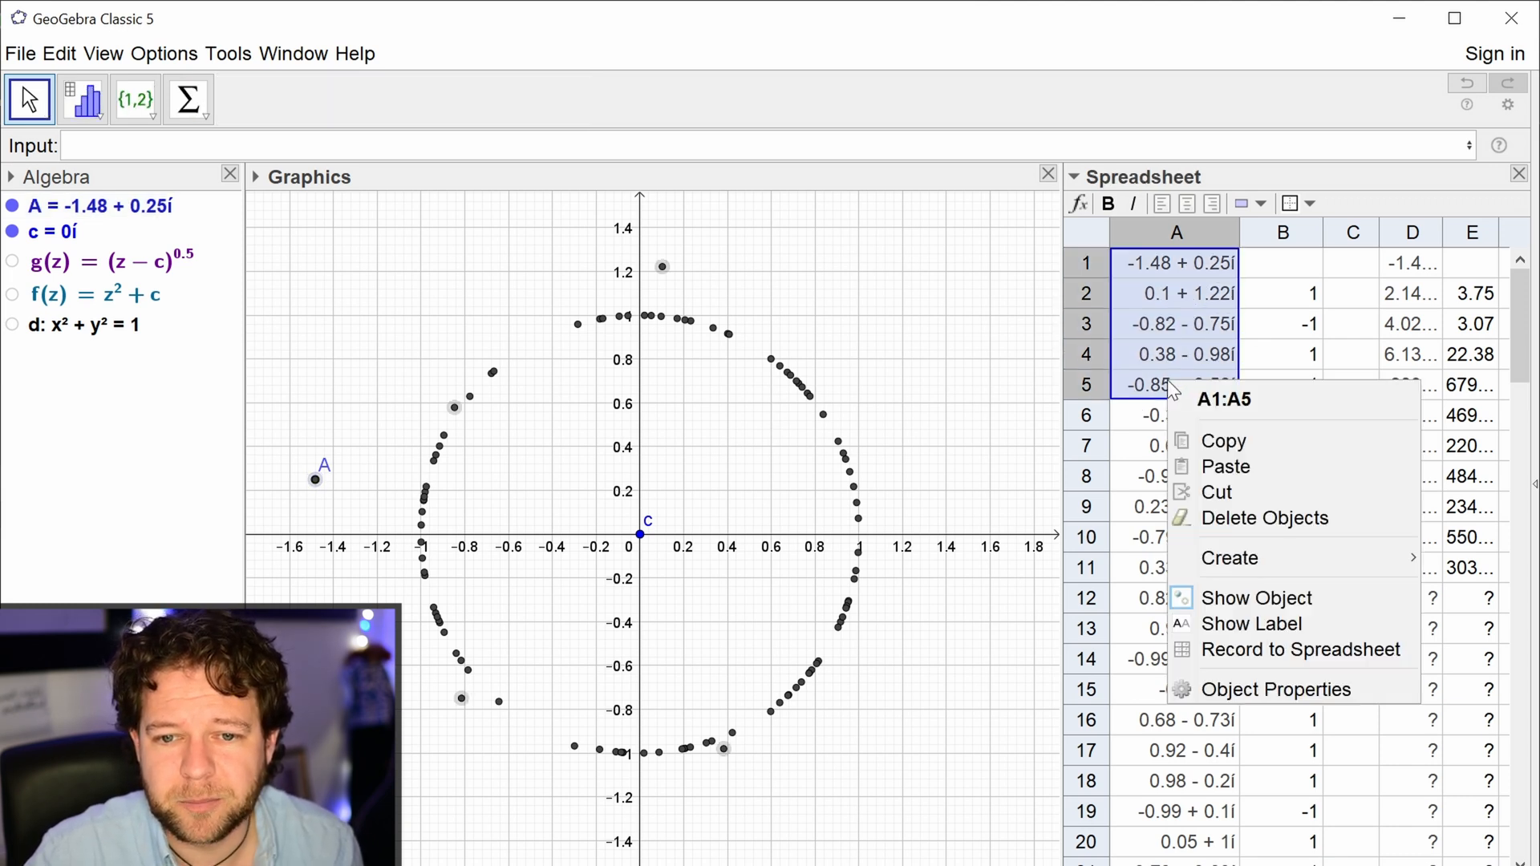
click(1258, 598)
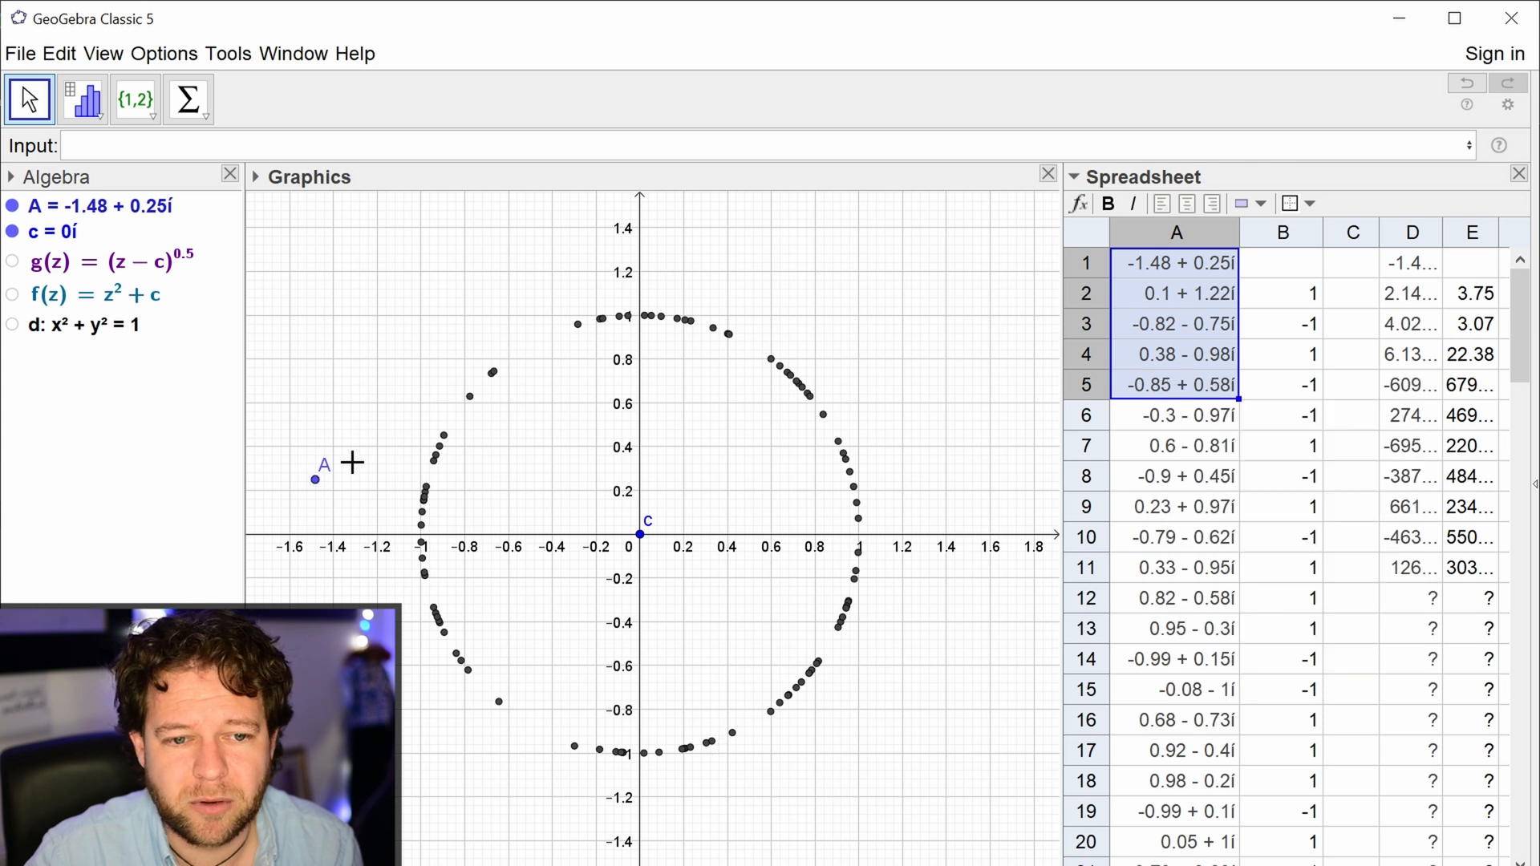
Step: Regenerate the random points by moving A to about -1.34 + 0.72í, nudging c at the origin, and moving A to about -1.78 + 1.57í
drag(319, 478, 347, 377)
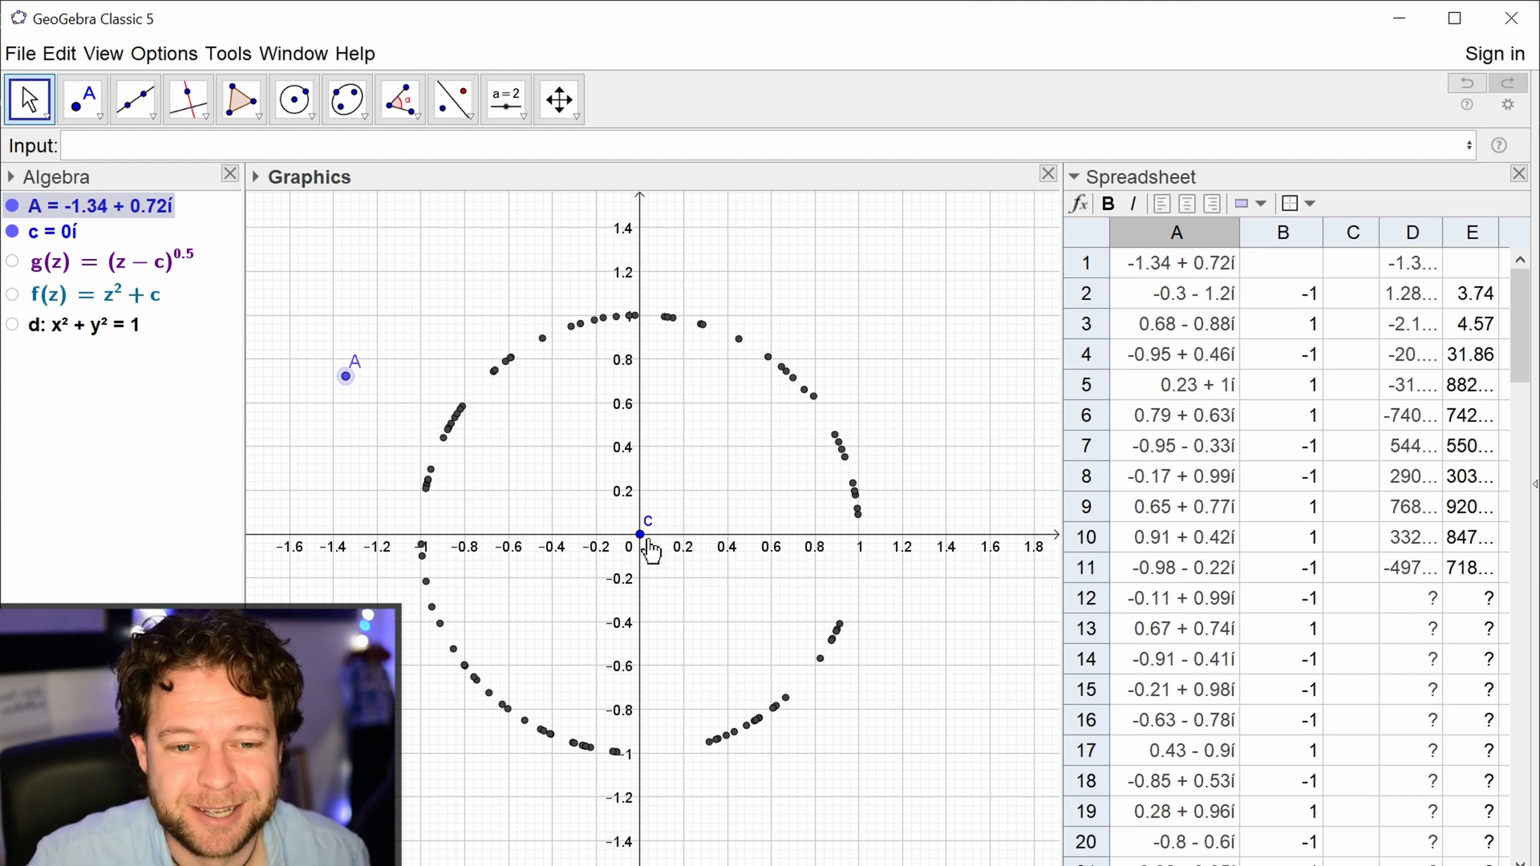
mouse_move(641, 535)
mouse_down()
mouse_move(589, 482)
mouse_move(522, 462)
mouse_move(471, 499)
mouse_move(497, 576)
mouse_move(631, 610)
mouse_move(729, 486)
mouse_move(606, 416)
mouse_move(613, 596)
mouse_move(705, 498)
mouse_move(554, 579)
mouse_move(722, 469)
mouse_move(497, 501)
mouse_move(630, 634)
mouse_move(689, 462)
mouse_move(504, 319)
mouse_move(674, 616)
mouse_move(465, 542)
mouse_move(653, 533)
mouse_move(561, 591)
mouse_move(671, 532)
mouse_move(555, 534)
mouse_move(666, 521)
mouse_move(647, 550)
mouse_up()
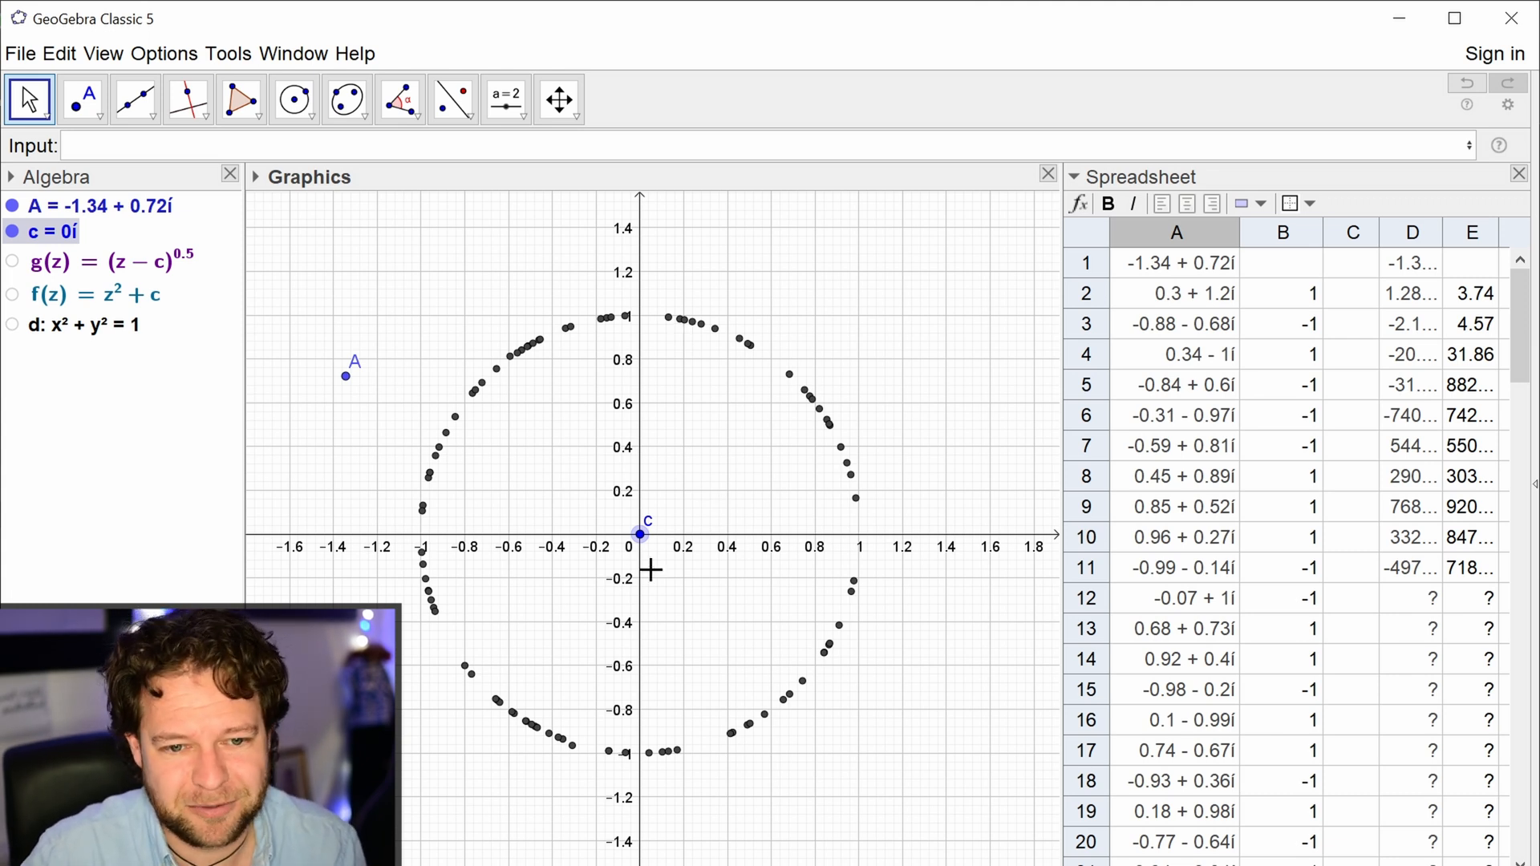
mouse_move(640, 534)
mouse_down()
mouse_move(655, 476)
mouse_move(642, 539)
mouse_up()
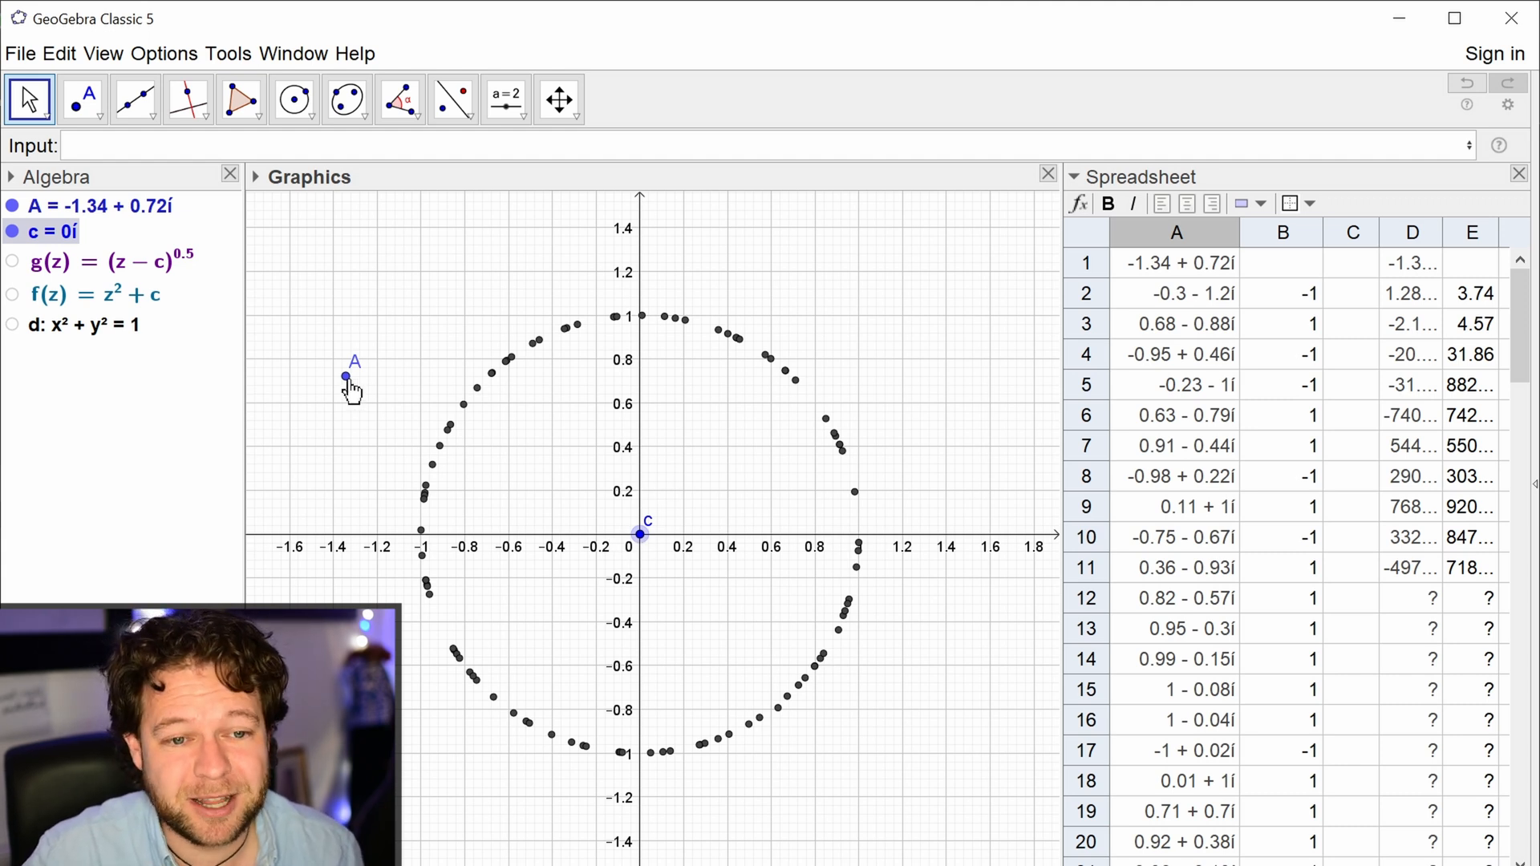
drag(350, 383, 255, 205)
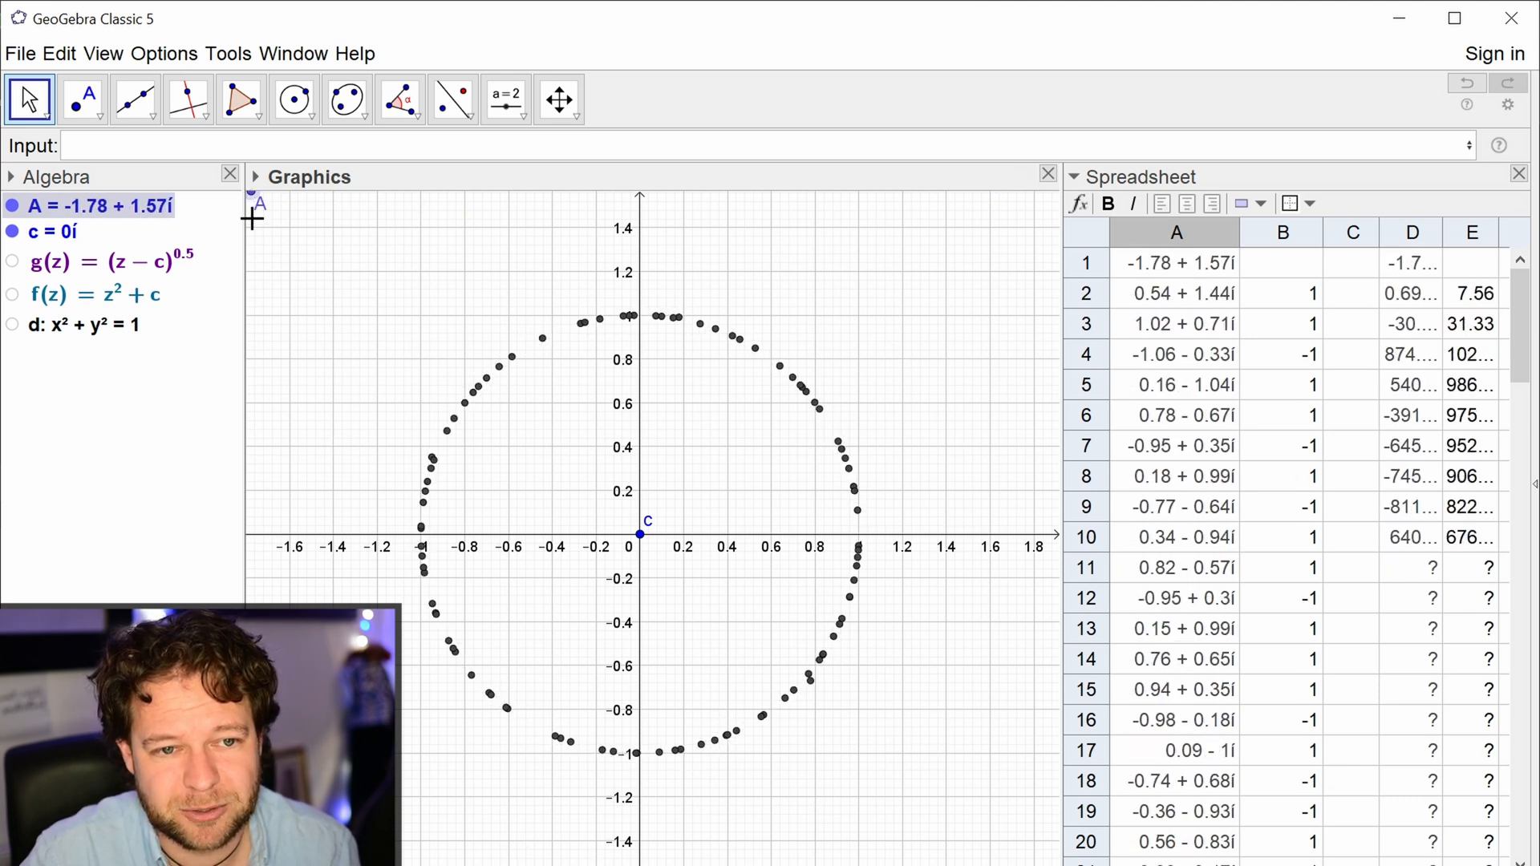
Step: Hide point A while nudging c at the origin, and show A again at about -1.29 + 1.23í
click(12, 207)
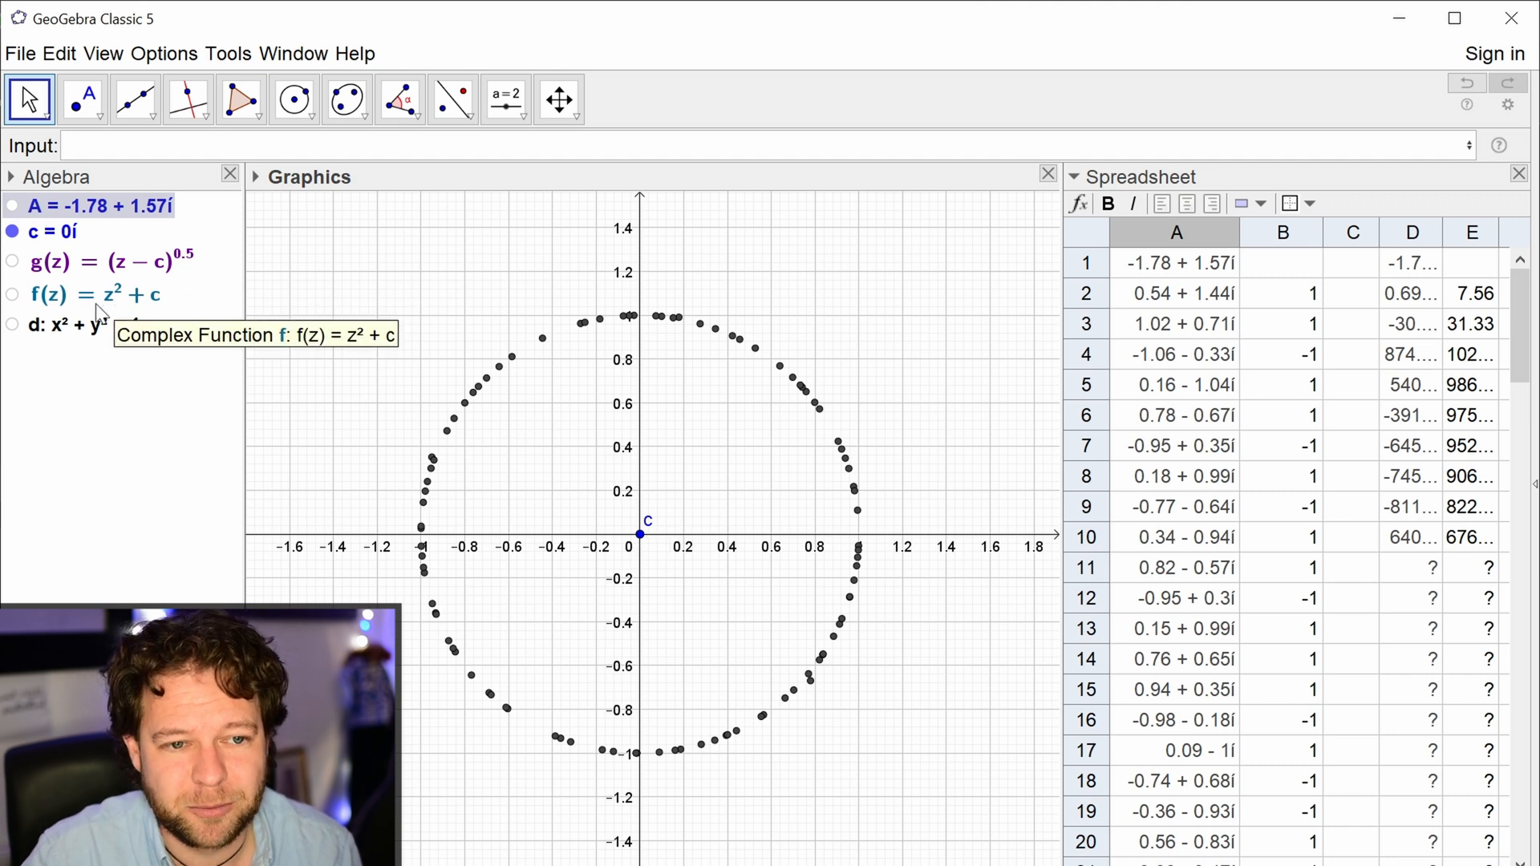
mouse_move(641, 534)
mouse_down()
mouse_move(561, 467)
mouse_move(485, 496)
mouse_move(541, 625)
mouse_move(698, 598)
mouse_move(698, 489)
mouse_move(581, 451)
mouse_move(576, 558)
mouse_move(661, 556)
mouse_up()
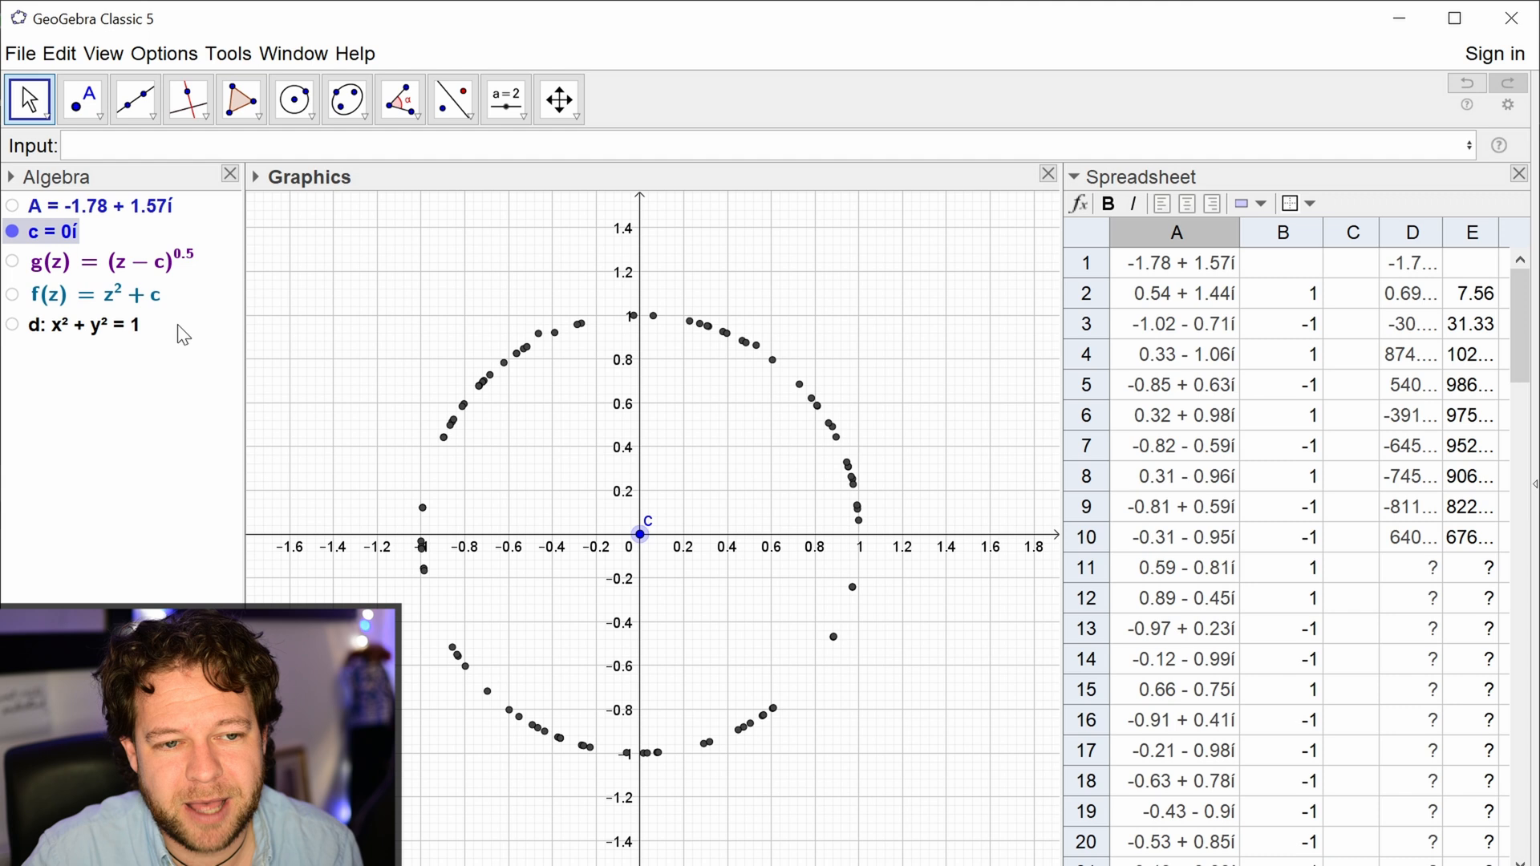
click(12, 205)
drag(251, 194, 360, 274)
Step: Show the objects of spreadsheet columns D and E in the graphics view
drag(1413, 233, 1473, 233)
right_click(1473, 232)
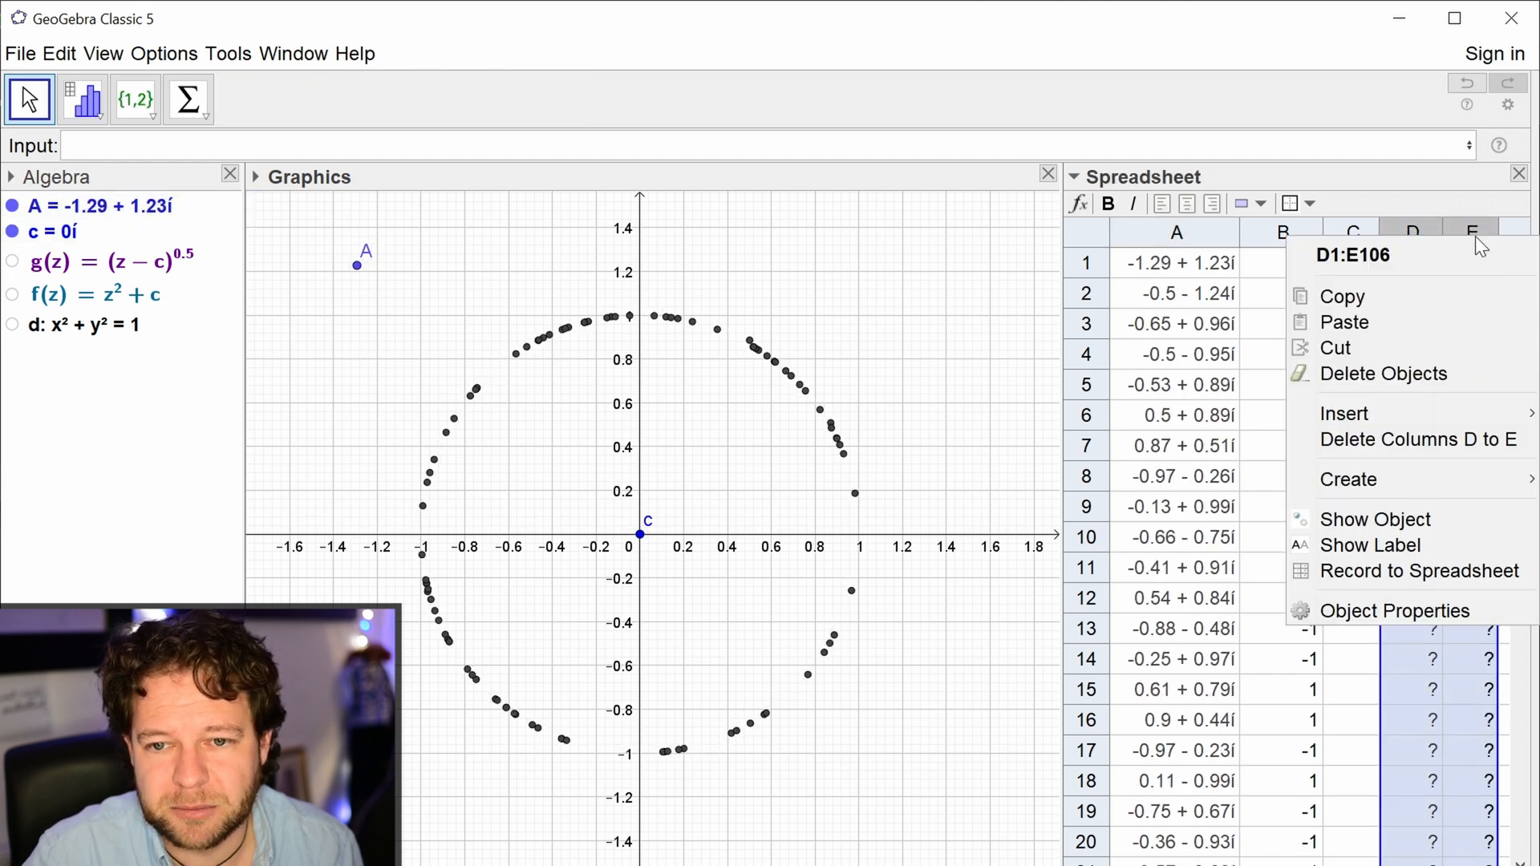
click(1450, 521)
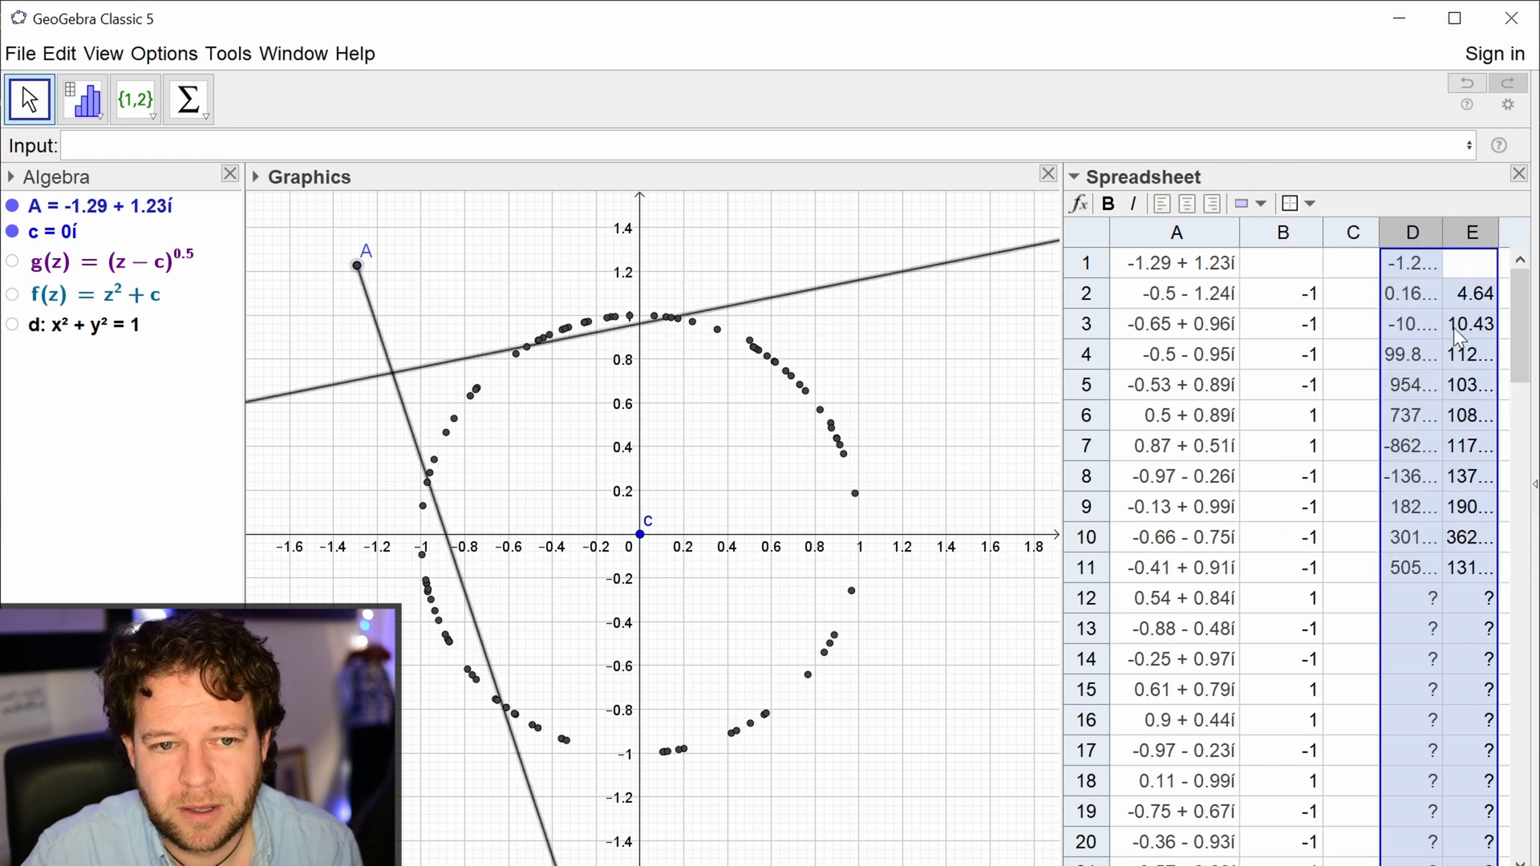
Step: Hide the plotted points of cells D1:D2
click(1421, 335)
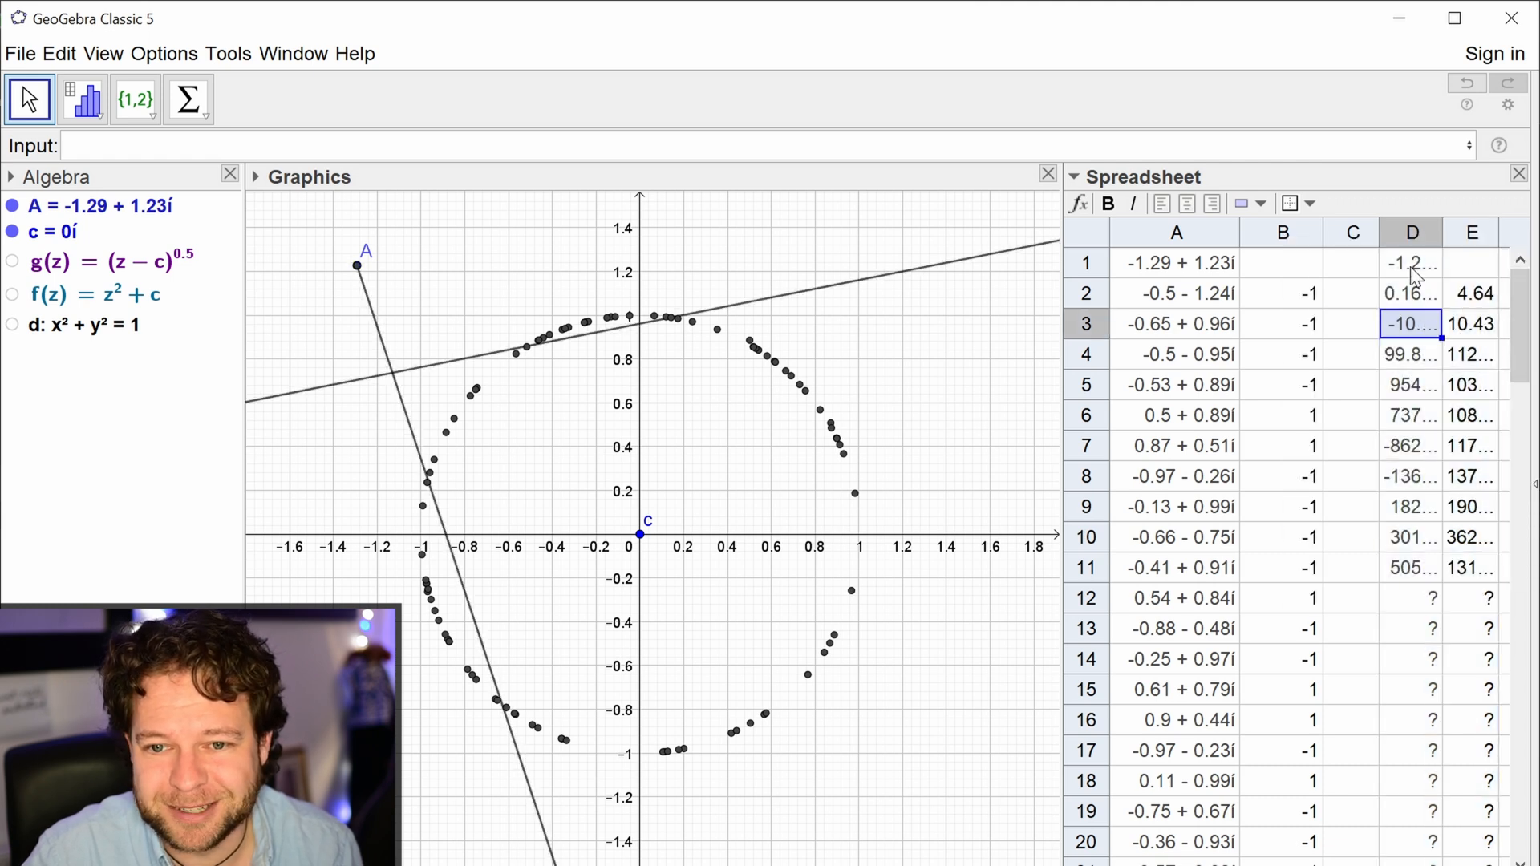
drag(1405, 263, 1412, 294)
right_click(1420, 306)
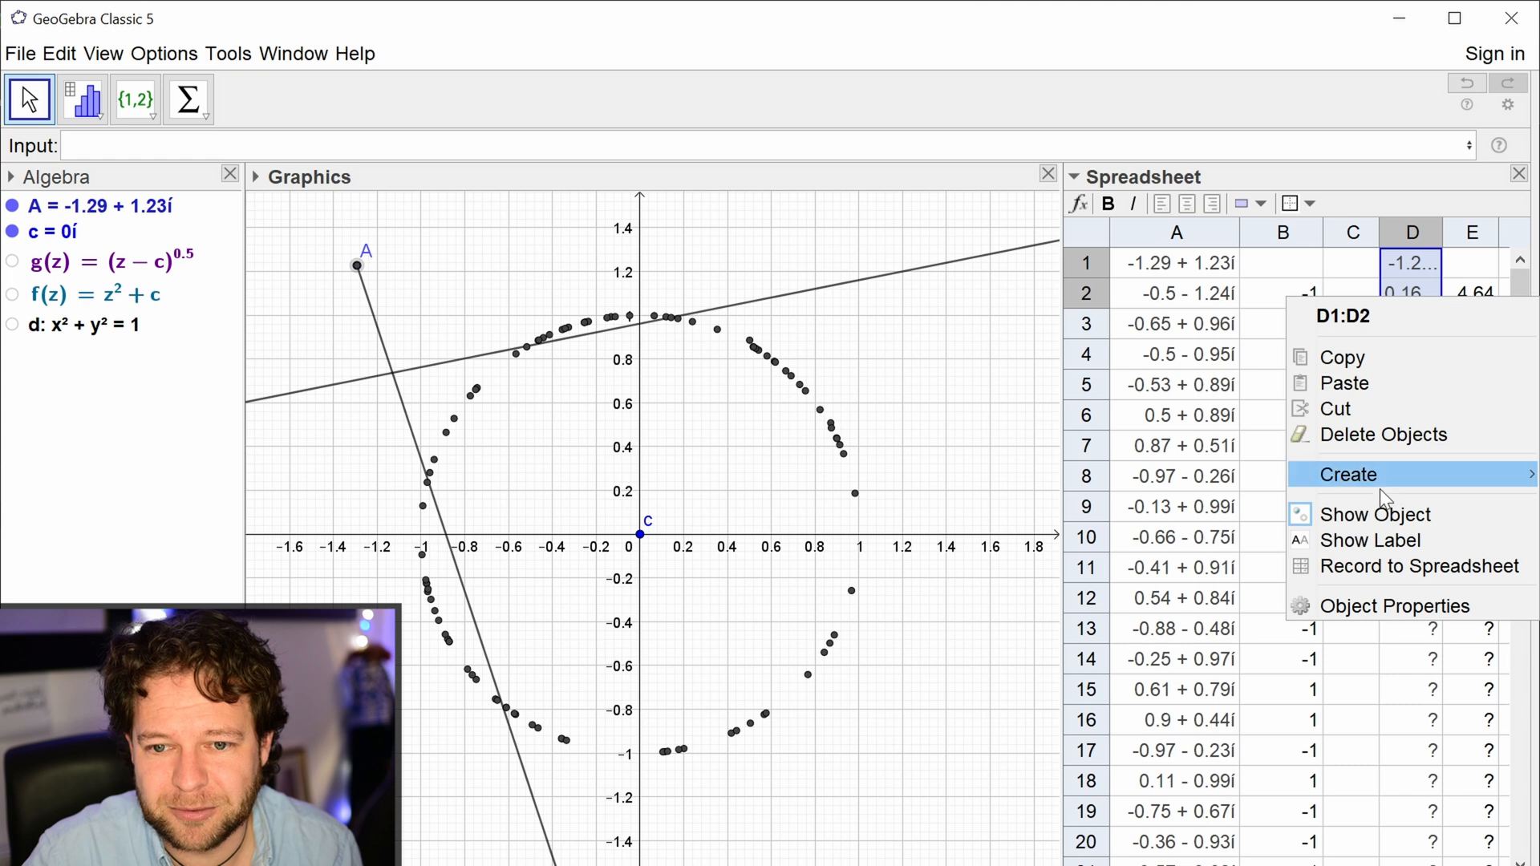
click(1370, 521)
click(764, 489)
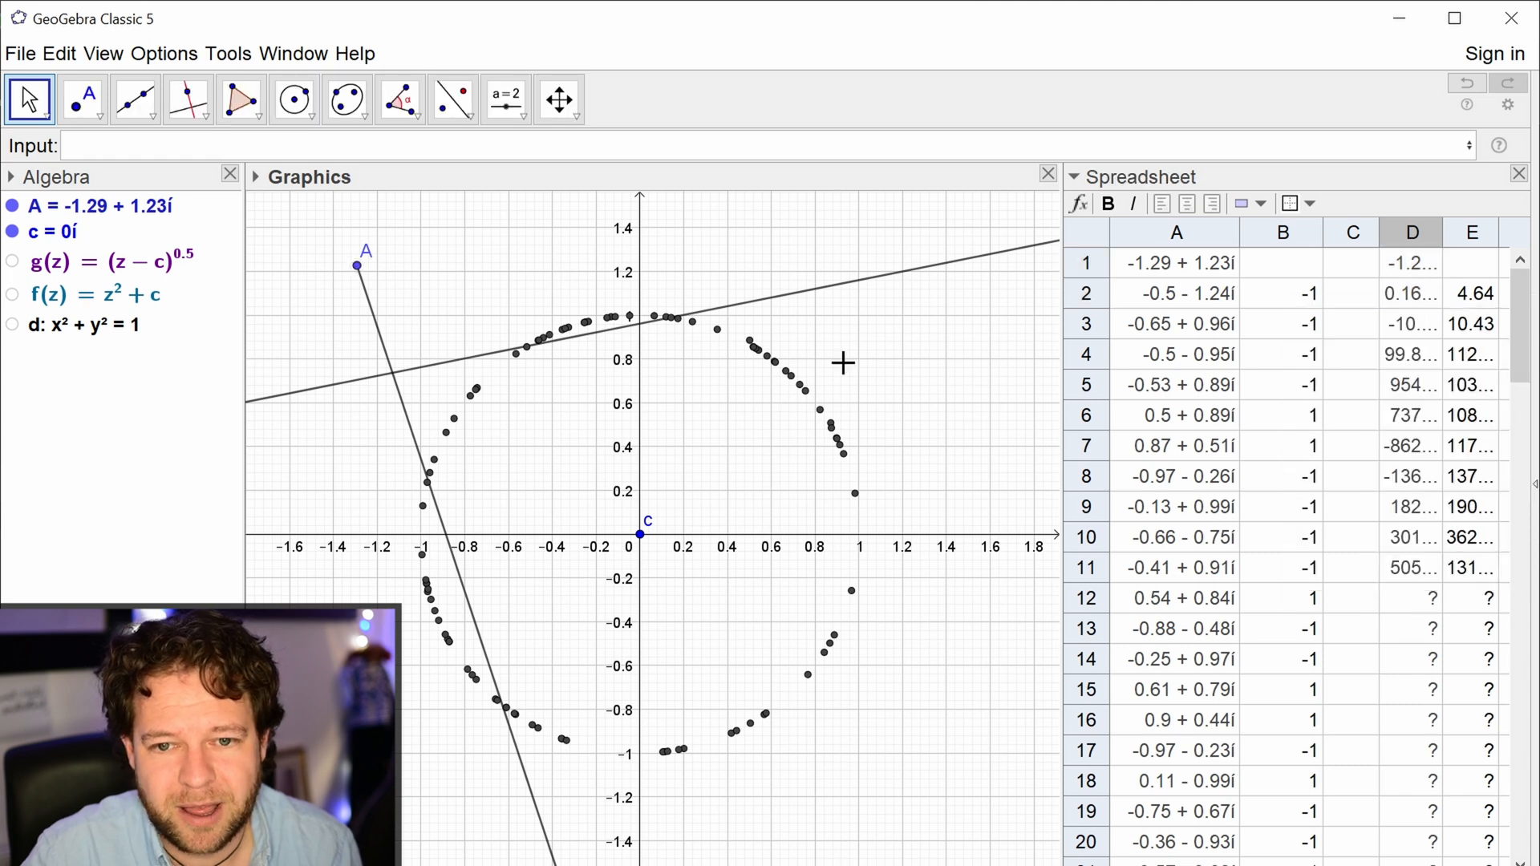
Step: Compare orbits with A at about -0.43 + 0.69í and -0.54 + 0.73í for c at about 0.31 + 0.3í, and return c to 0
drag(358, 277, 547, 384)
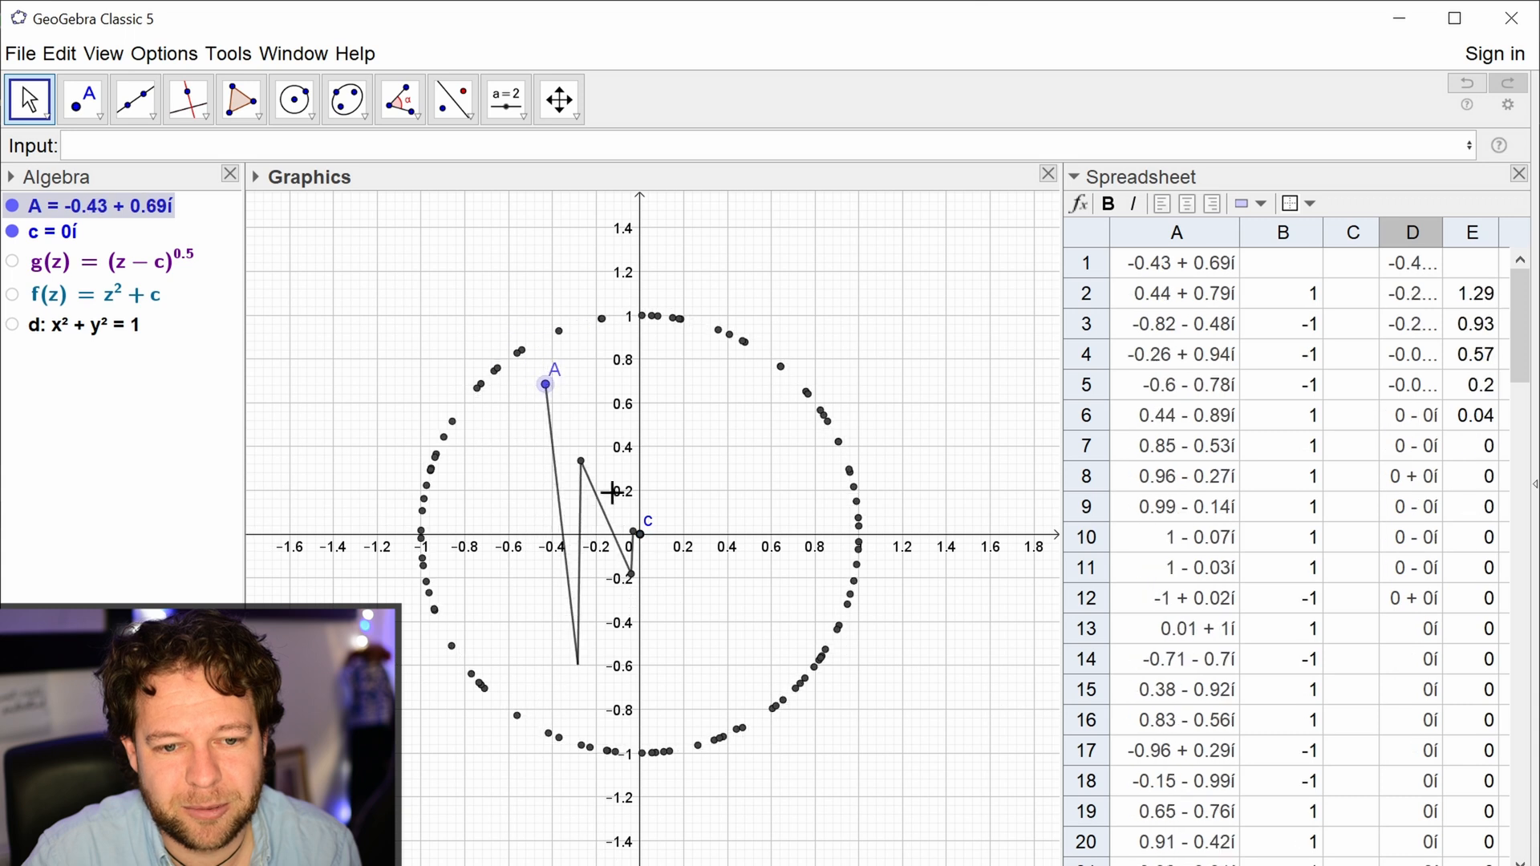
drag(652, 539, 720, 474)
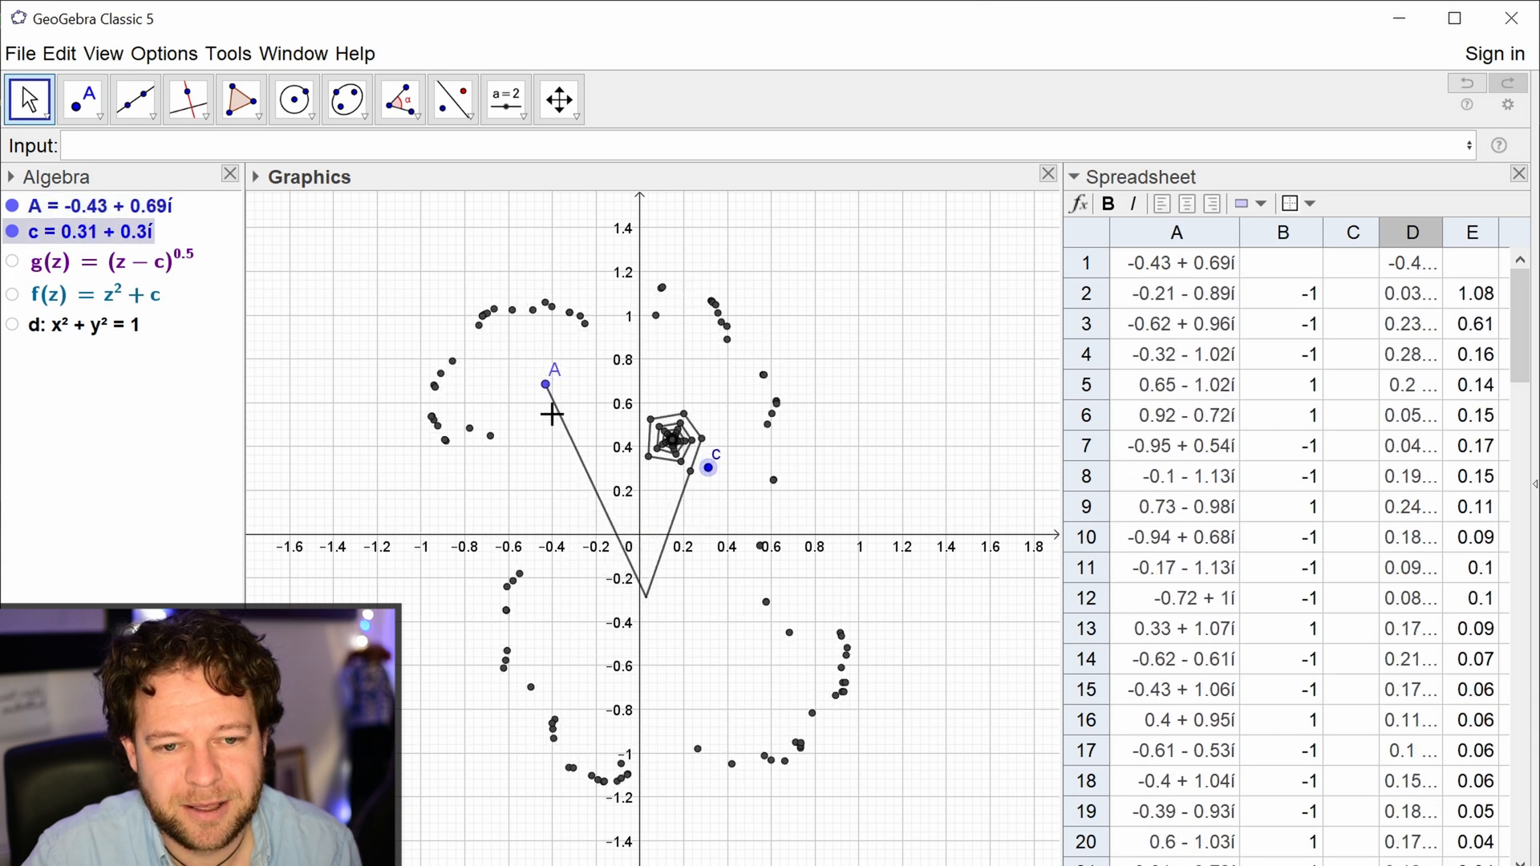
mouse_move(551, 396)
mouse_down()
mouse_move(563, 433)
mouse_move(535, 481)
mouse_move(479, 480)
mouse_move(560, 528)
mouse_move(569, 621)
mouse_move(473, 622)
mouse_move(563, 660)
mouse_move(527, 746)
mouse_move(464, 500)
mouse_move(551, 369)
mouse_move(533, 388)
mouse_up()
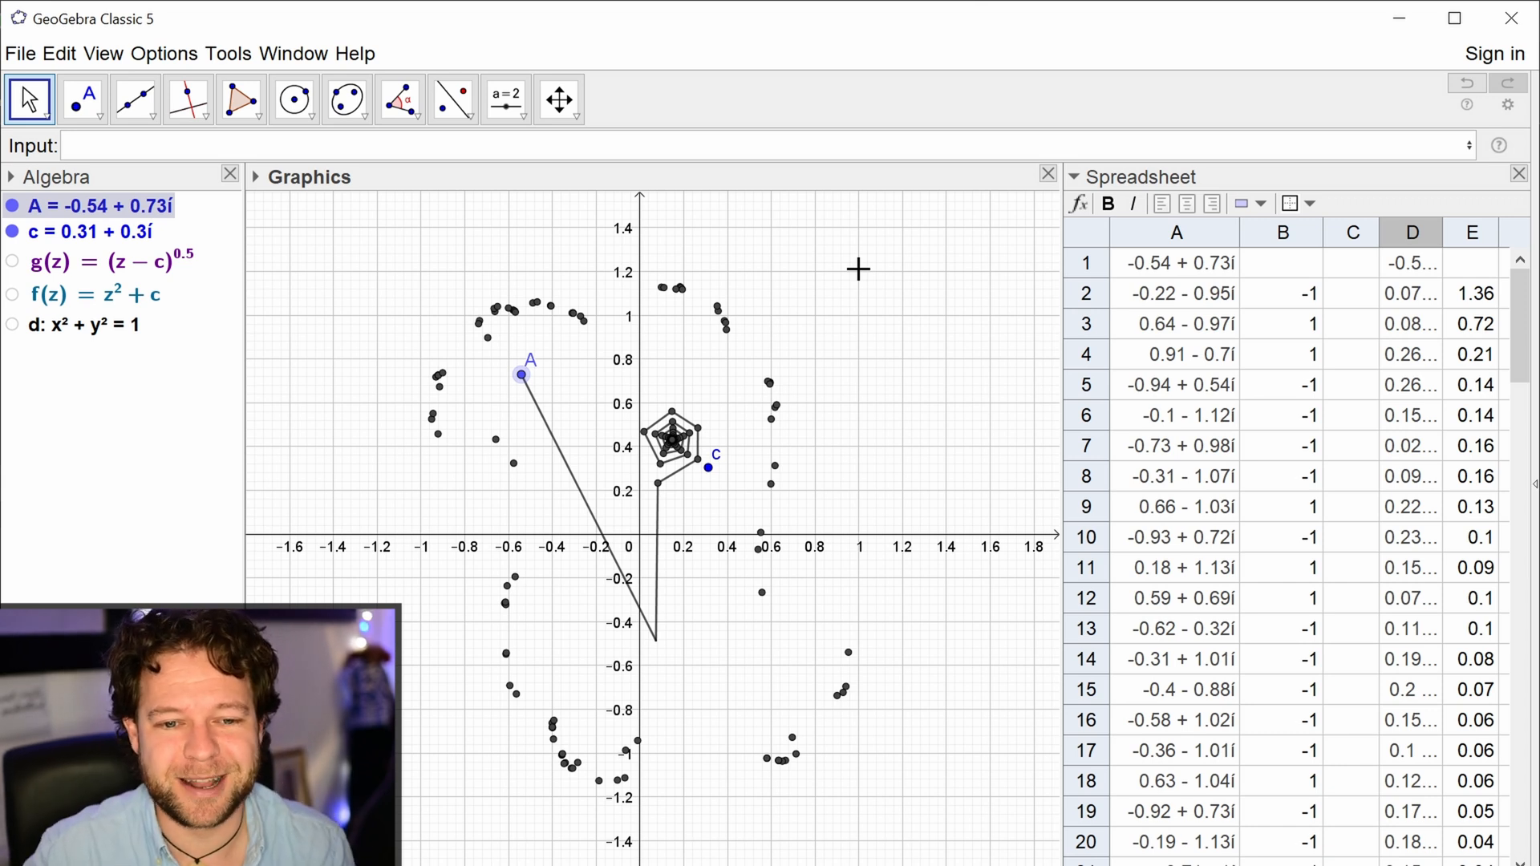
drag(707, 480, 641, 533)
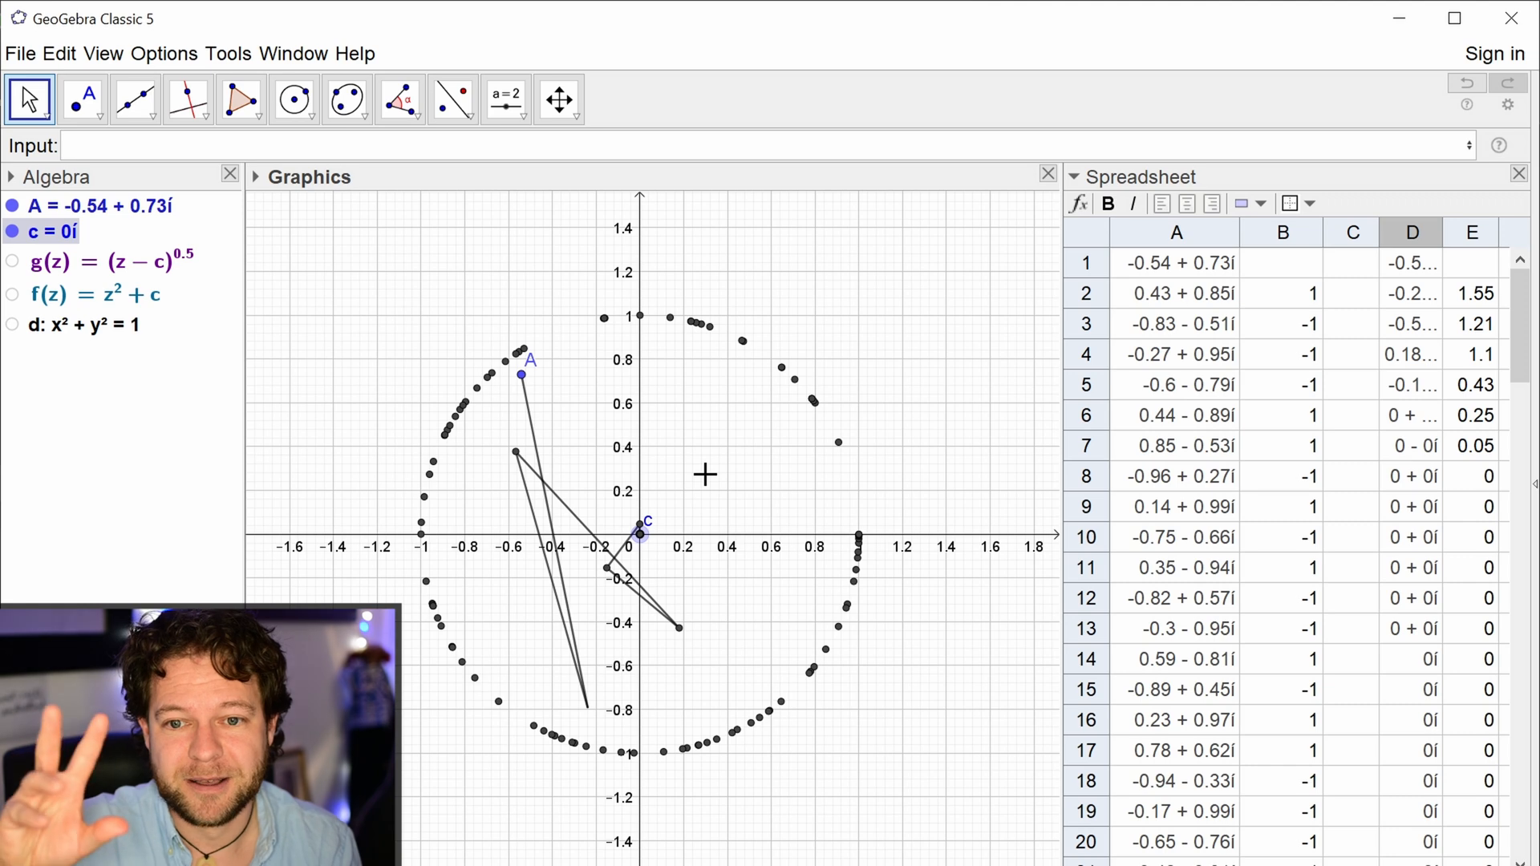